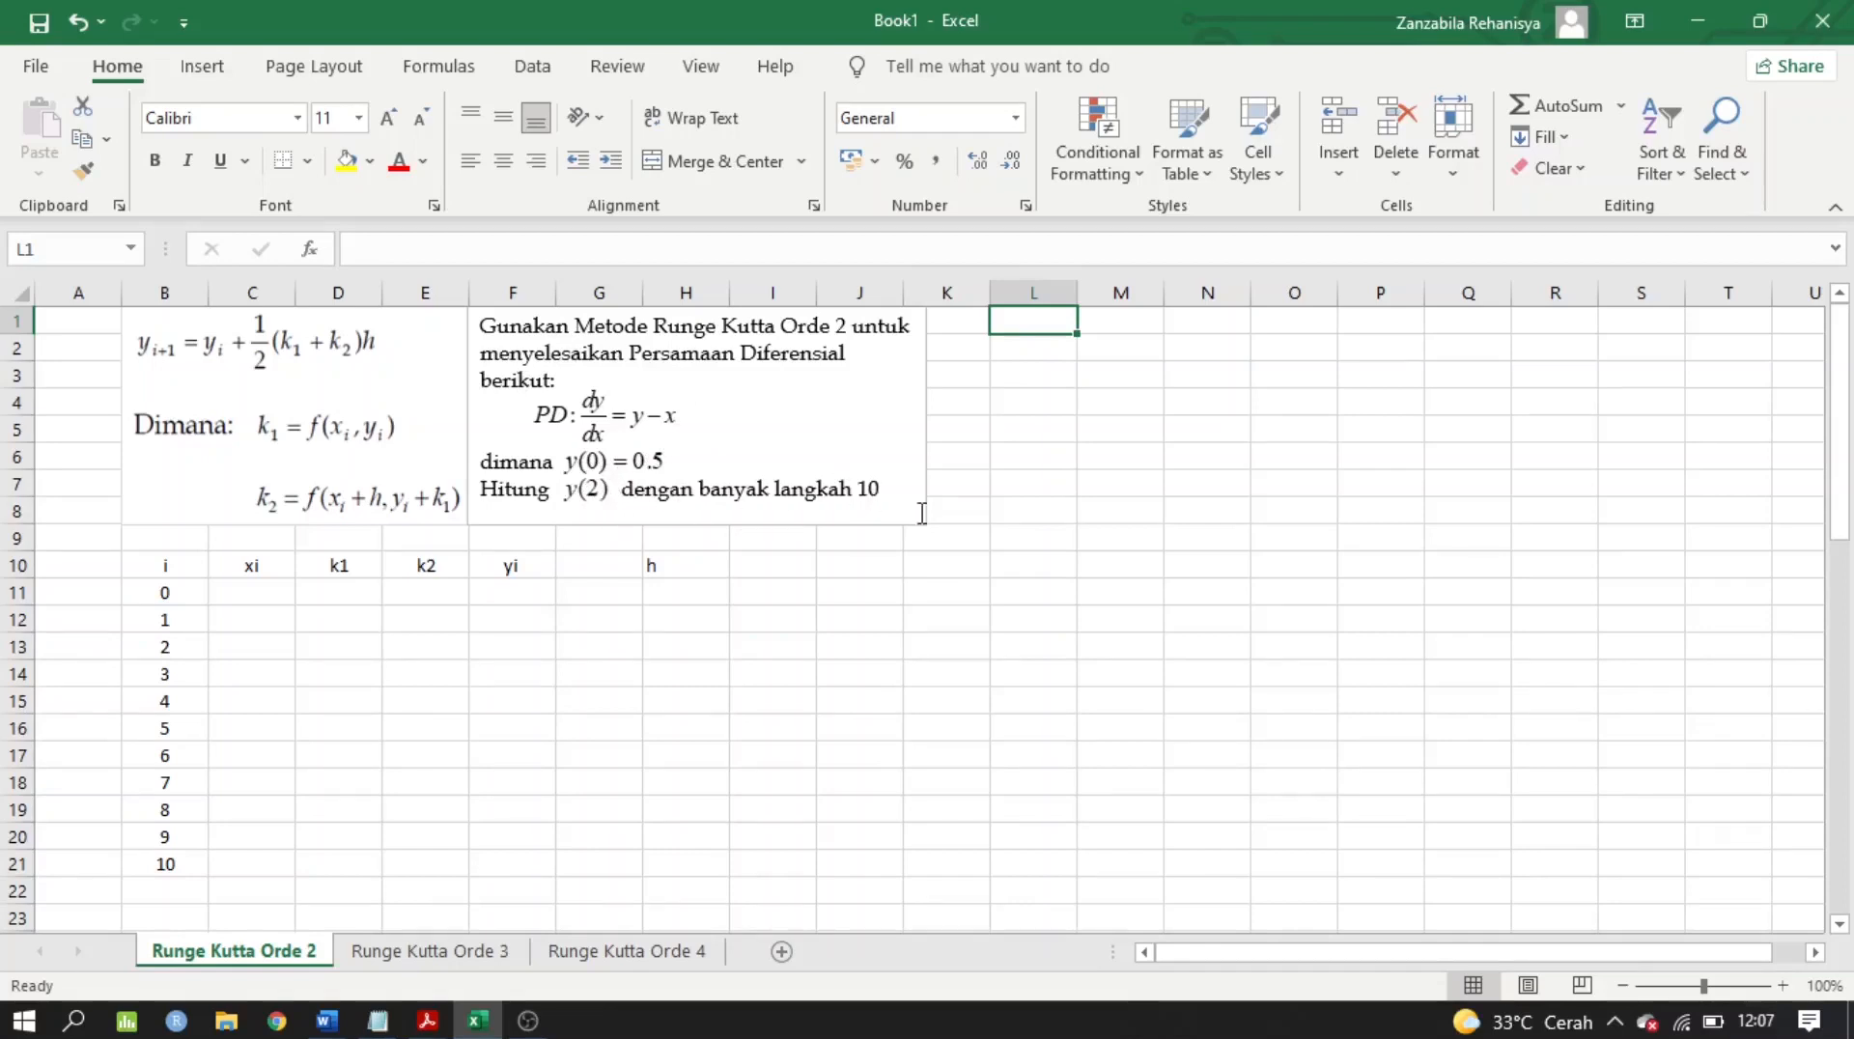
Calculate the step size h in cell I10 with the formula =(2-0)/10
click(790, 559)
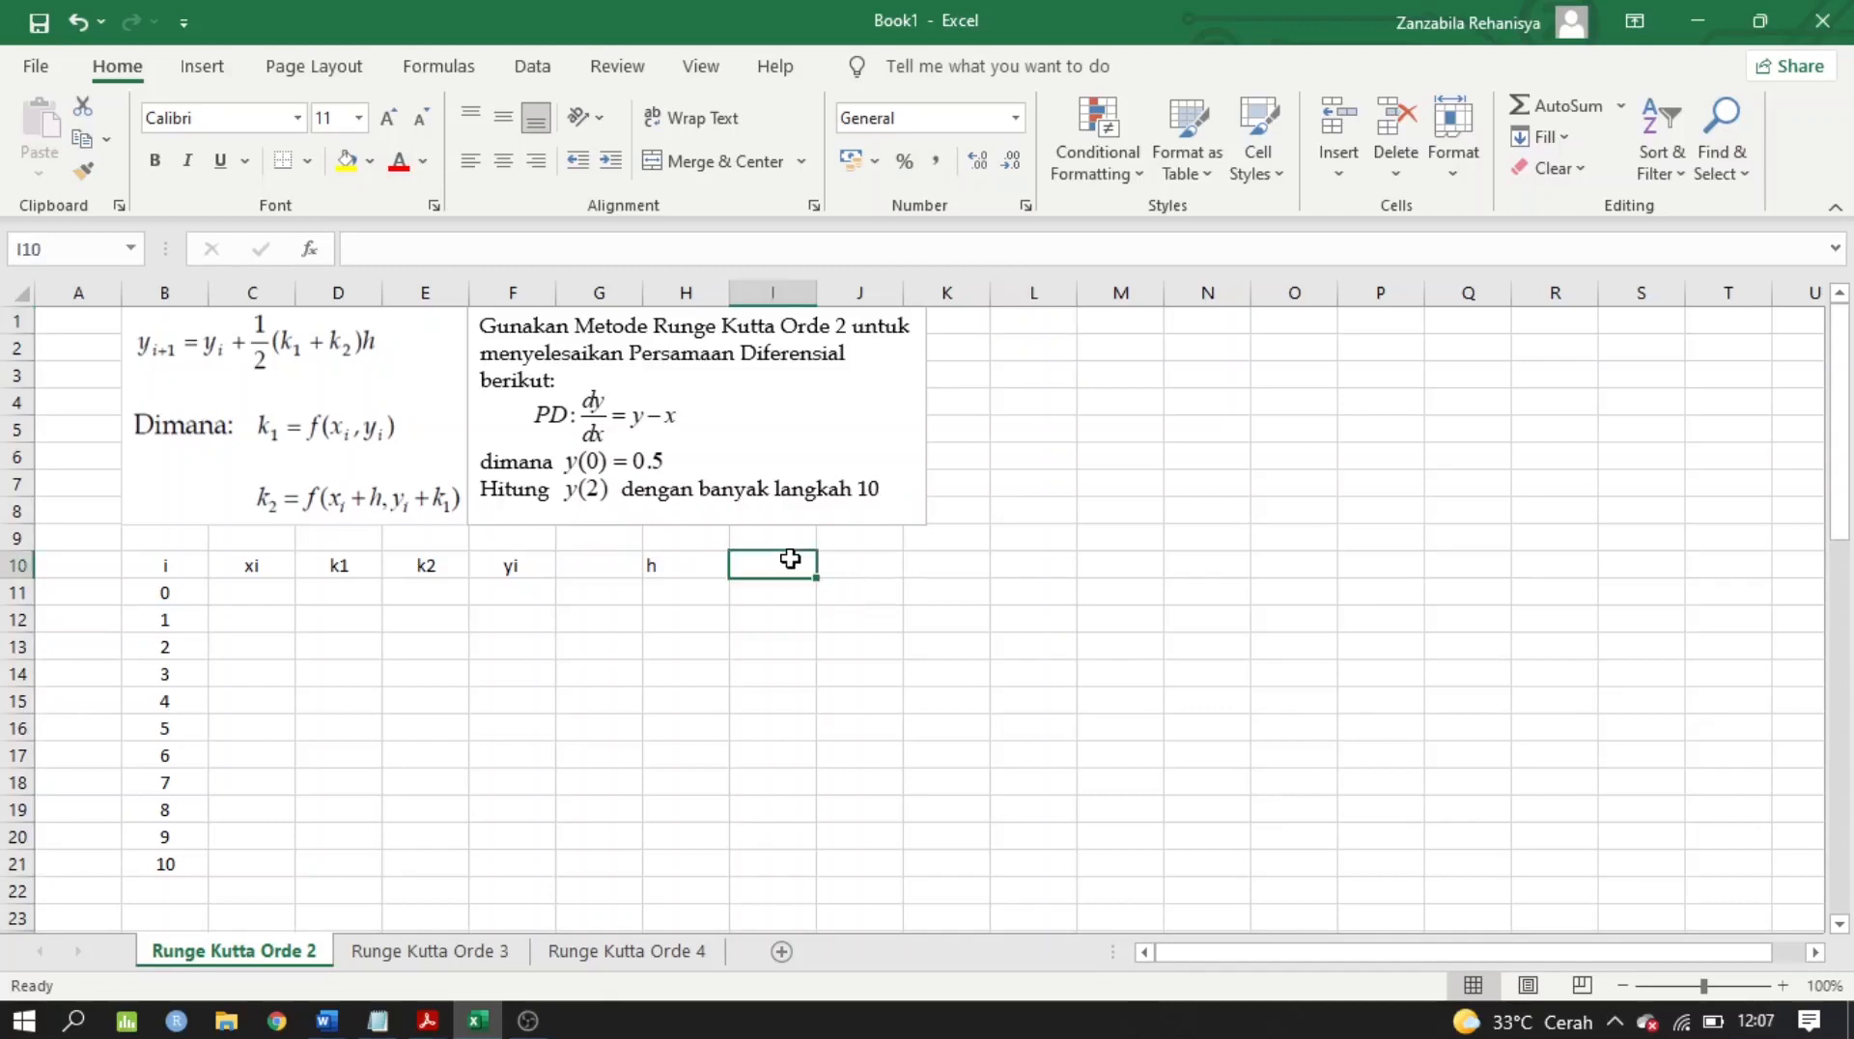
text(=)
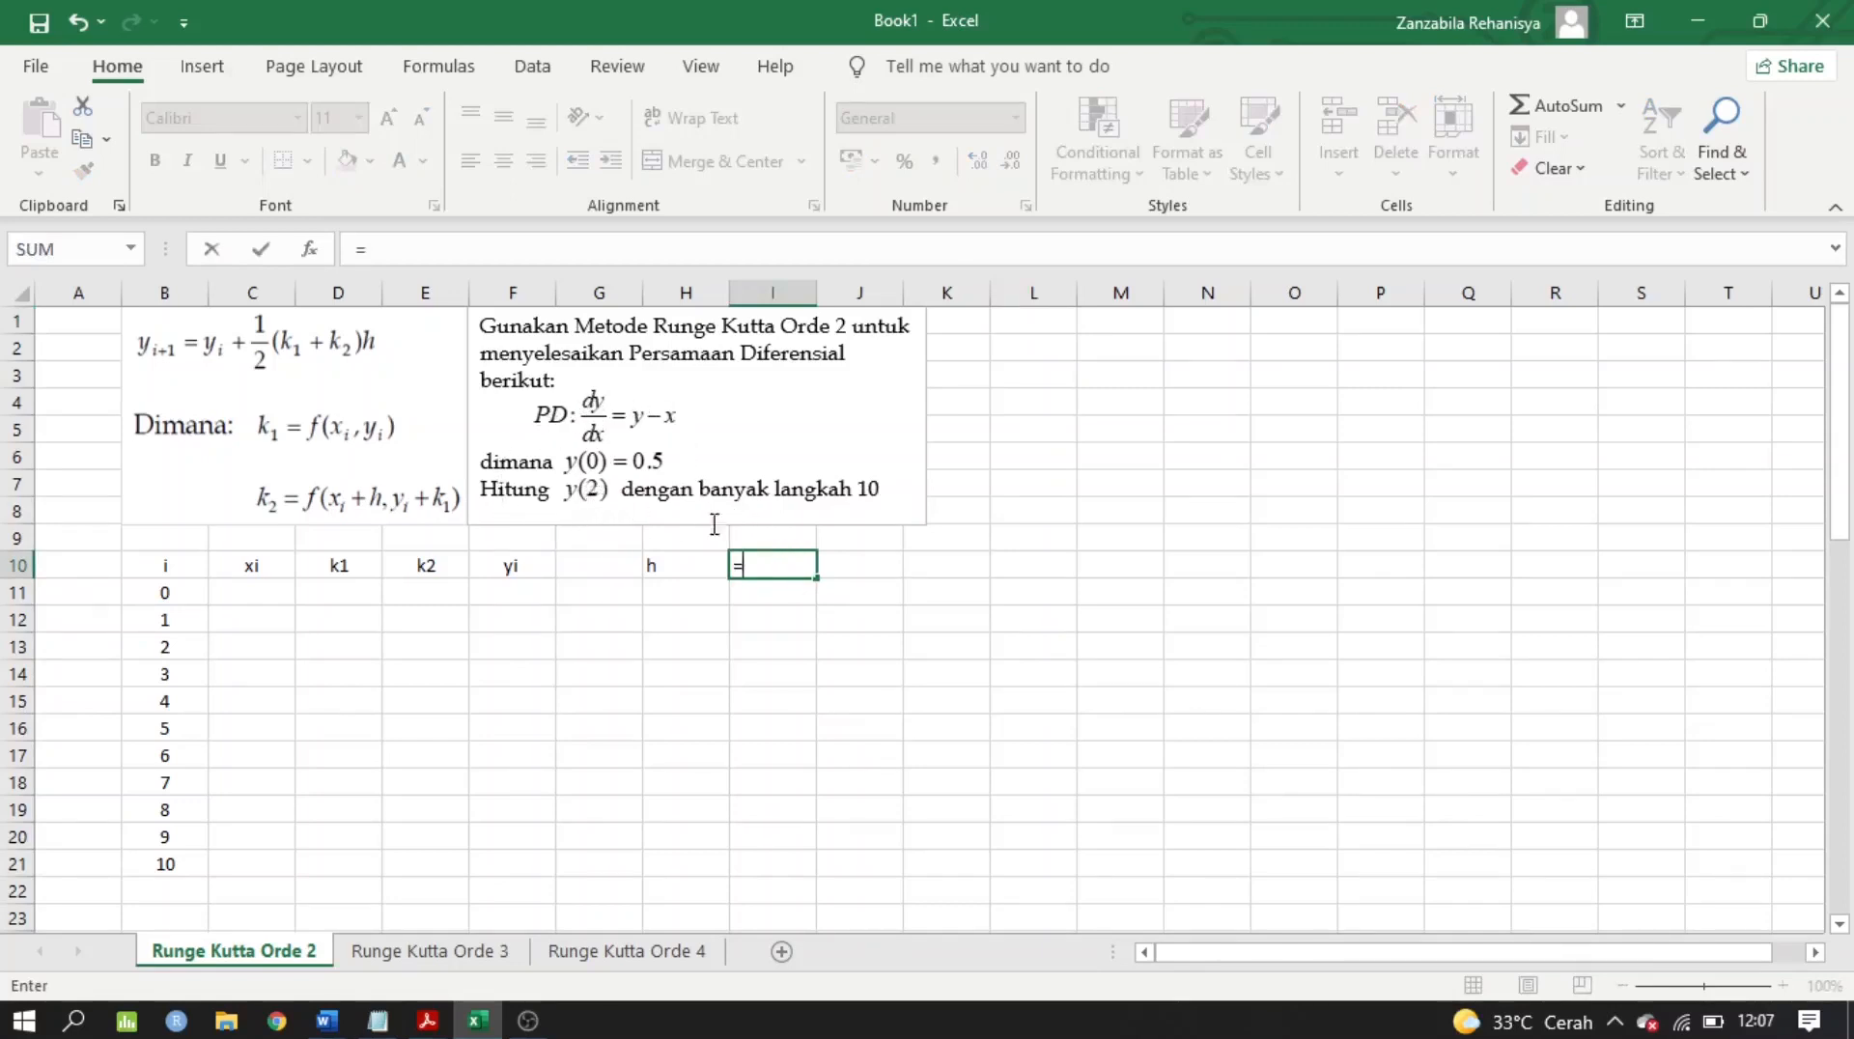
text((2-0)
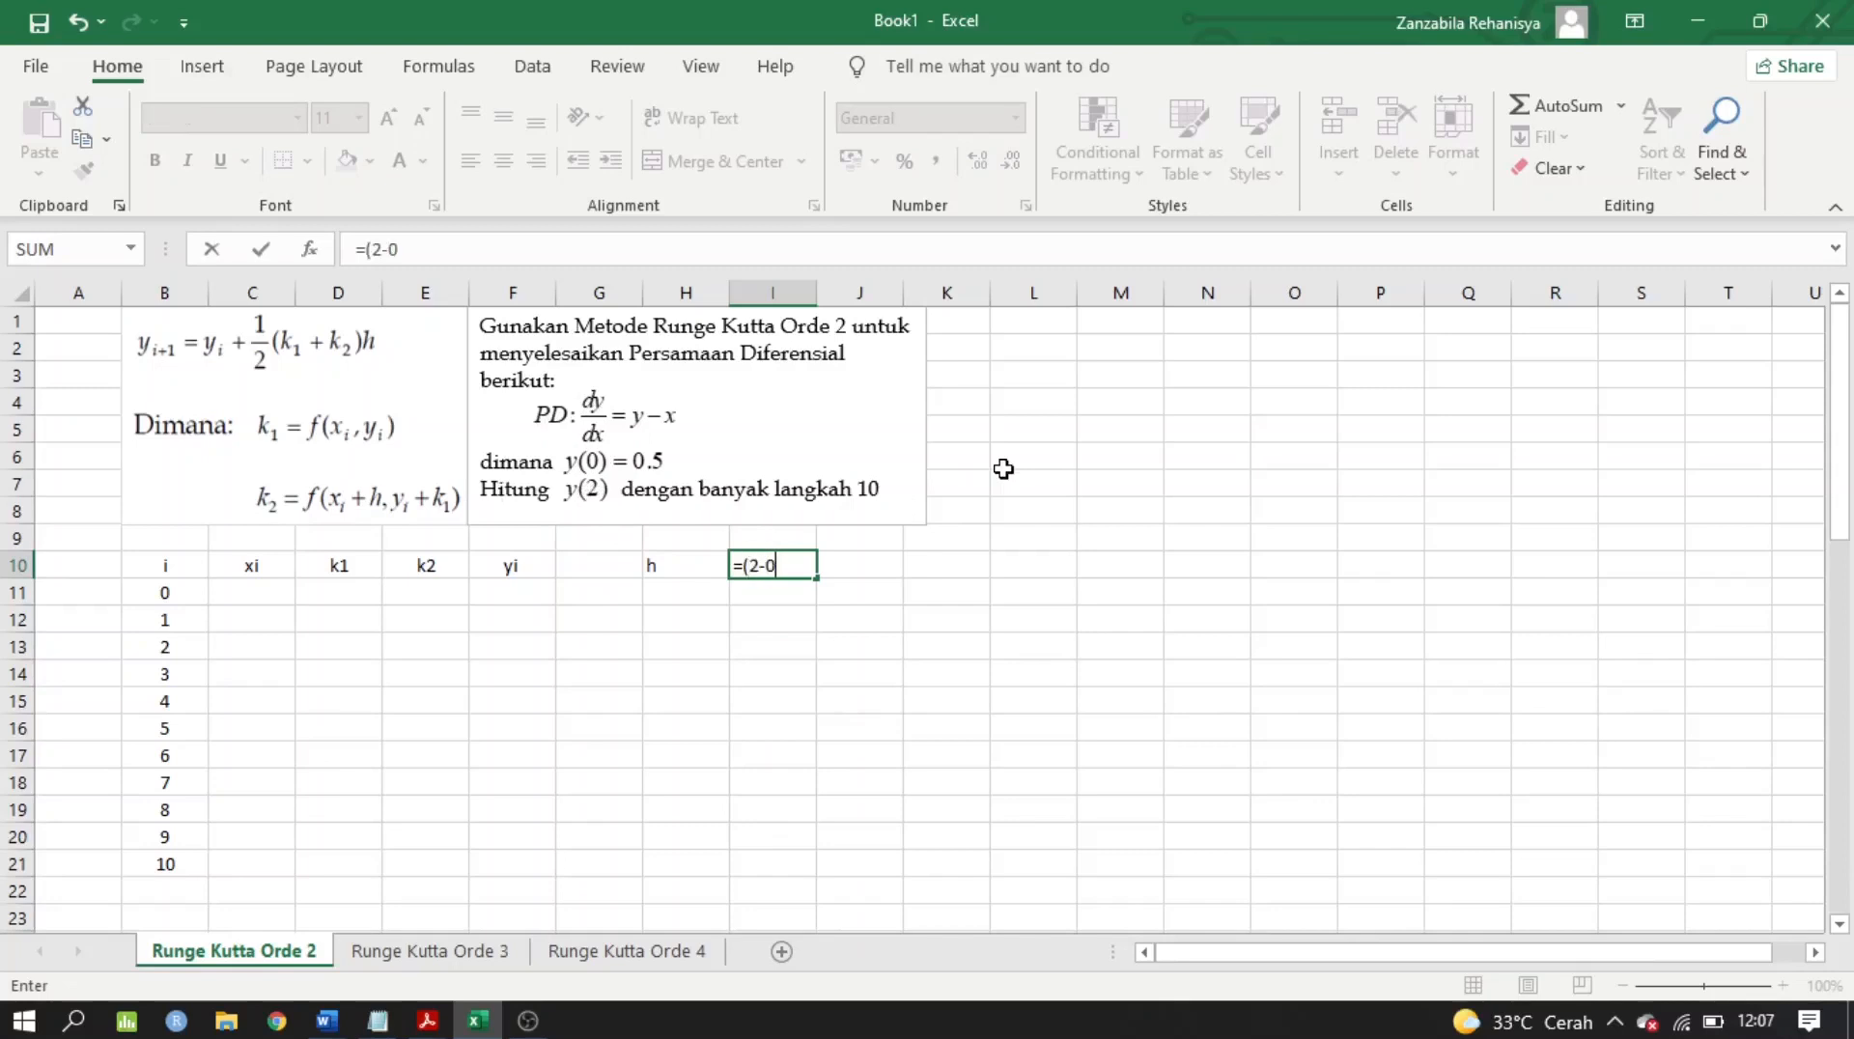
text()/10)
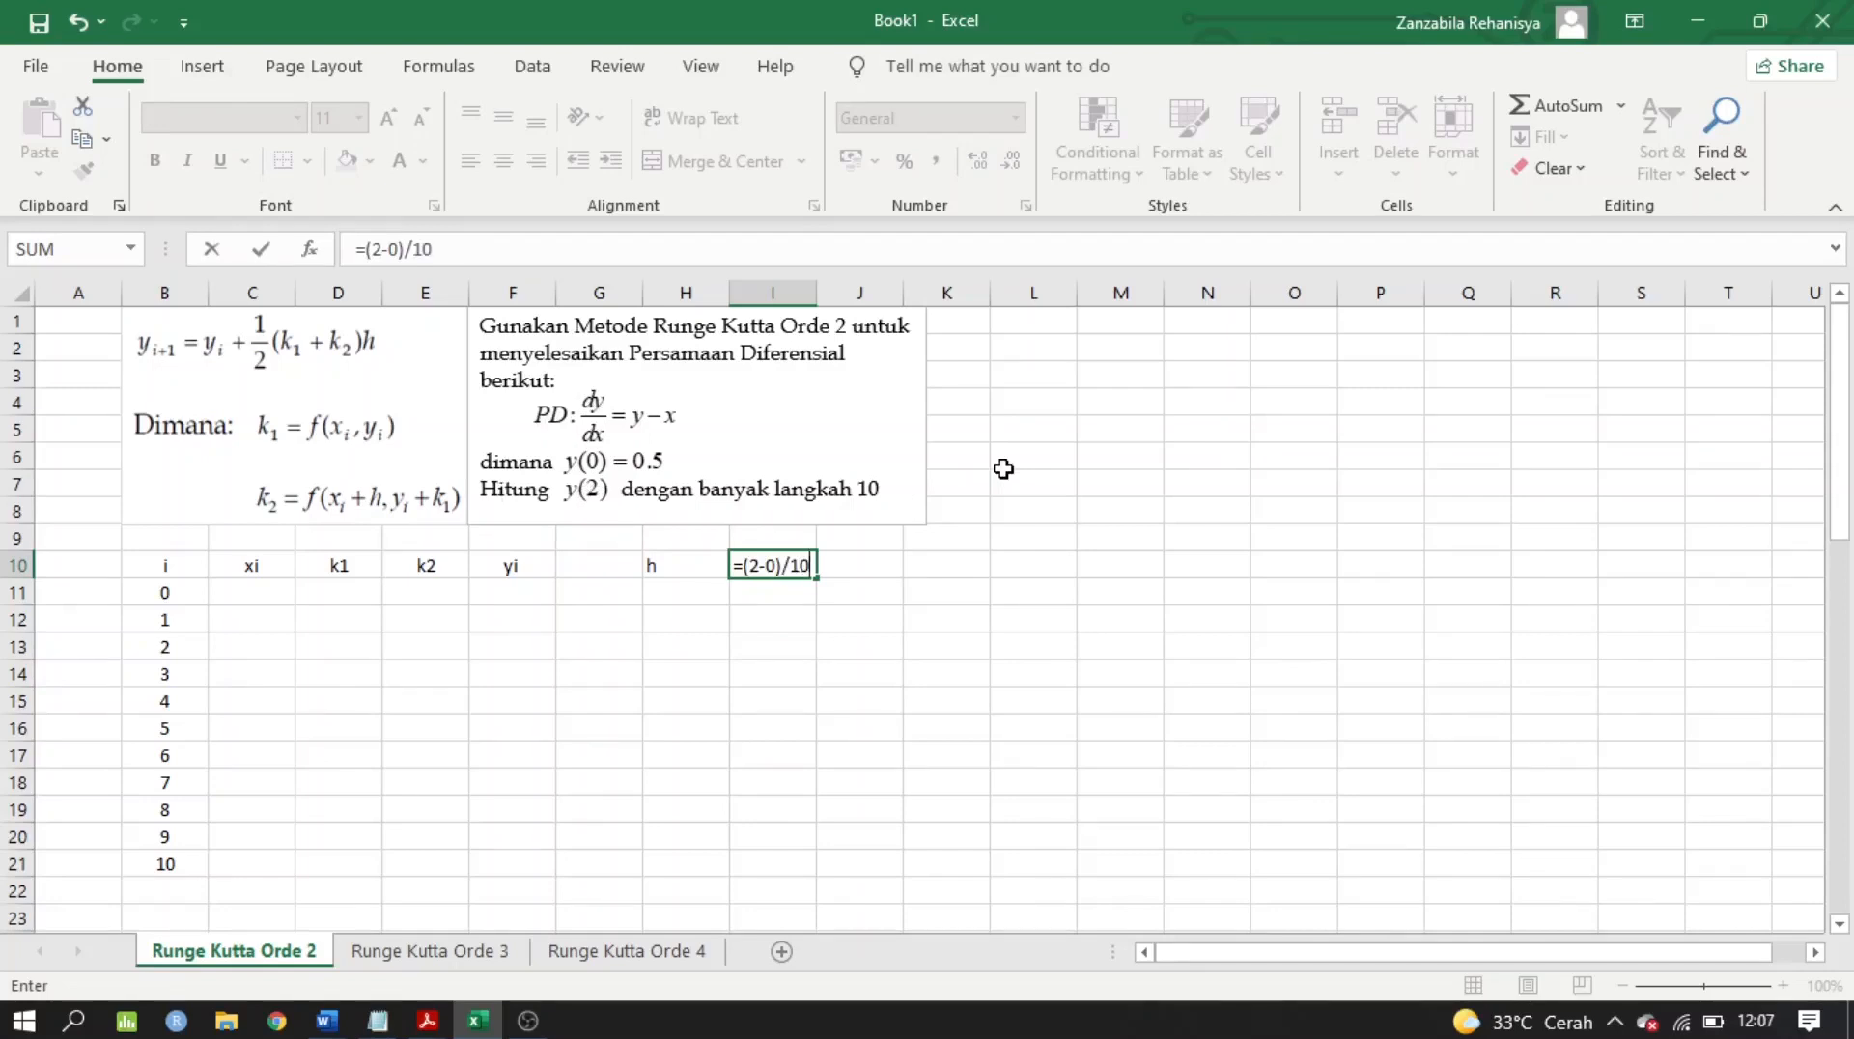
key(Return)
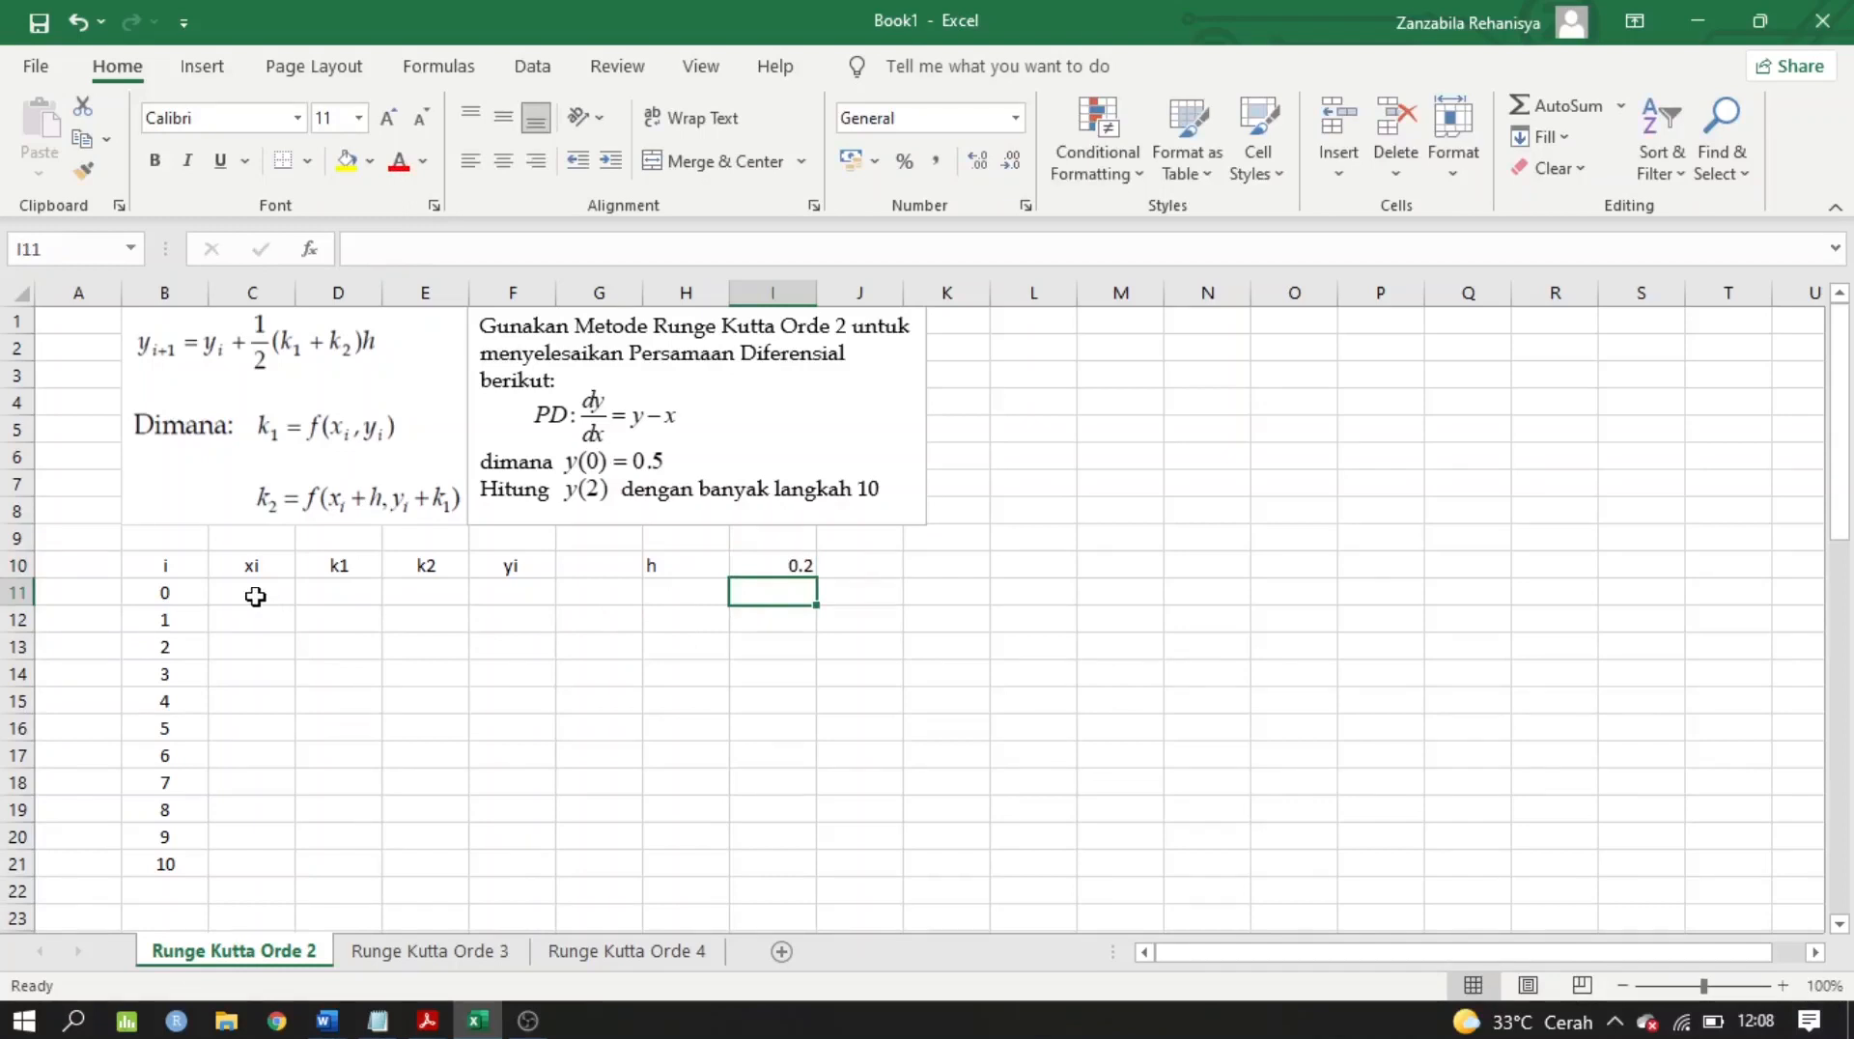
Enter 0 and 0.2 as the first two xi values in C11 and C12, and extend the series down to C21
click(255, 597)
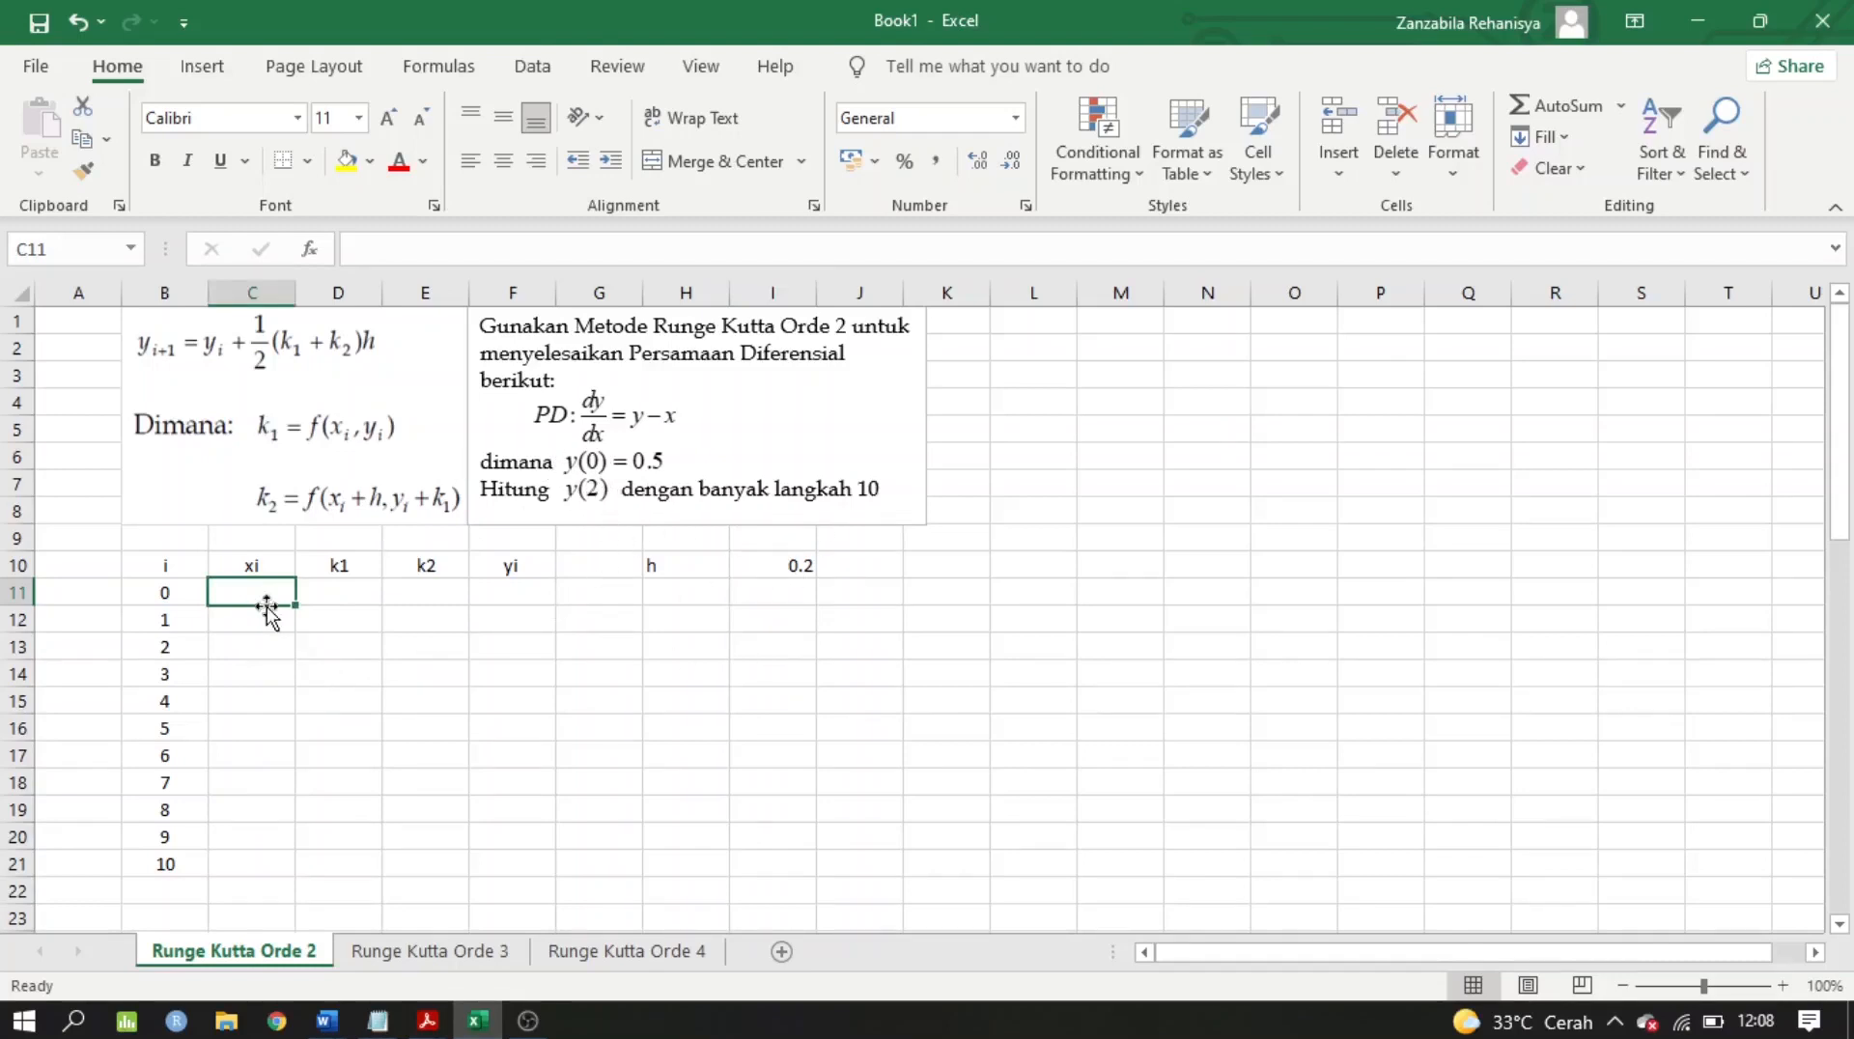
text(0)
key(Return)
text(0)
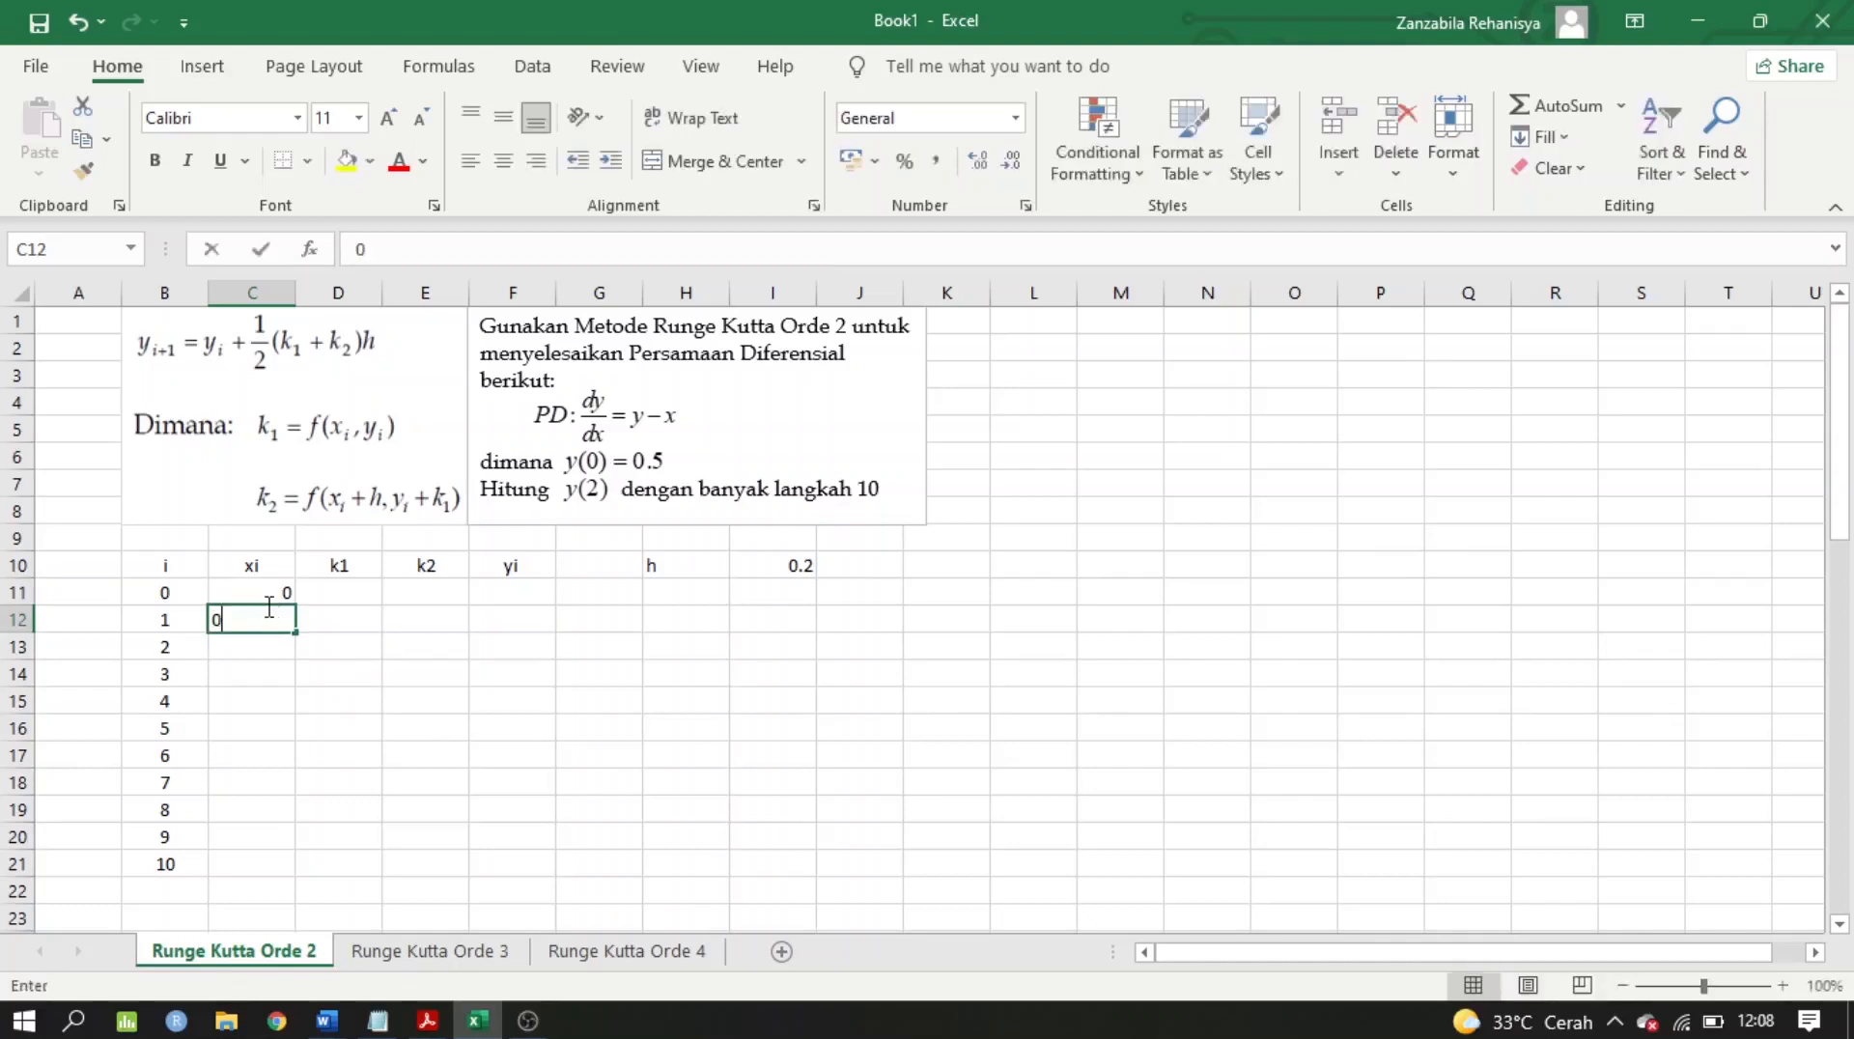
text(.2)
key(Return)
drag(268, 591, 255, 870)
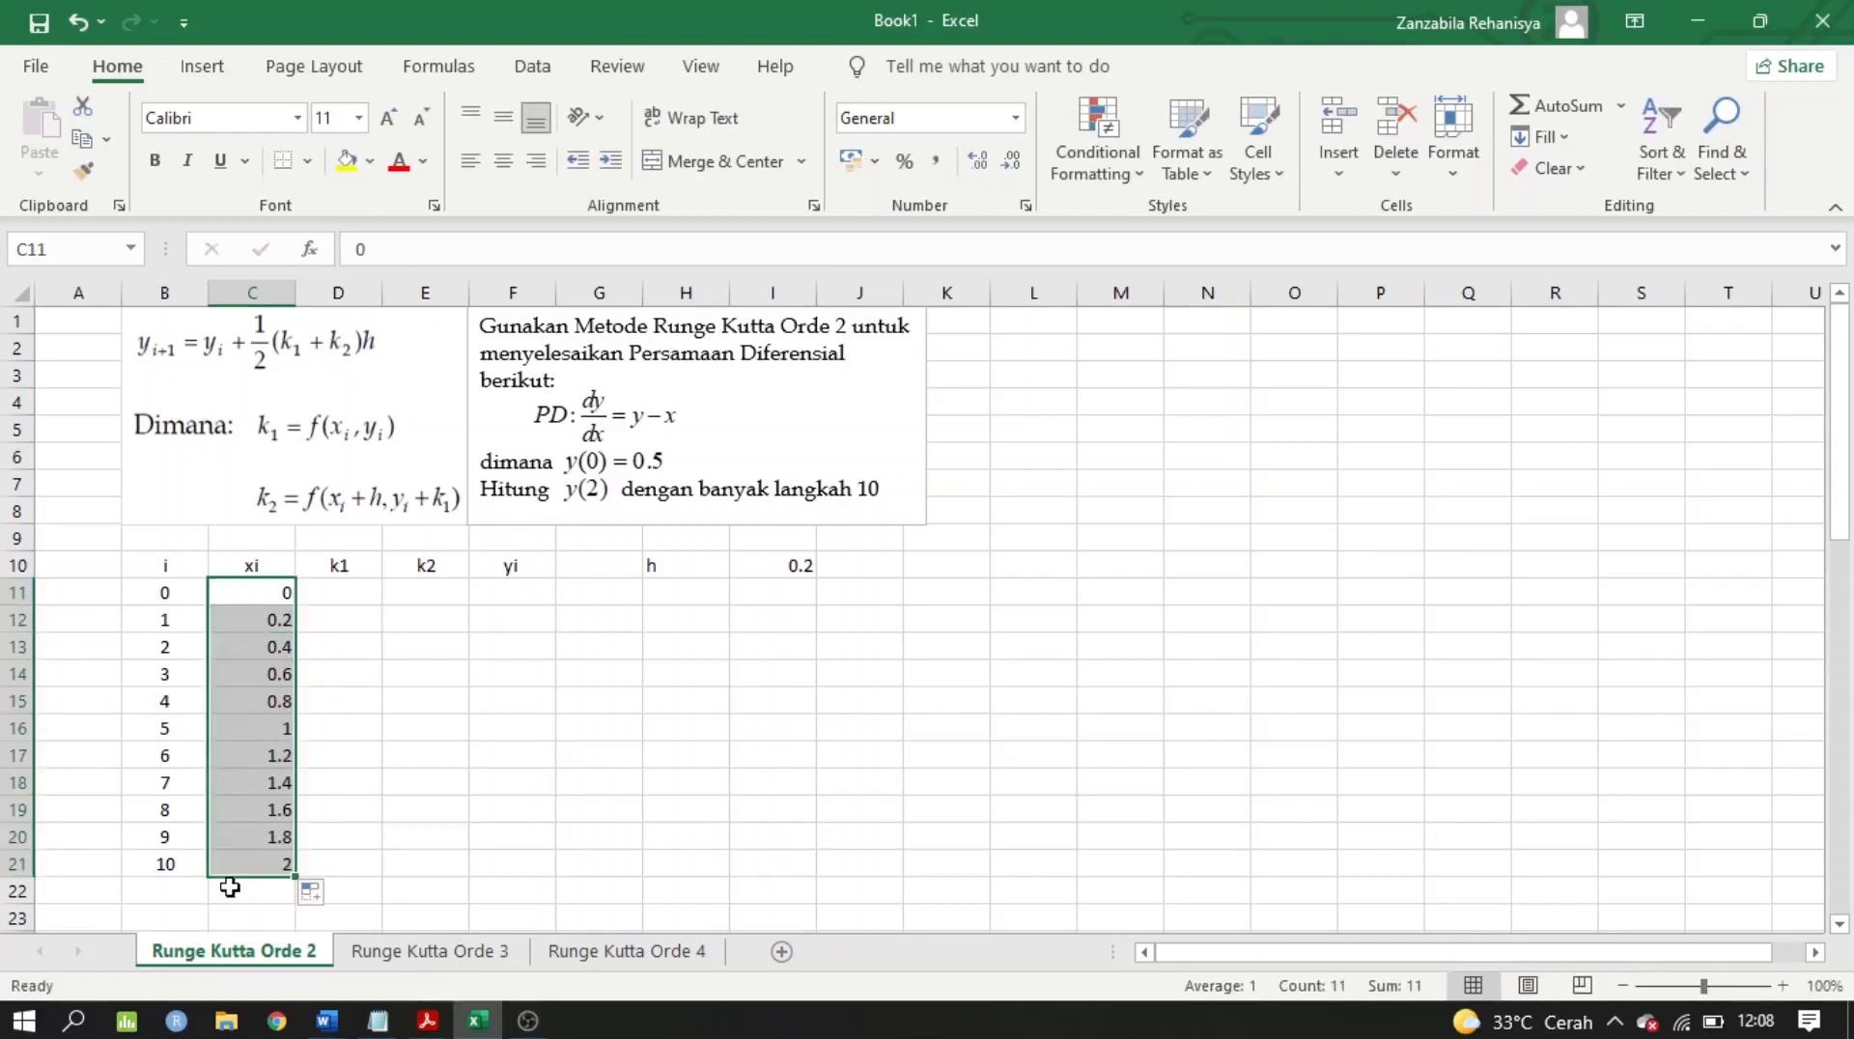
click(359, 807)
Enter the initial yi value 0.5 in cell F11
click(369, 590)
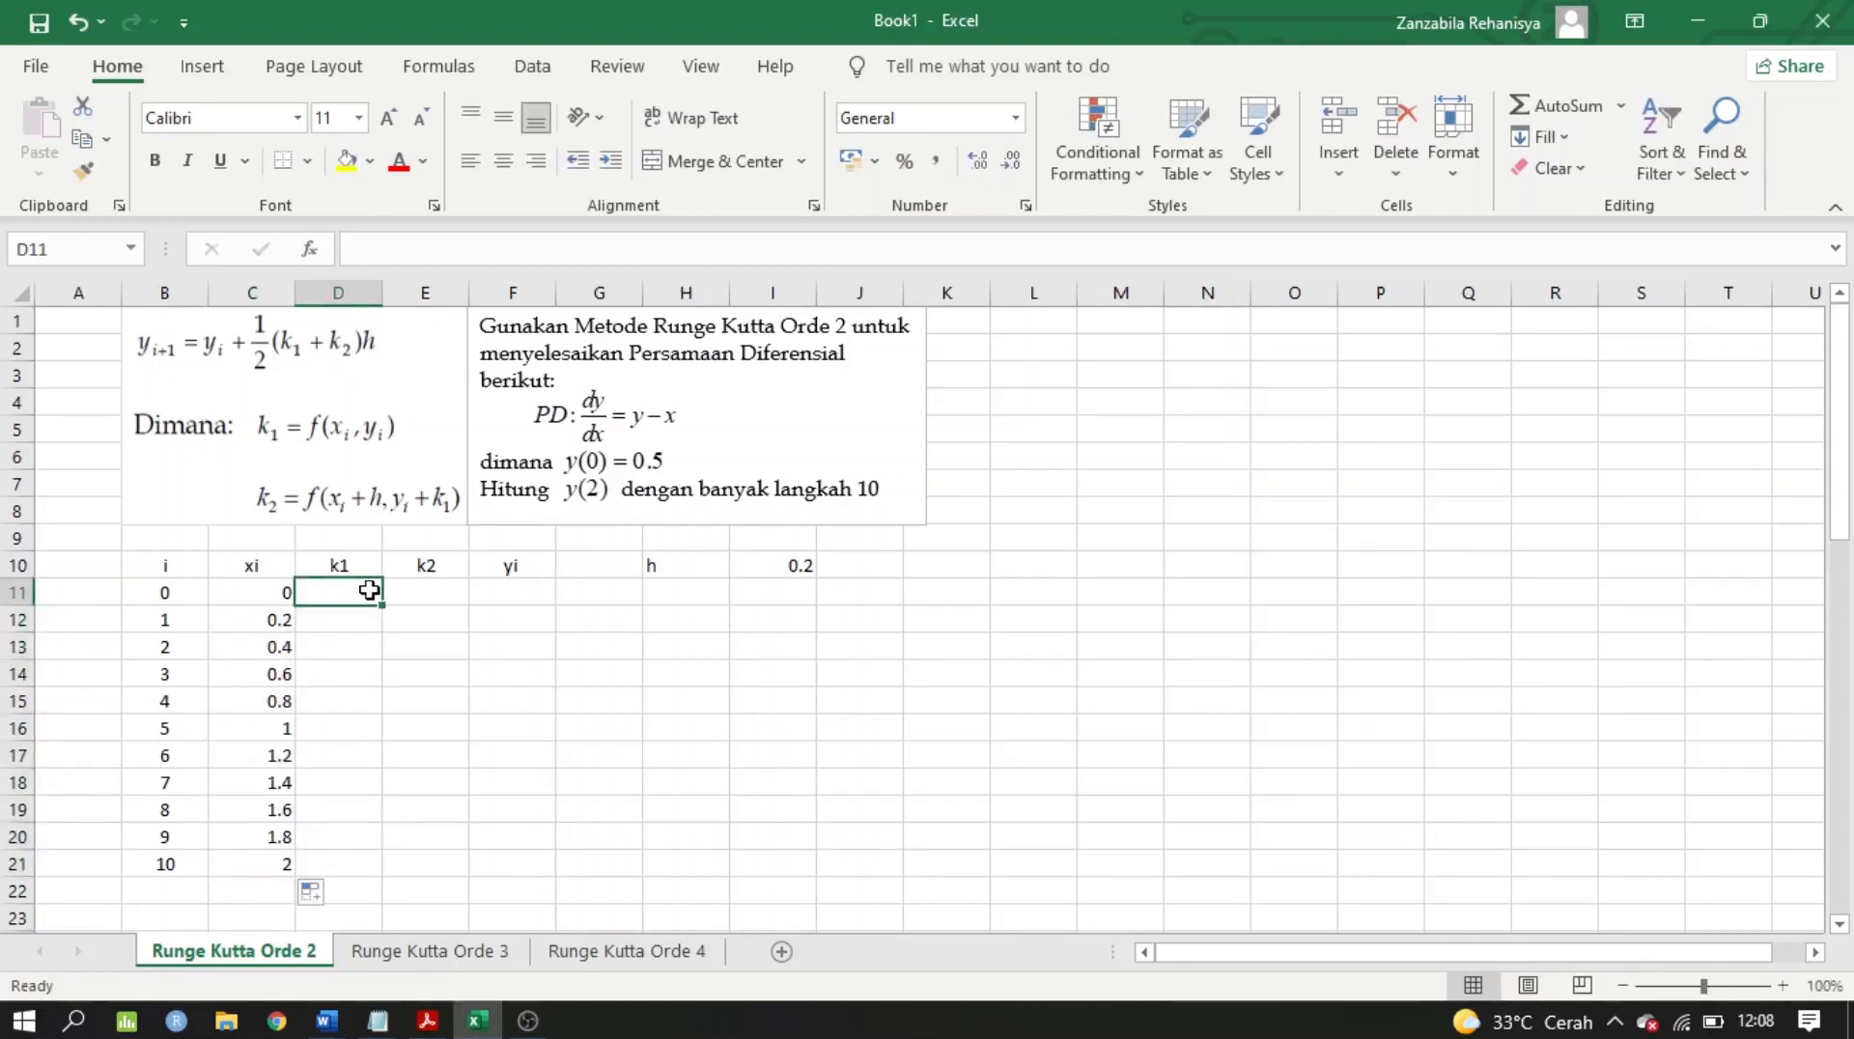
click(528, 584)
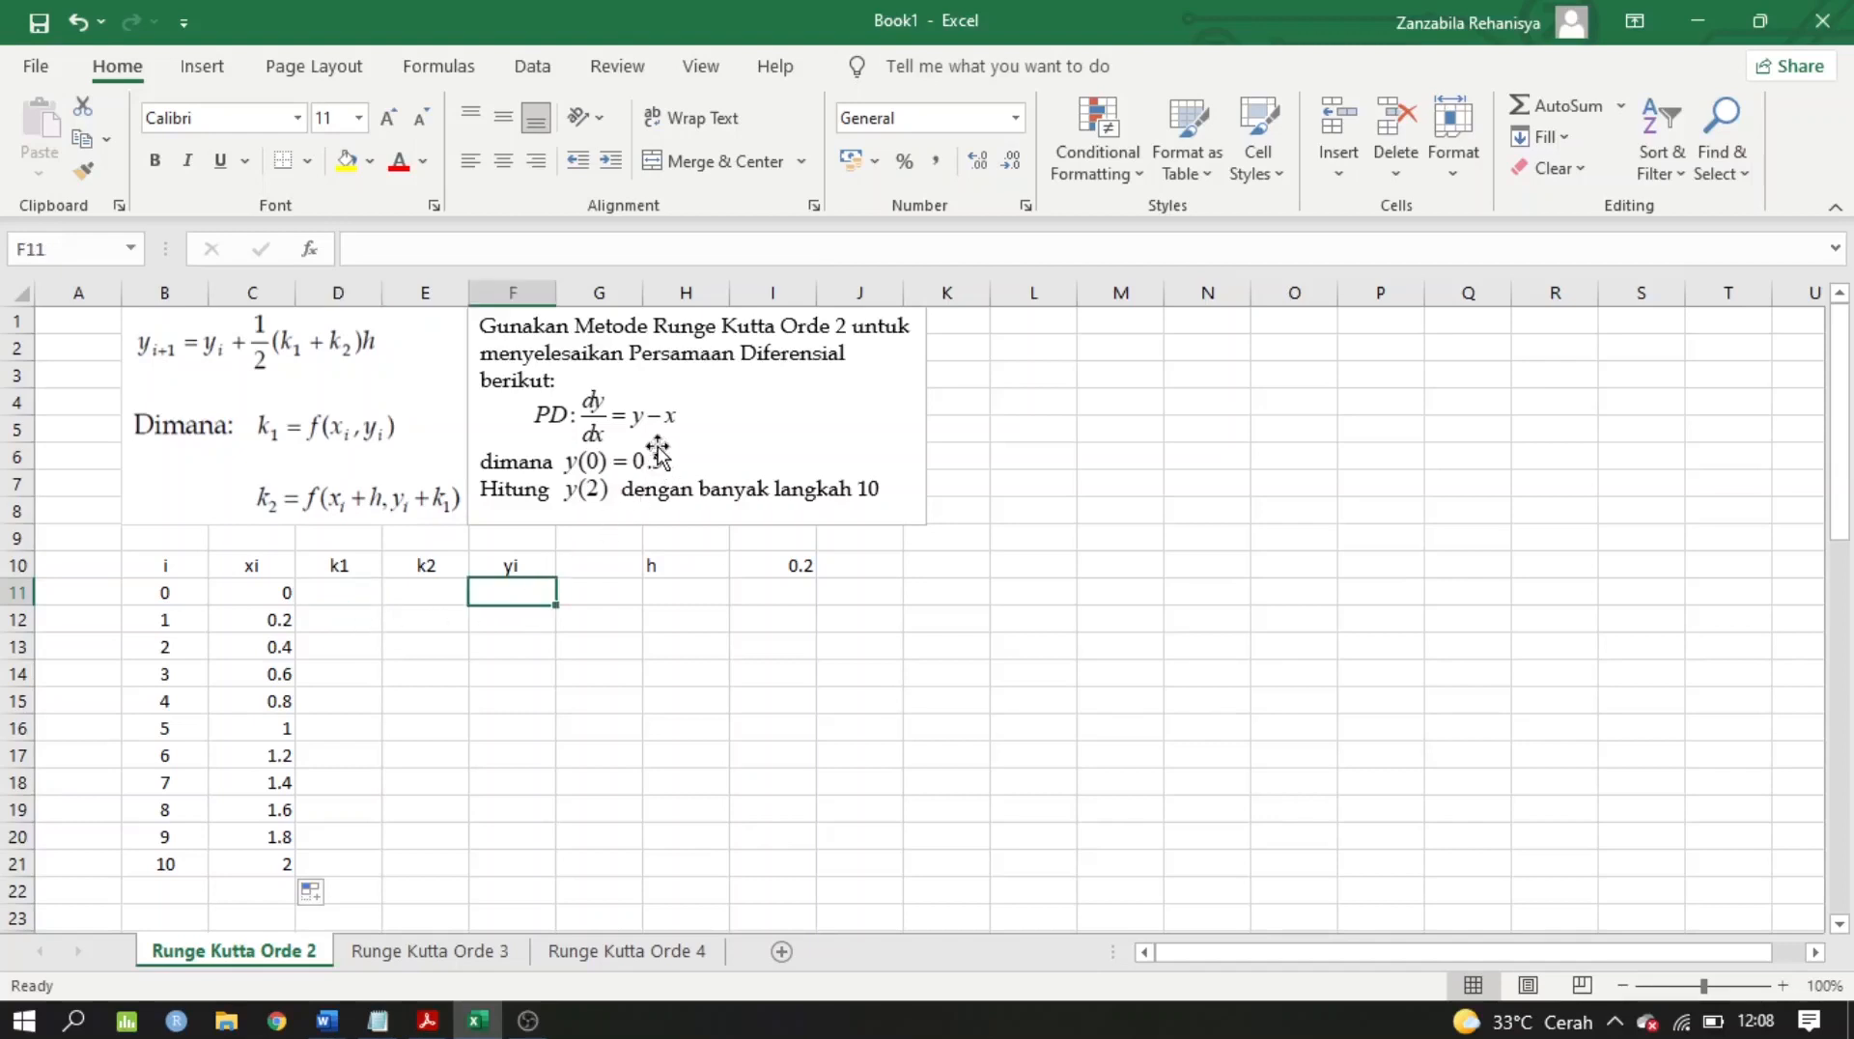
text(0.5)
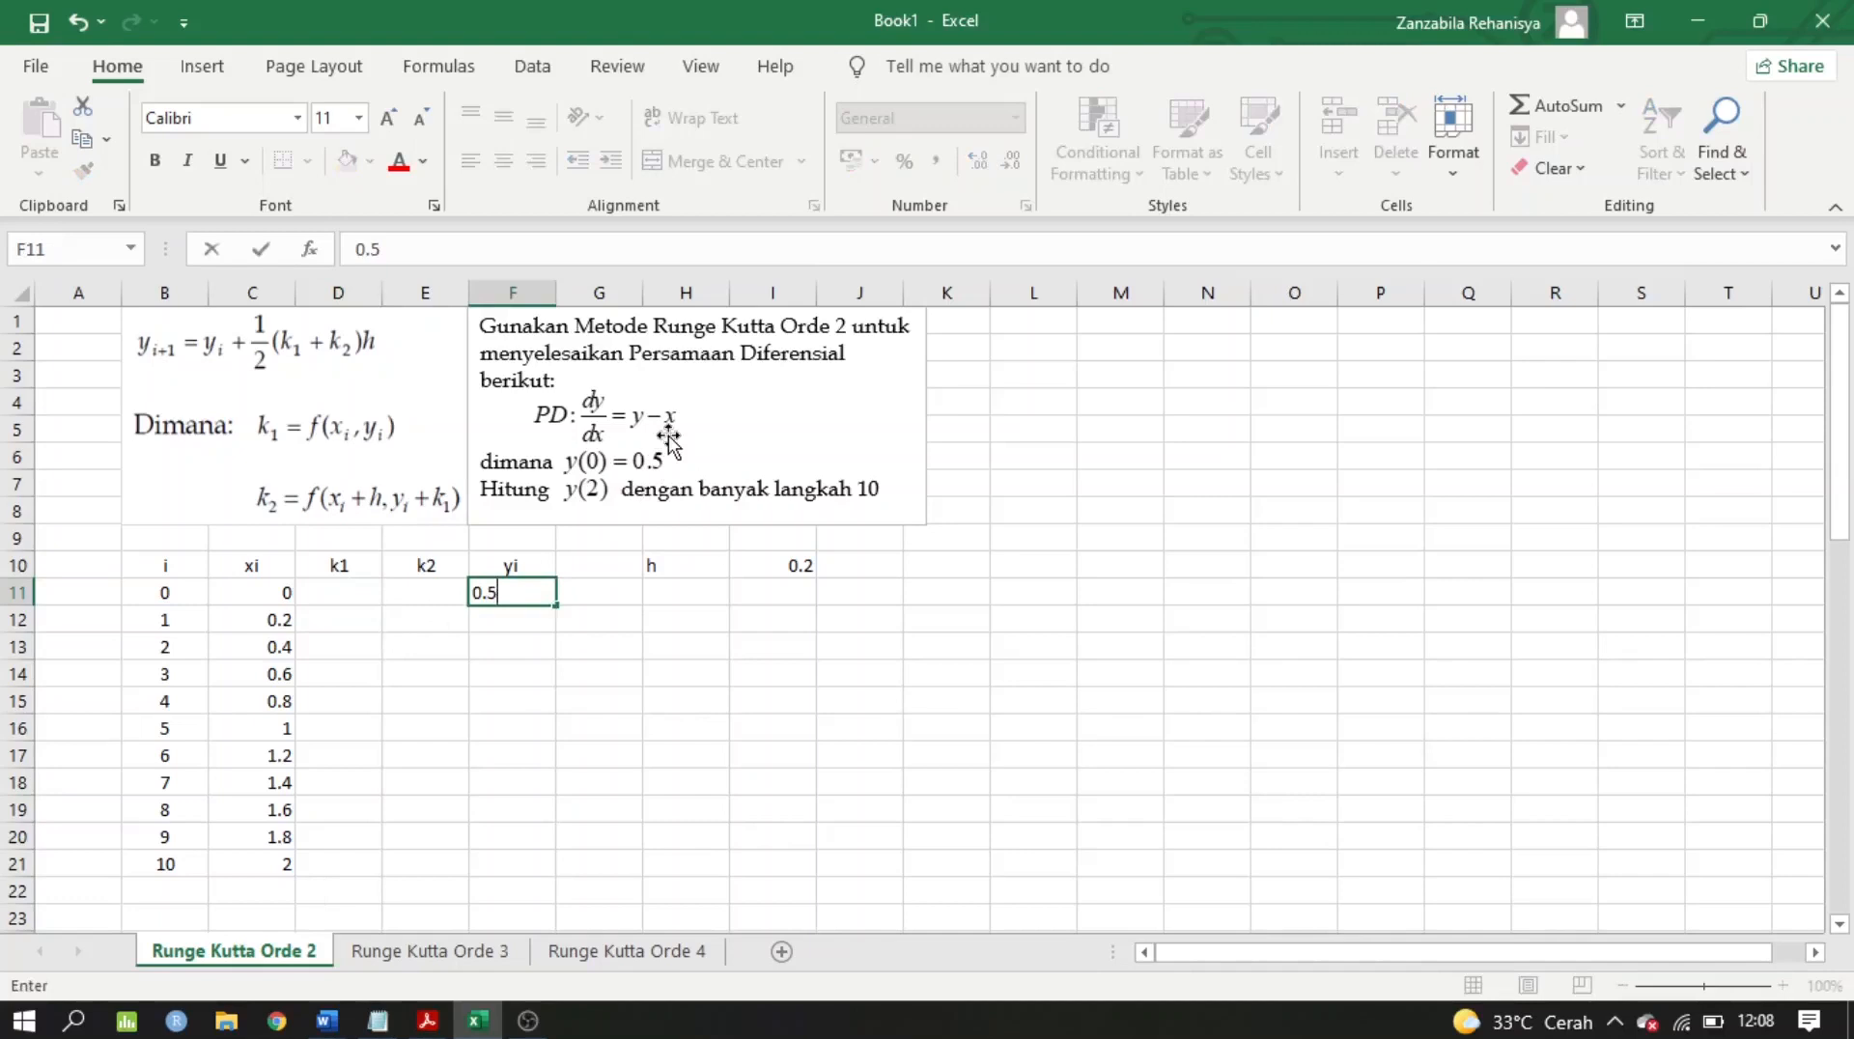
key(Return)
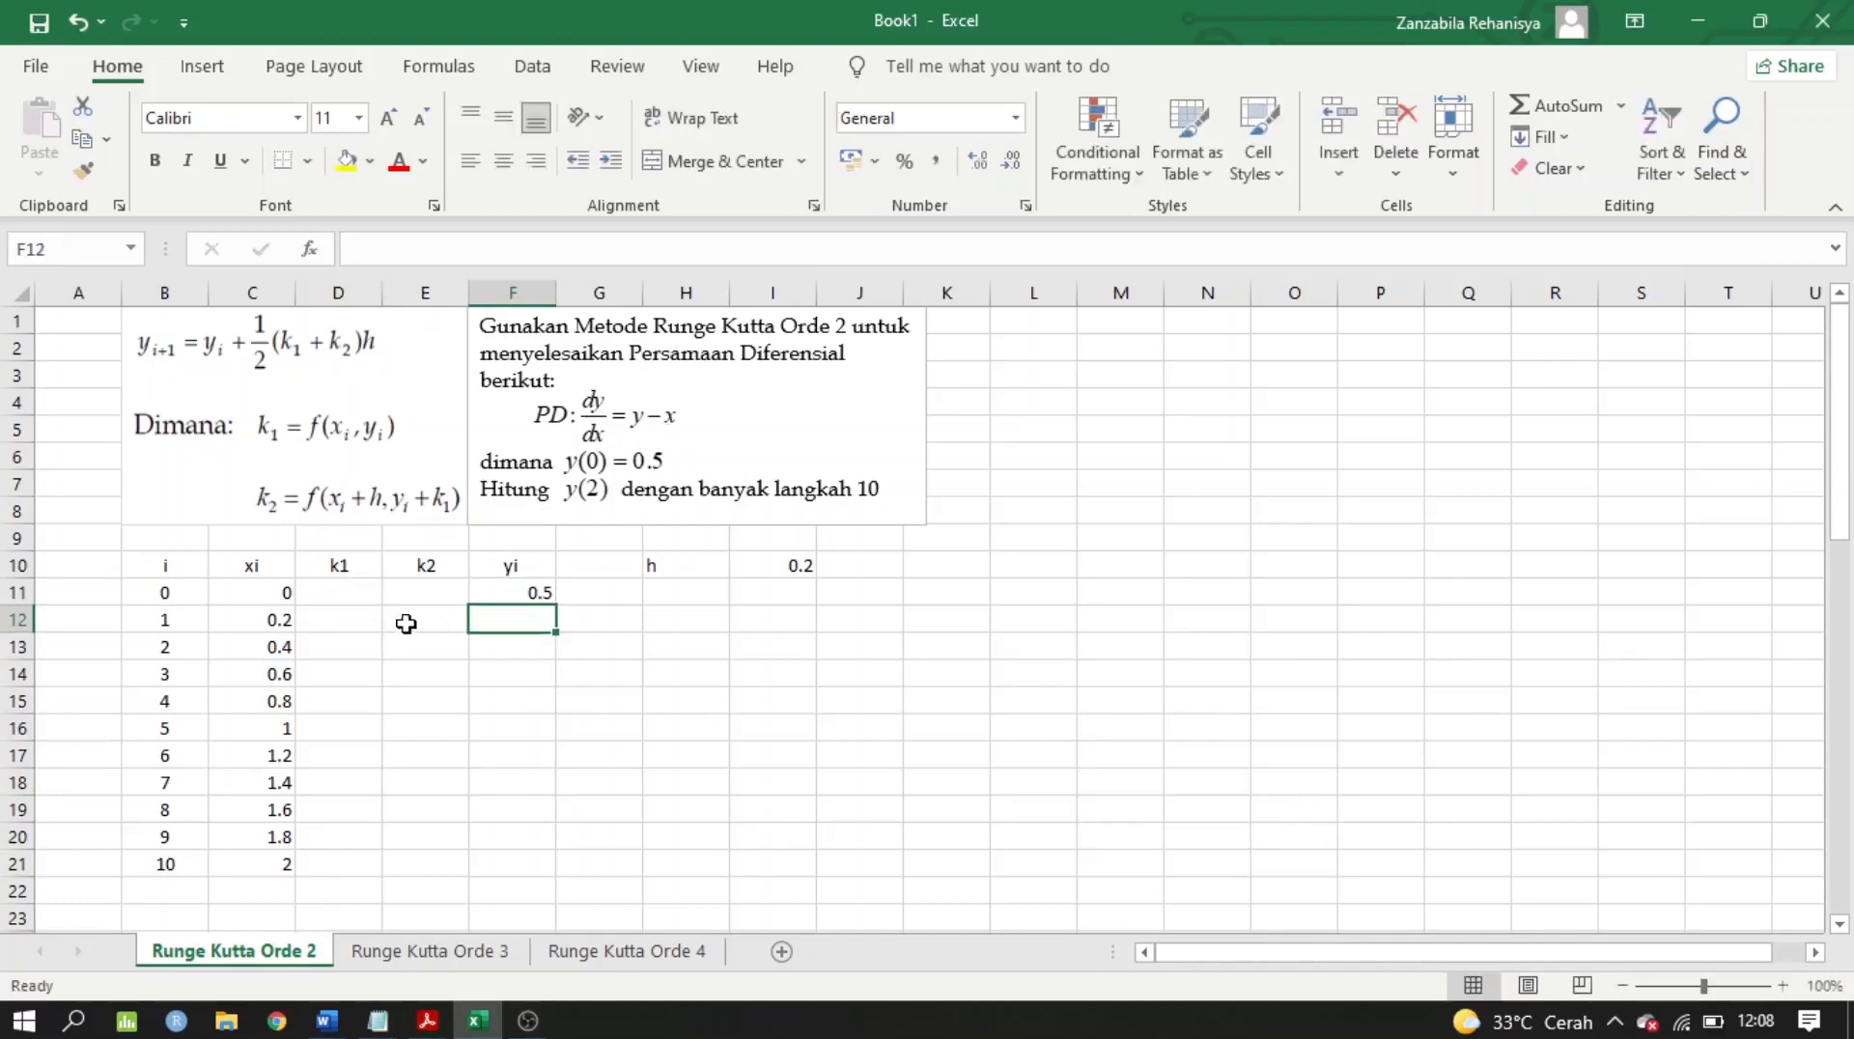
Calculate k1 for i = 1 in cell D12 with the formula =F11-C11
click(360, 611)
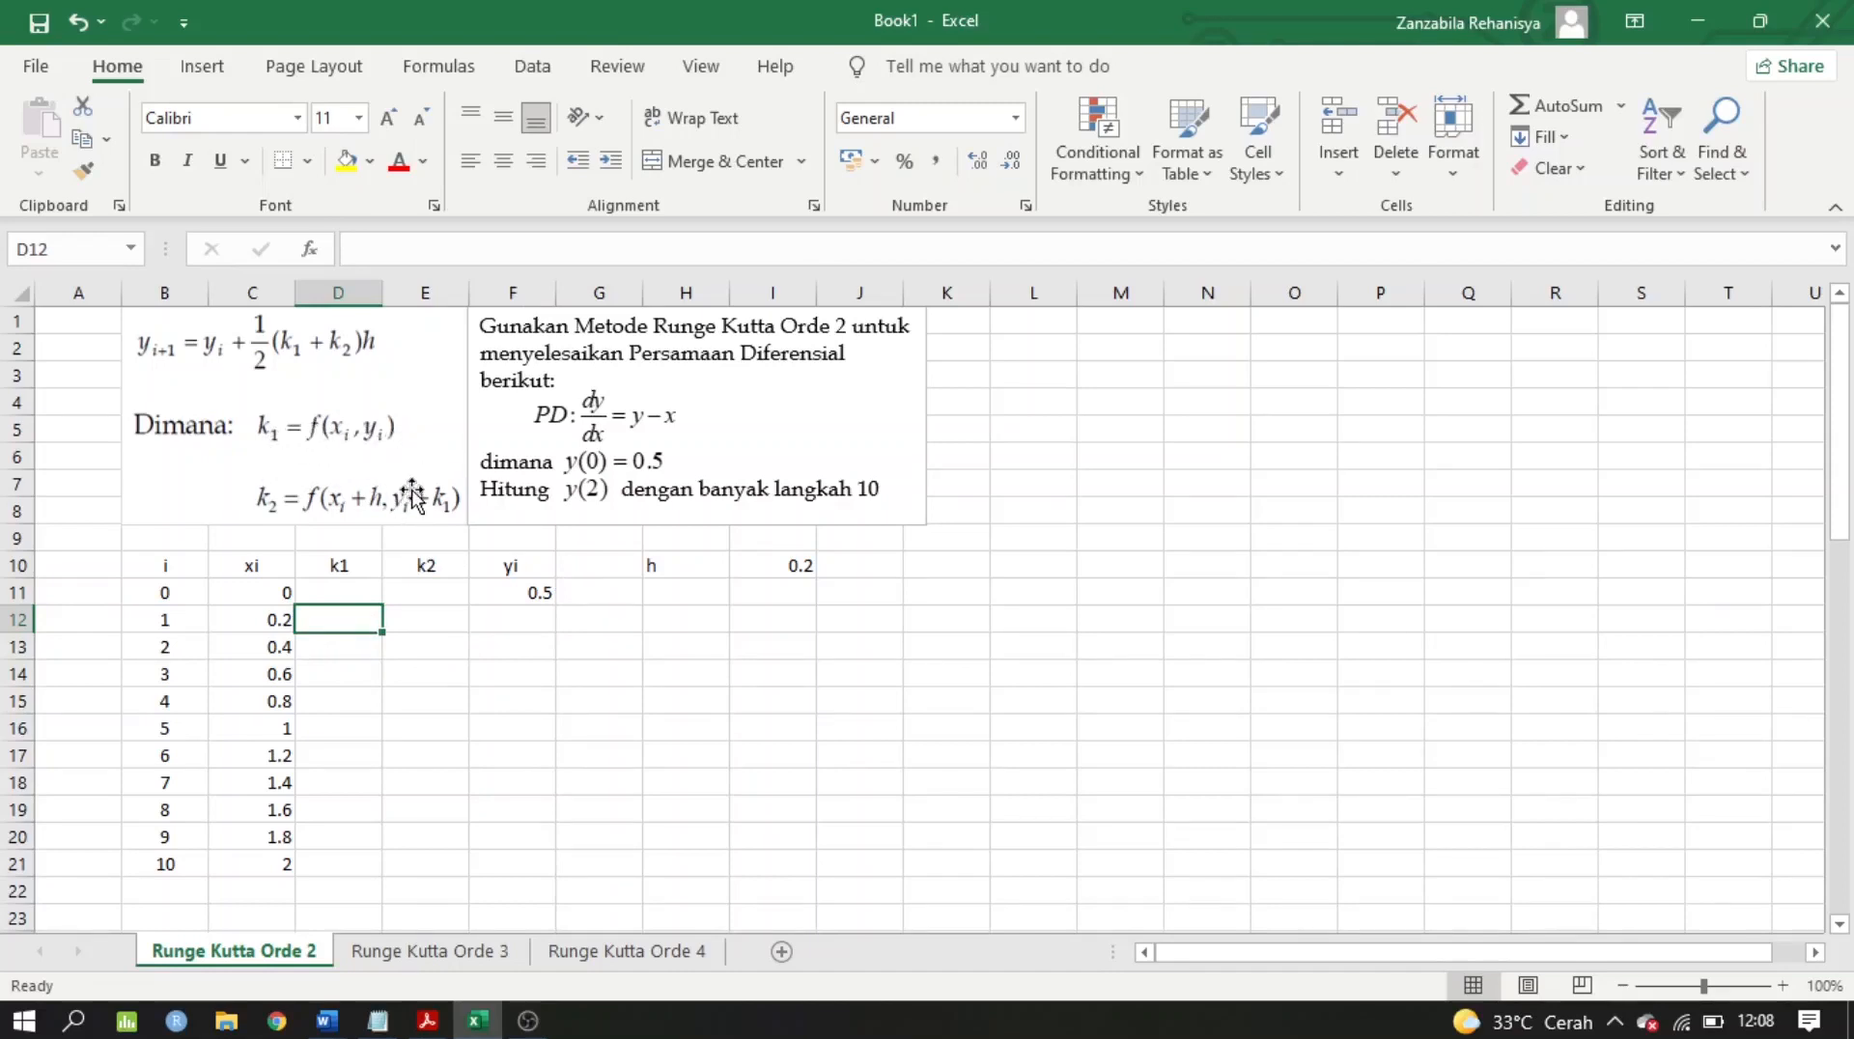
text(=)
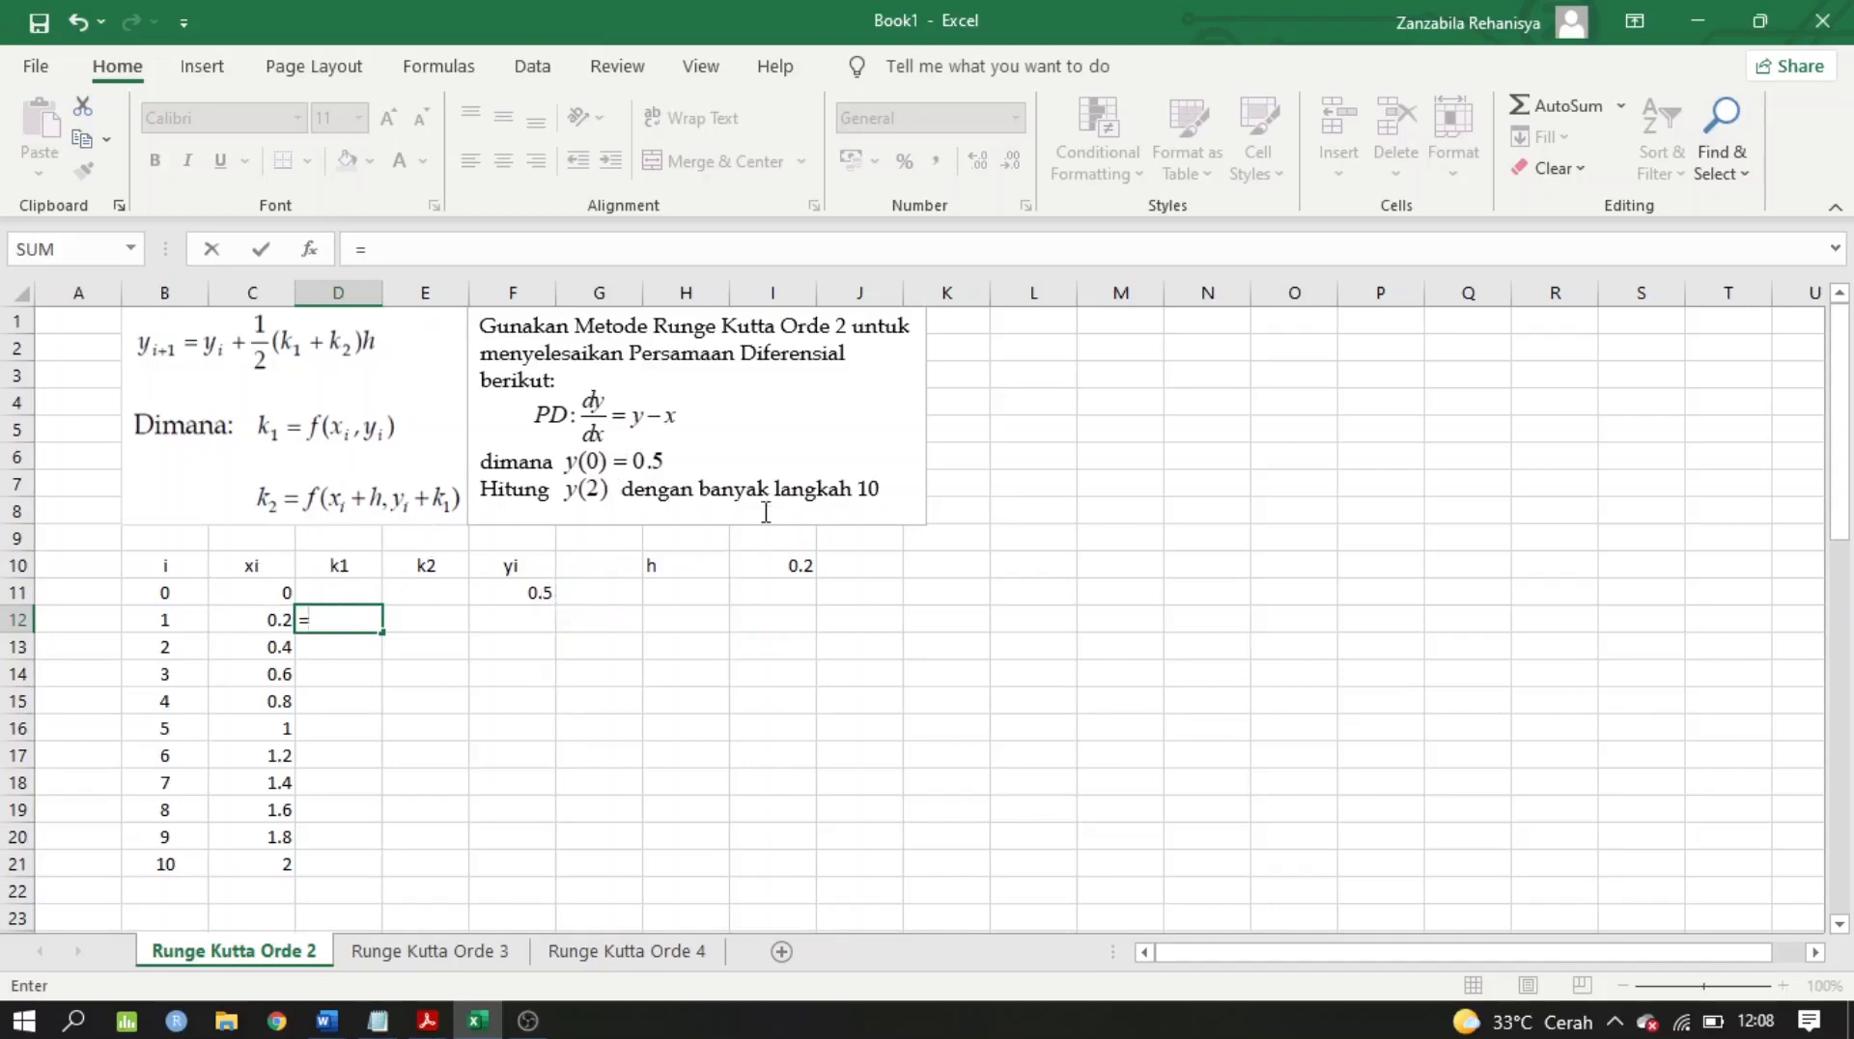
click(553, 596)
text(-)
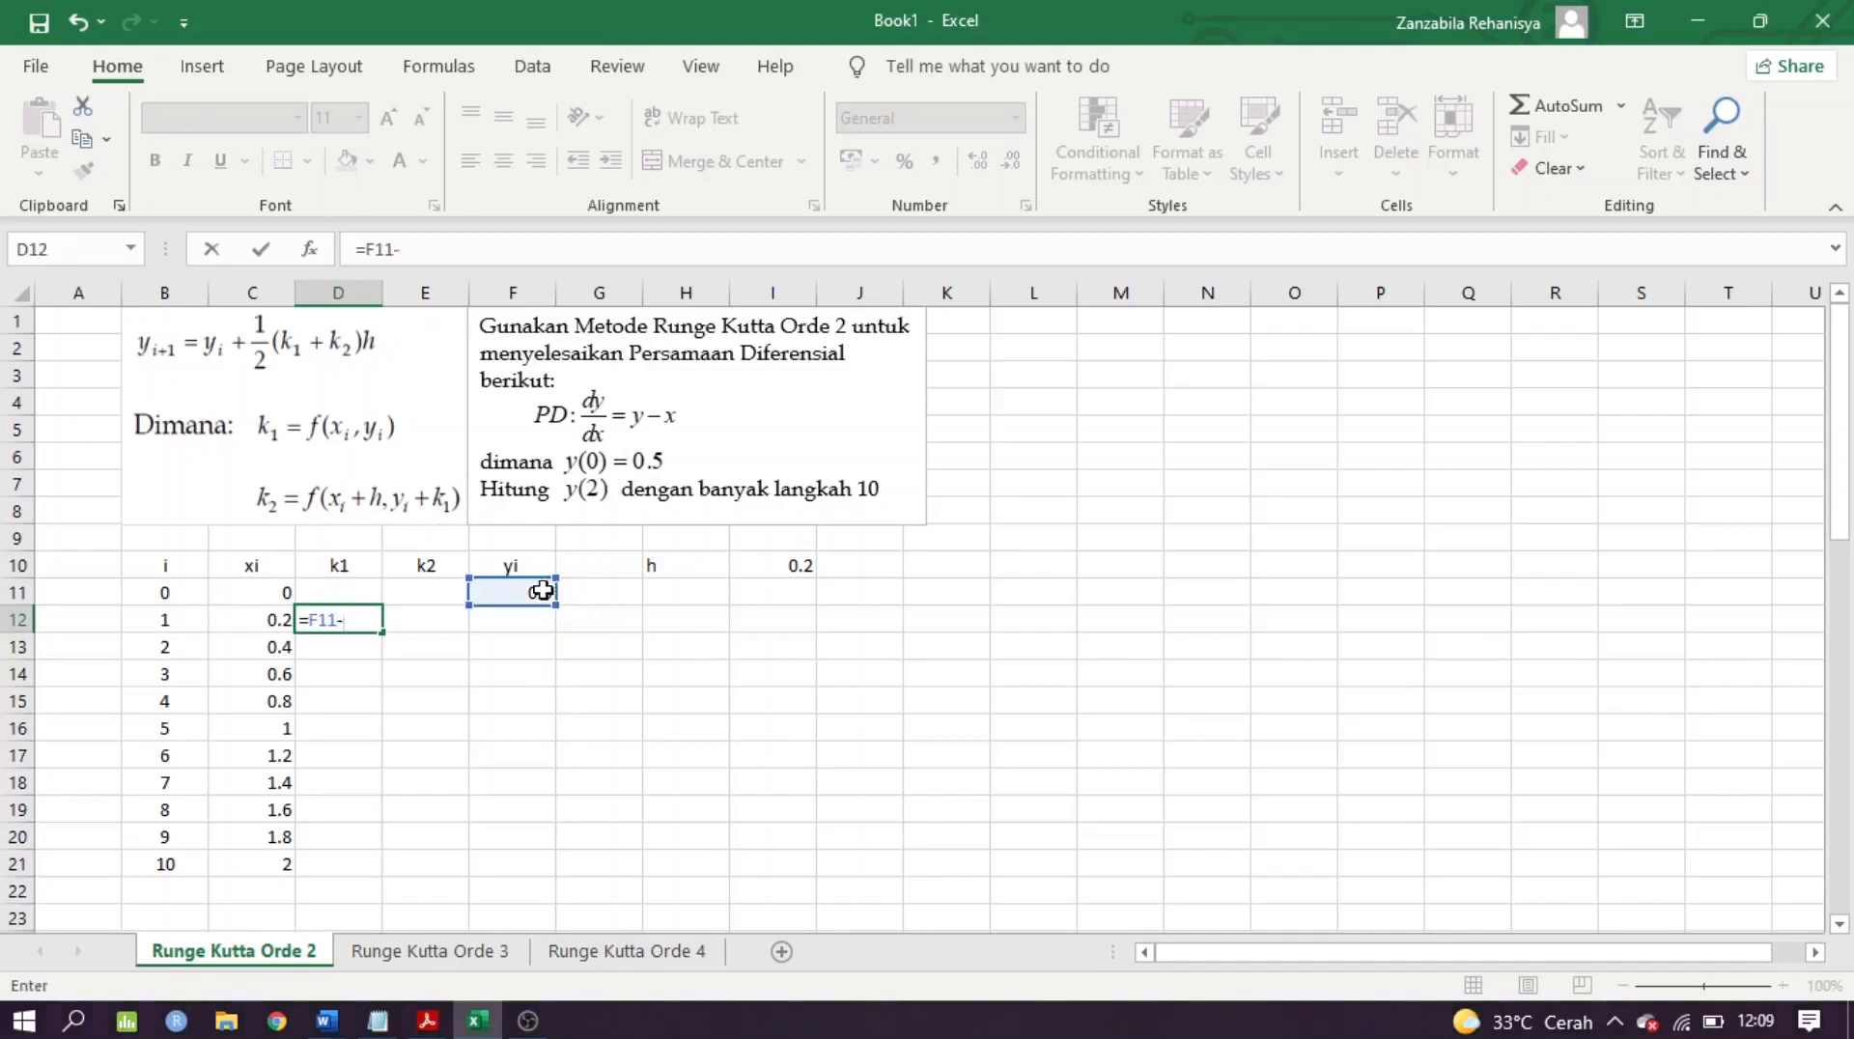
click(287, 589)
key(Return)
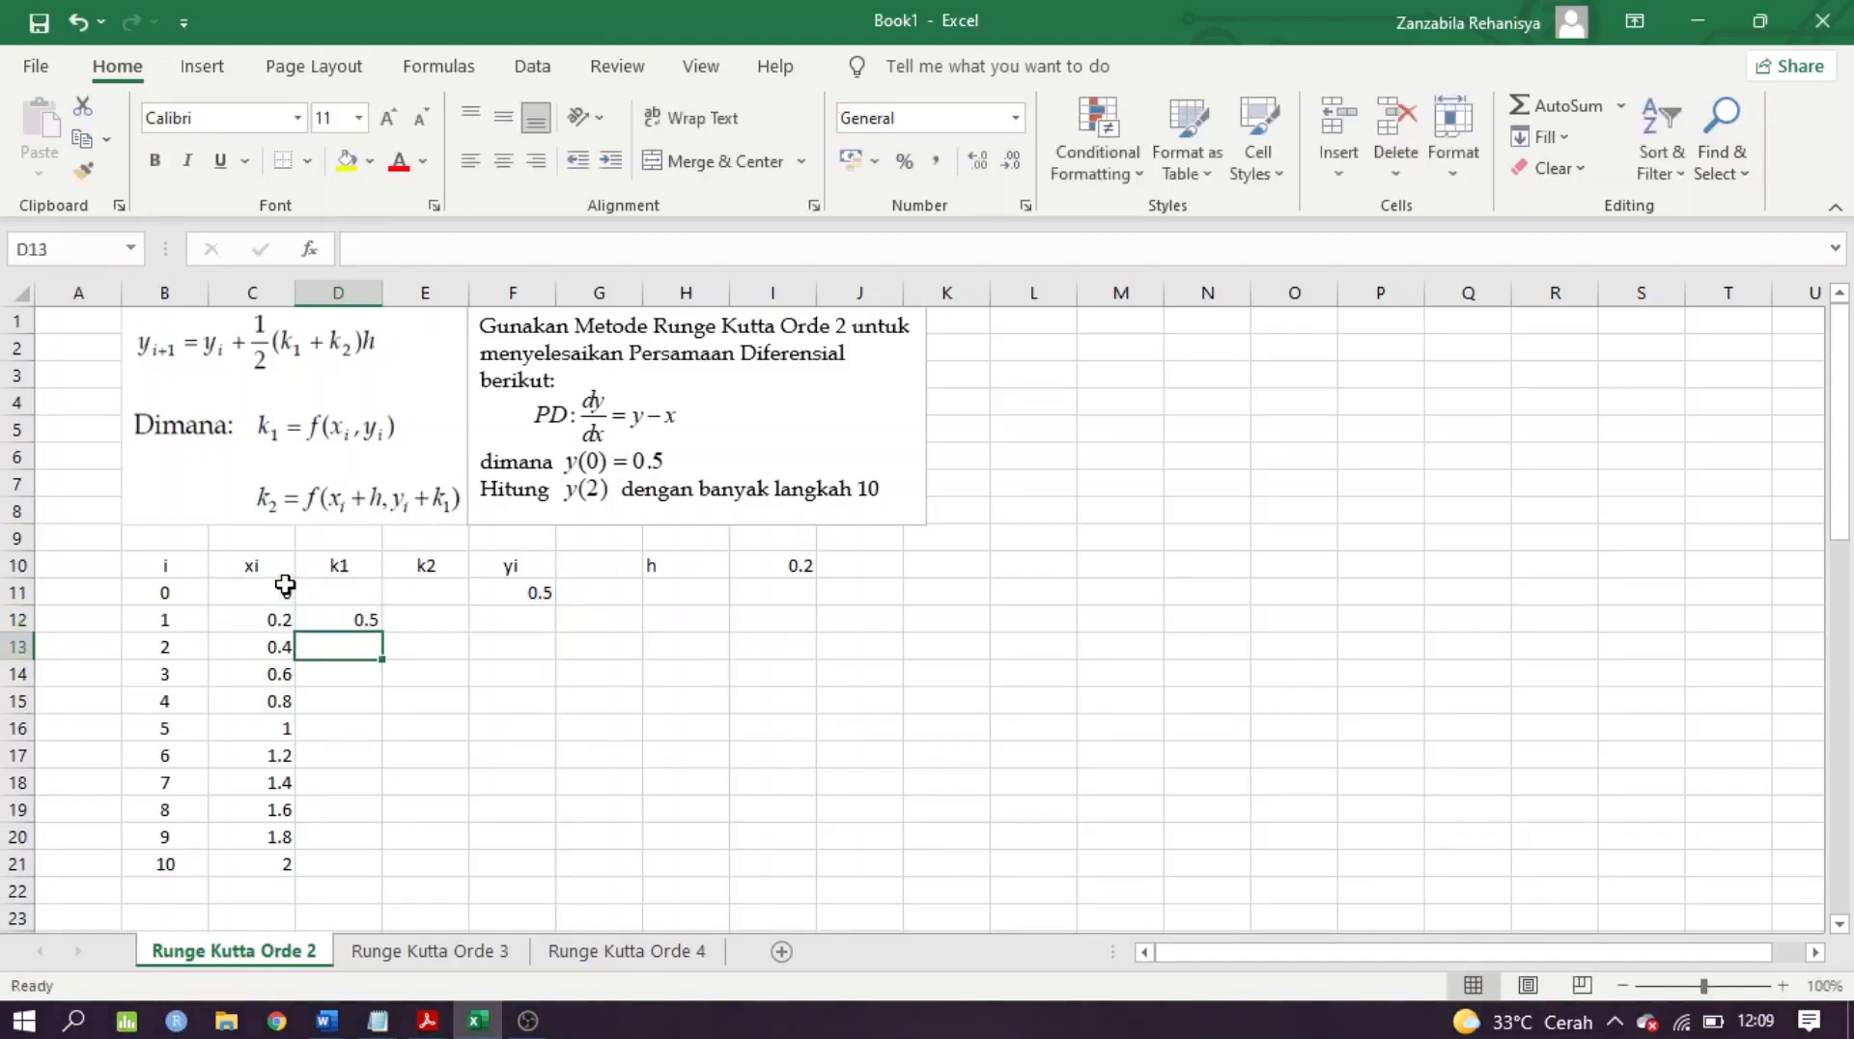
Calculate k2 for i = 1 in cell E12 with =(F11+D12)-(C11+$I$10), keeping the reference to h absolute
click(444, 620)
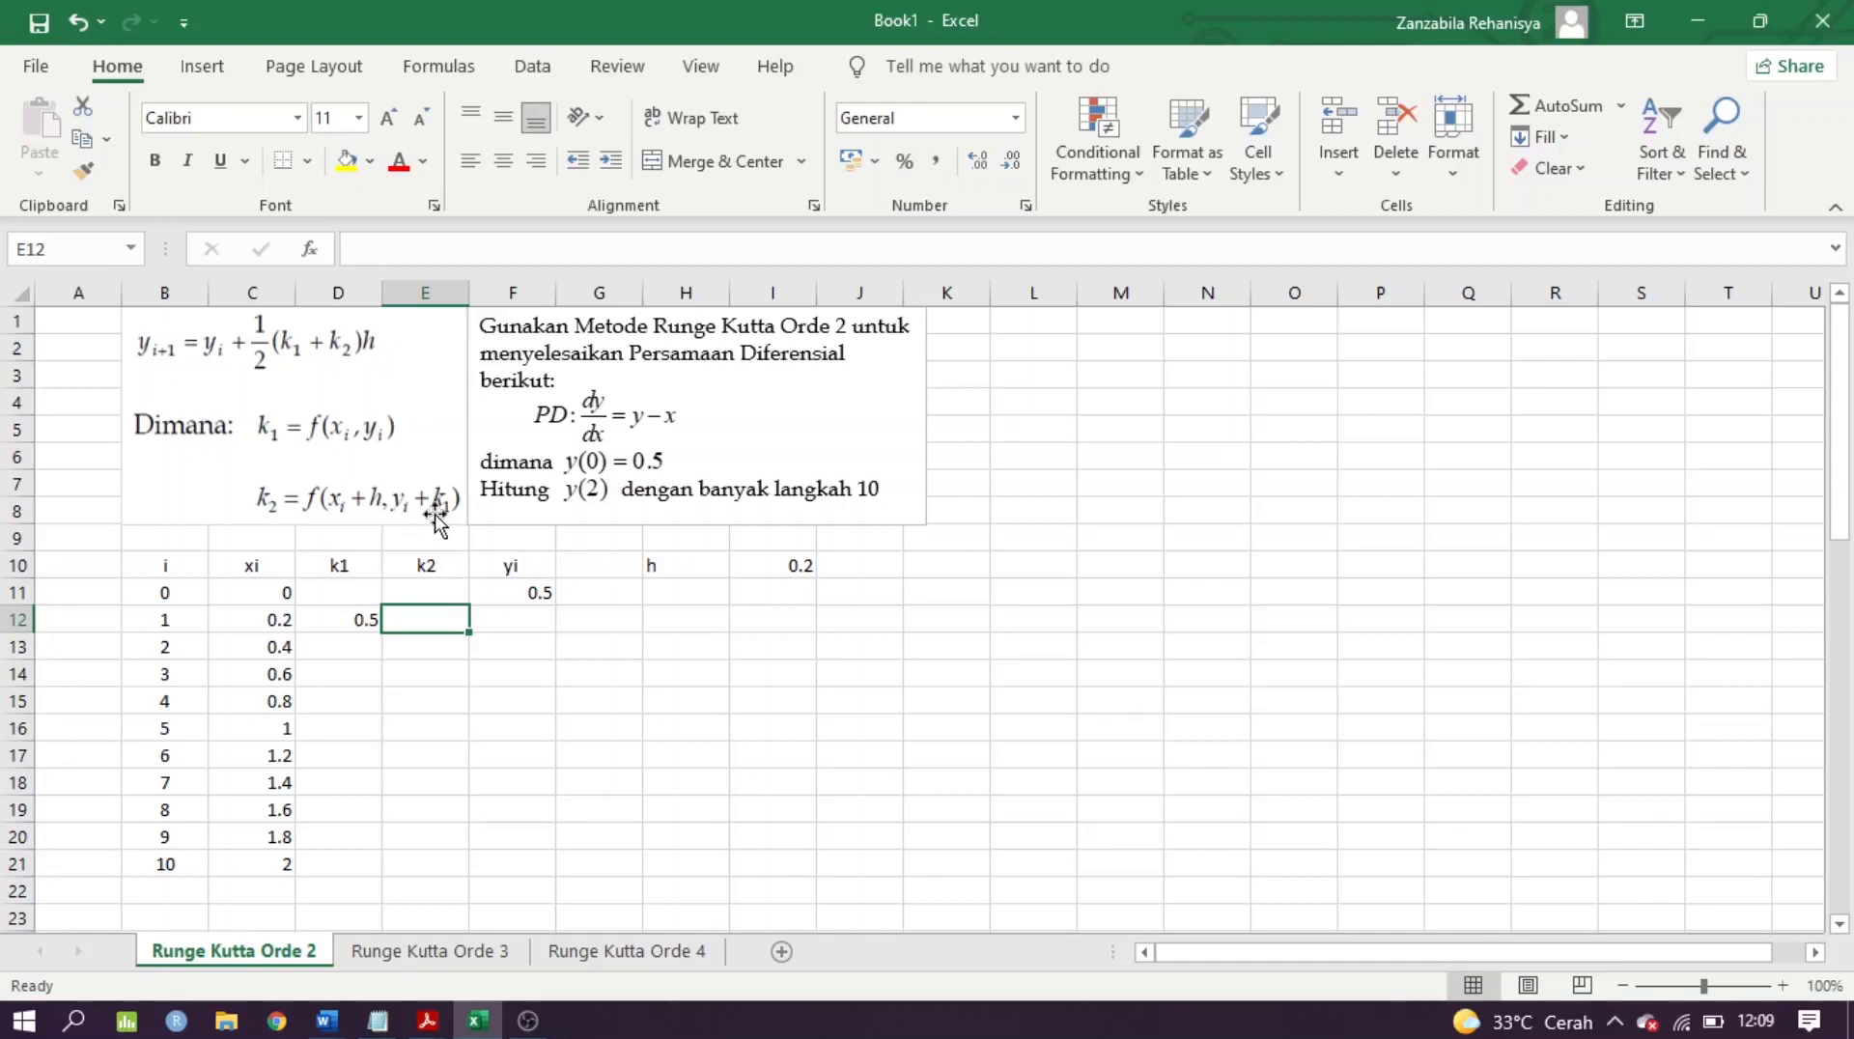
text(=)
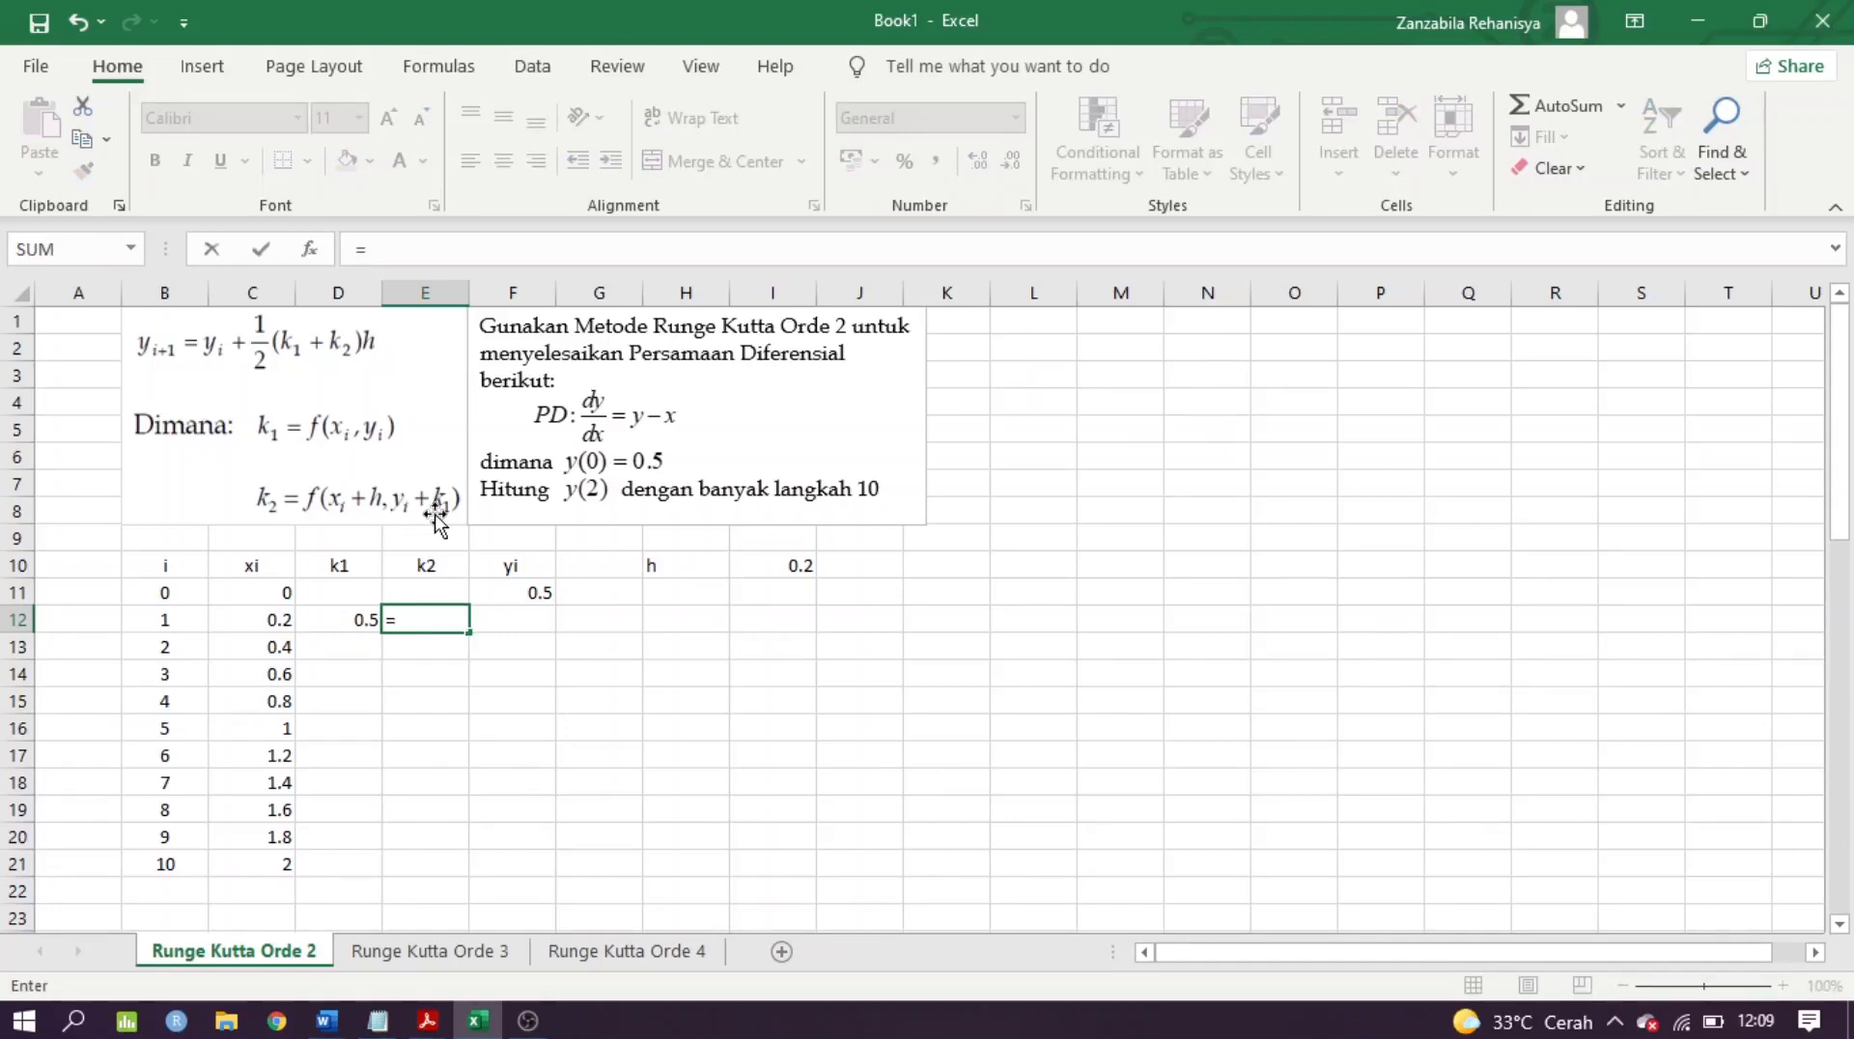
text(()
click(529, 592)
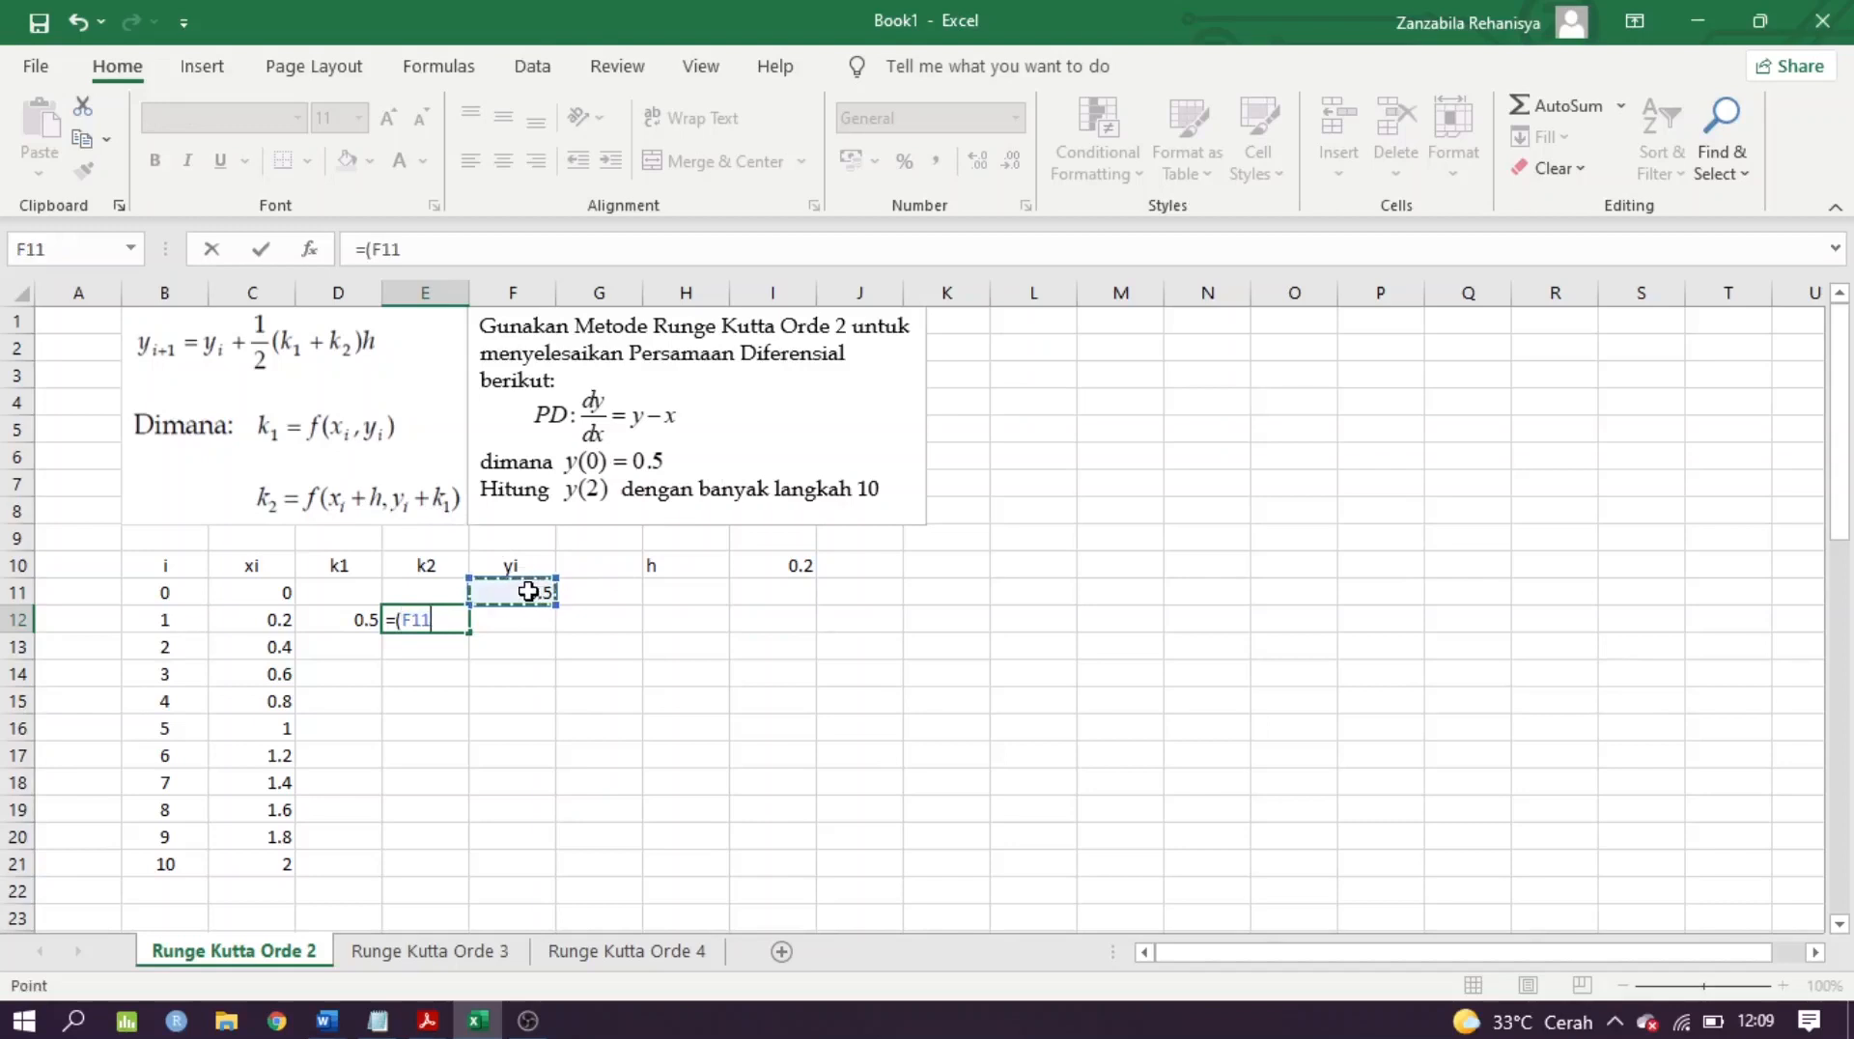
text(+)
click(355, 614)
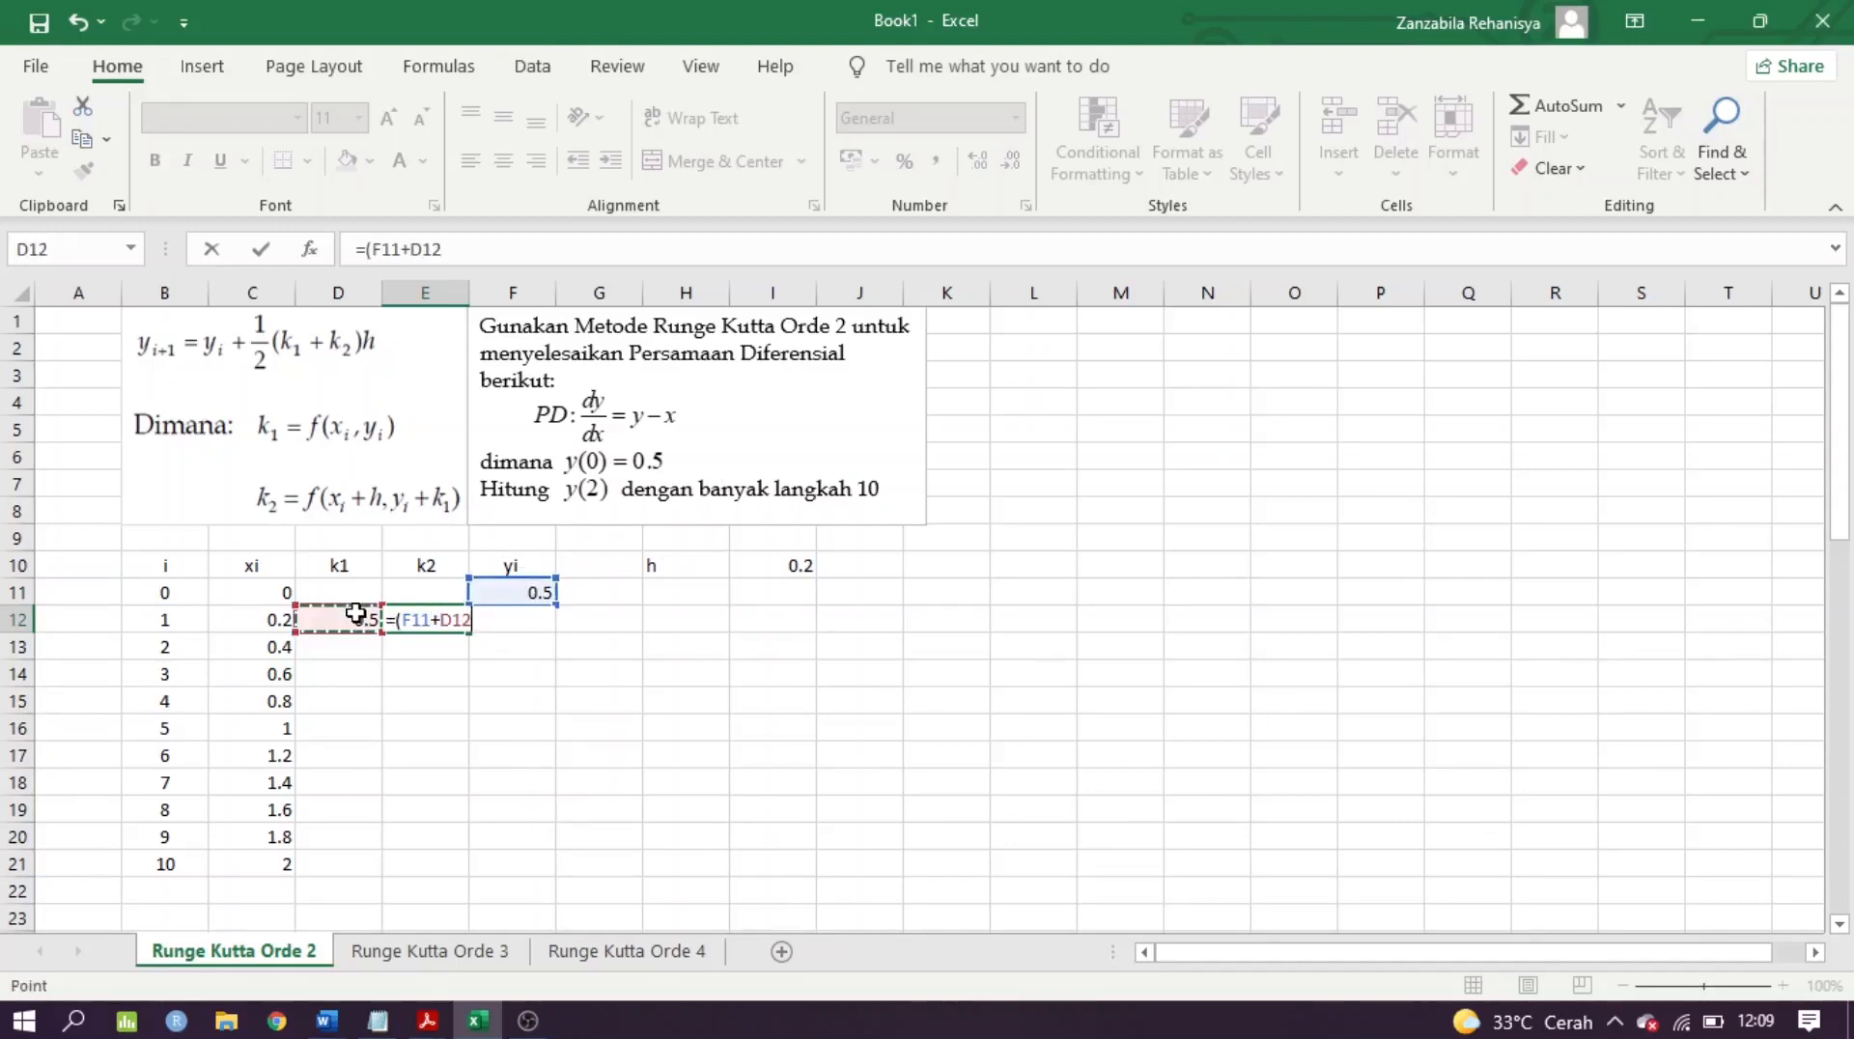
text()-()
click(279, 588)
text(+)
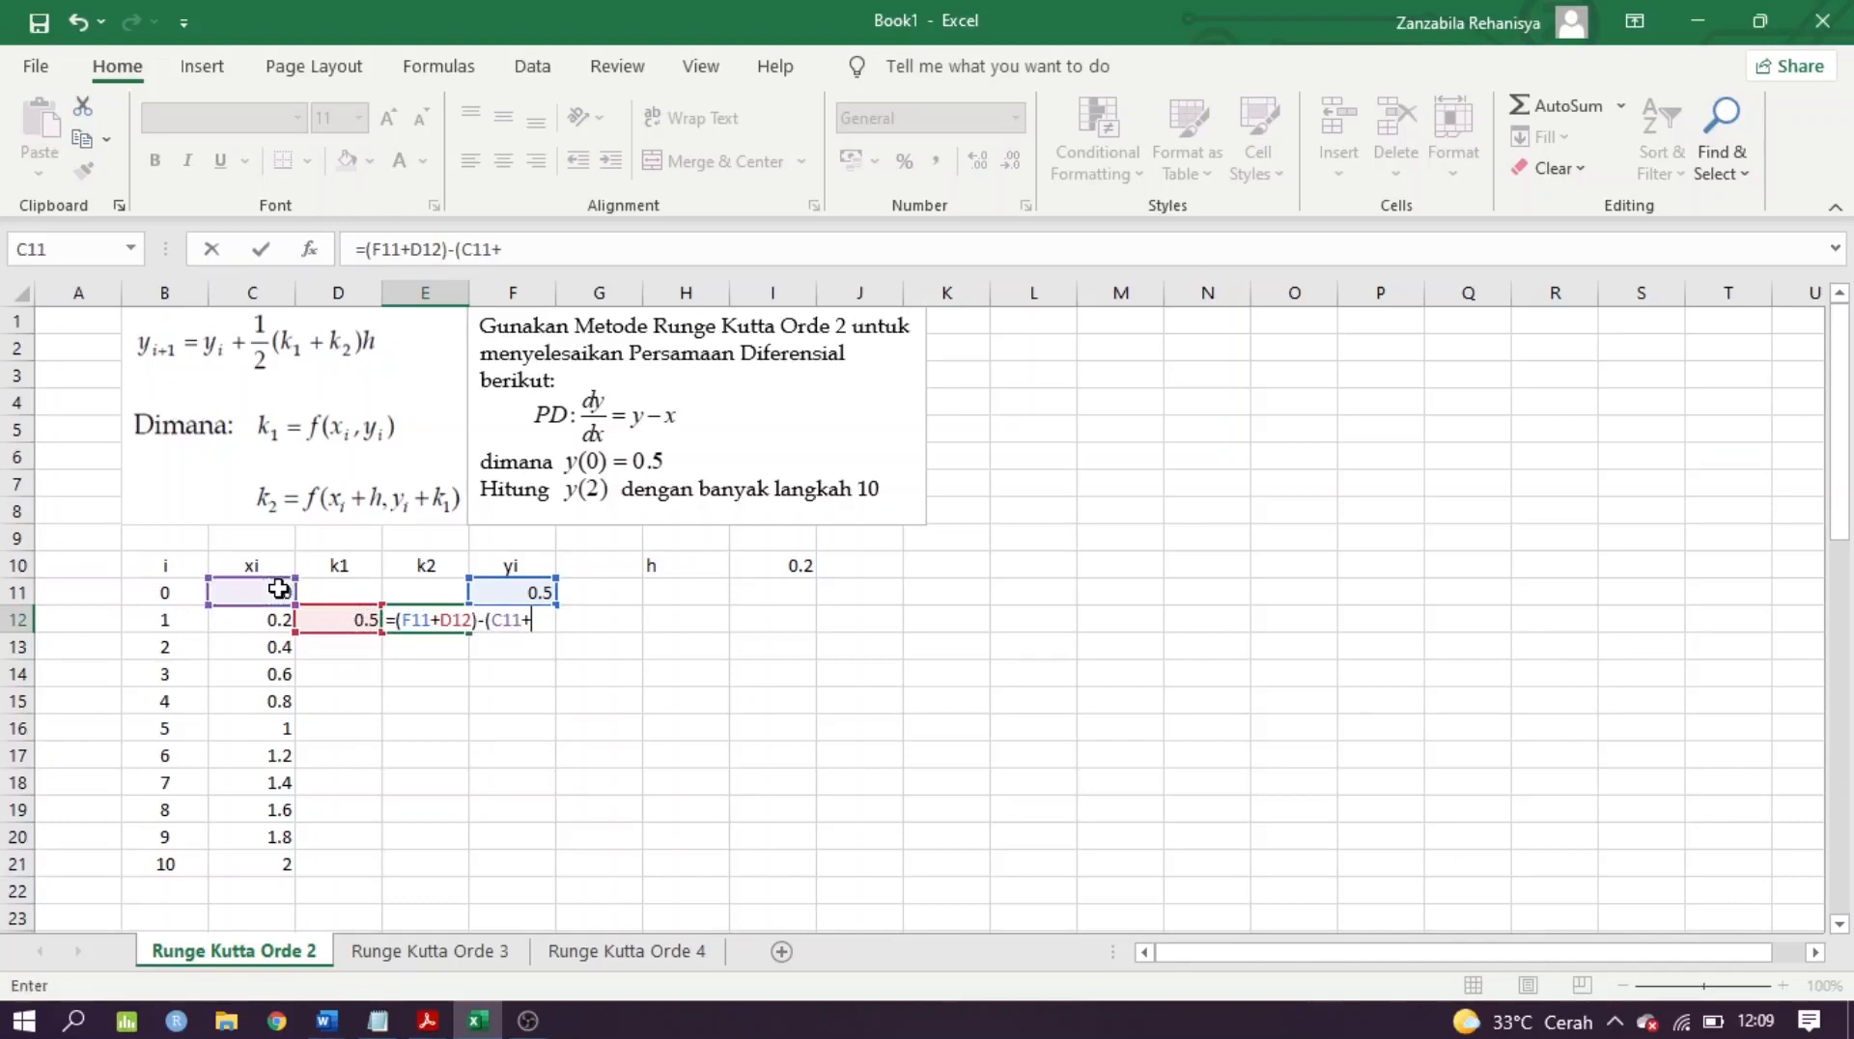
click(784, 565)
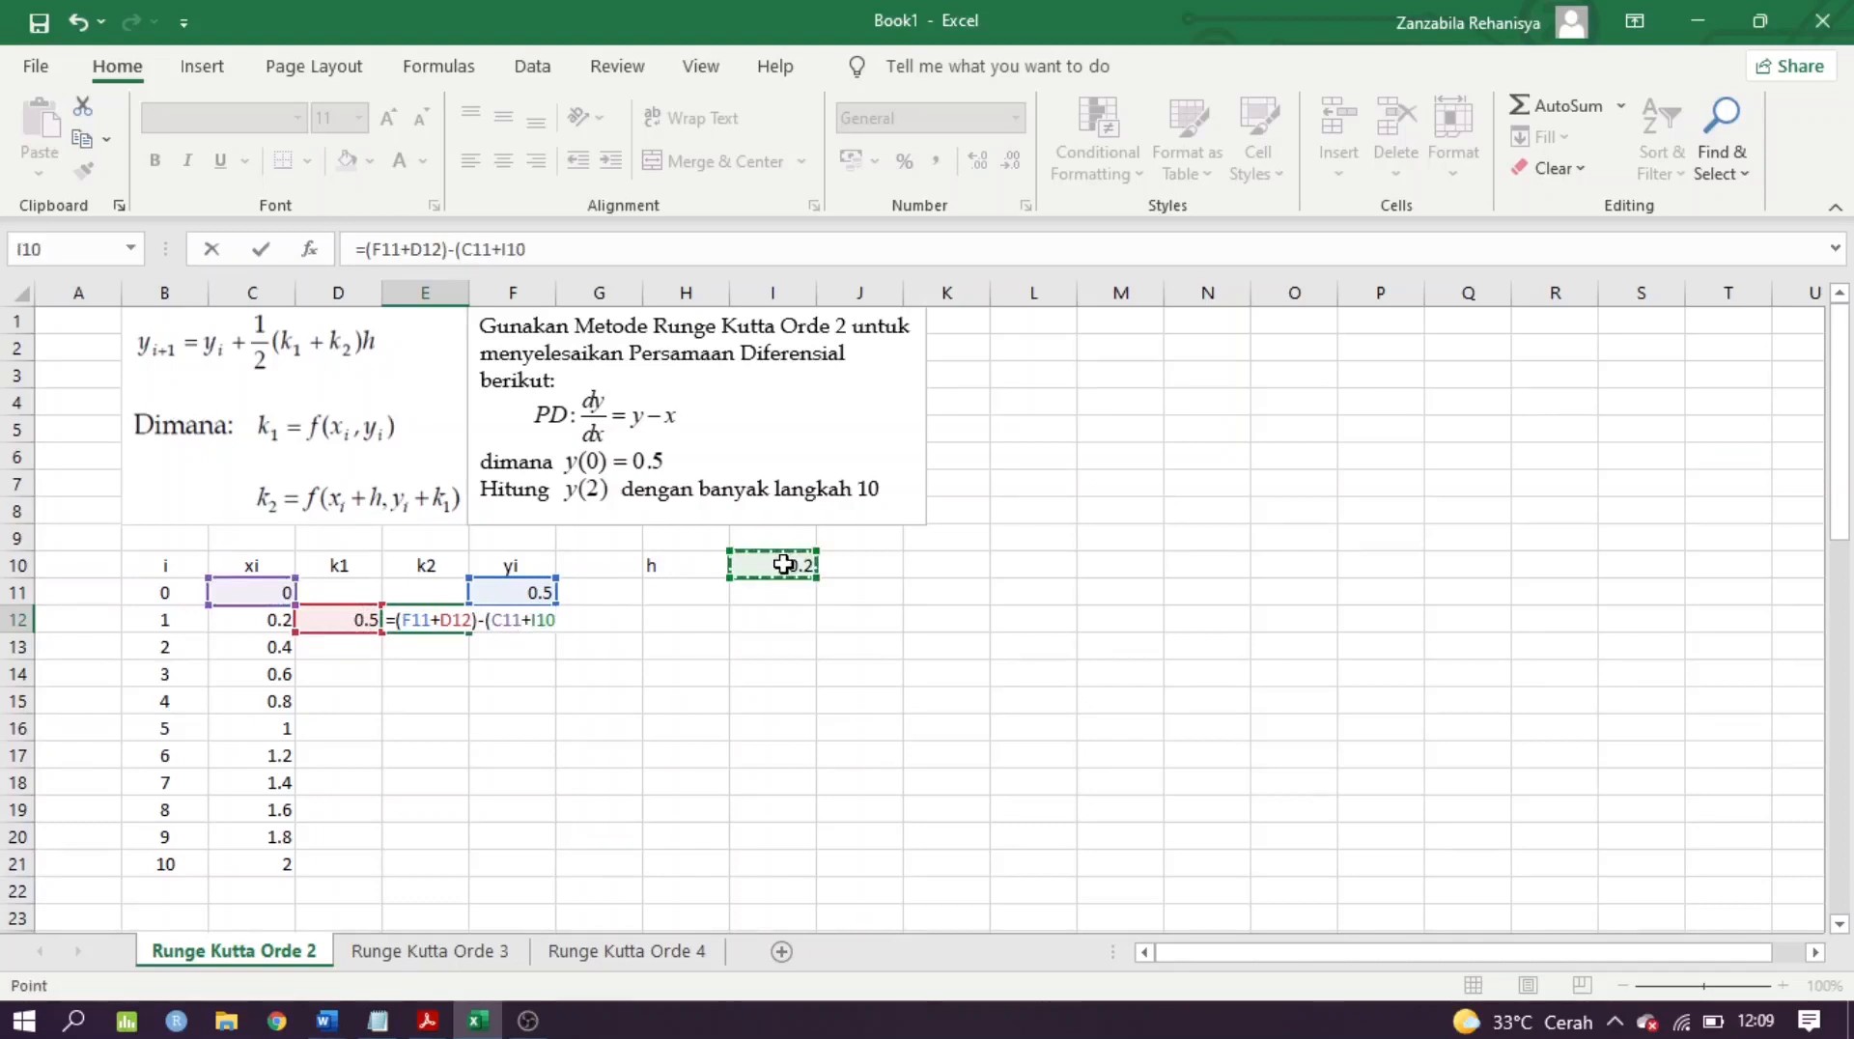
key(F4)
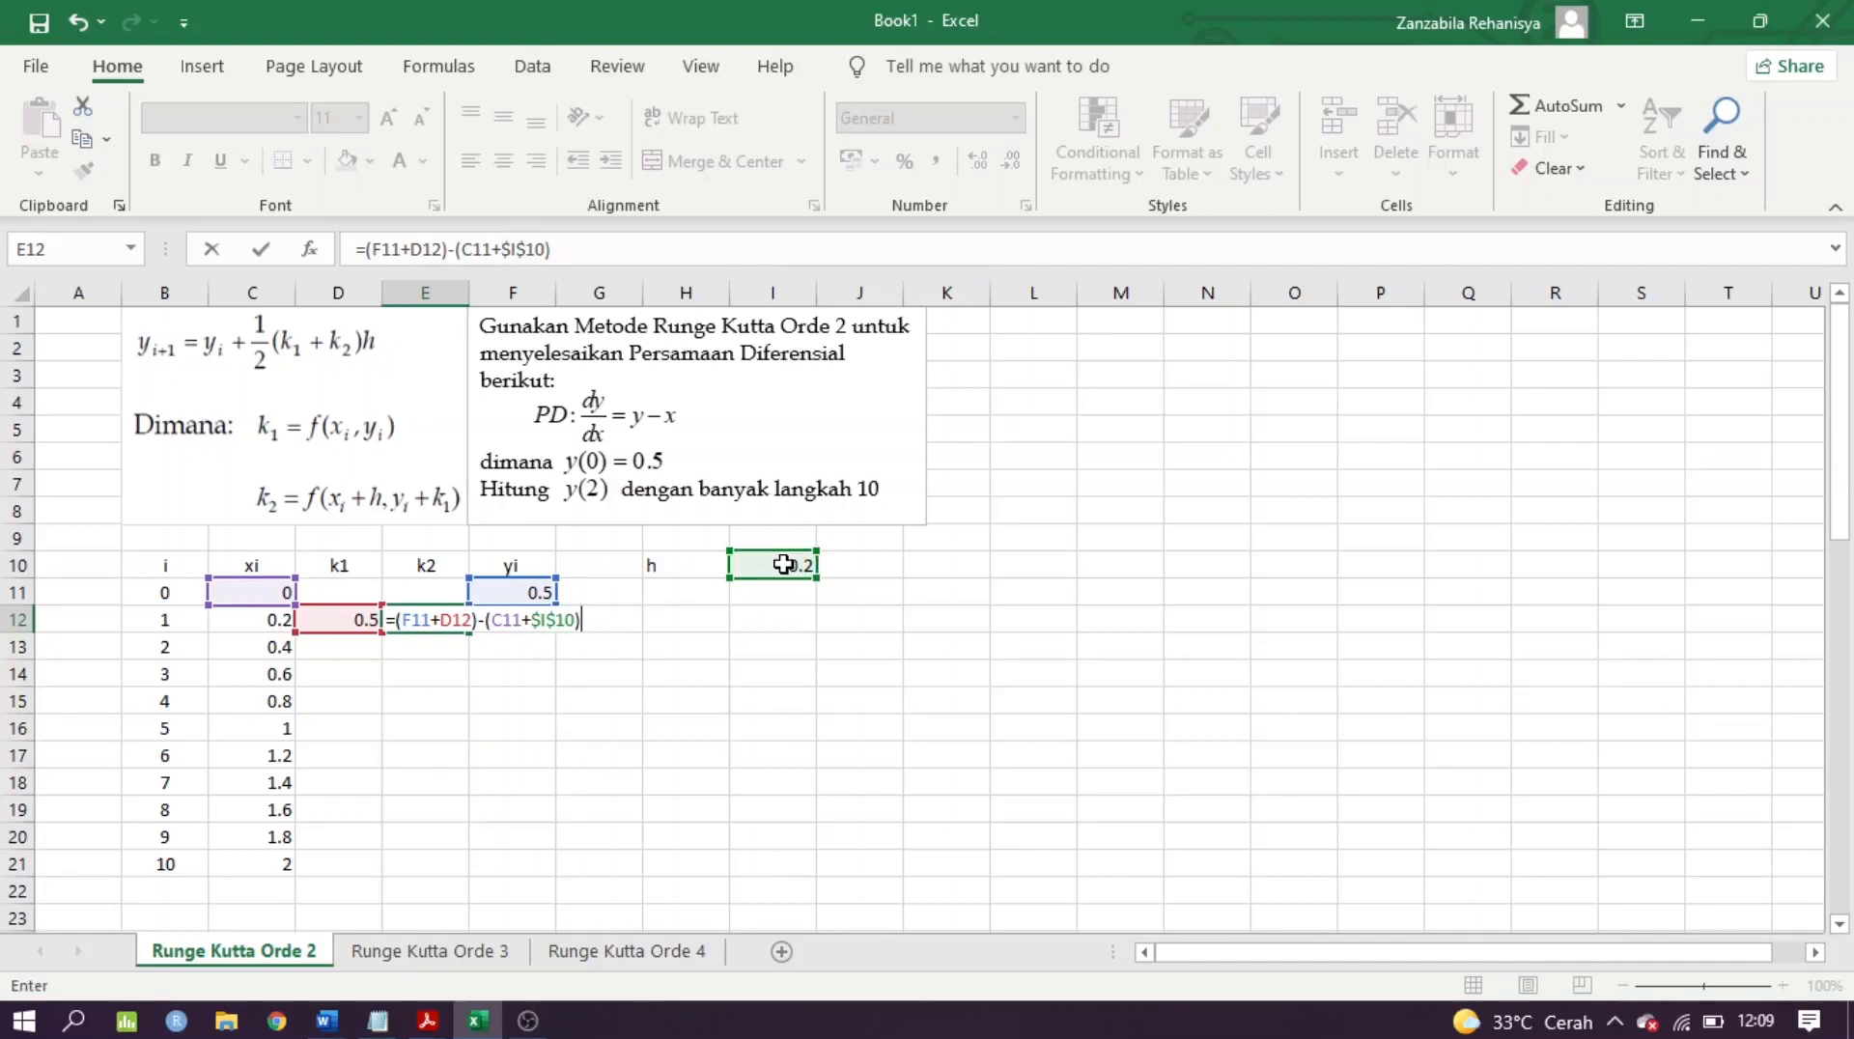
key(Return)
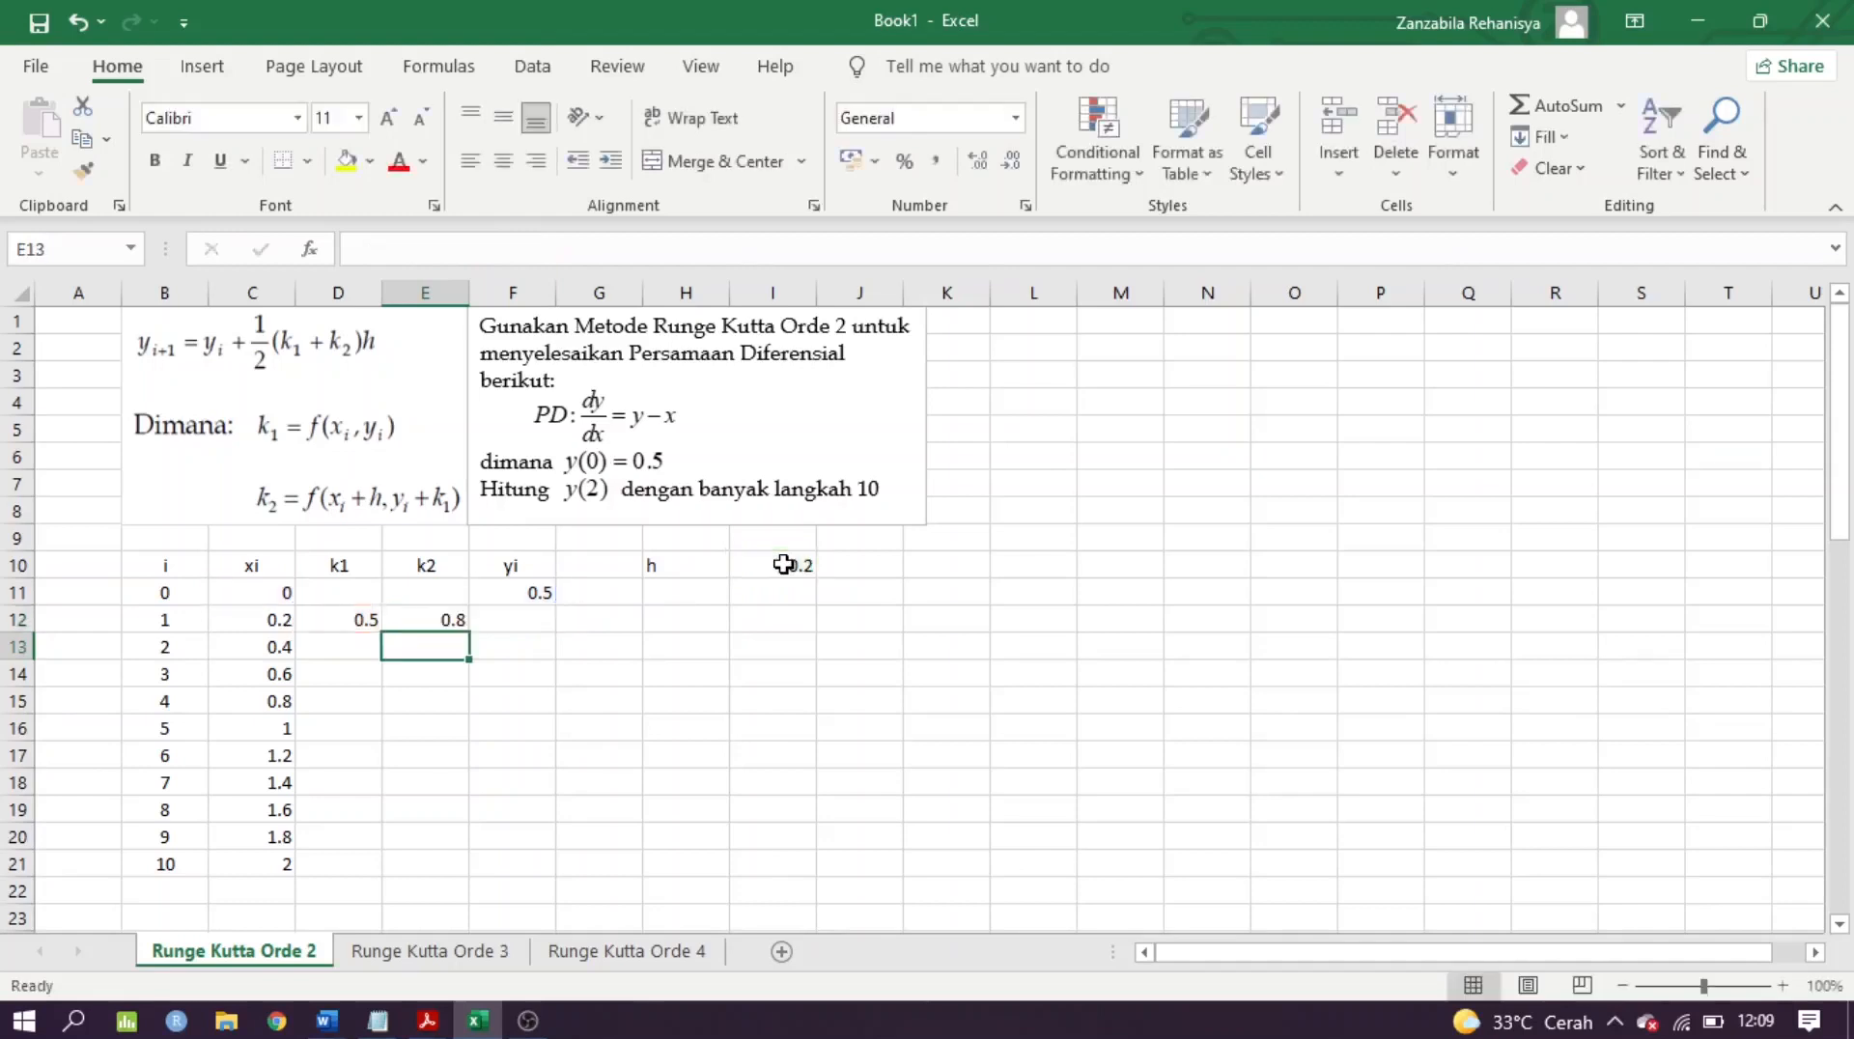
Calculate yi for i = 1 in cell F12 with =F11+0.5*(D12+E12)*$I$10, keeping the reference to h absolute
click(536, 616)
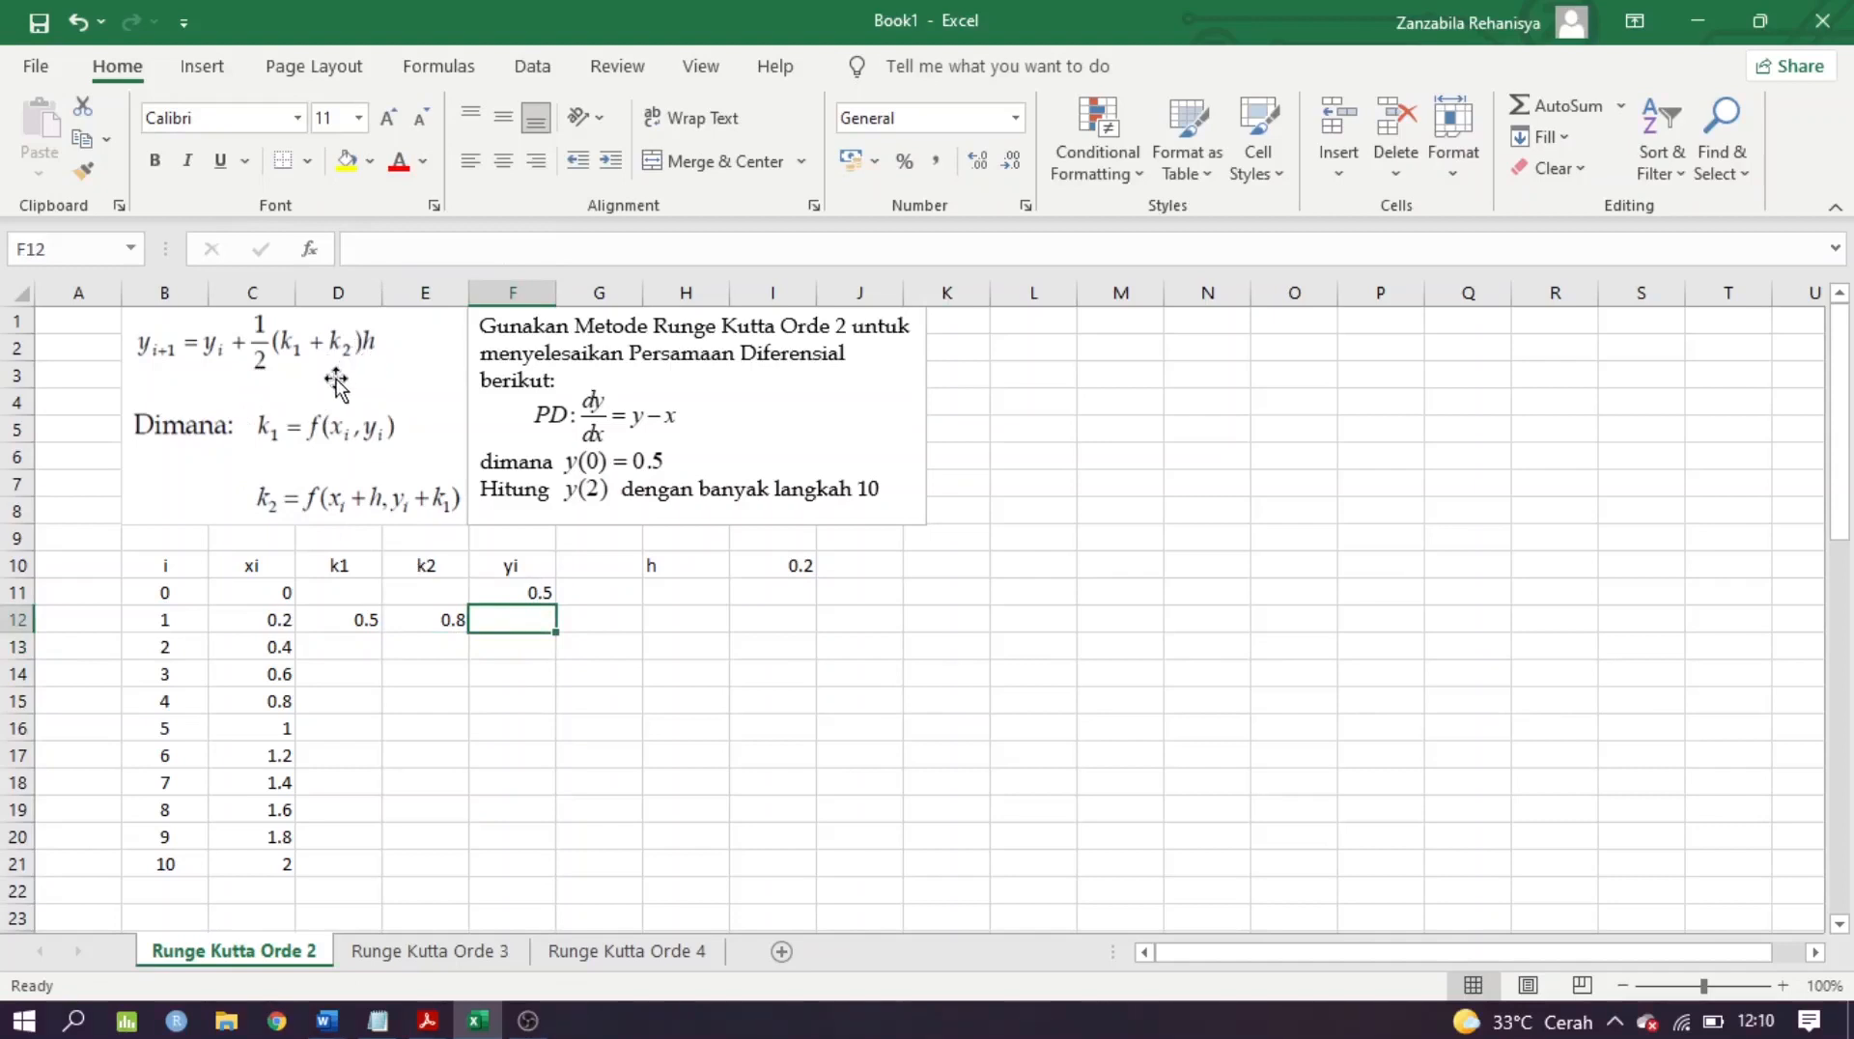
text(=)
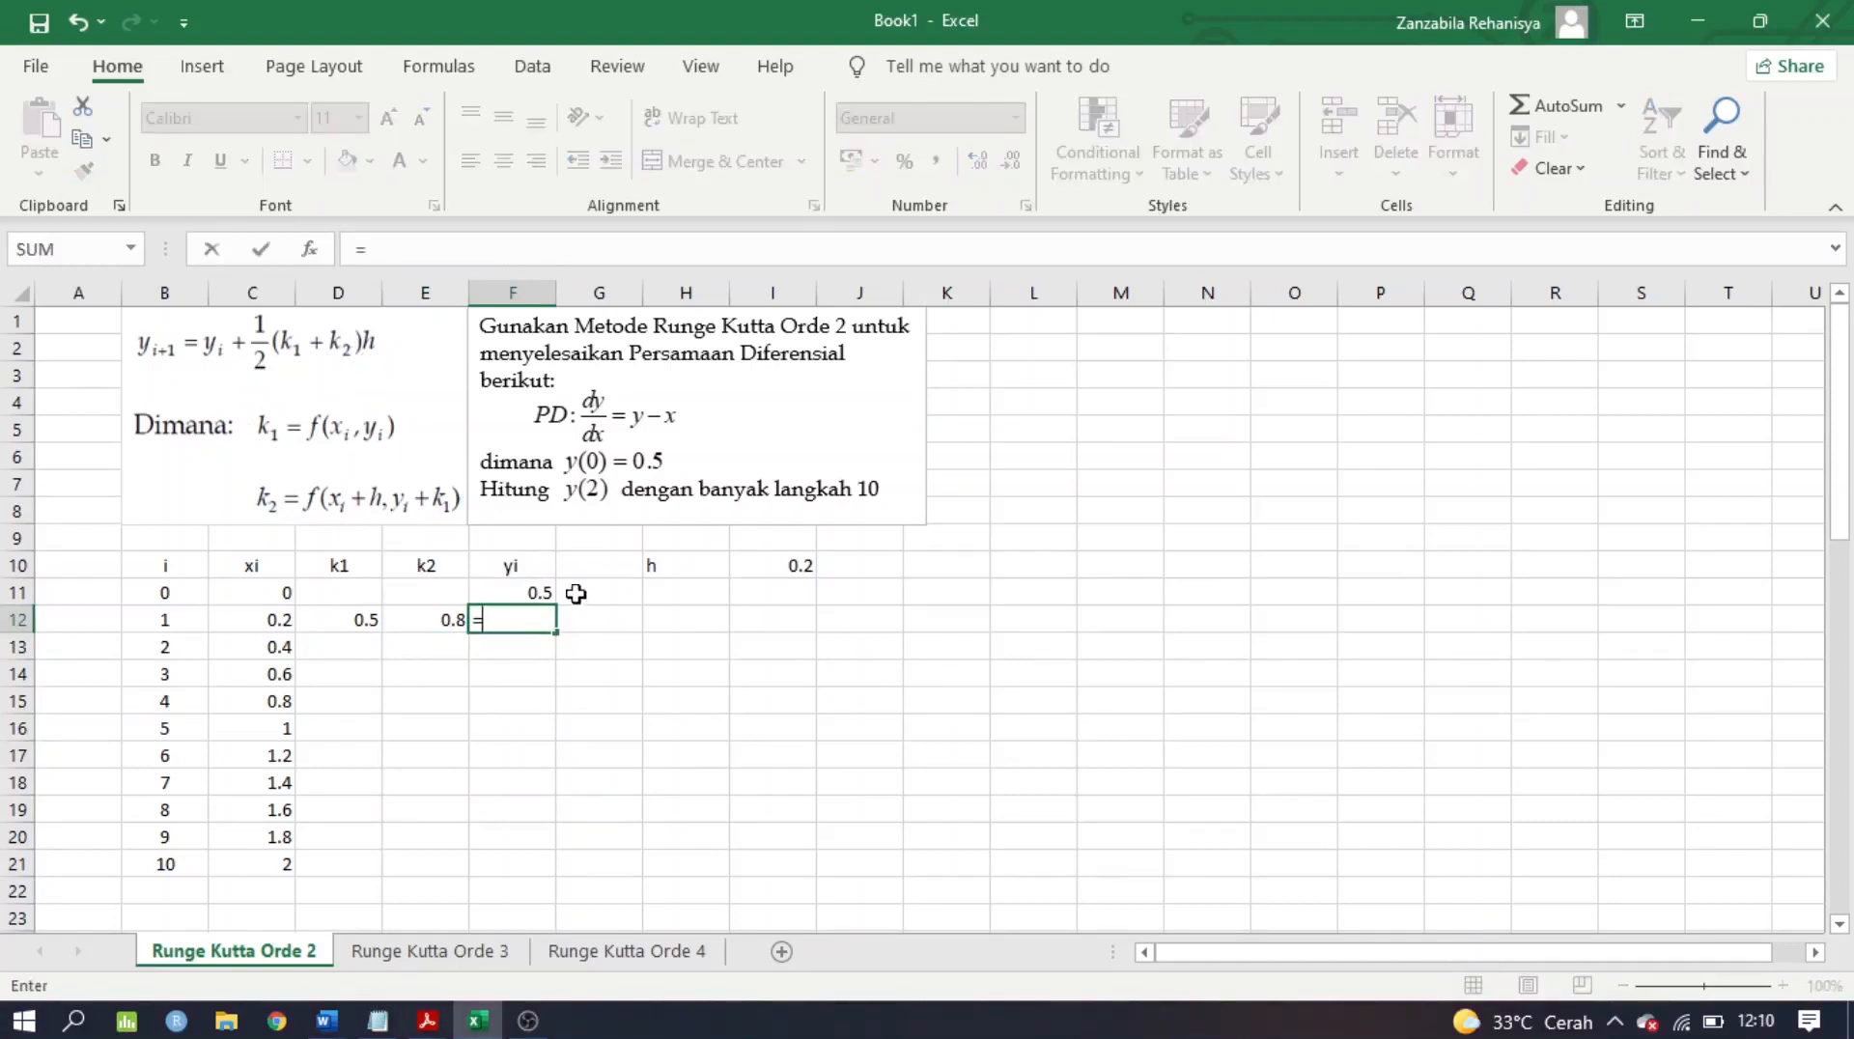
click(537, 593)
text(+0.5*()
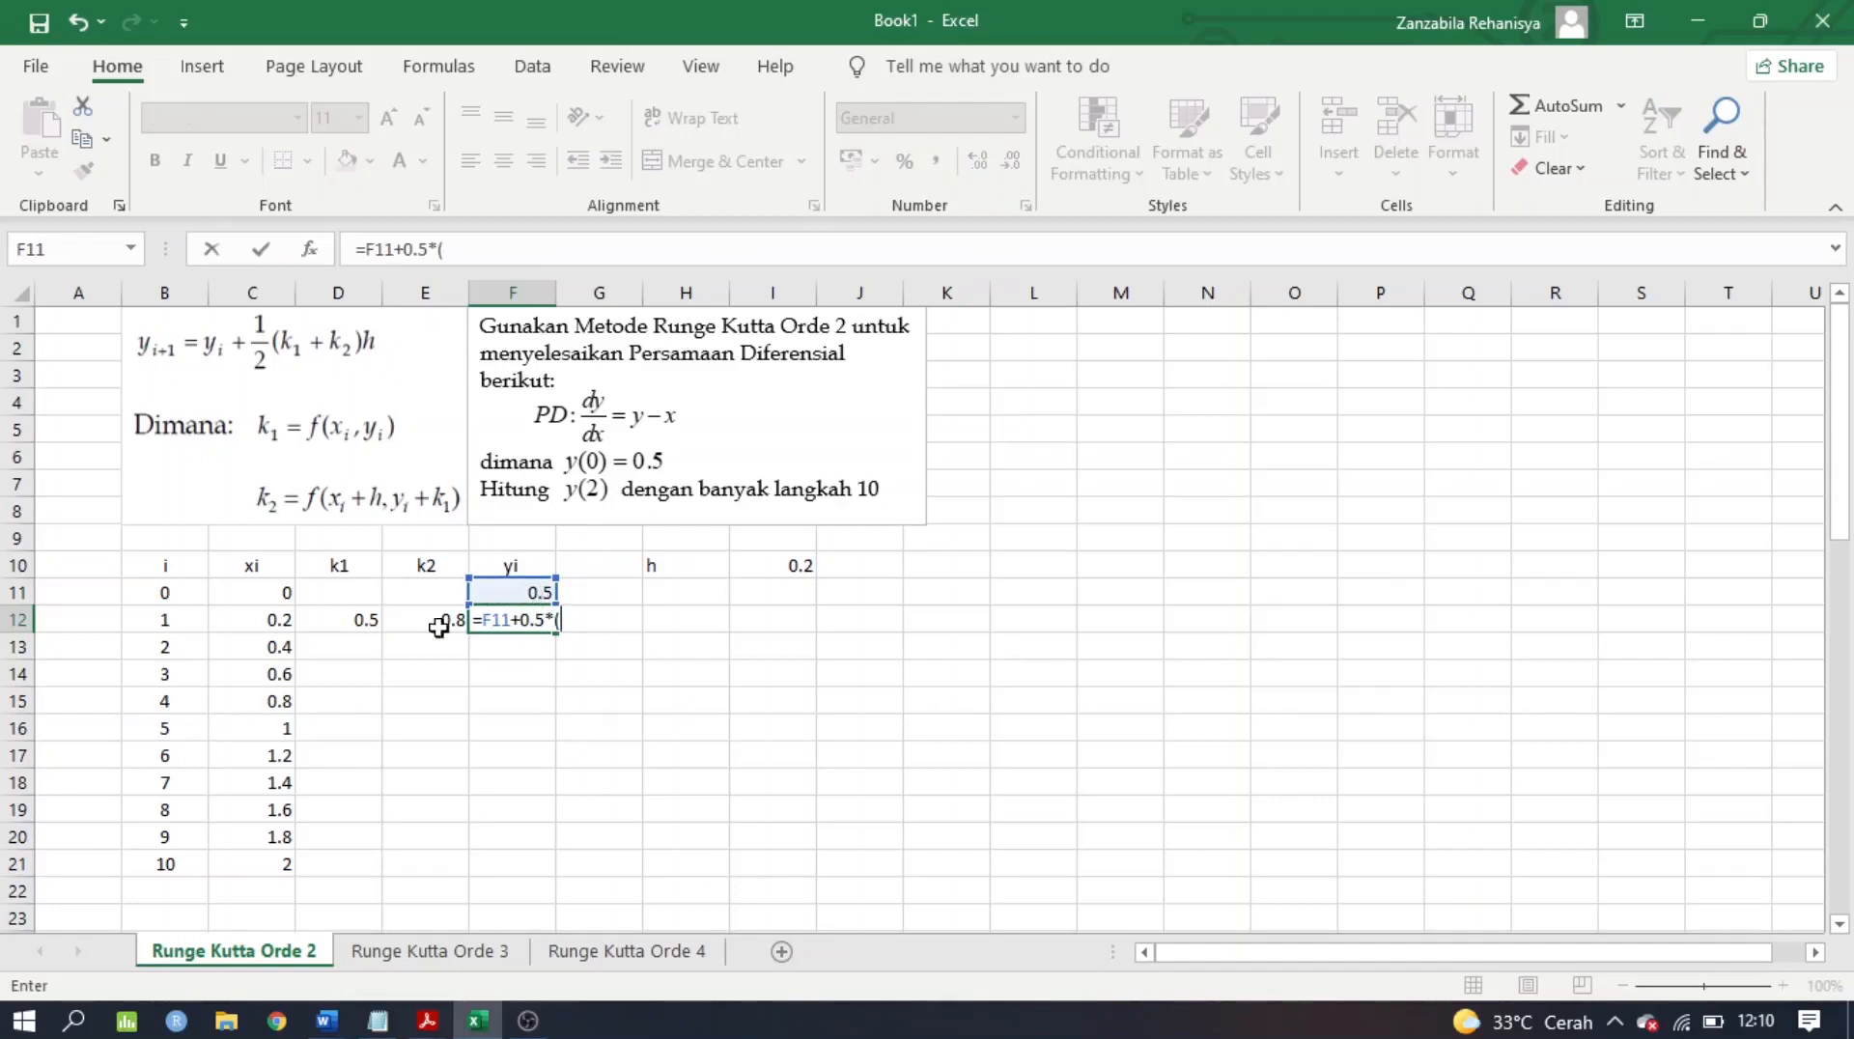
click(327, 622)
text(+)
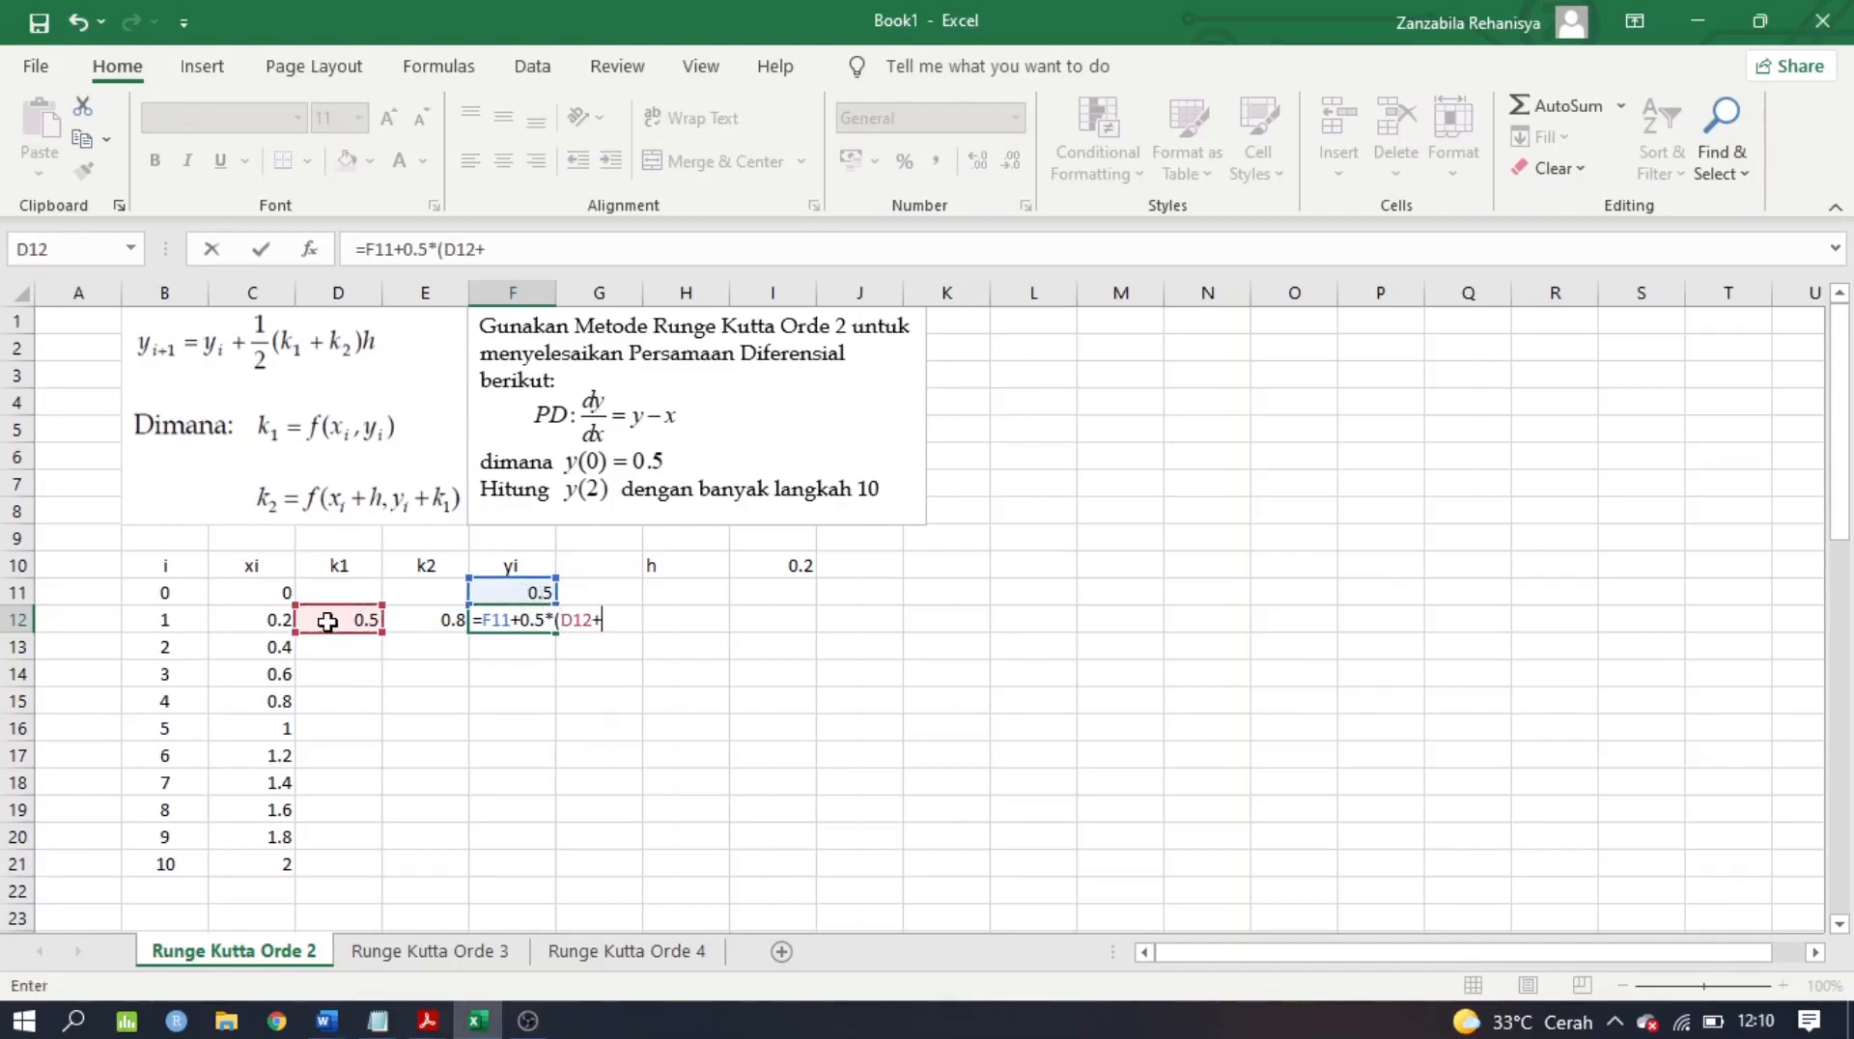
click(426, 618)
text()*)
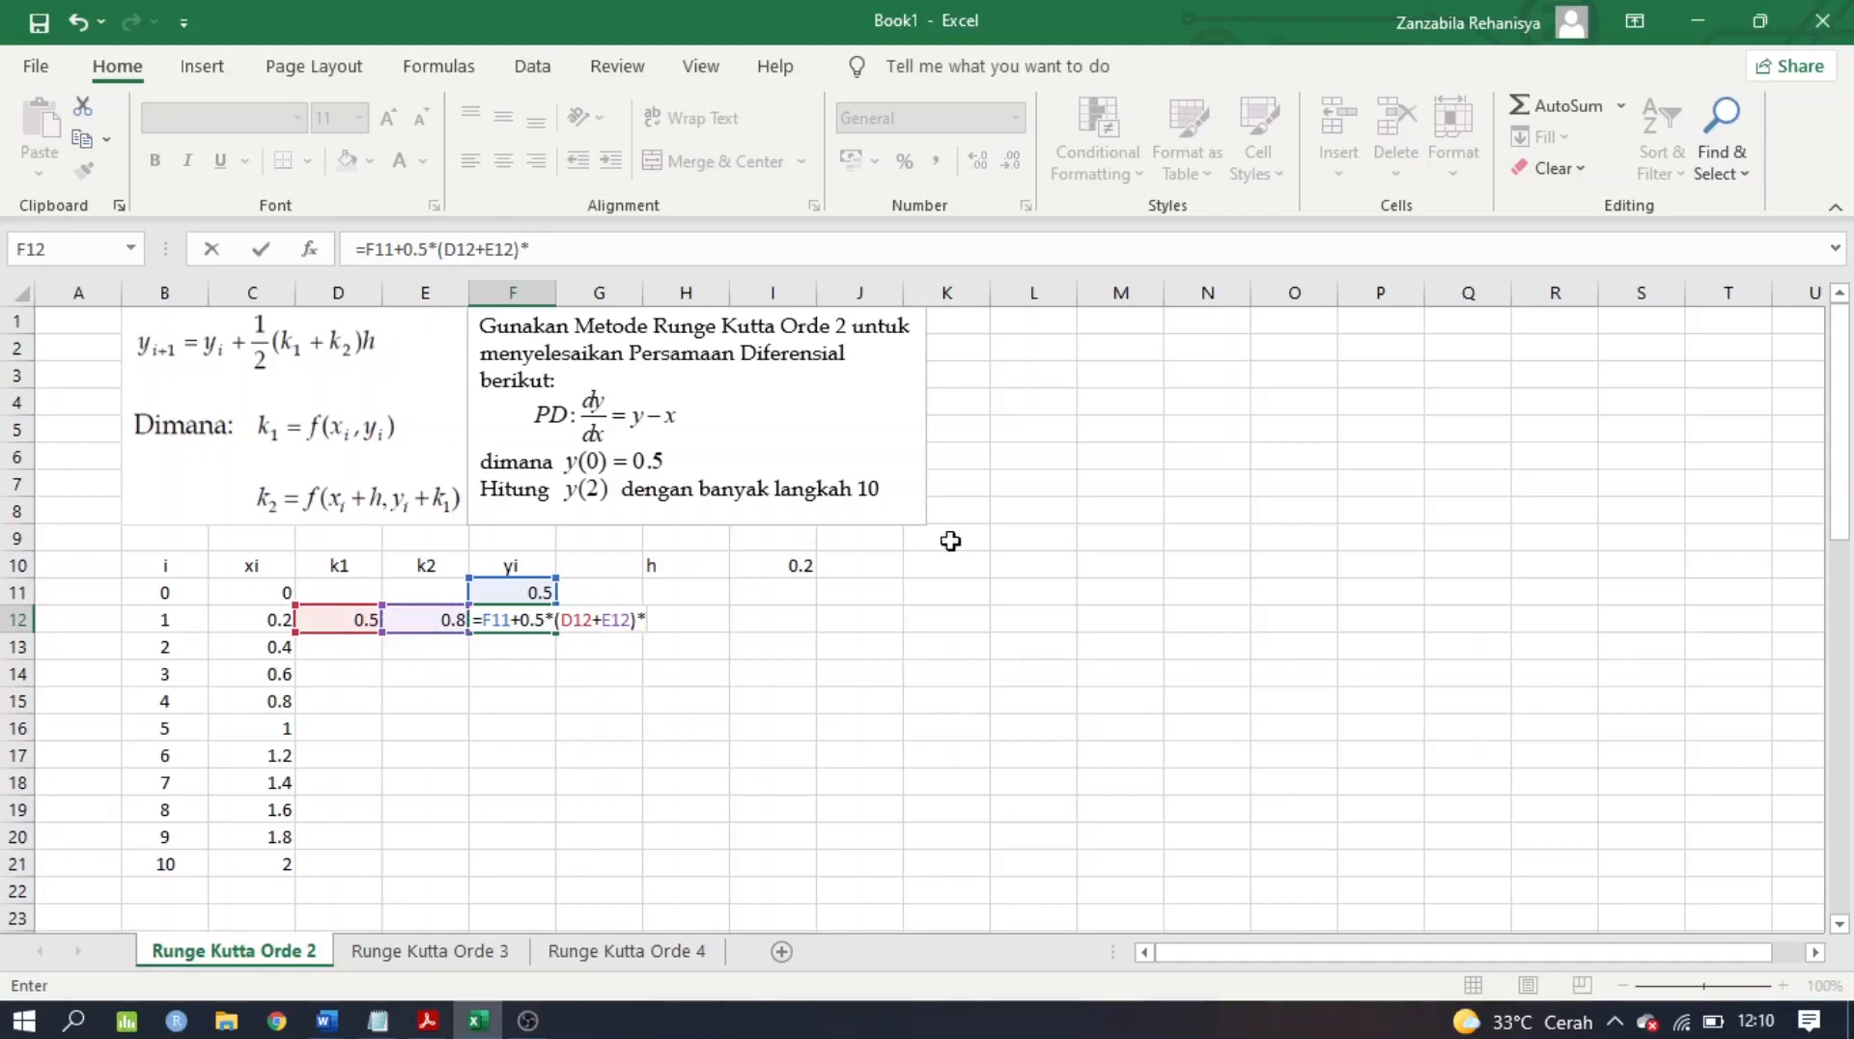
click(793, 563)
key(F4)
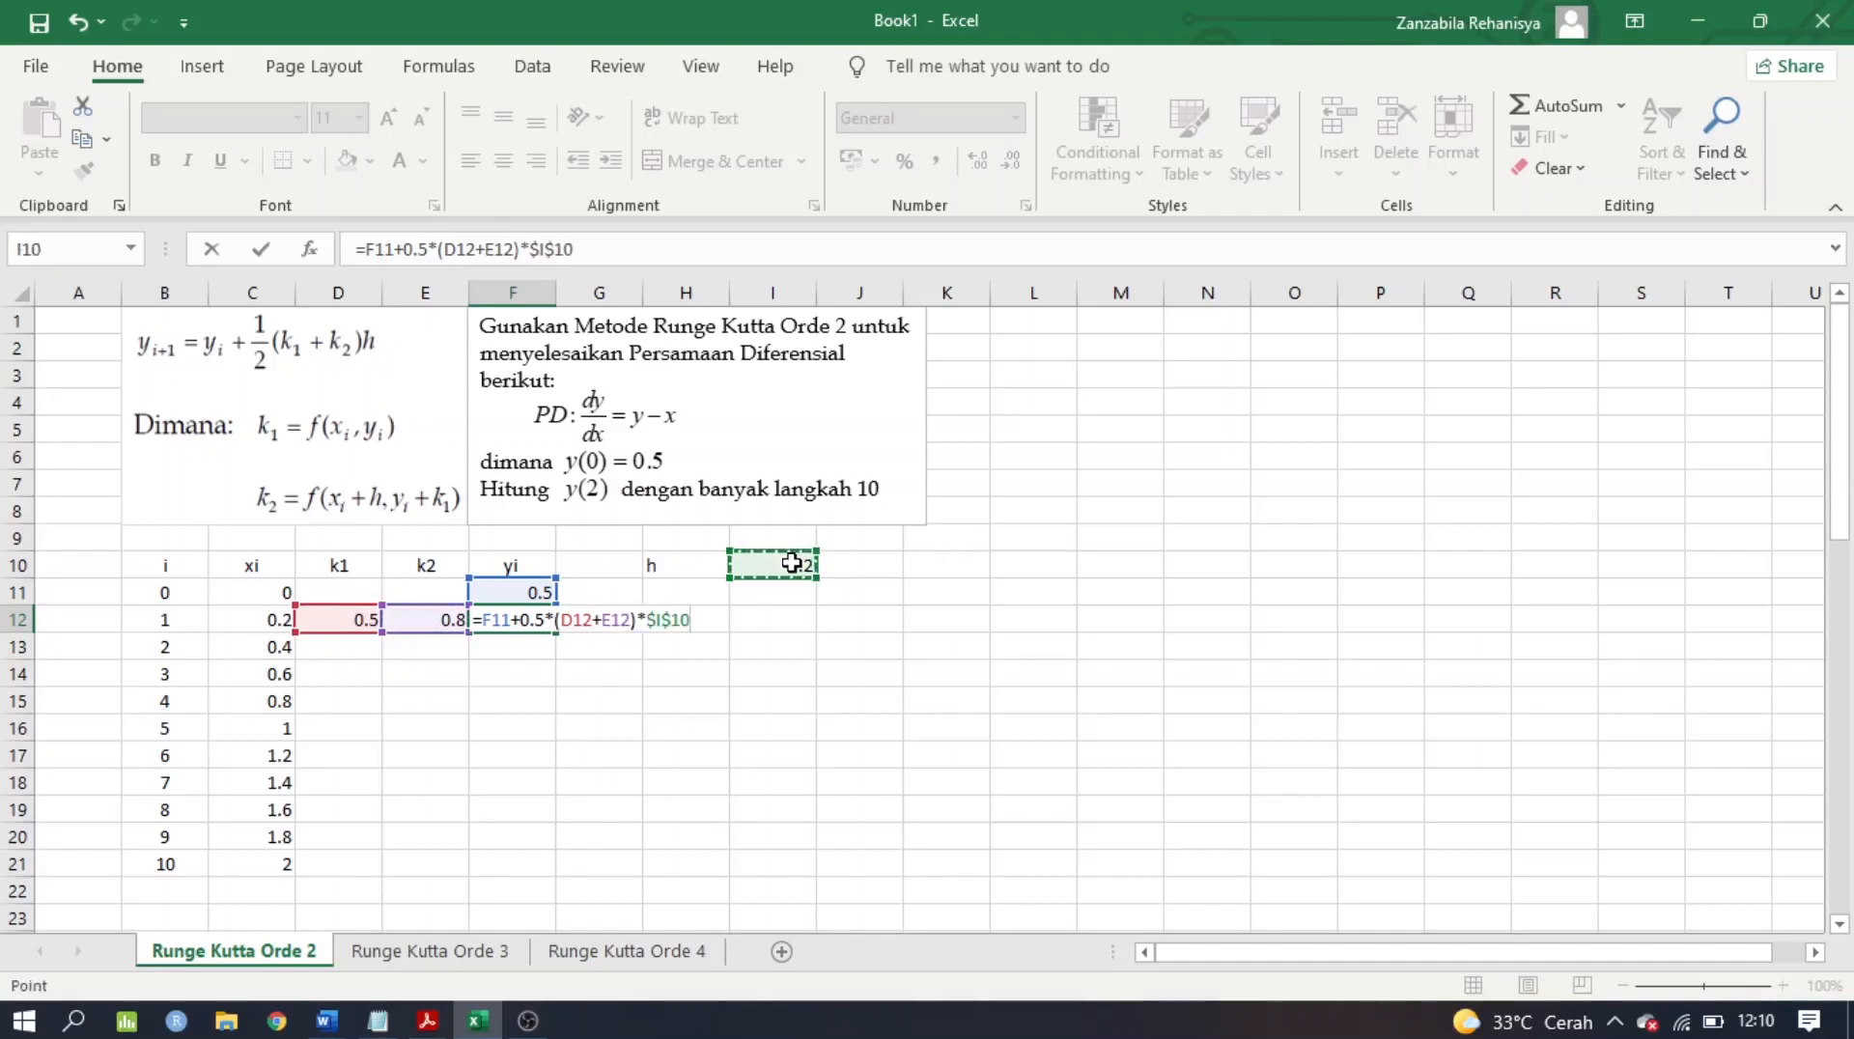
key(Return)
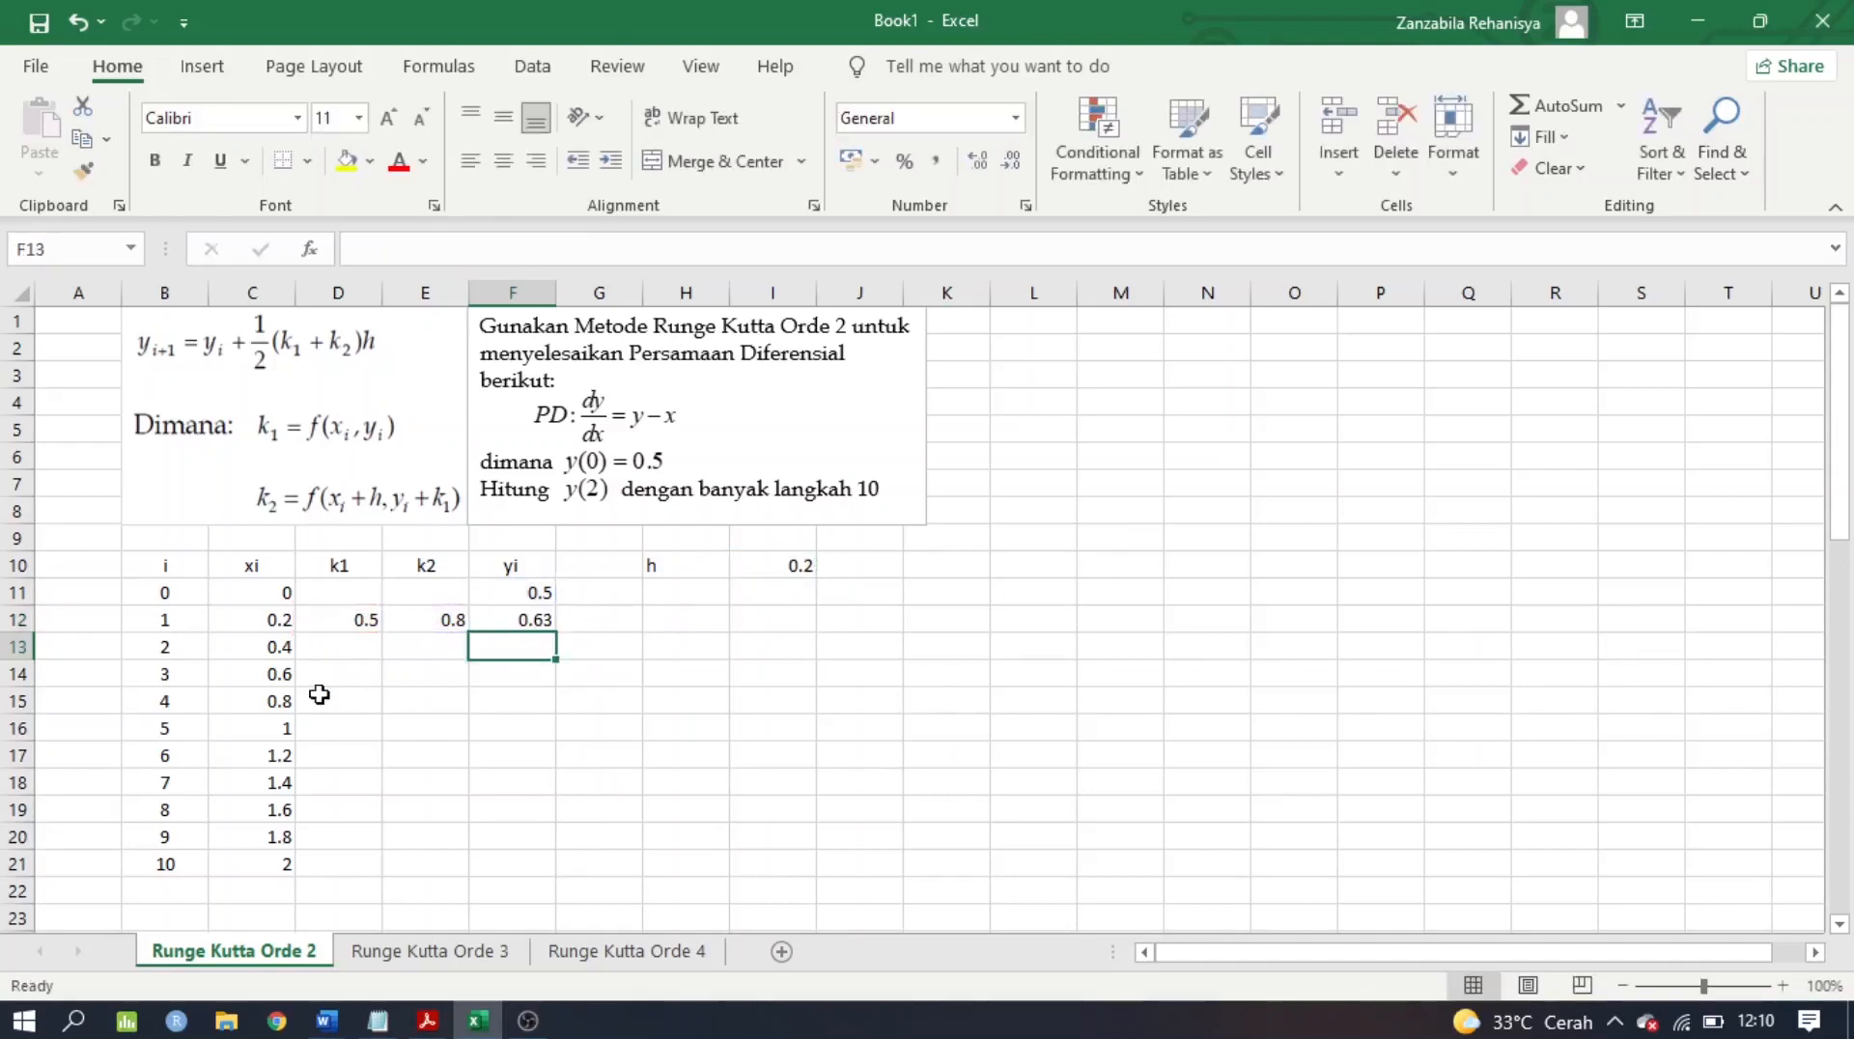
Copy the k1, k2 and yi formulas from D12:F12 down through row 21 and select the final yi value in F21
drag(342, 622, 523, 621)
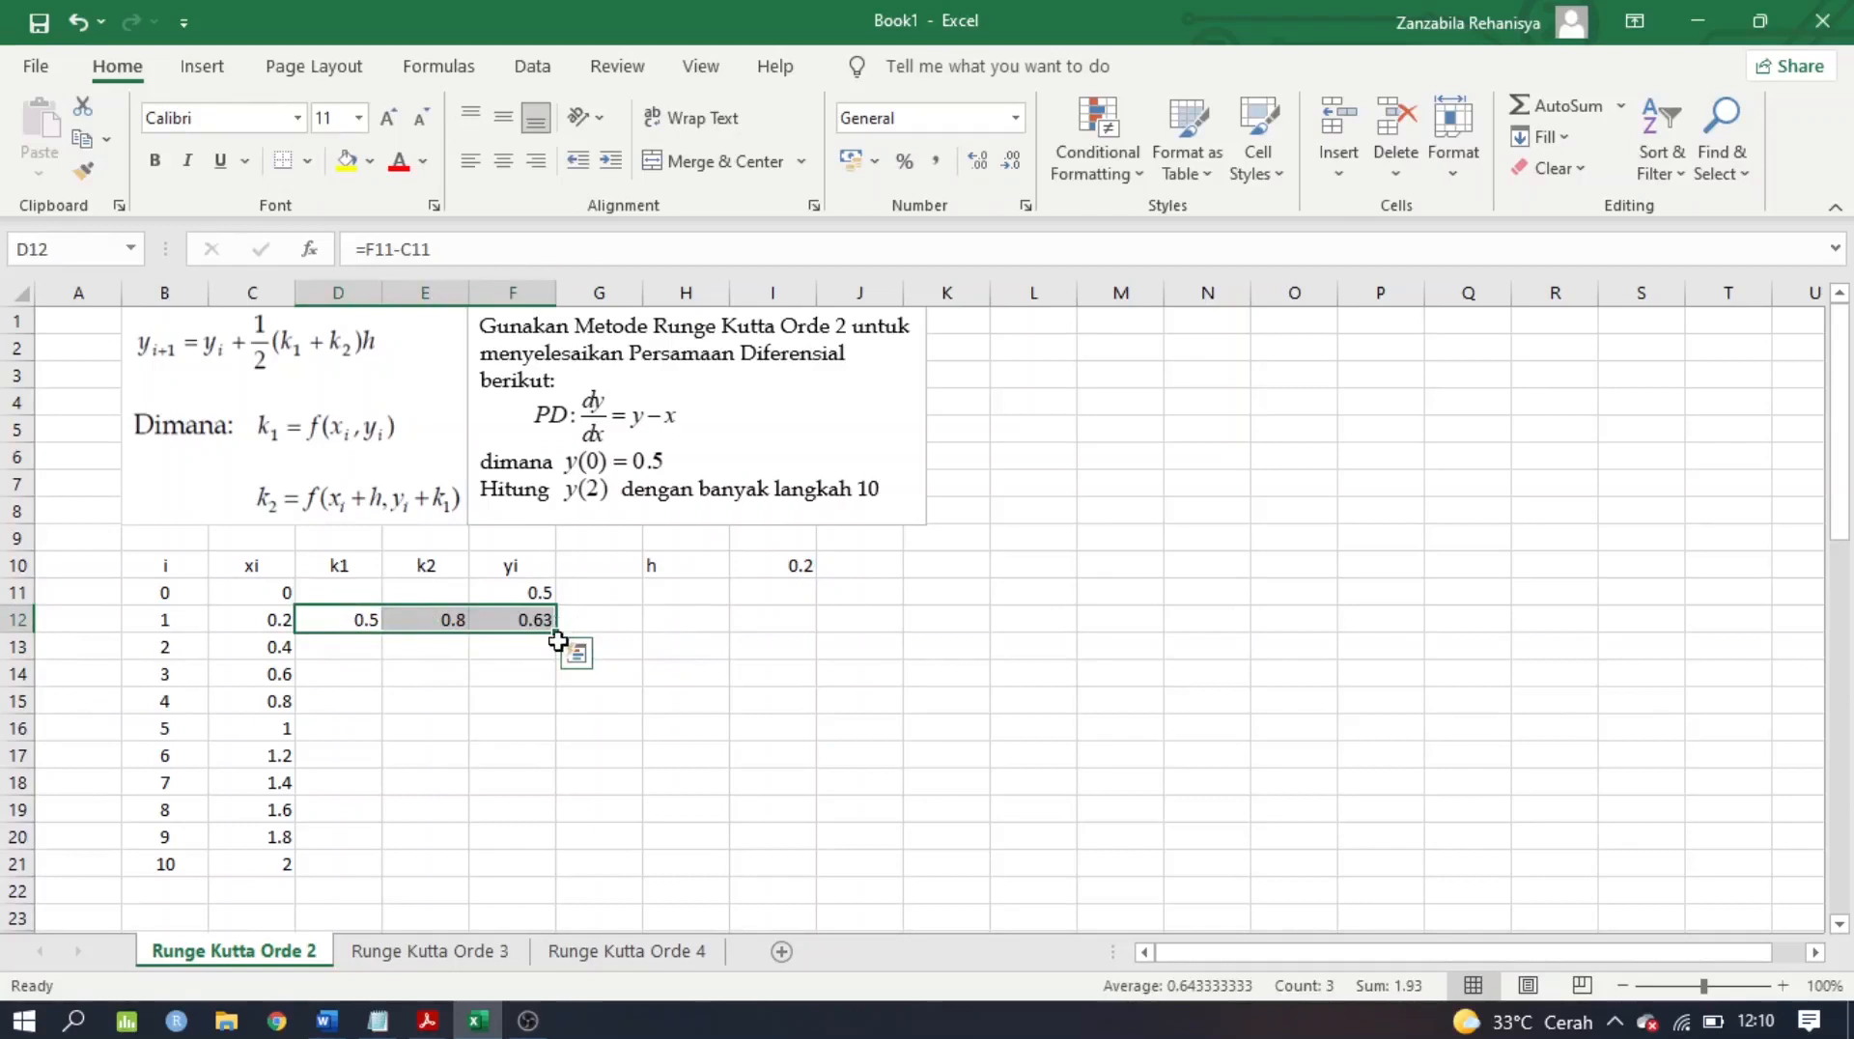
drag(555, 634, 555, 874)
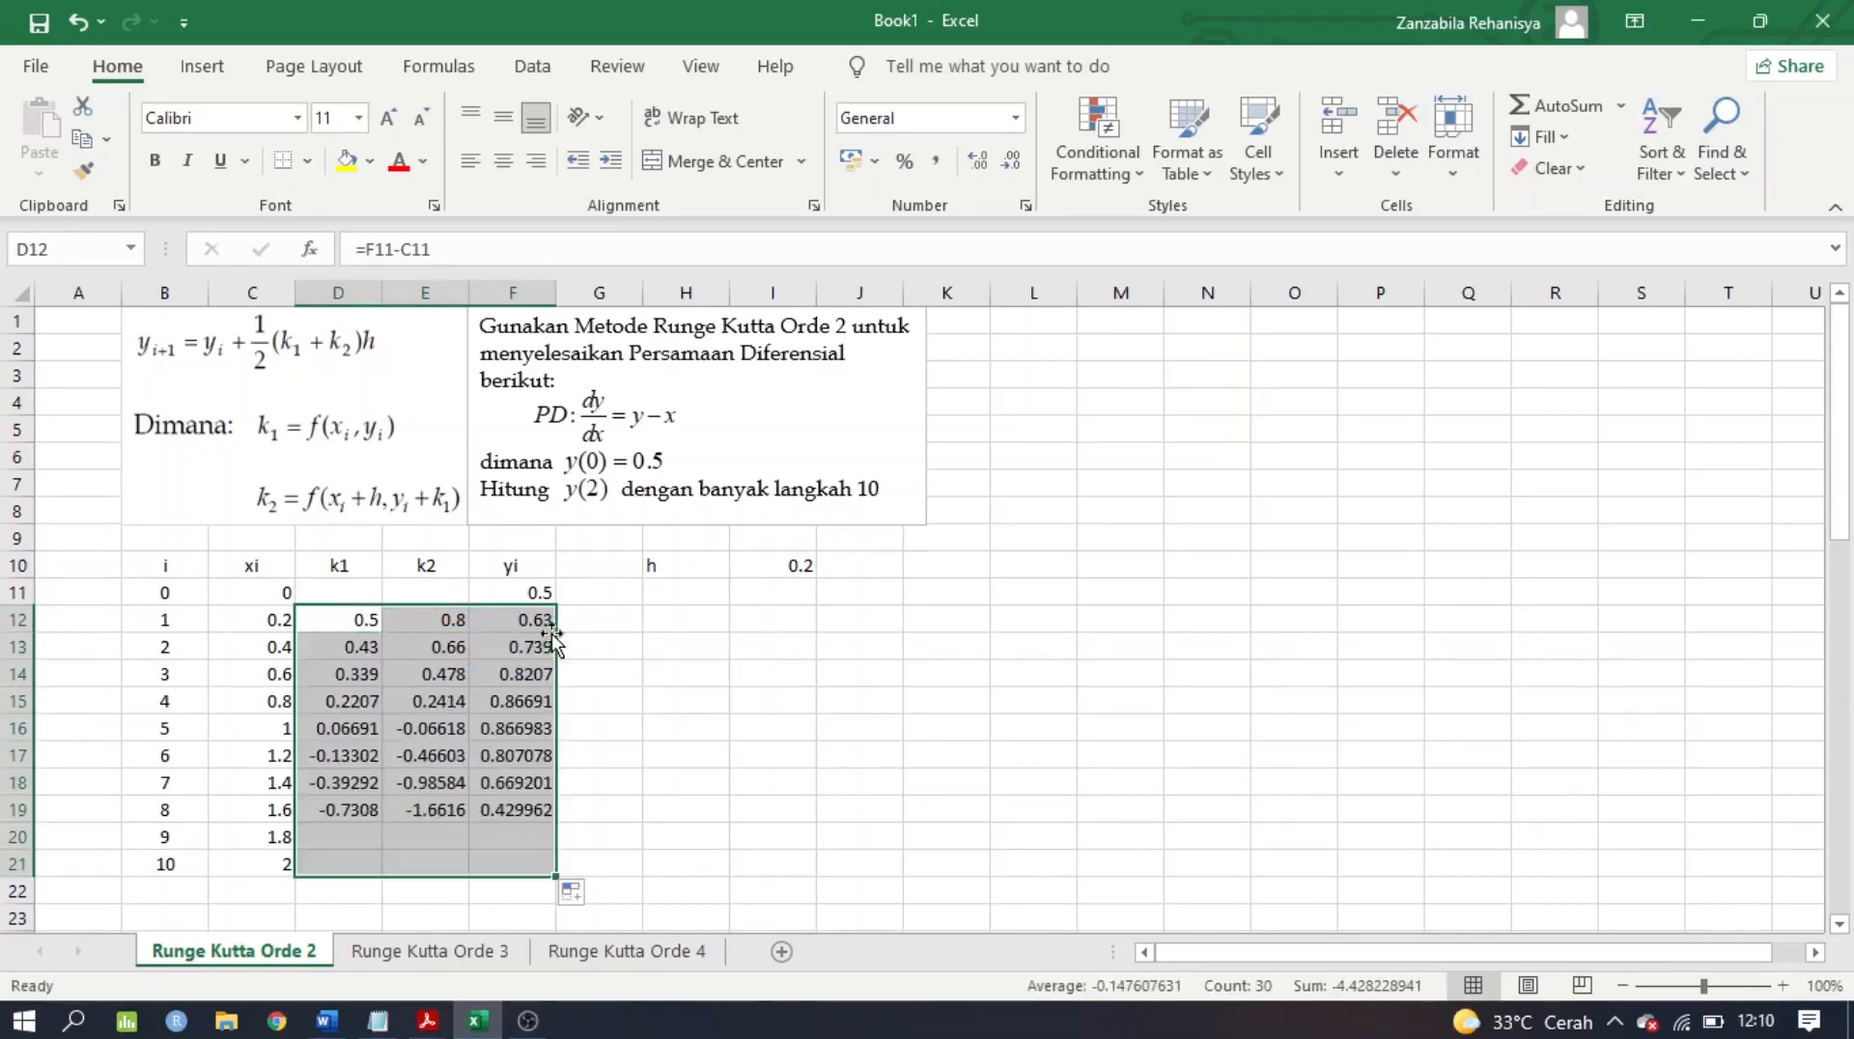
click(616, 698)
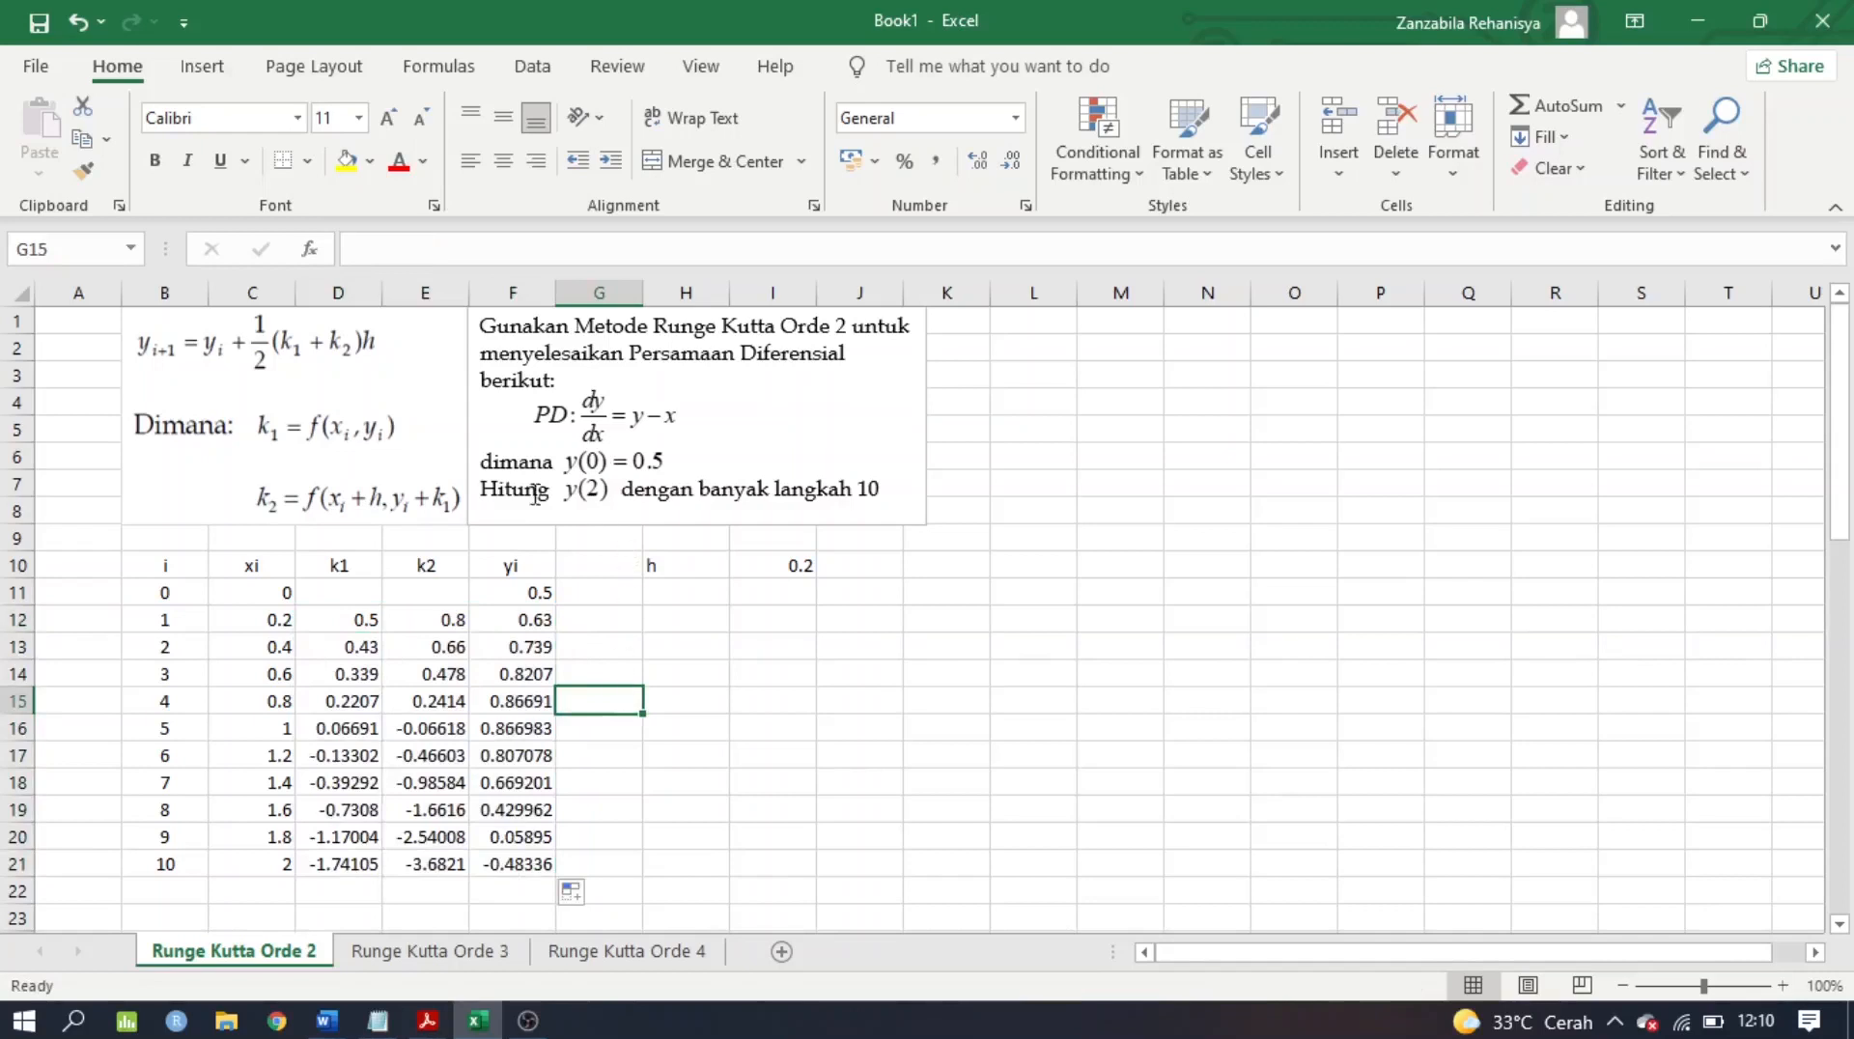
click(520, 867)
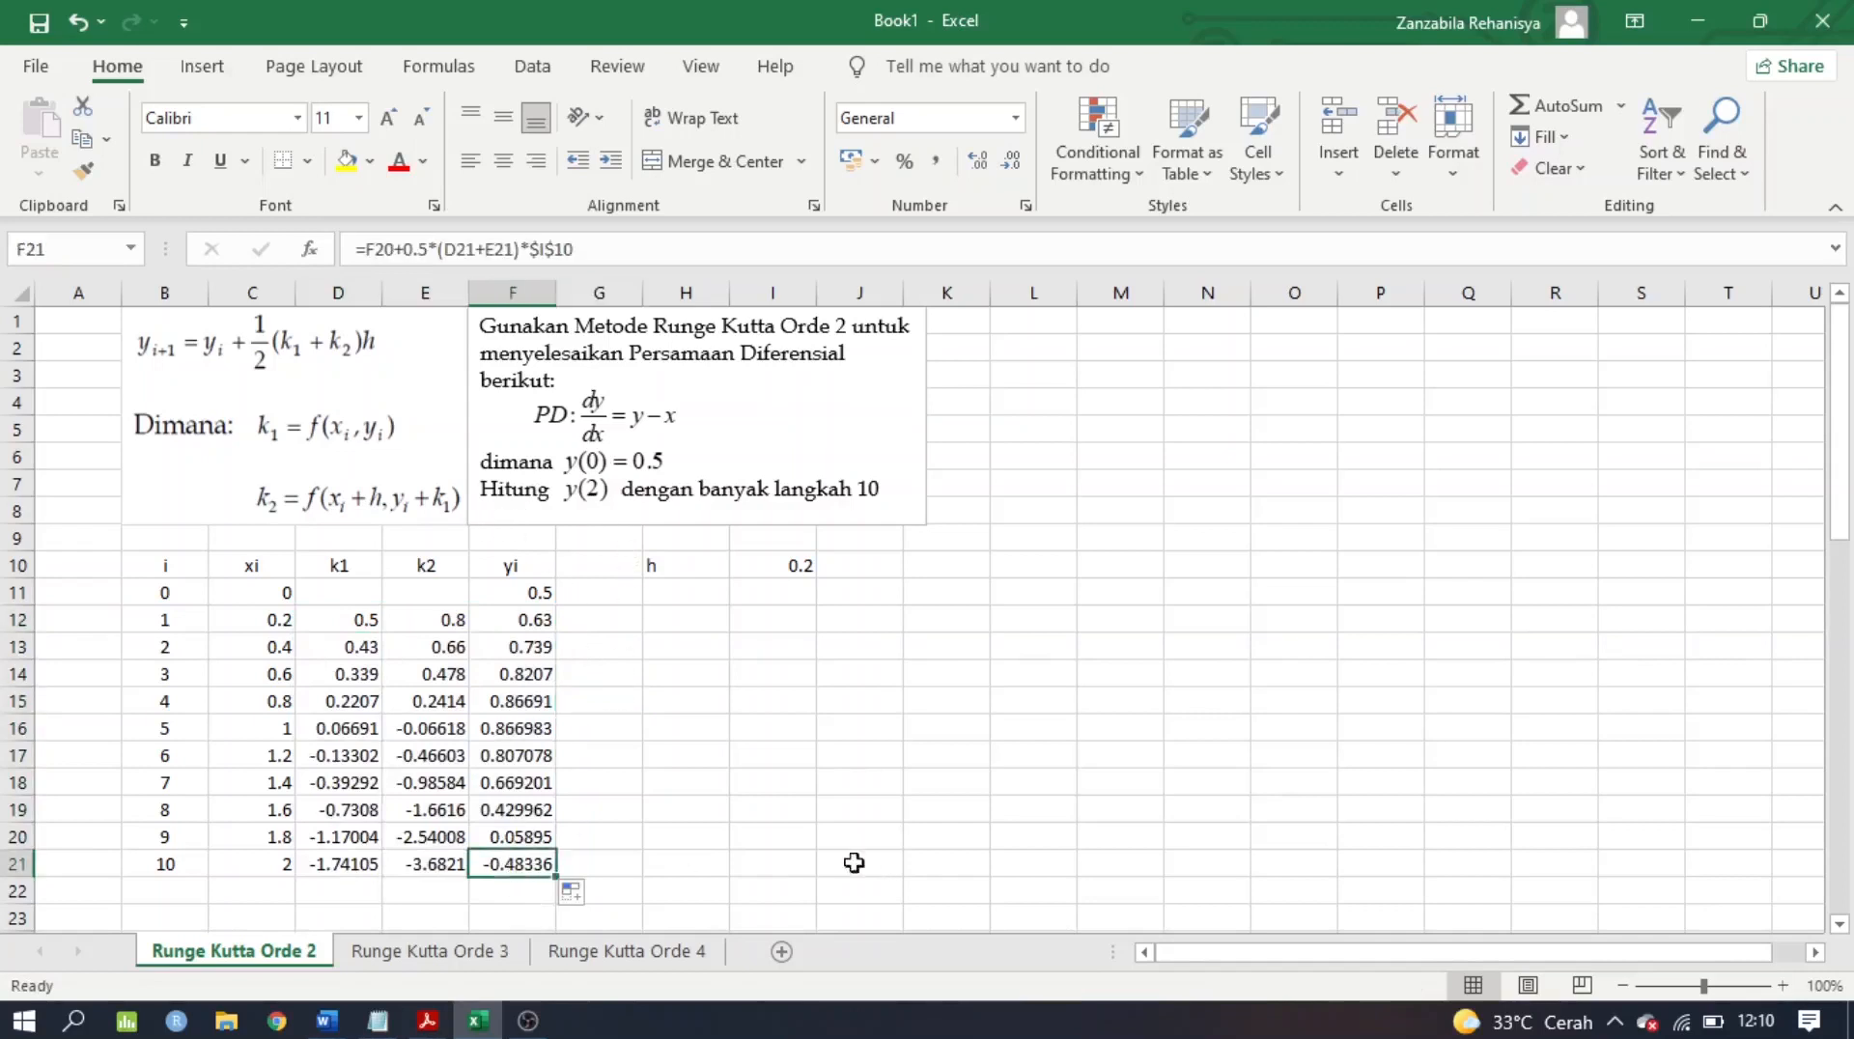
Check the step size formula for h in cell J10 of the Runge Kutta Orde 3 sheet
click(153, 161)
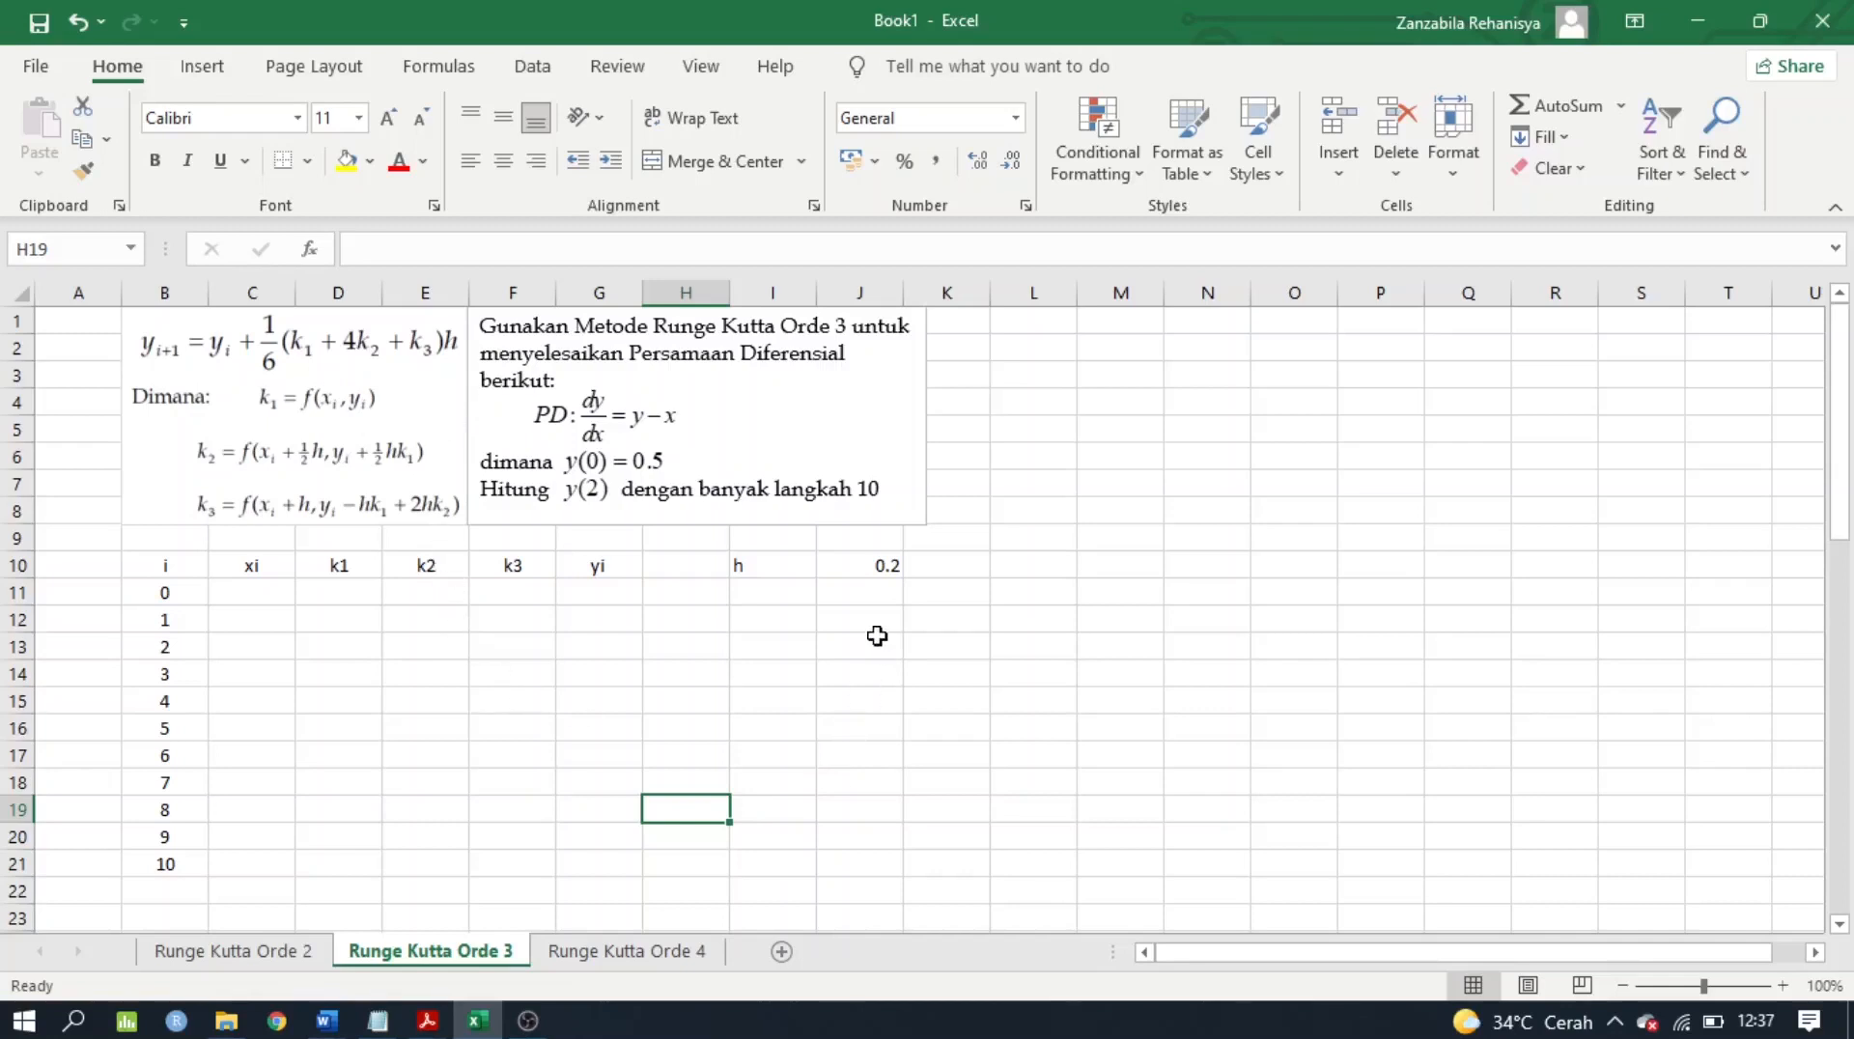
click(864, 570)
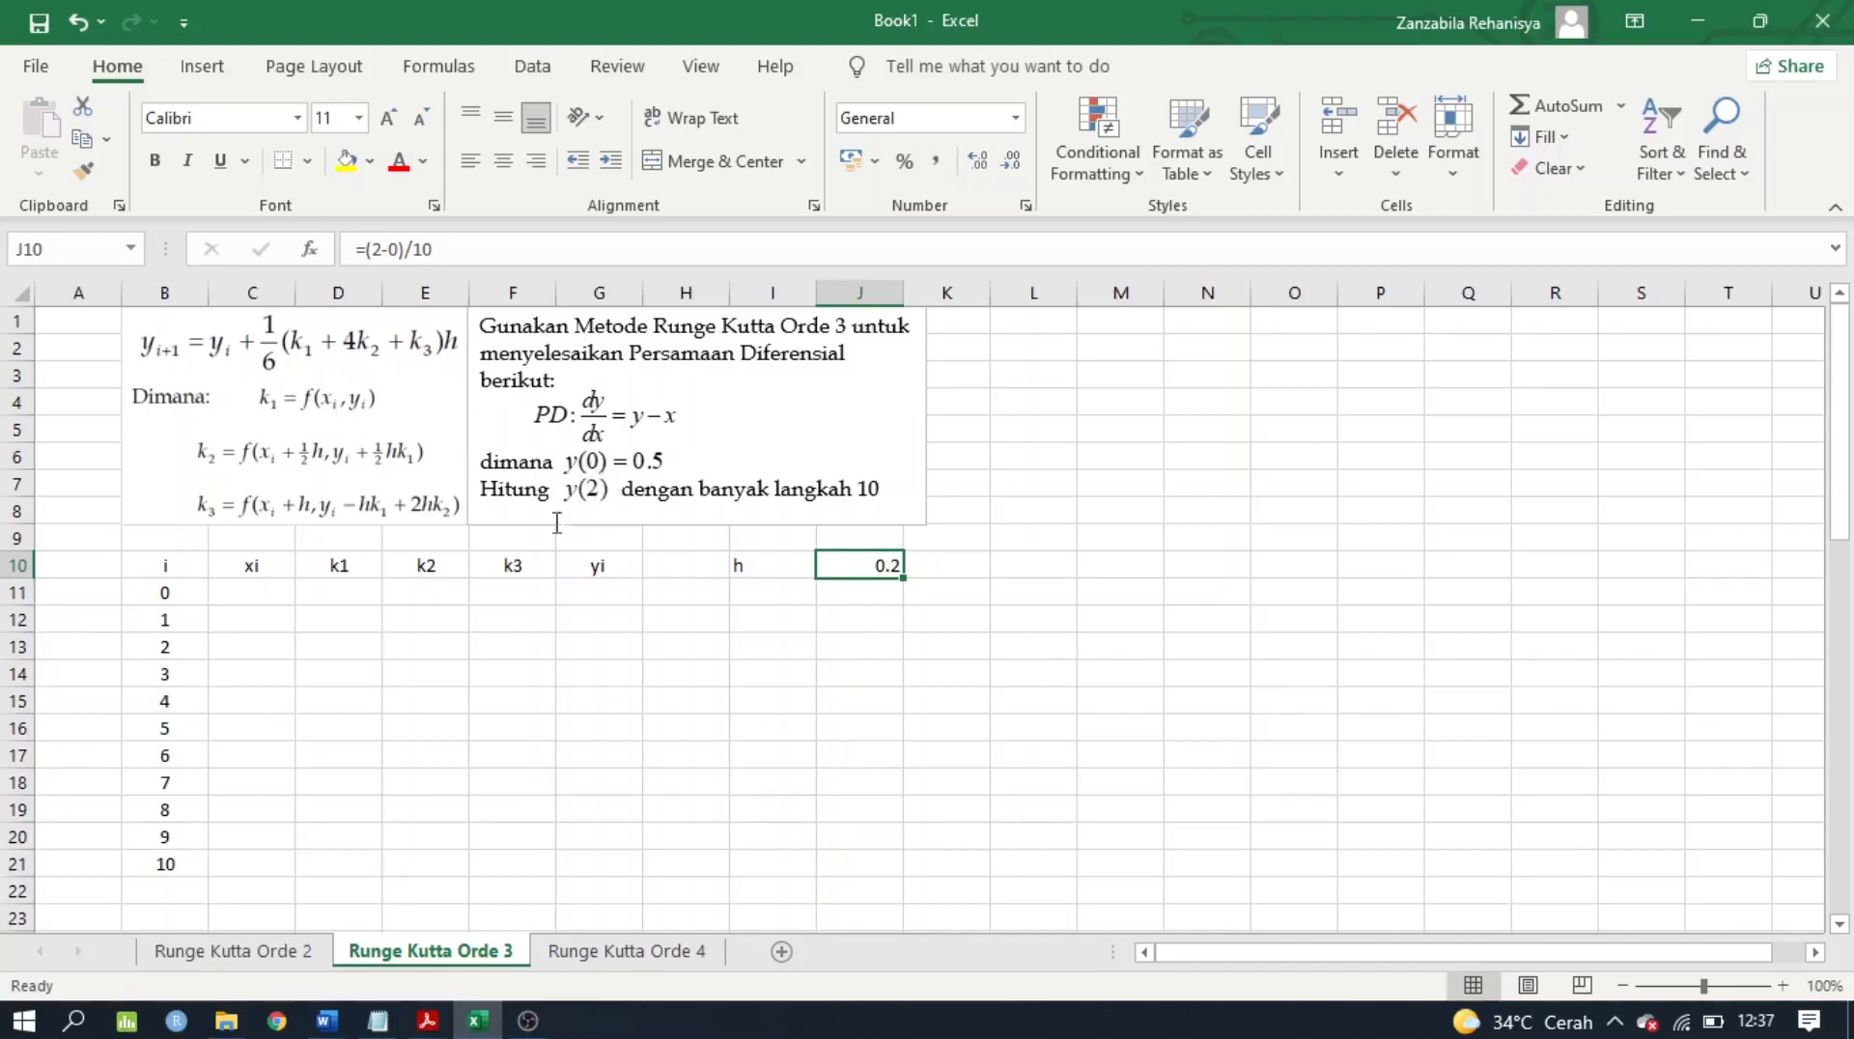
click(501, 249)
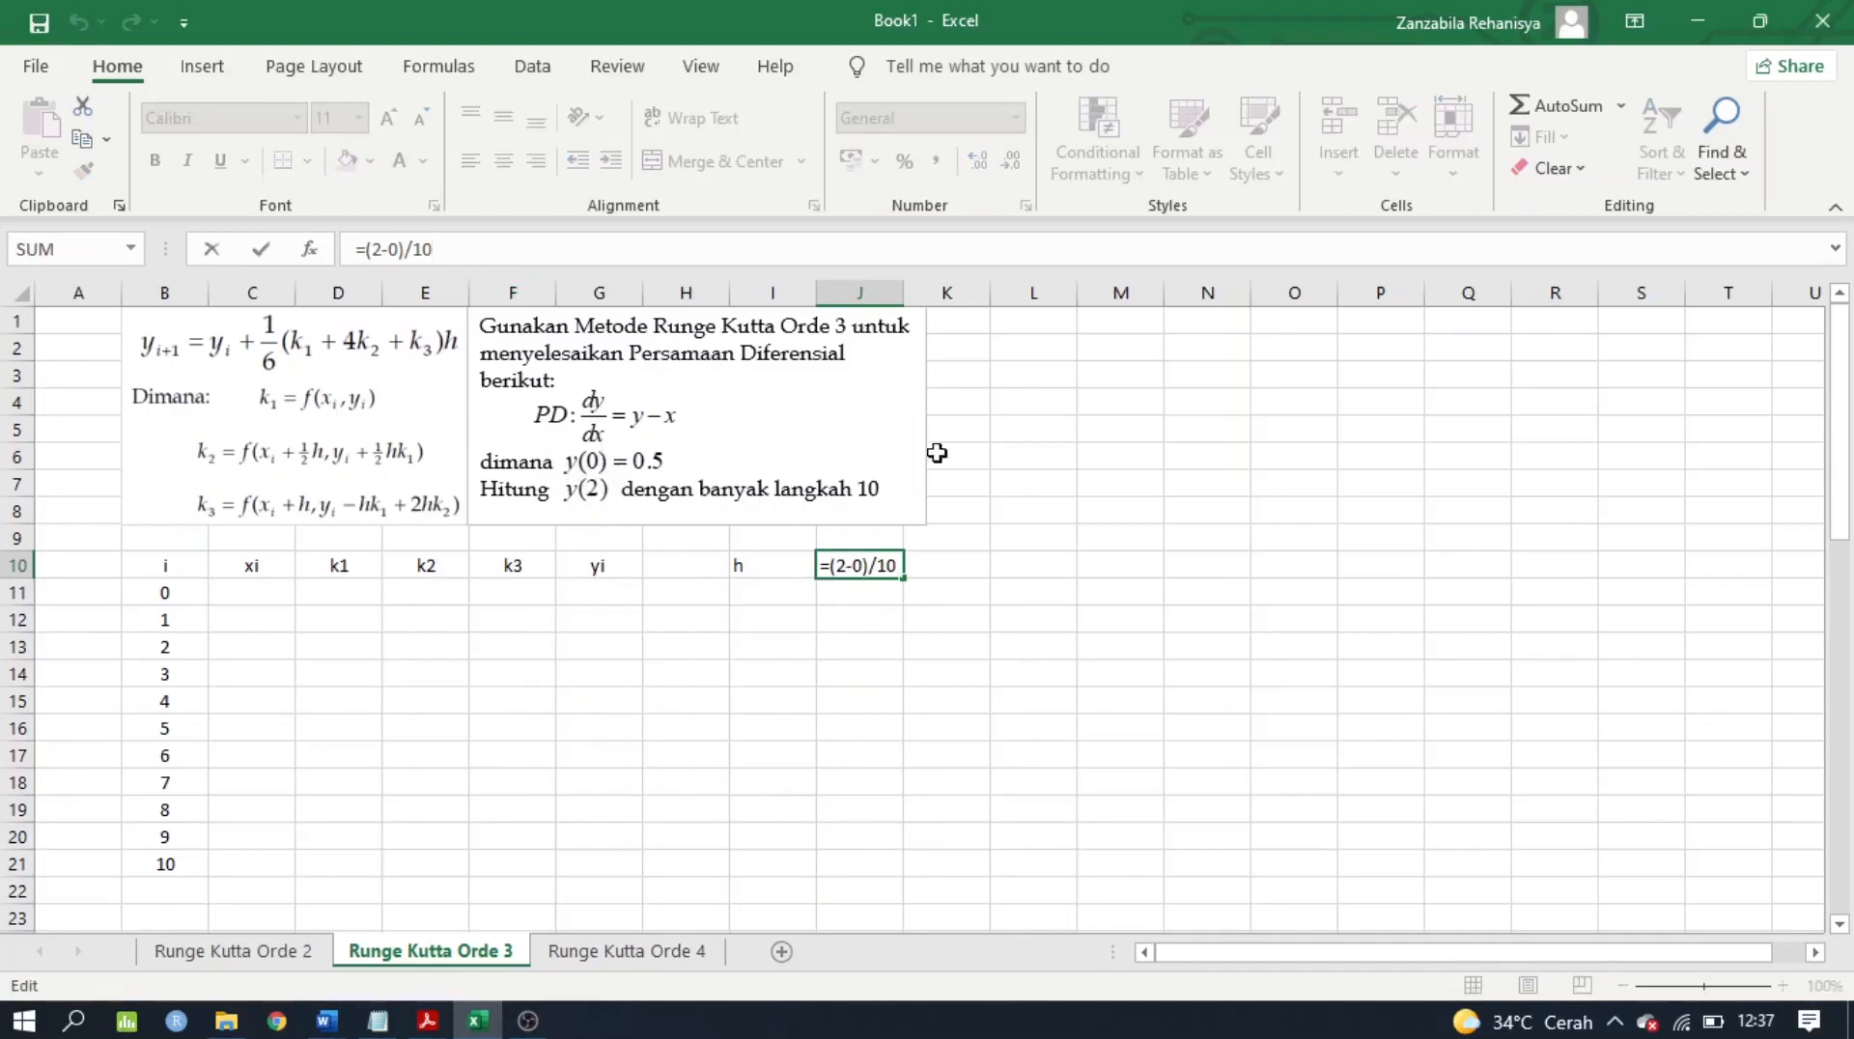
key(Return)
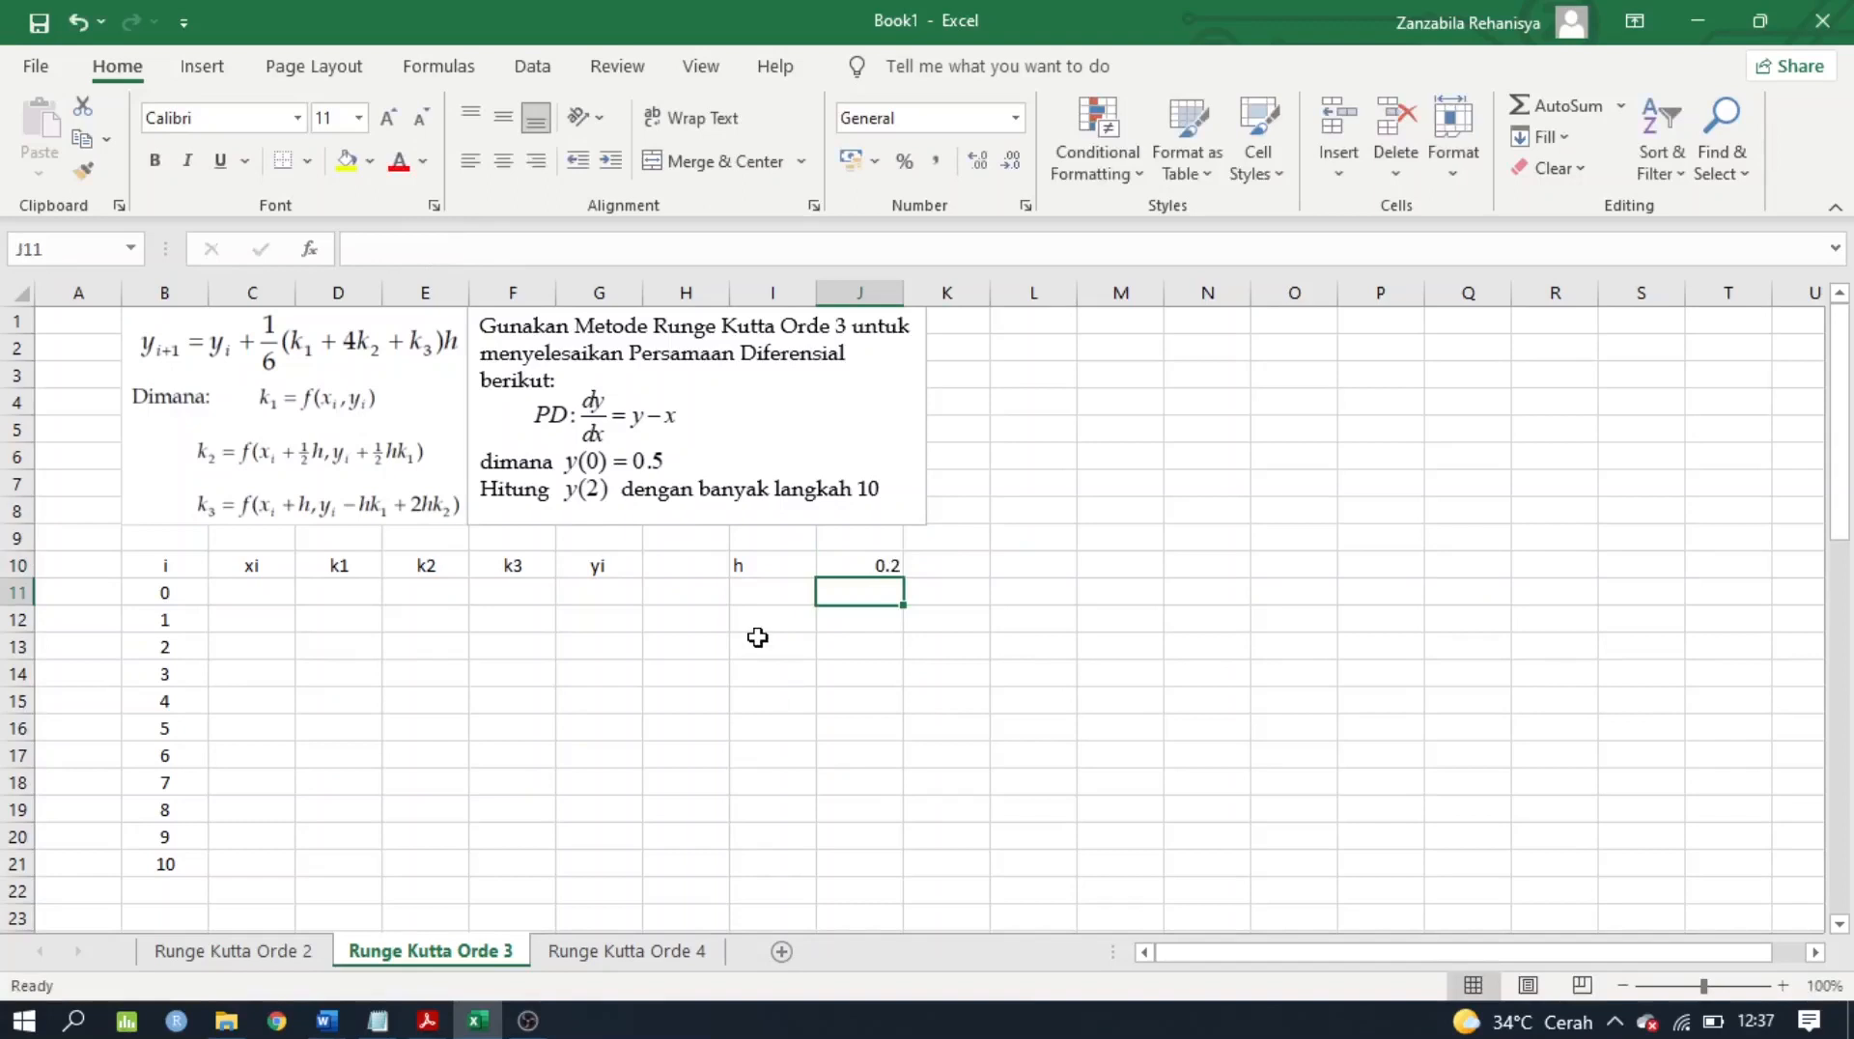
Enter 0 and 0.2 as the first xi values in C11:C12 and extend the series down to C21
click(228, 599)
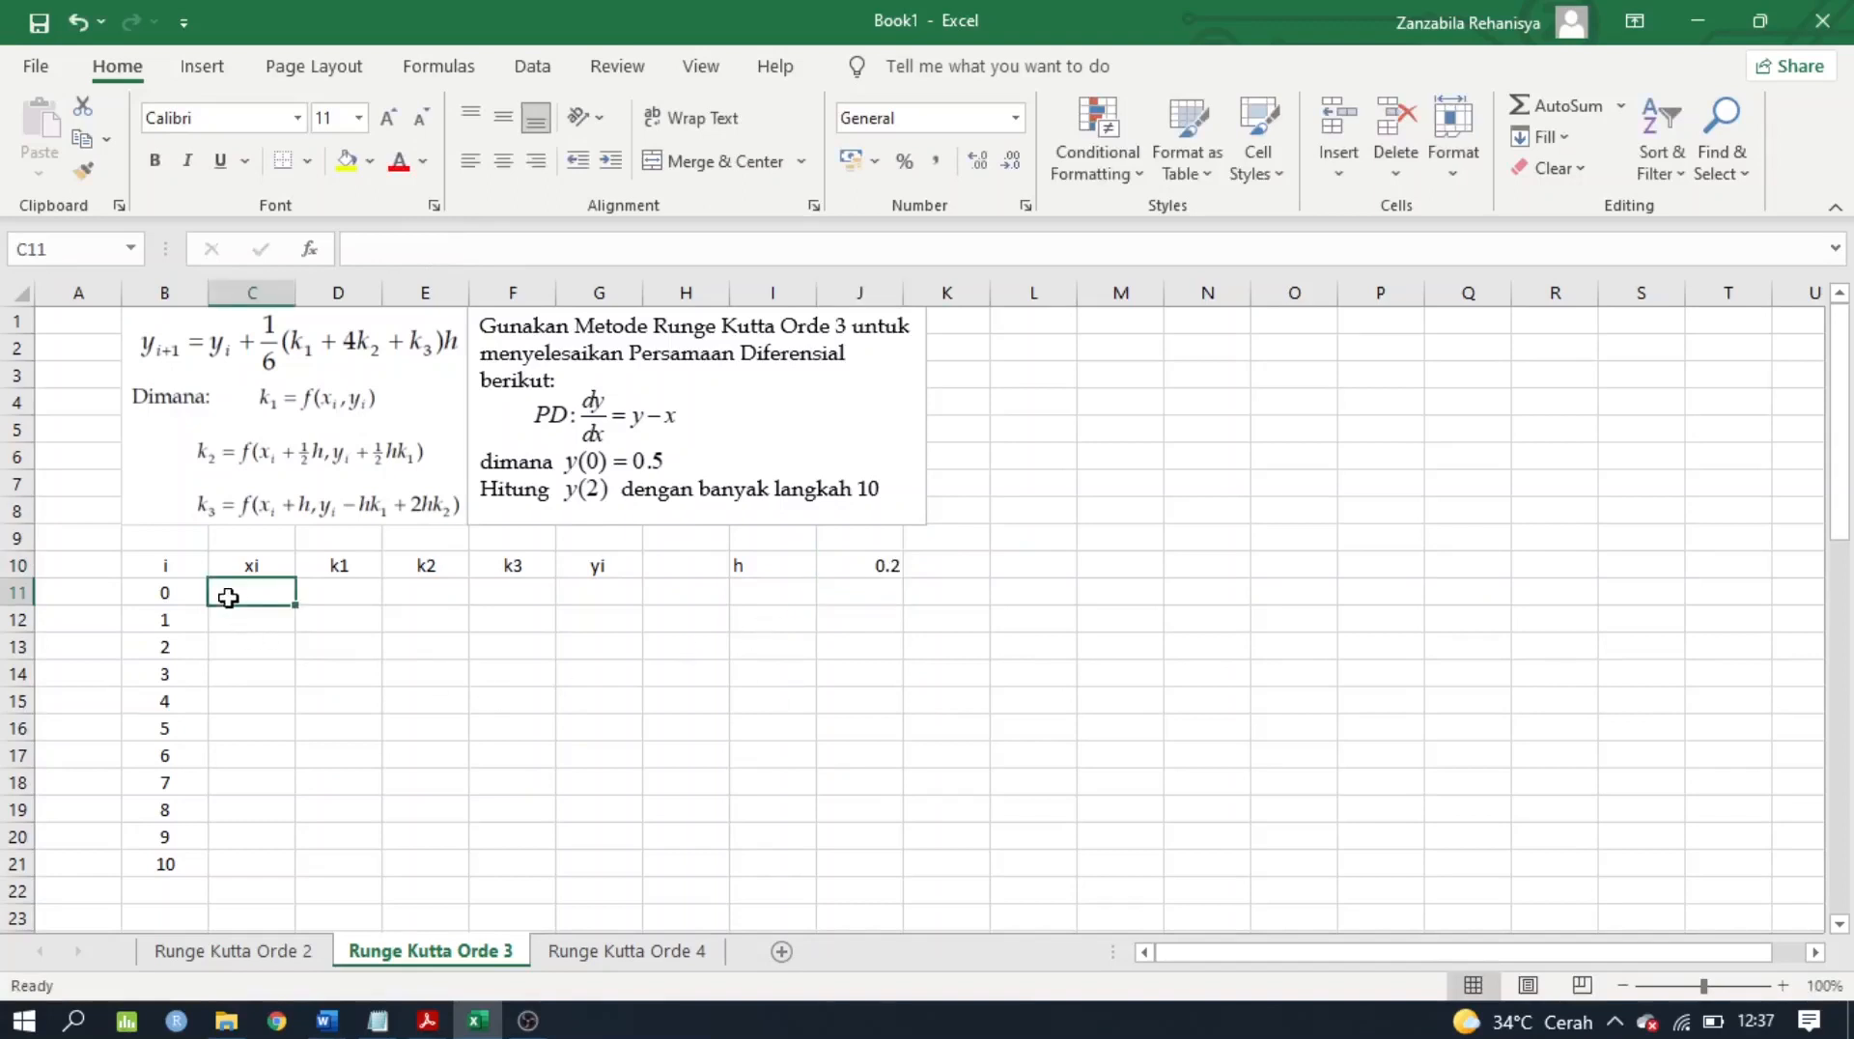
text(0)
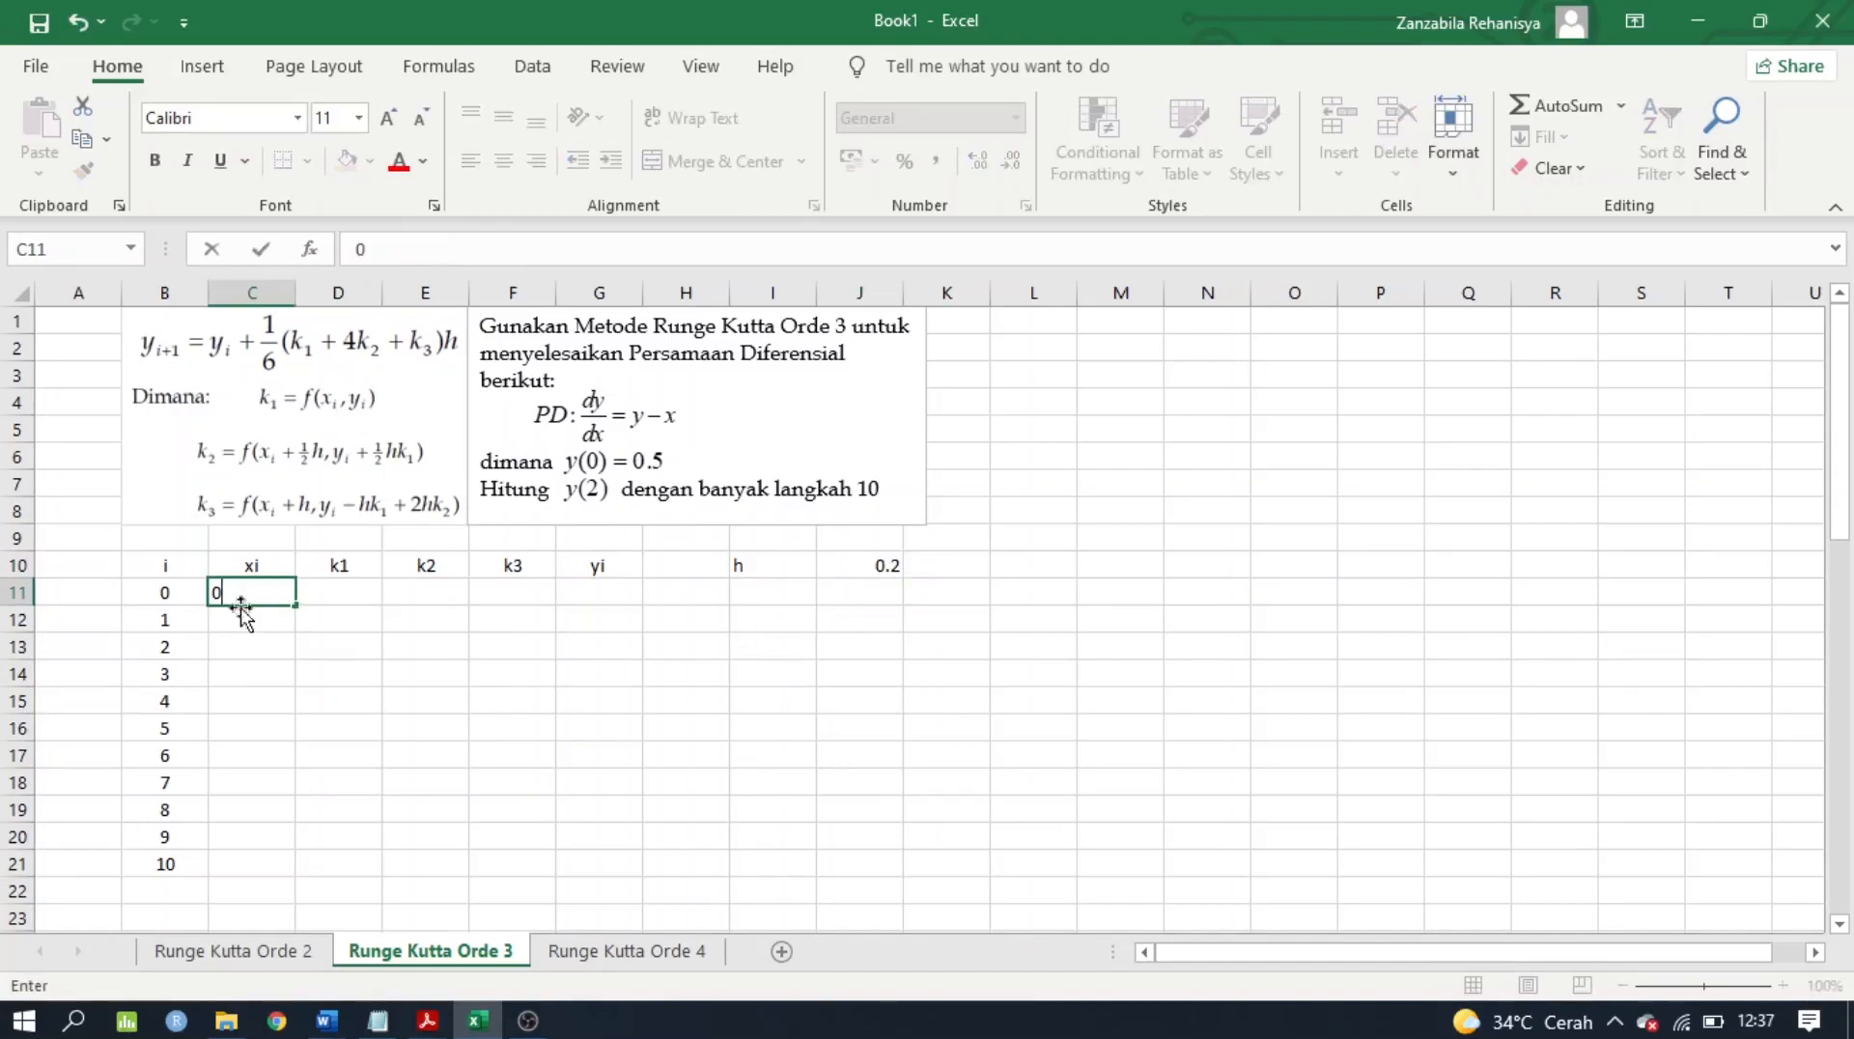
click(258, 620)
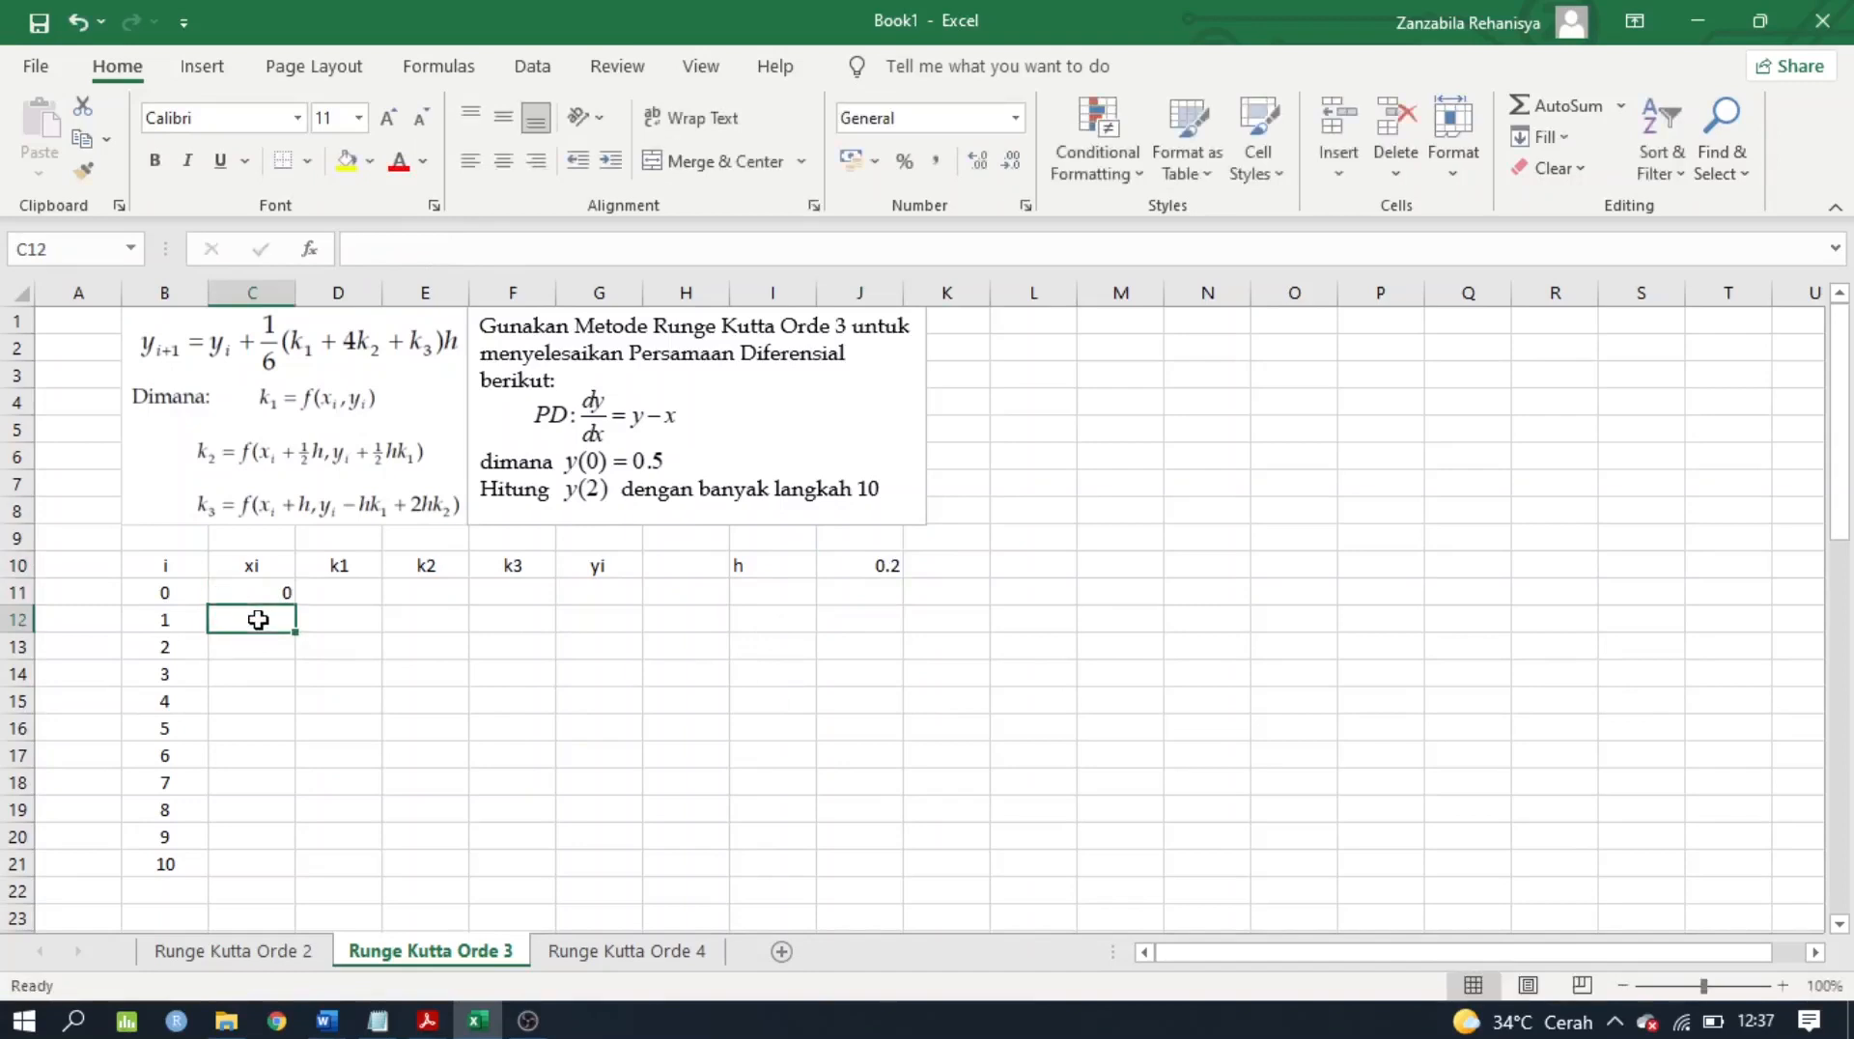
text(0.2)
key(Return)
drag(257, 592, 251, 874)
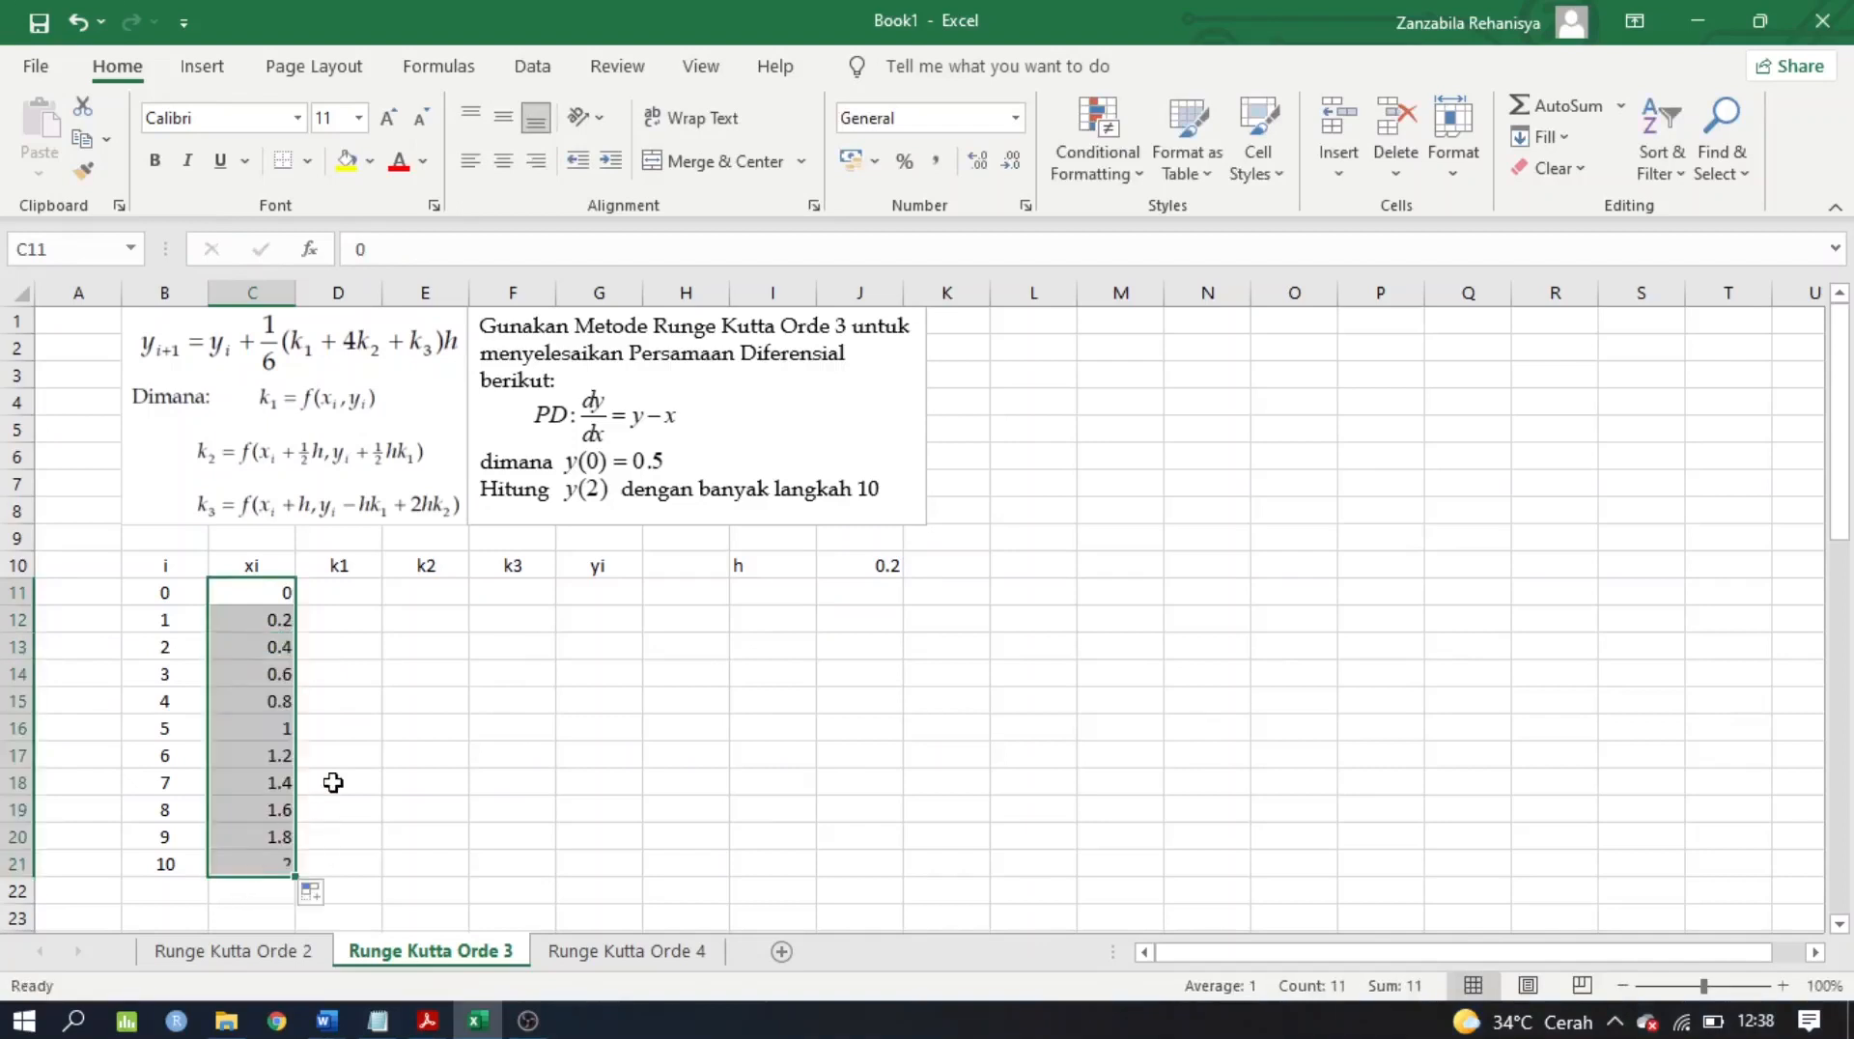
Enter the initial condition 0.5 as the yi value for i = 0 in cell G11
click(601, 583)
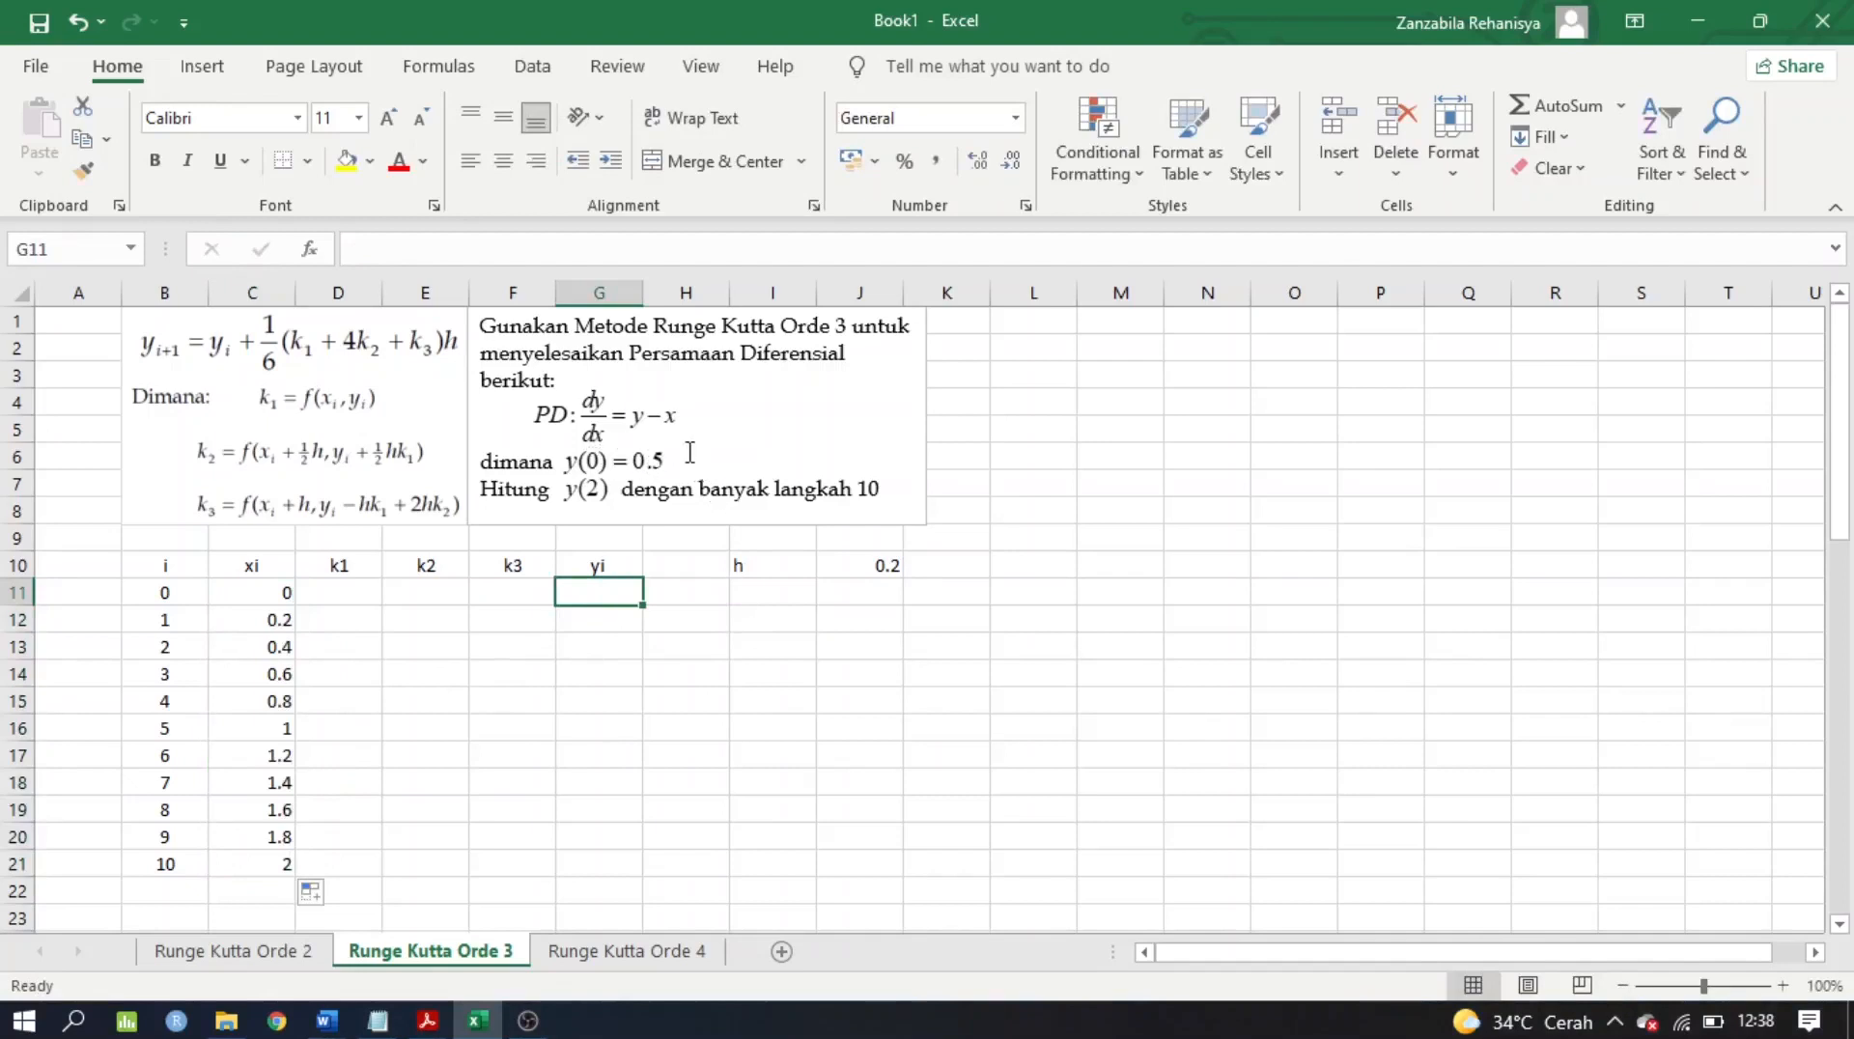
text(0.5)
click(531, 646)
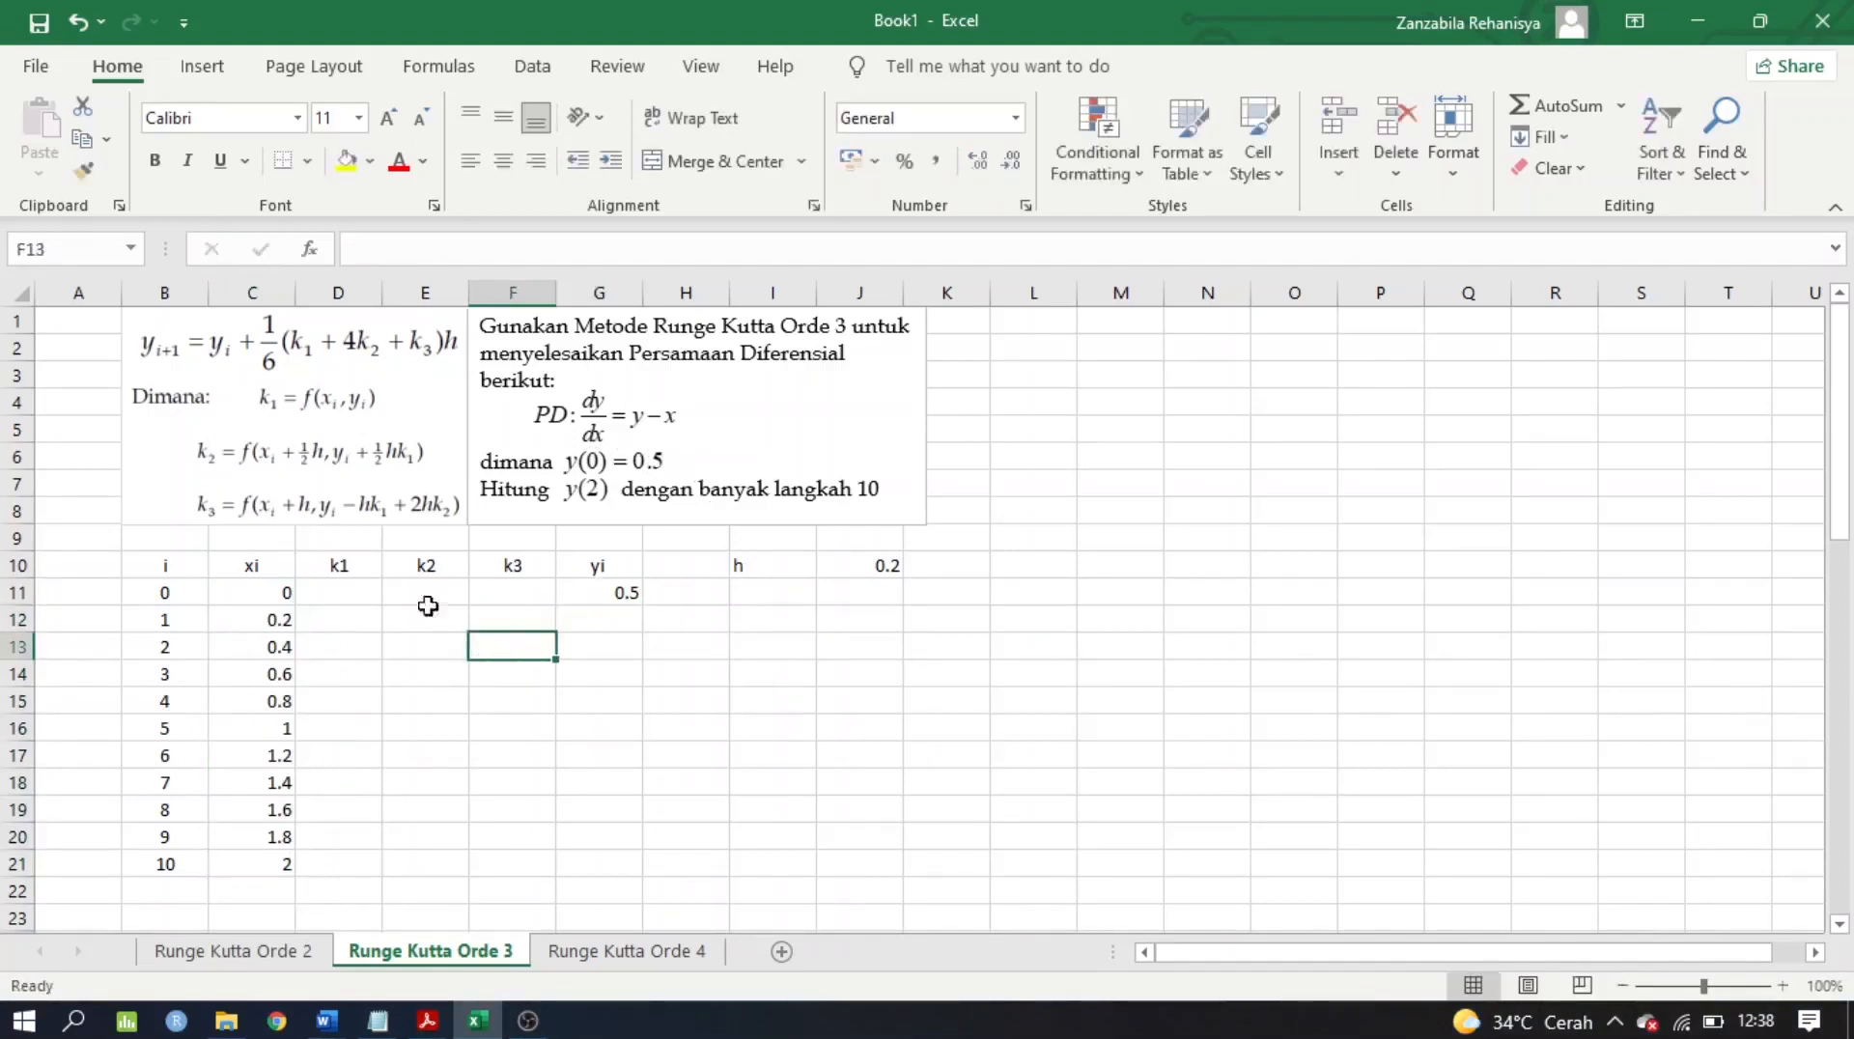
Calculate k1 for i = 1 in cell D12 with the formula =G11-C11
click(333, 619)
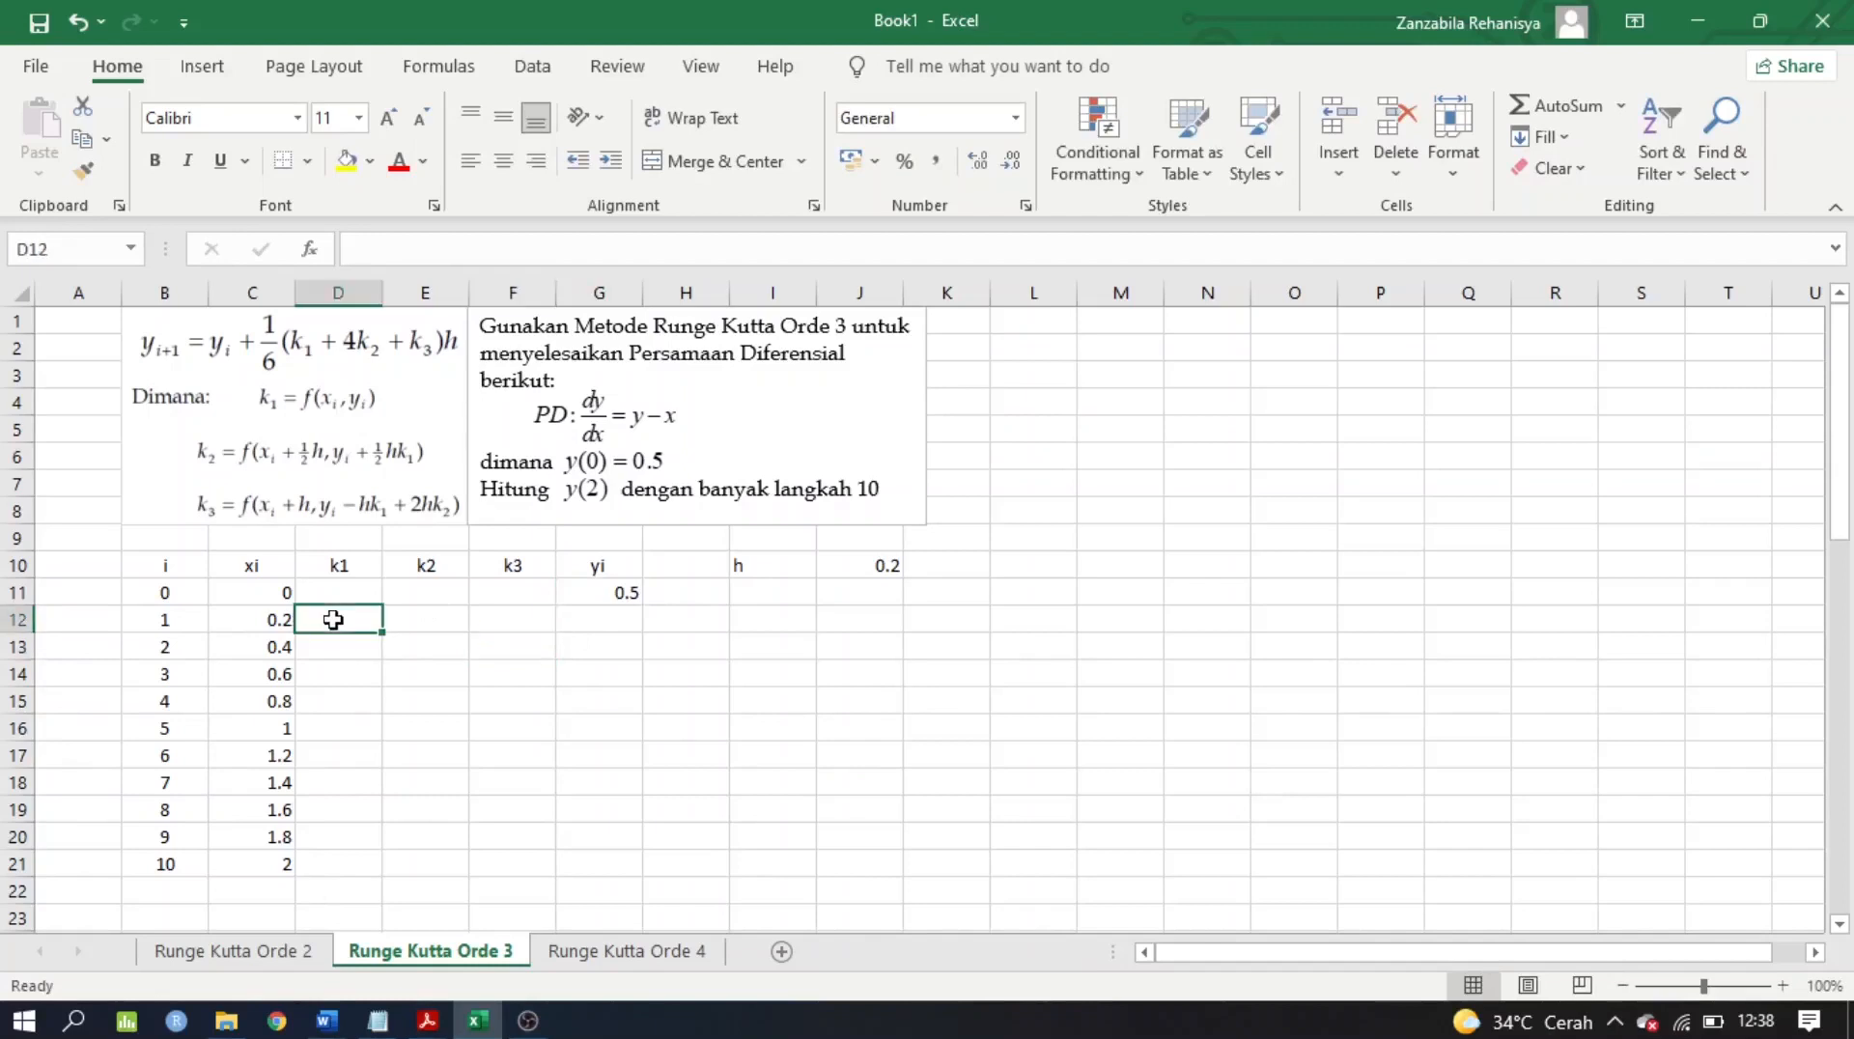
click(615, 616)
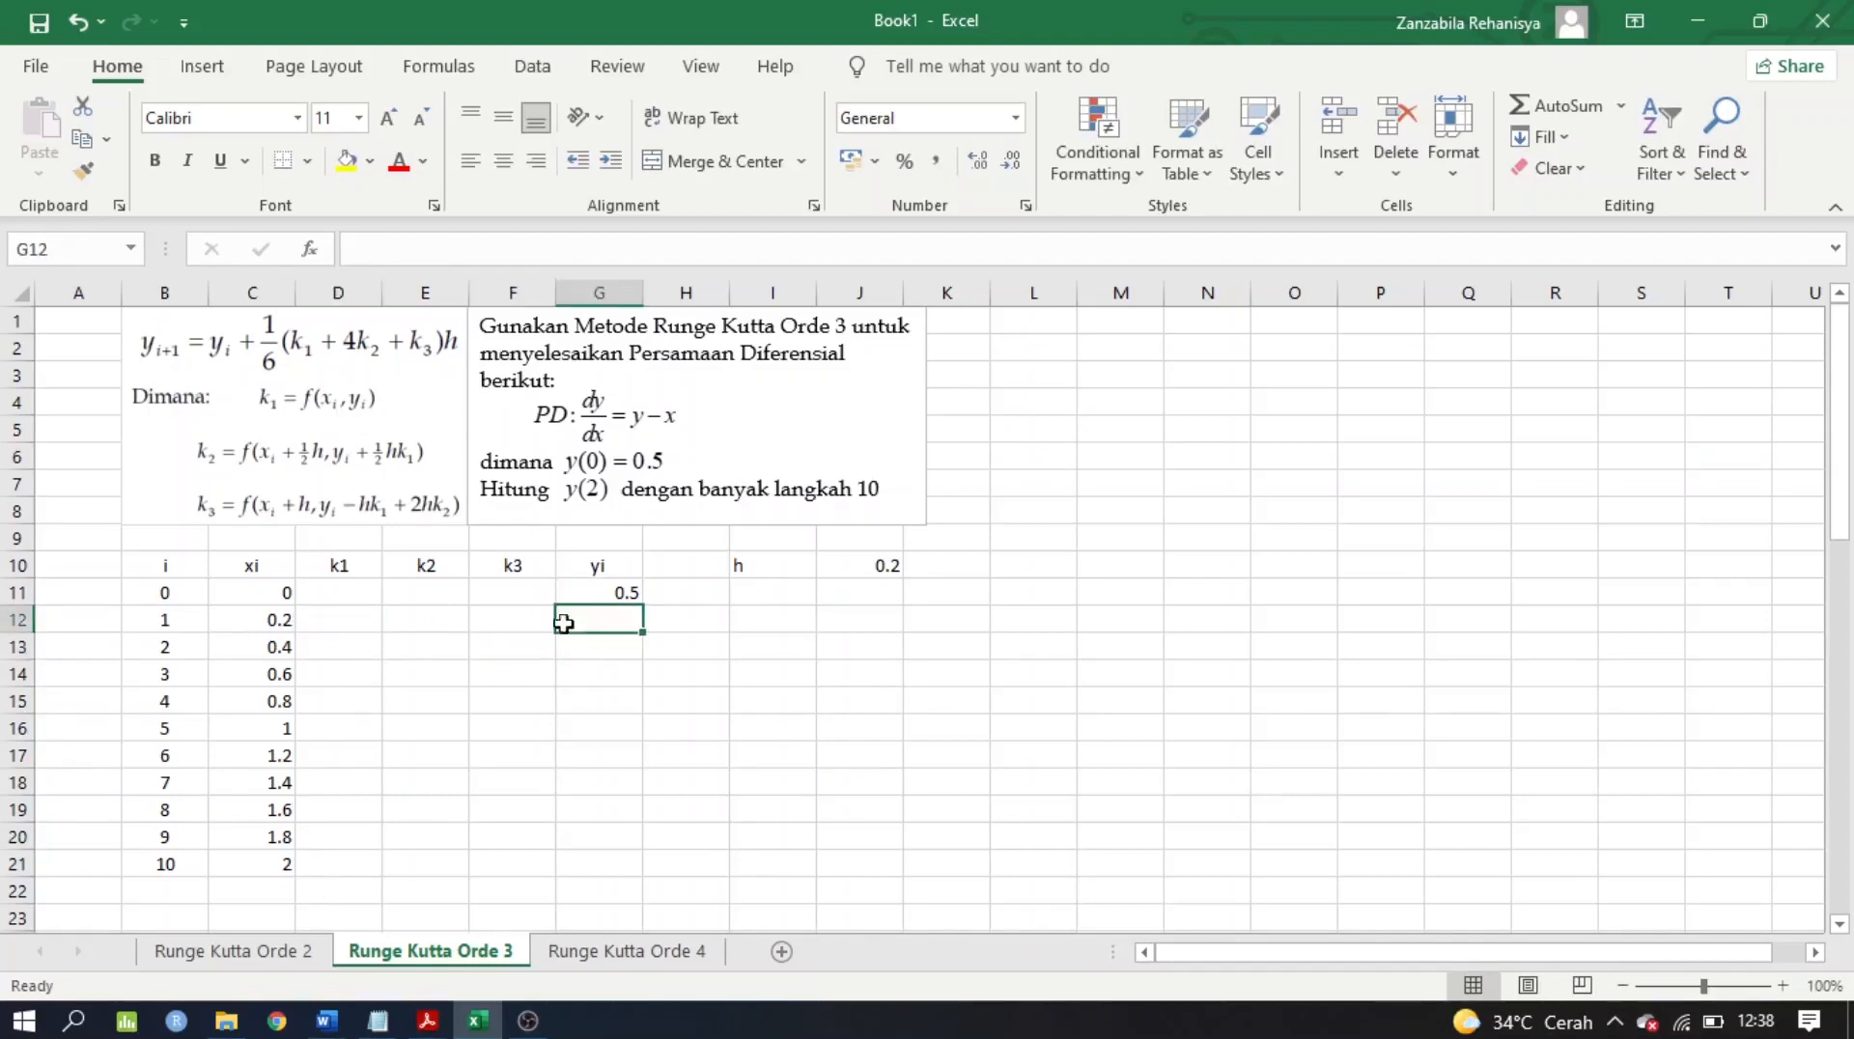
click(314, 625)
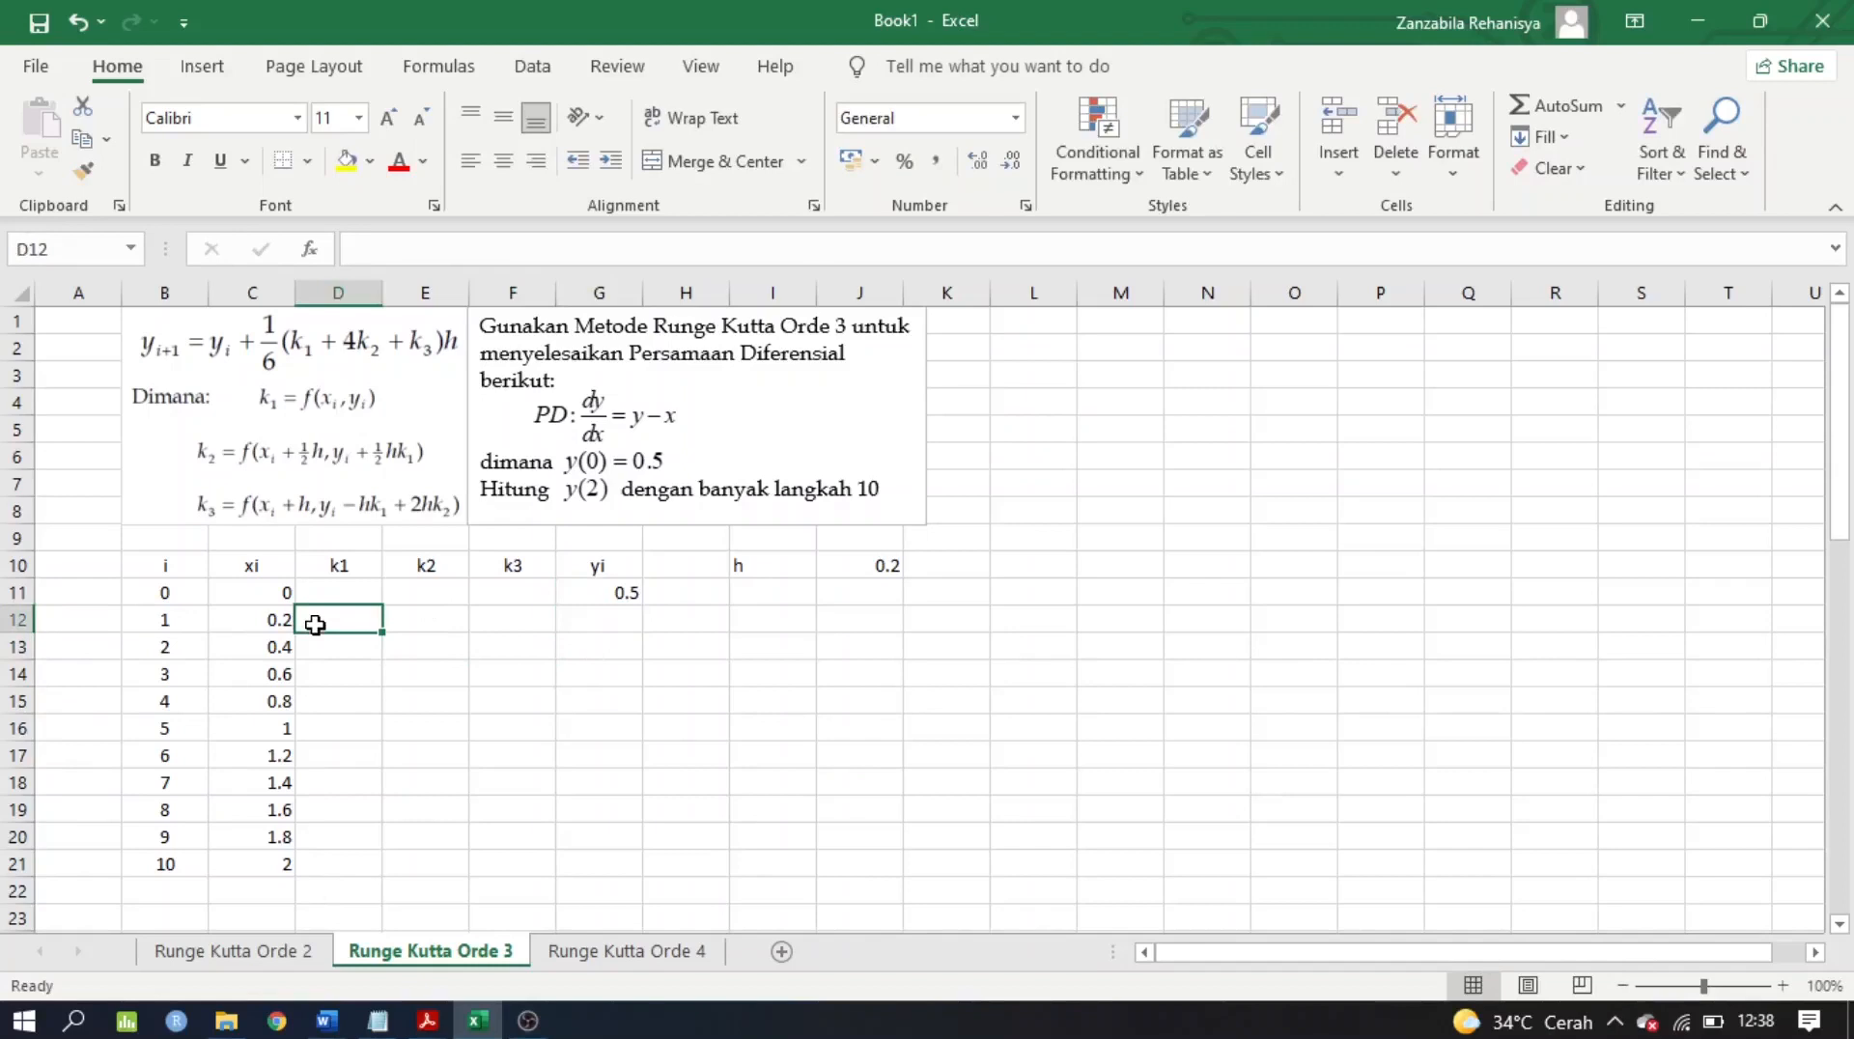
text(=)
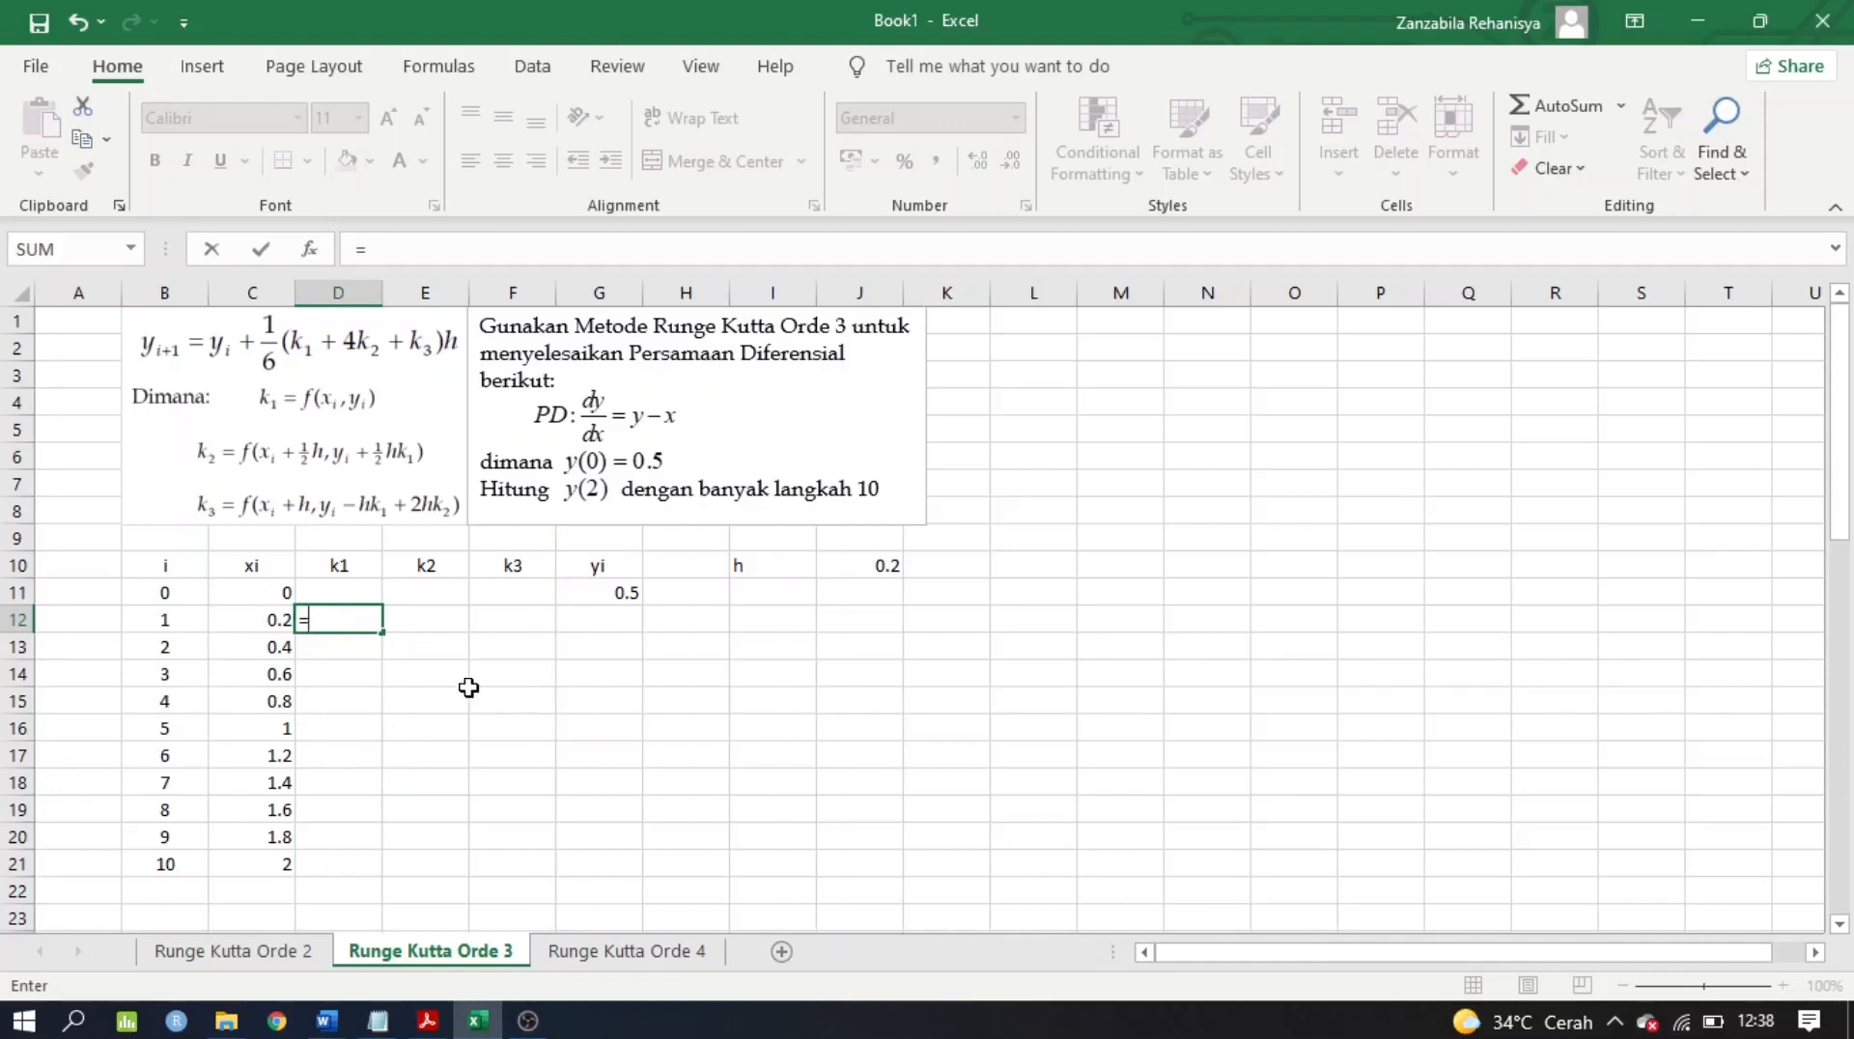
click(577, 589)
text(-)
click(256, 596)
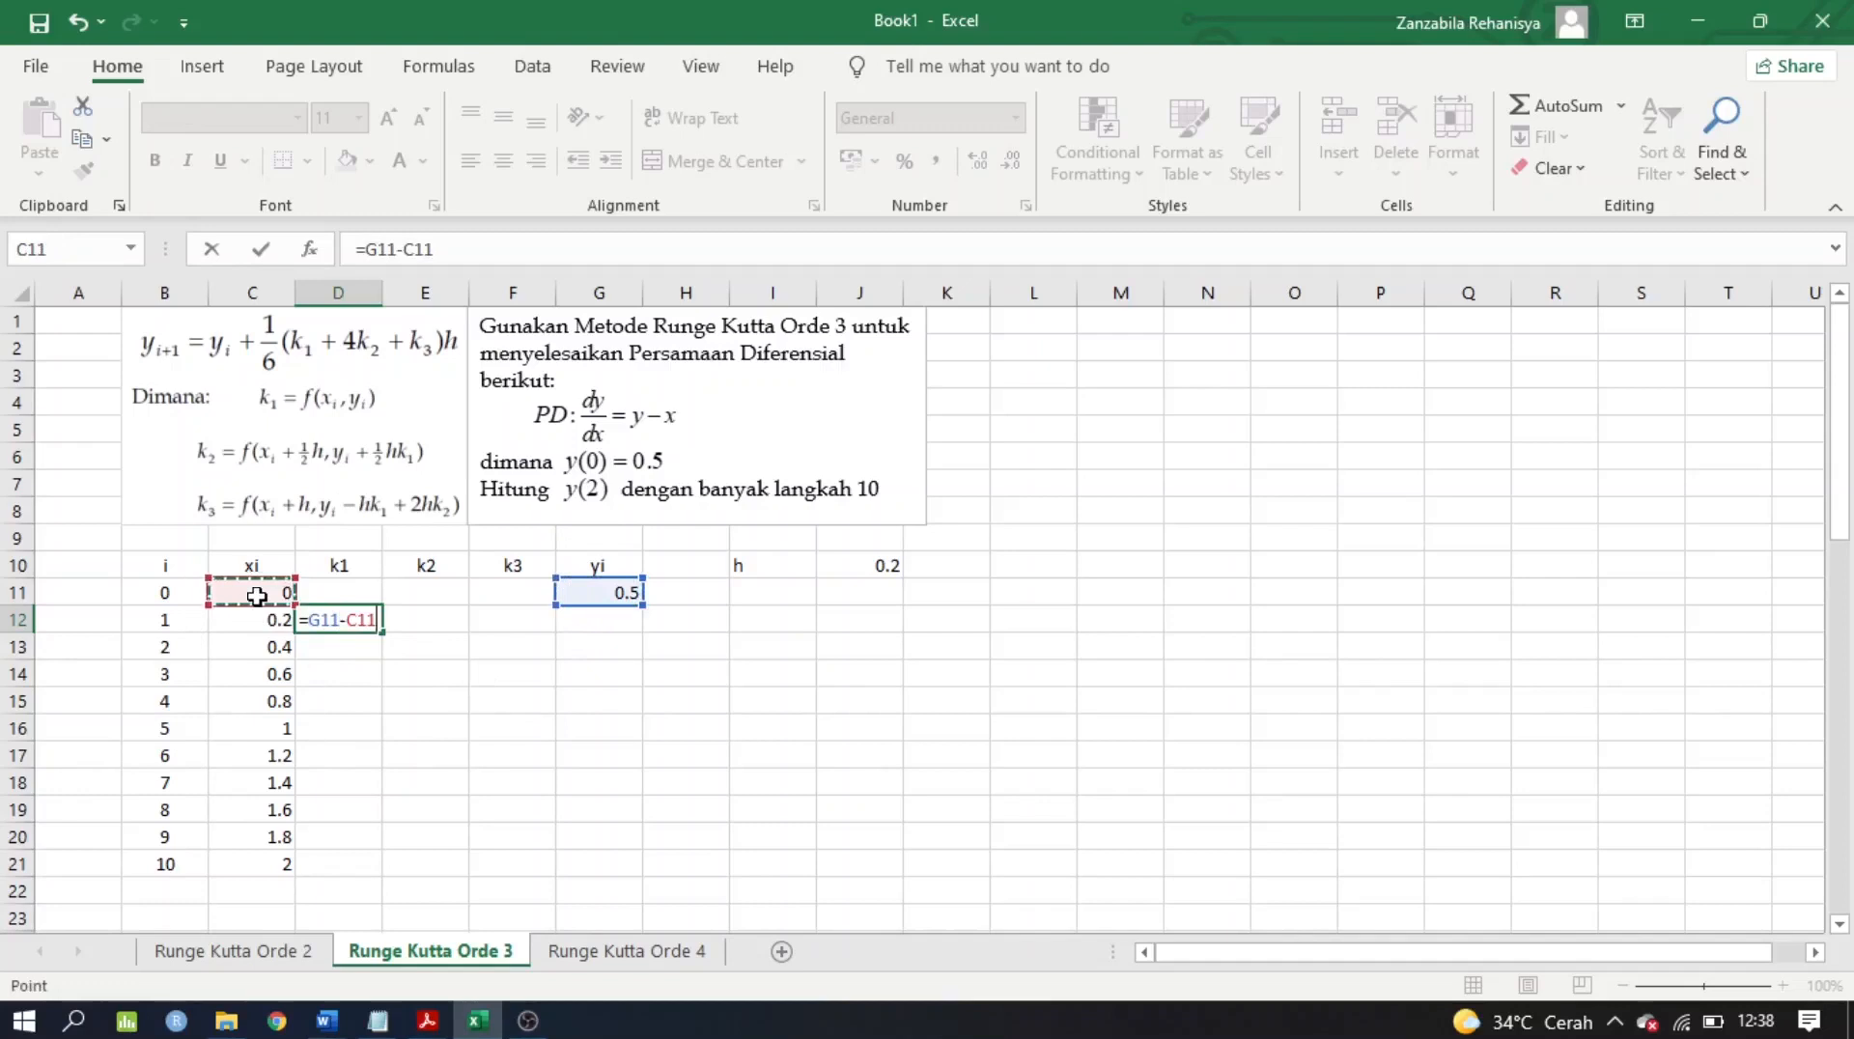
key(Return)
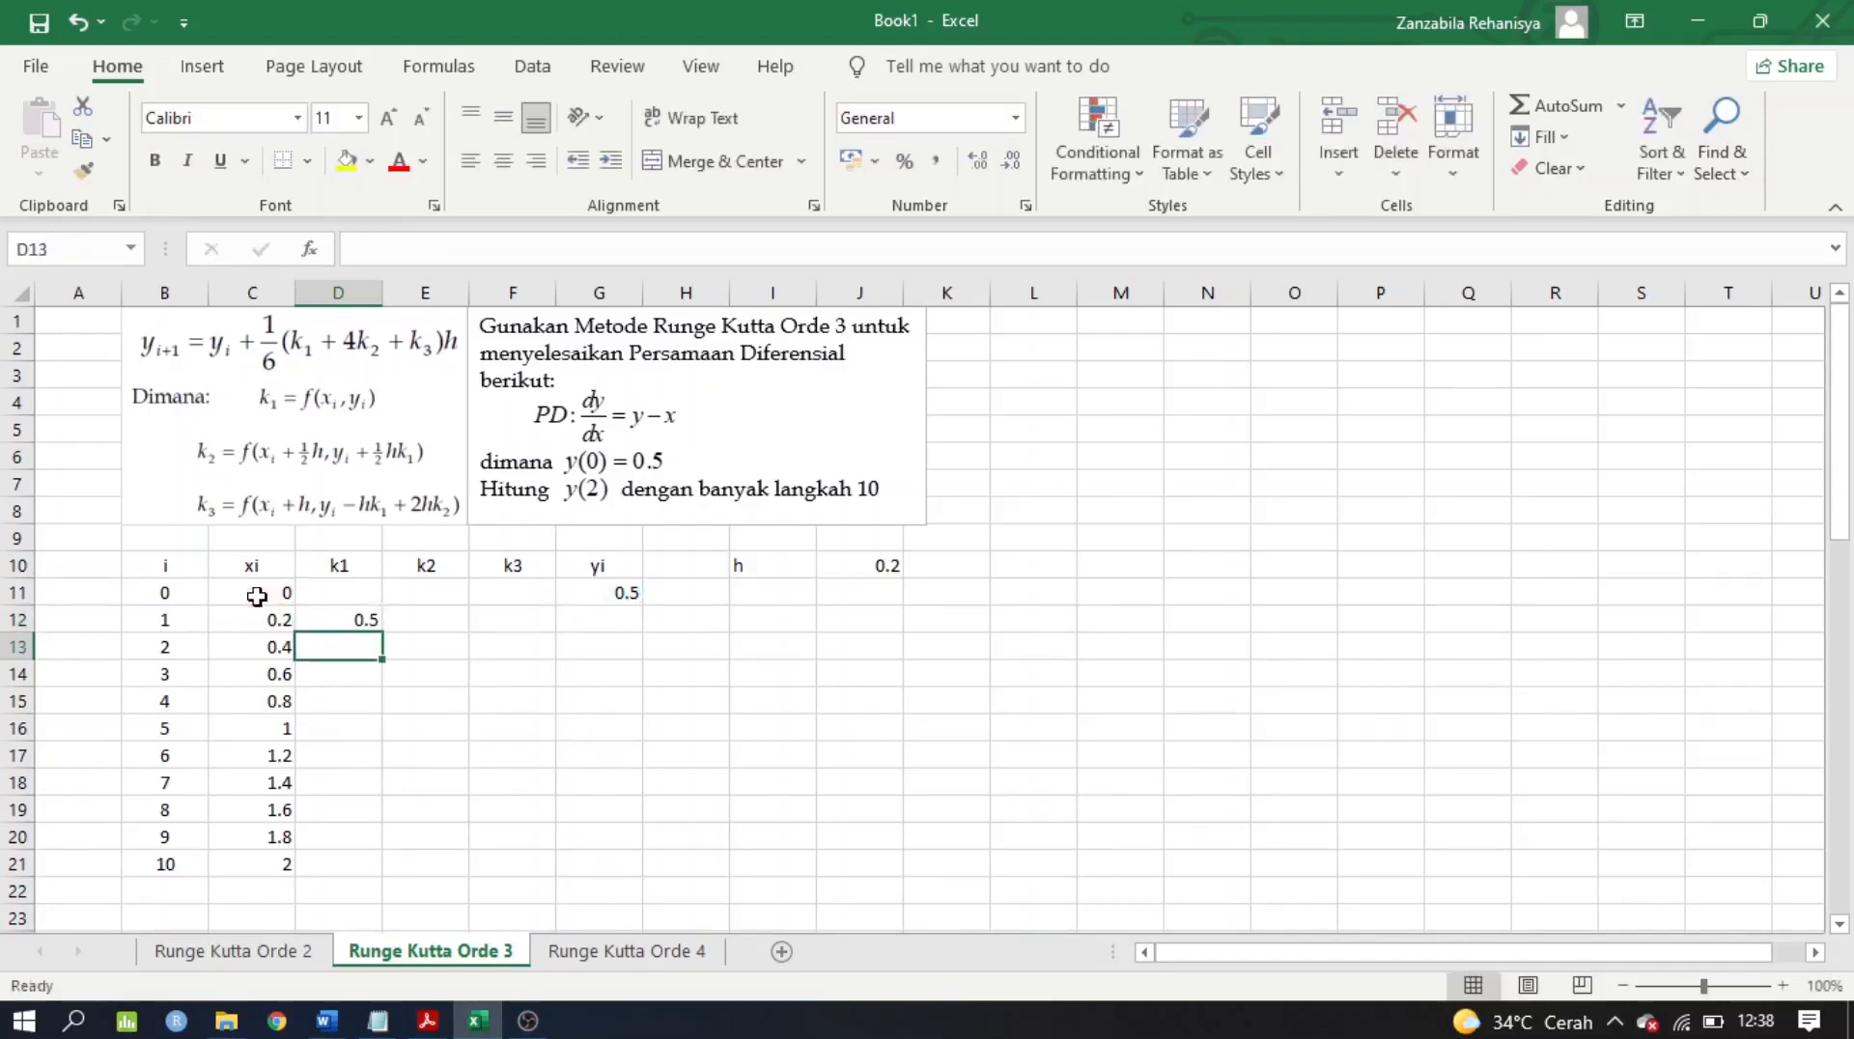
Calculate k2 for i = 1 in cell E12 with =(G11+0.5*$J$10*D12)-(C11+0.5*$J$10), keeping both references to h absolute
click(433, 620)
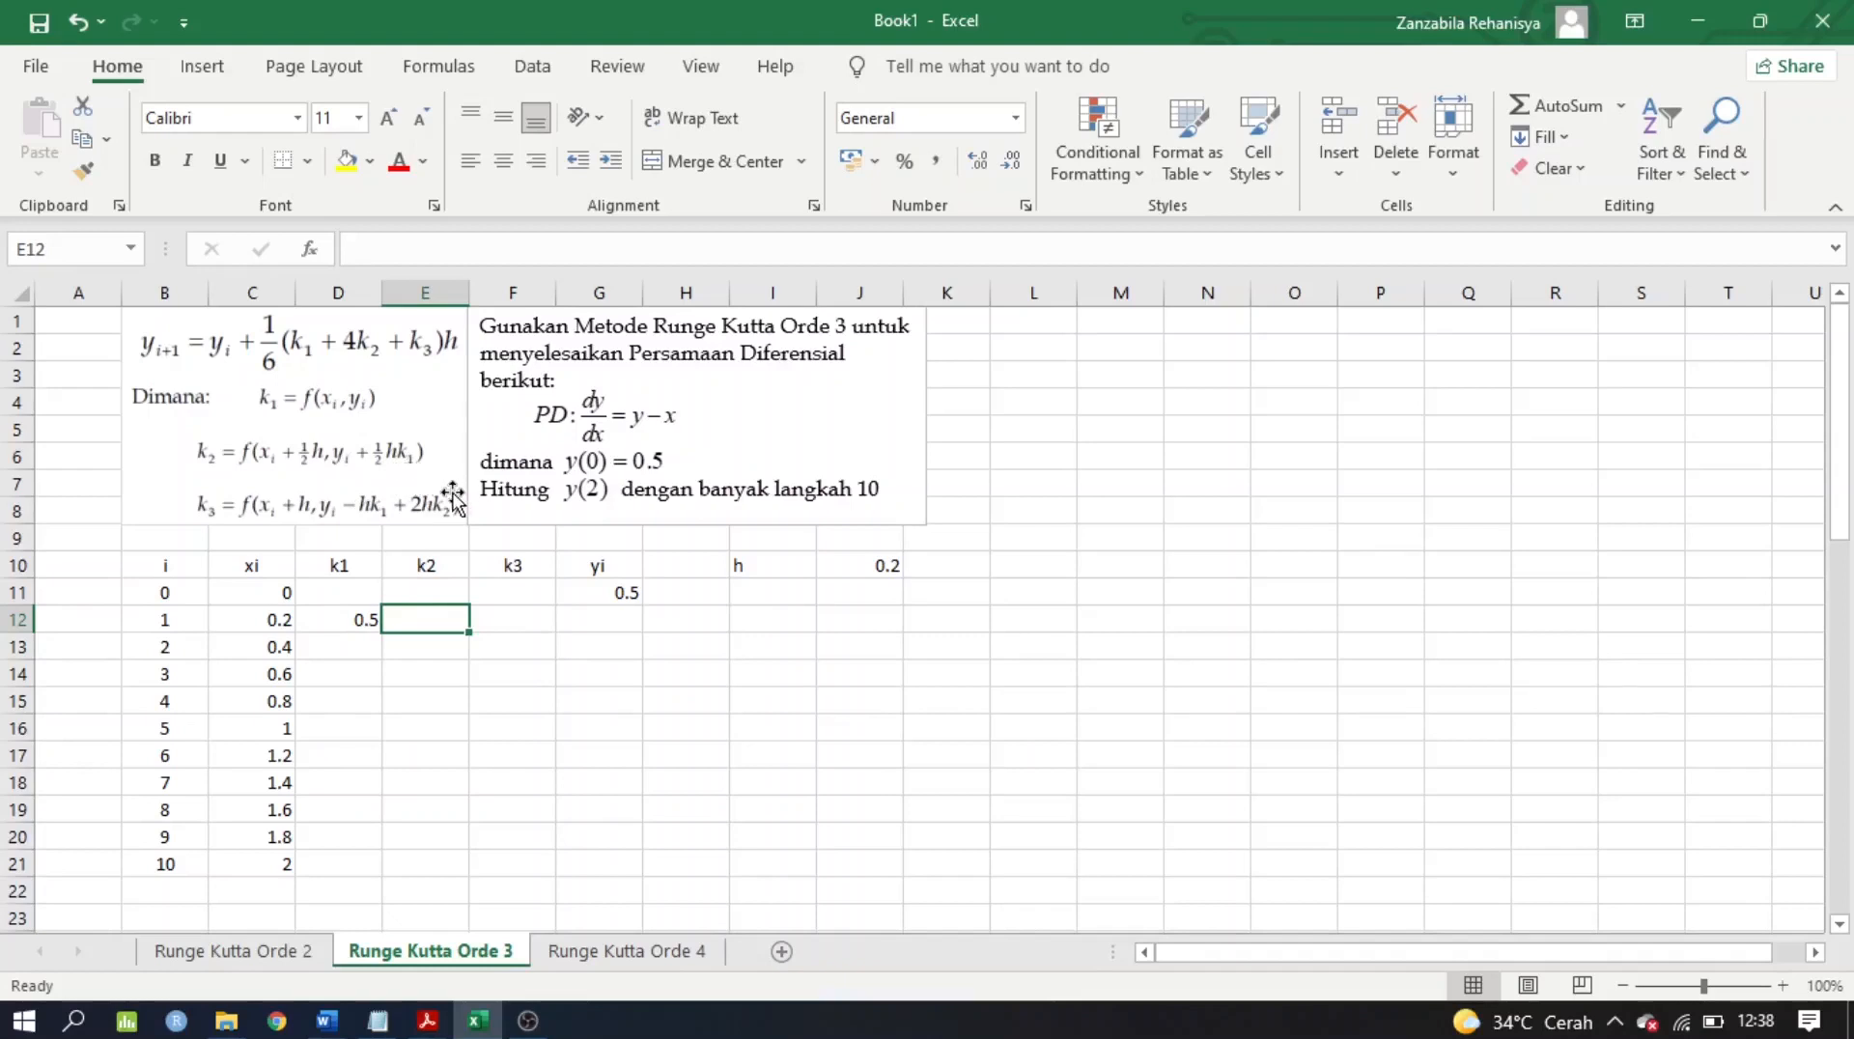
text(=)
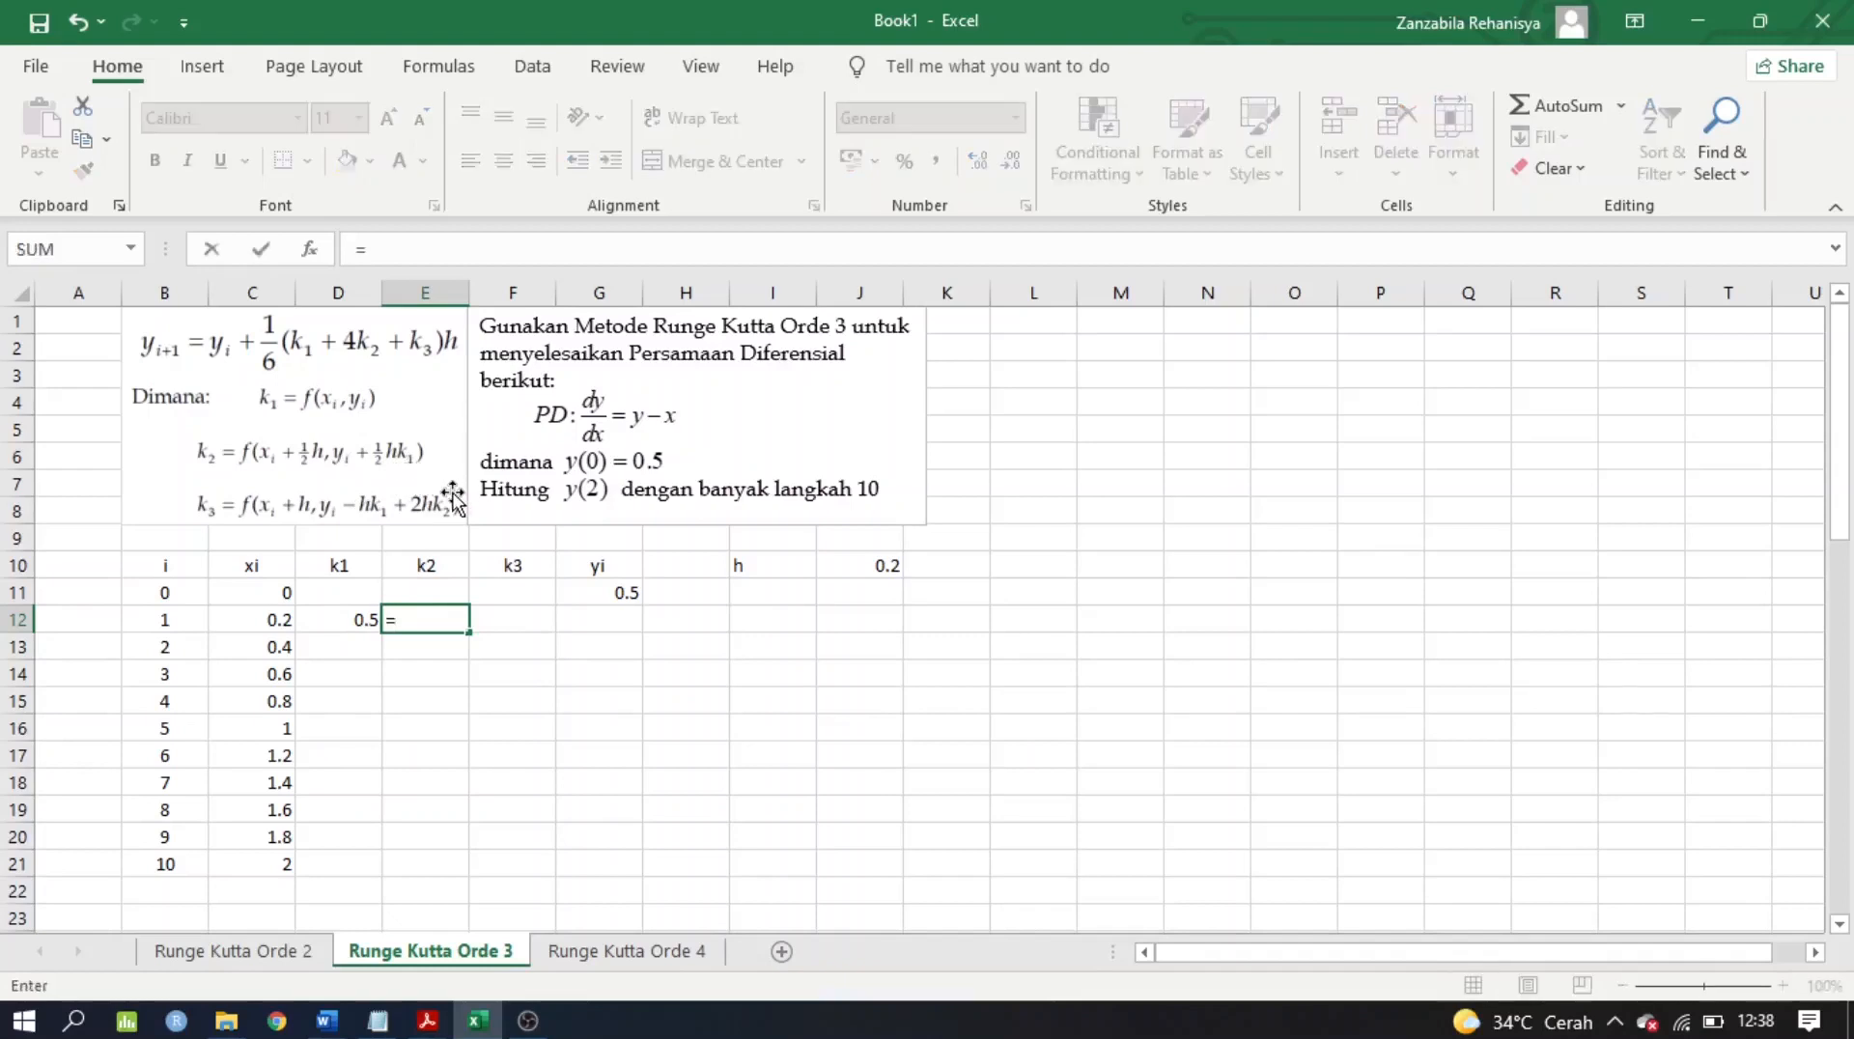
text(()
click(603, 592)
text(+)
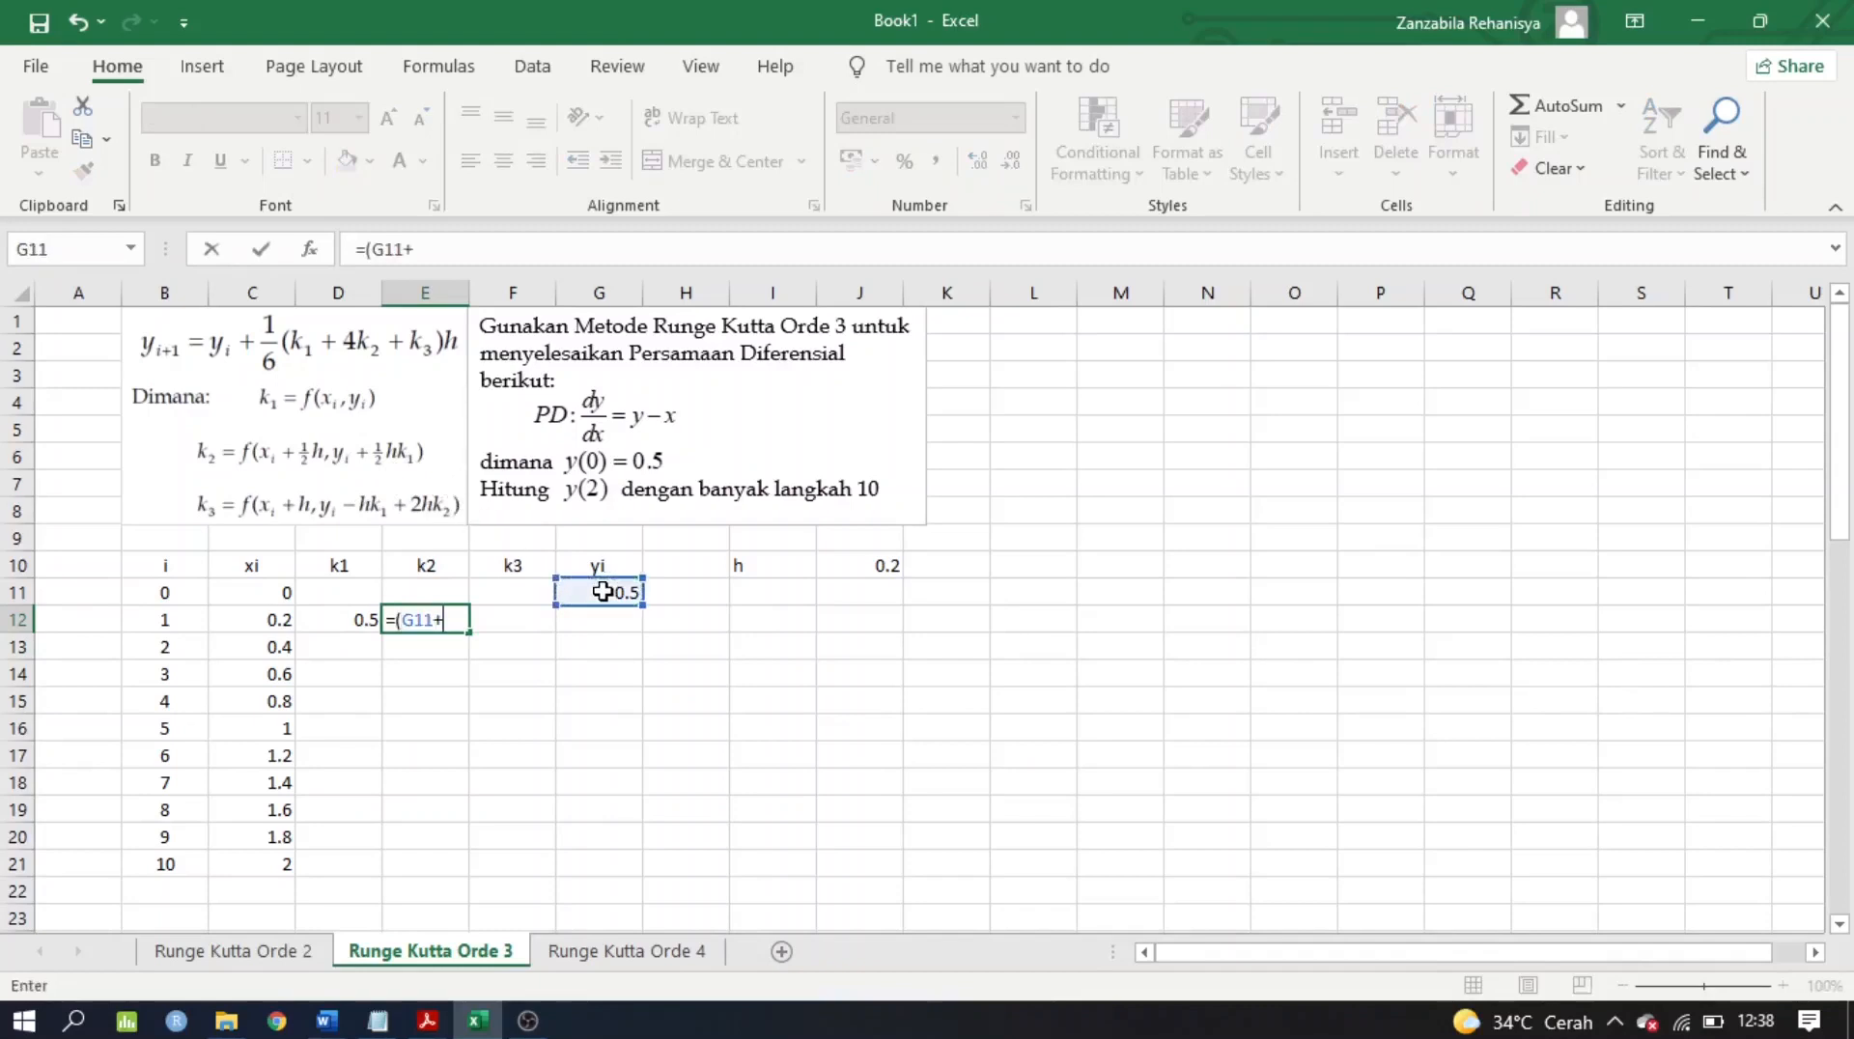
text(0.5*)
click(854, 566)
key(F4)
text(*)
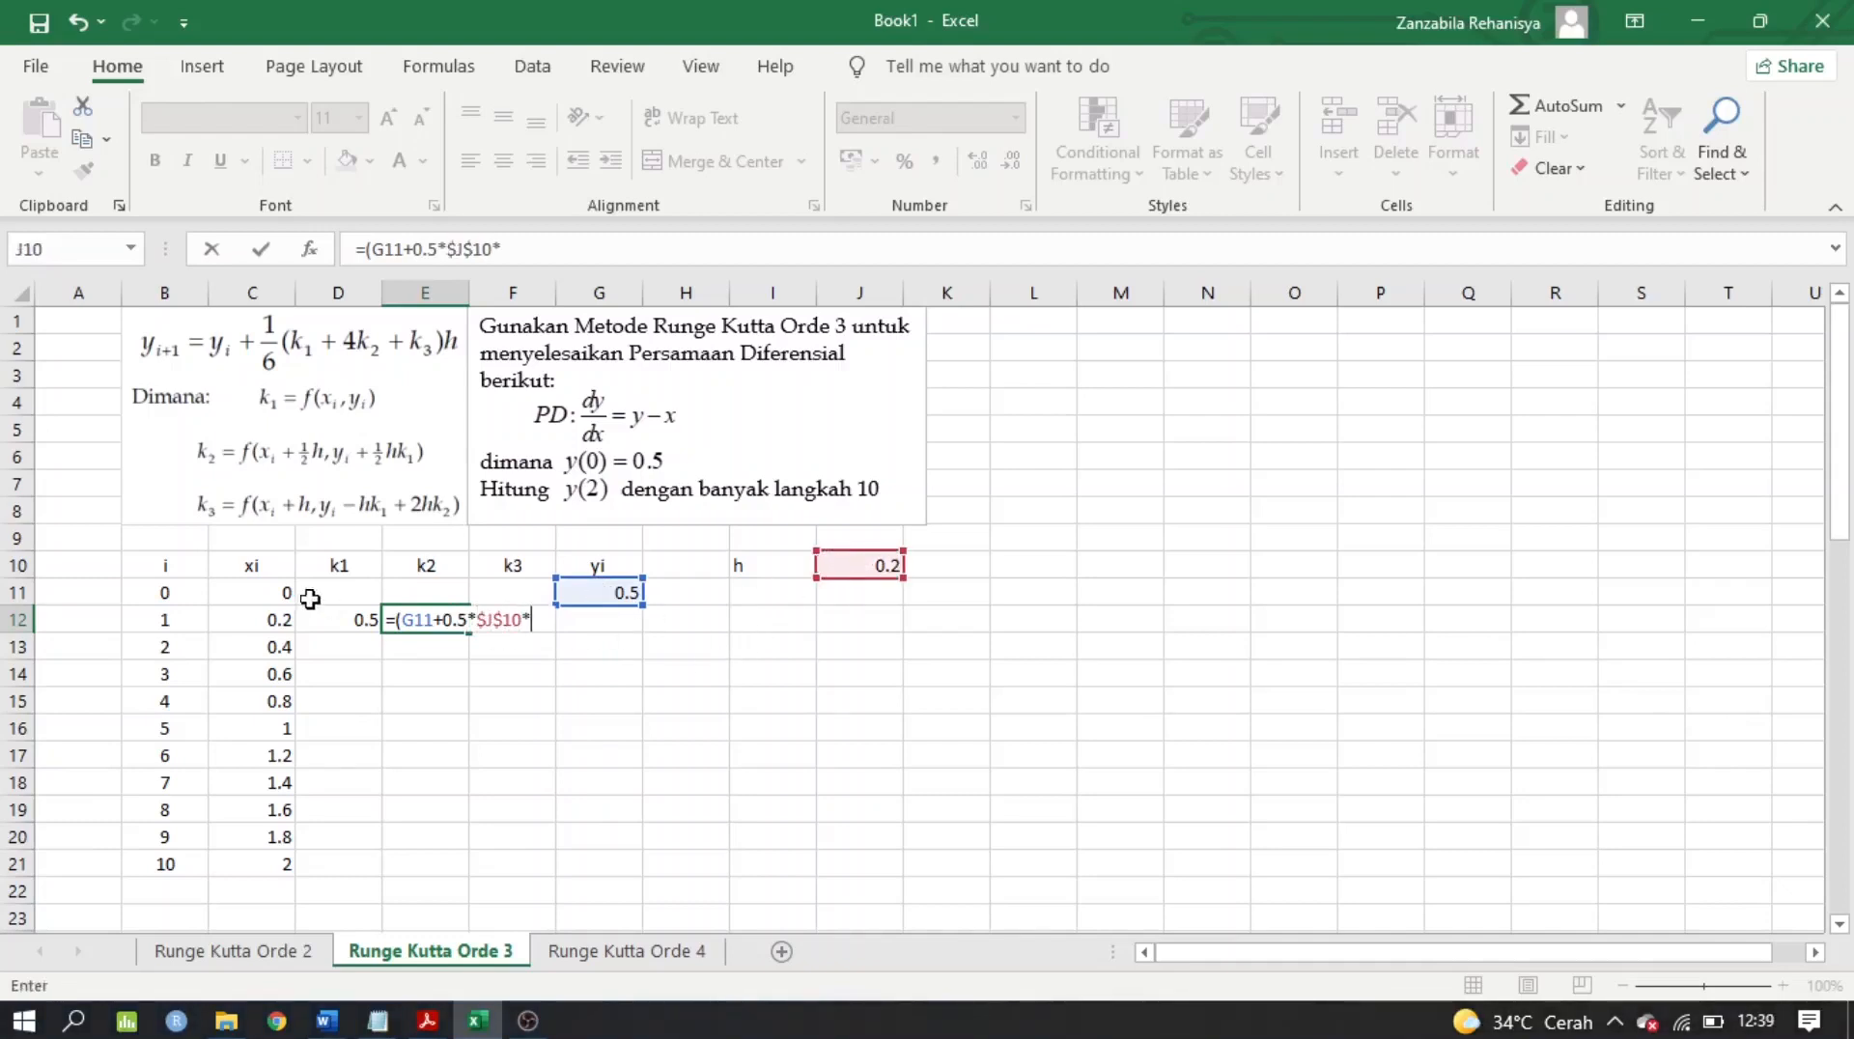
click(337, 616)
text()-()
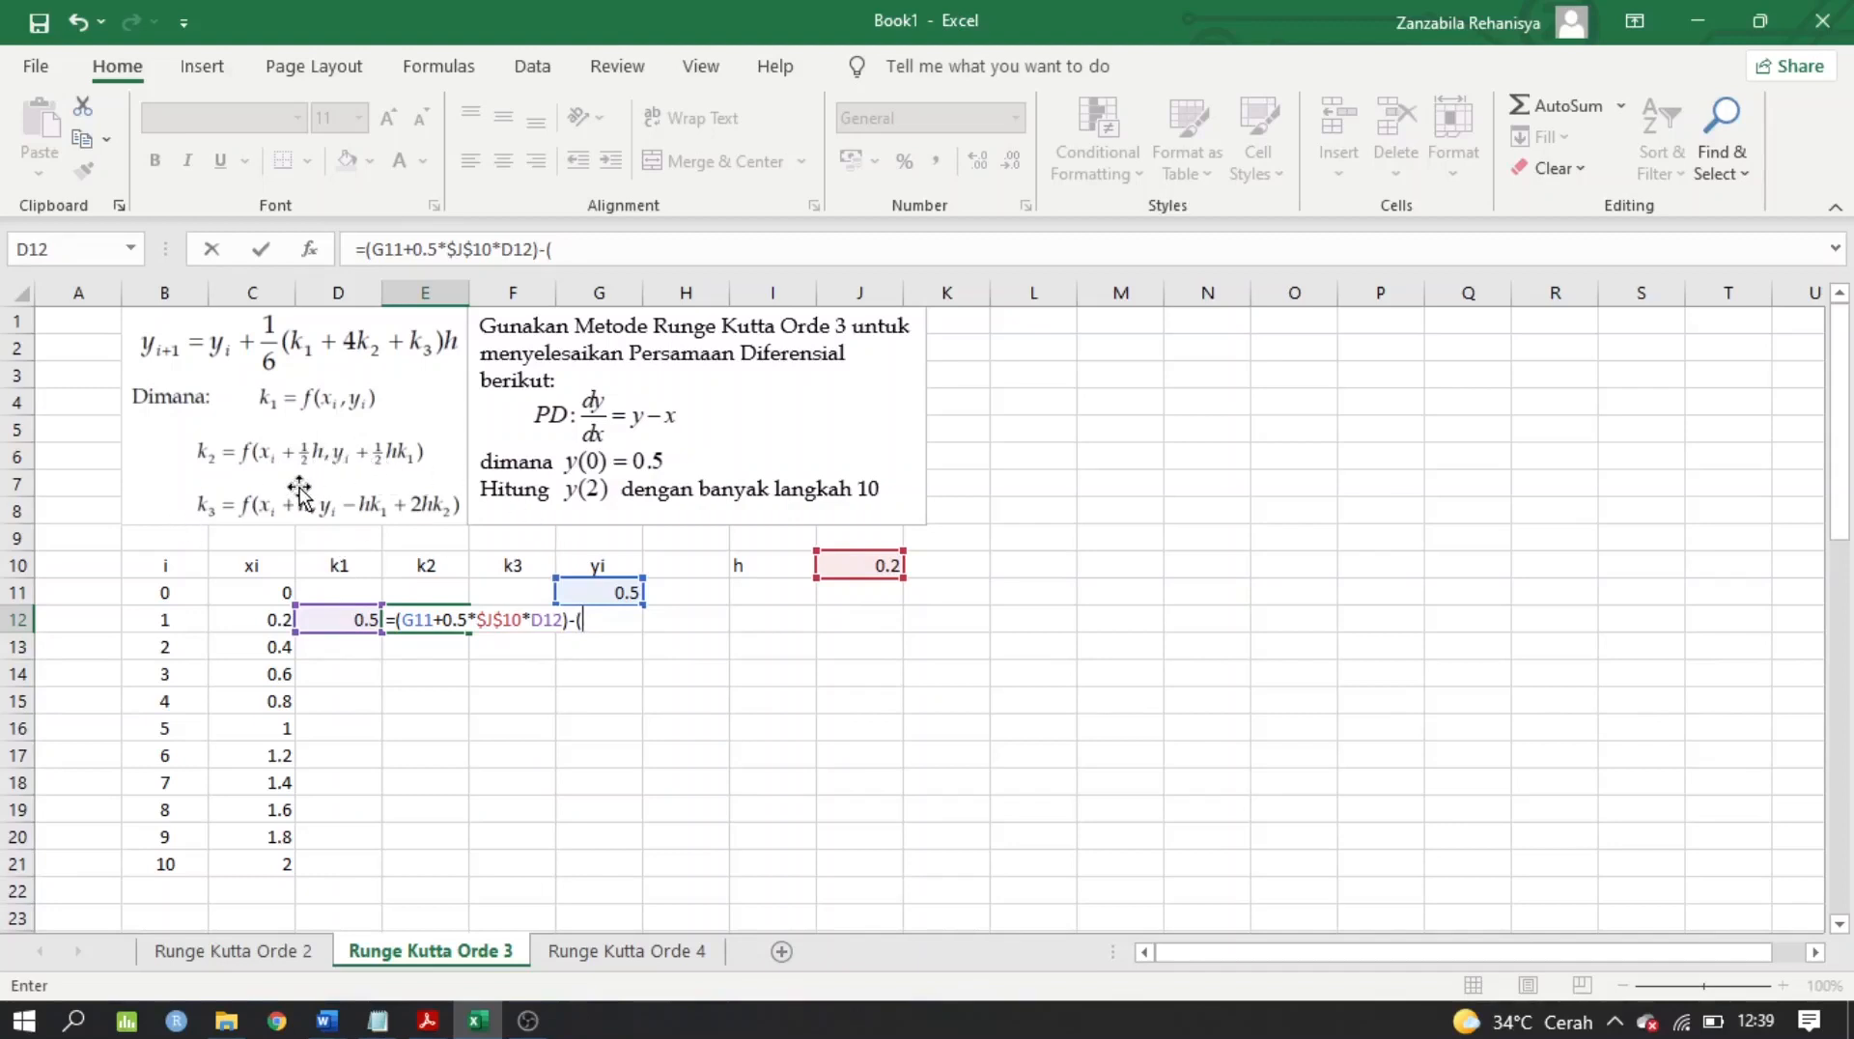
click(255, 594)
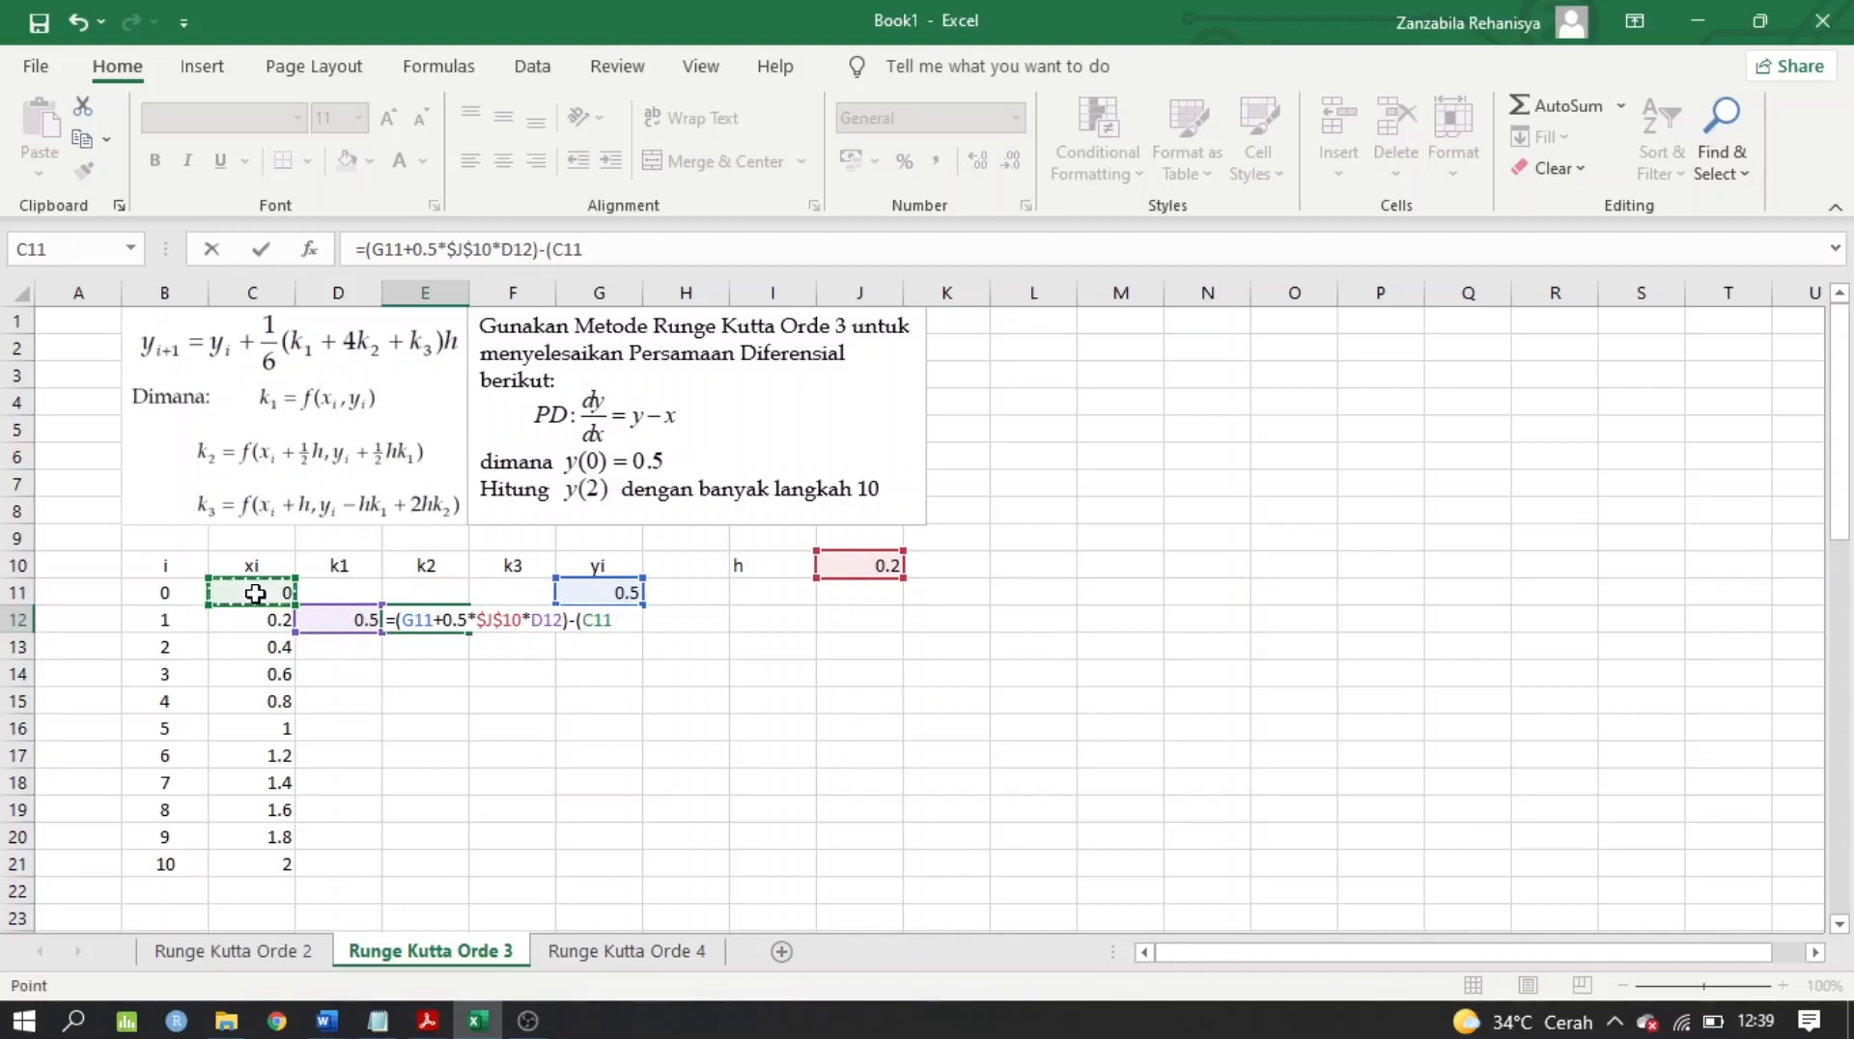
text(+0.5*)
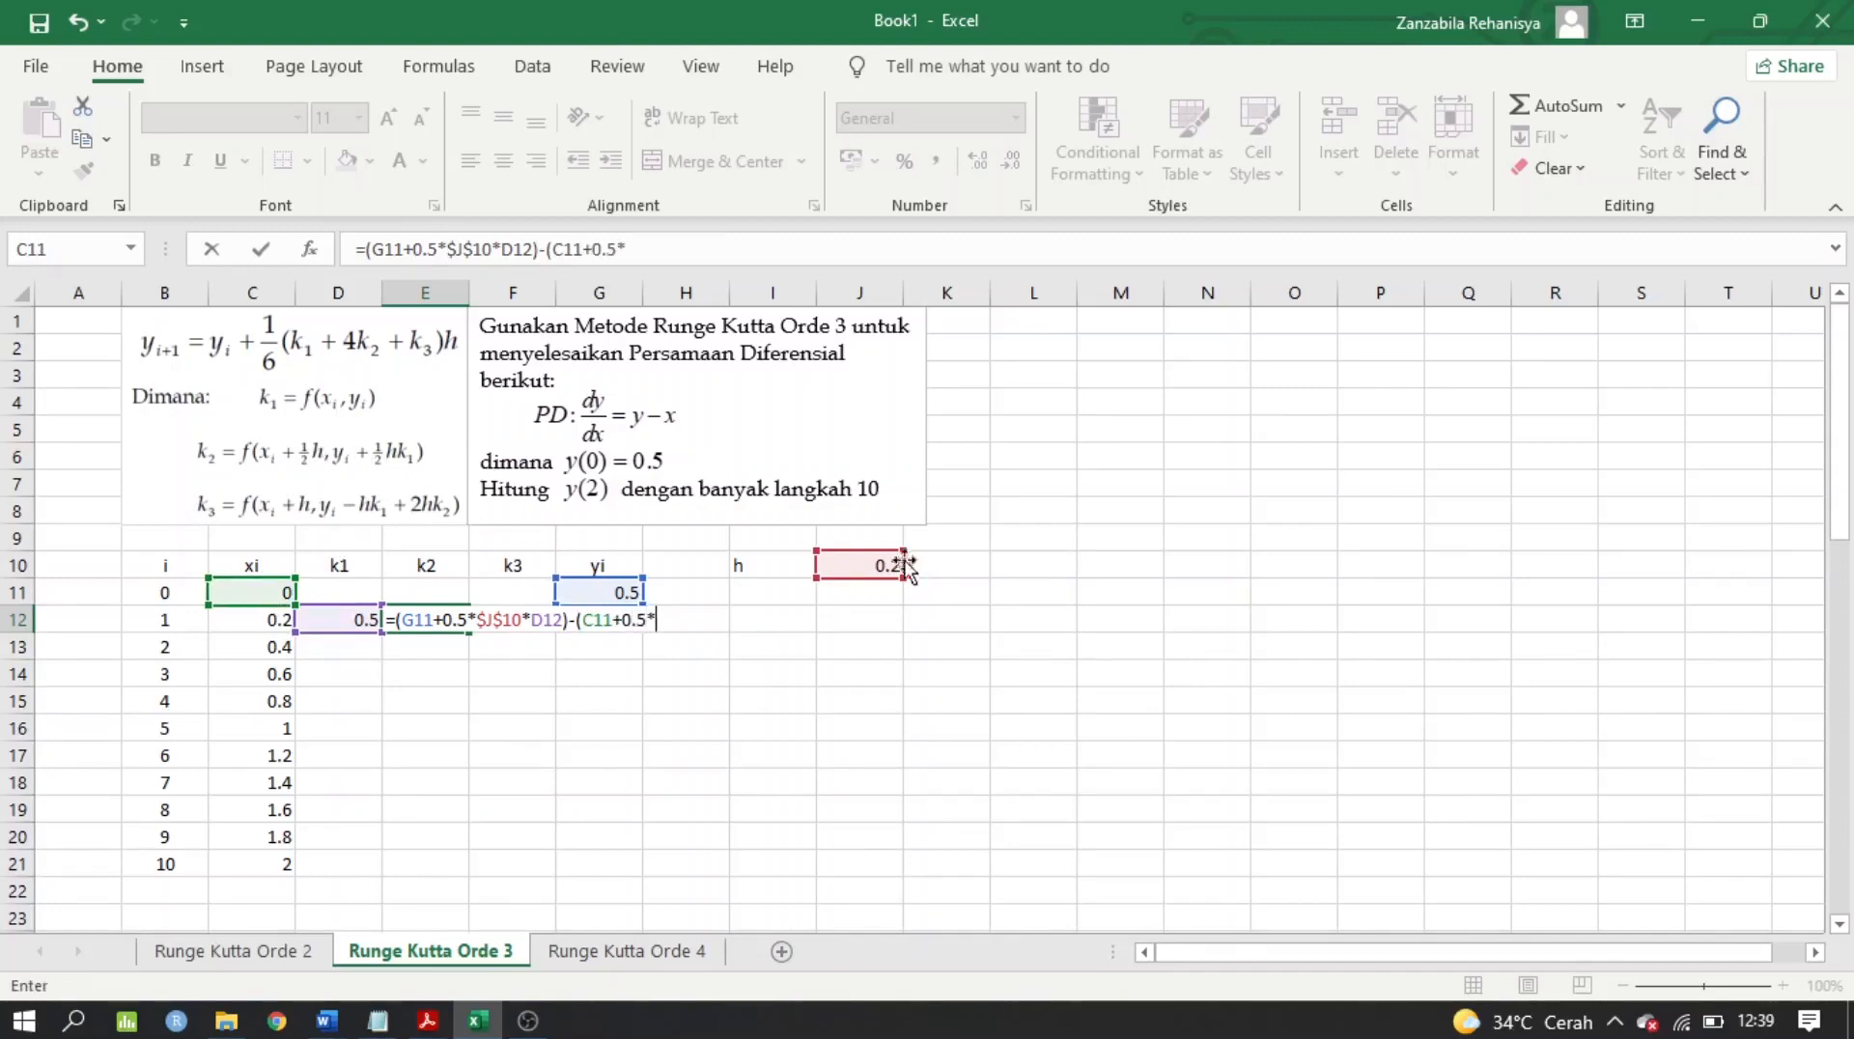
key(F5)
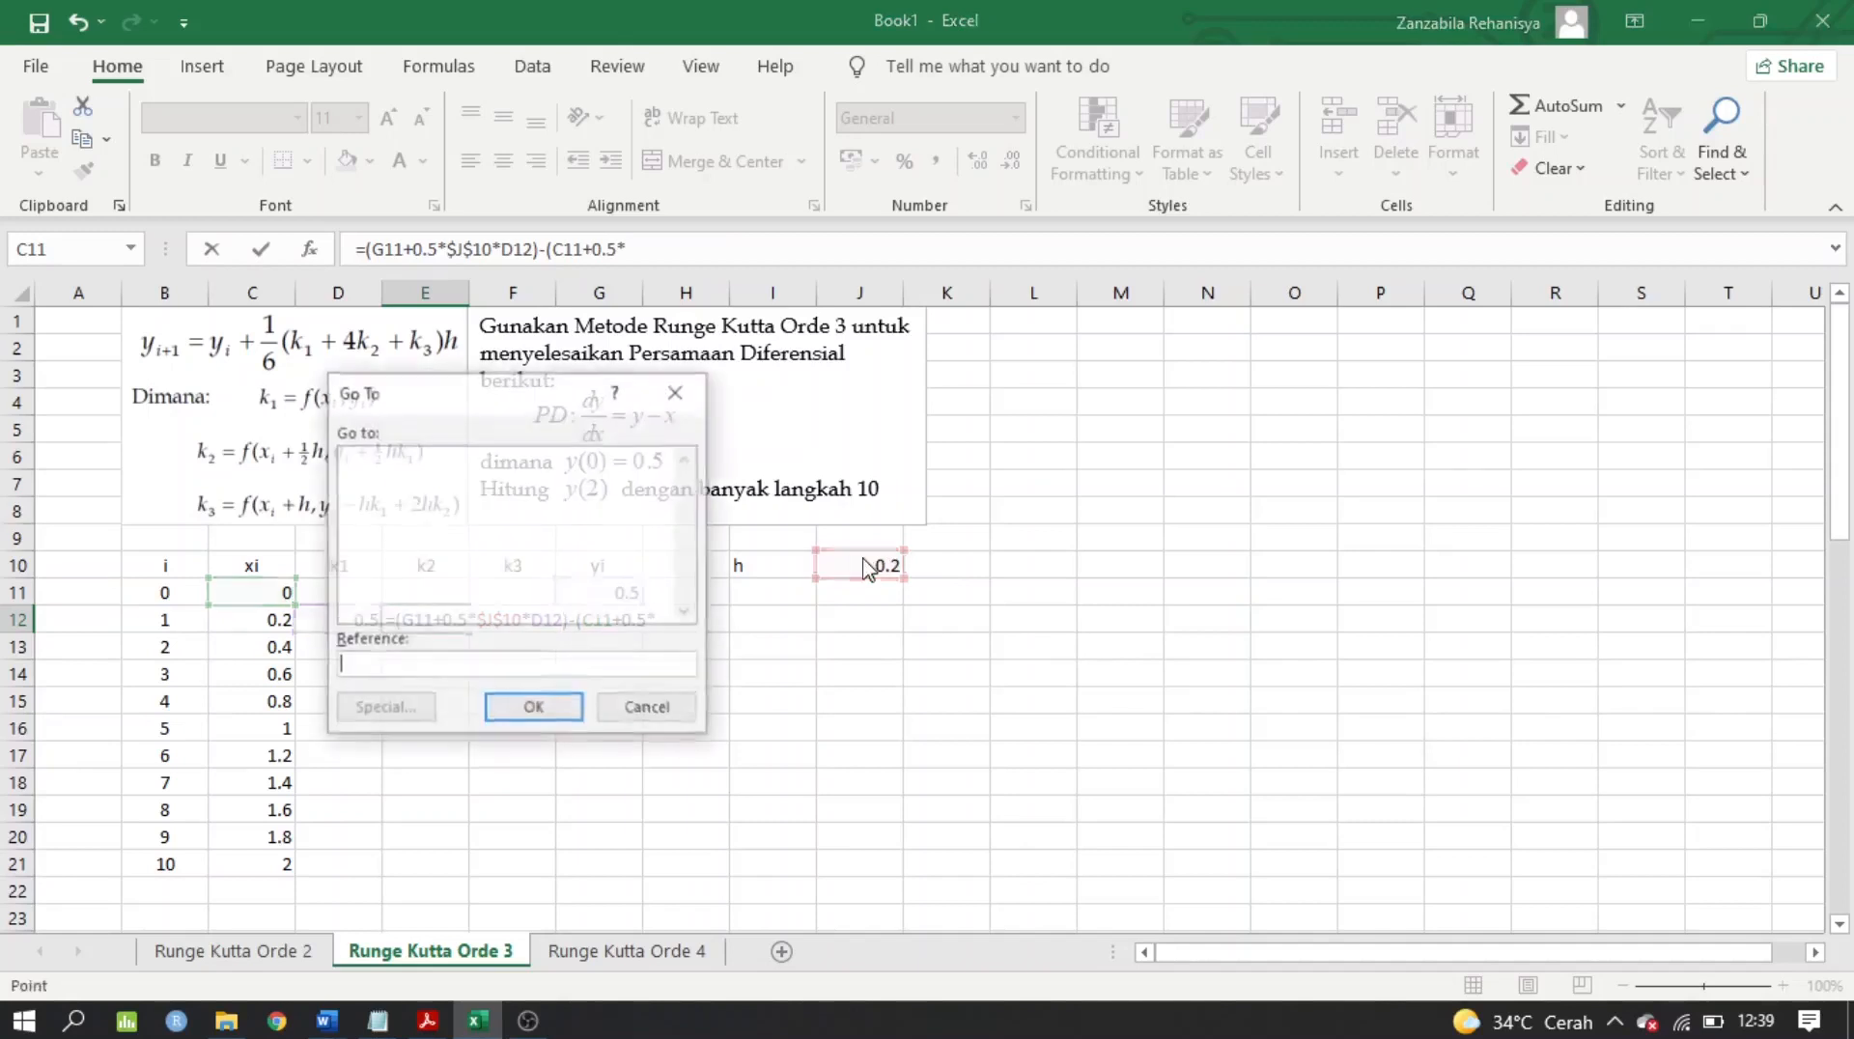
click(644, 705)
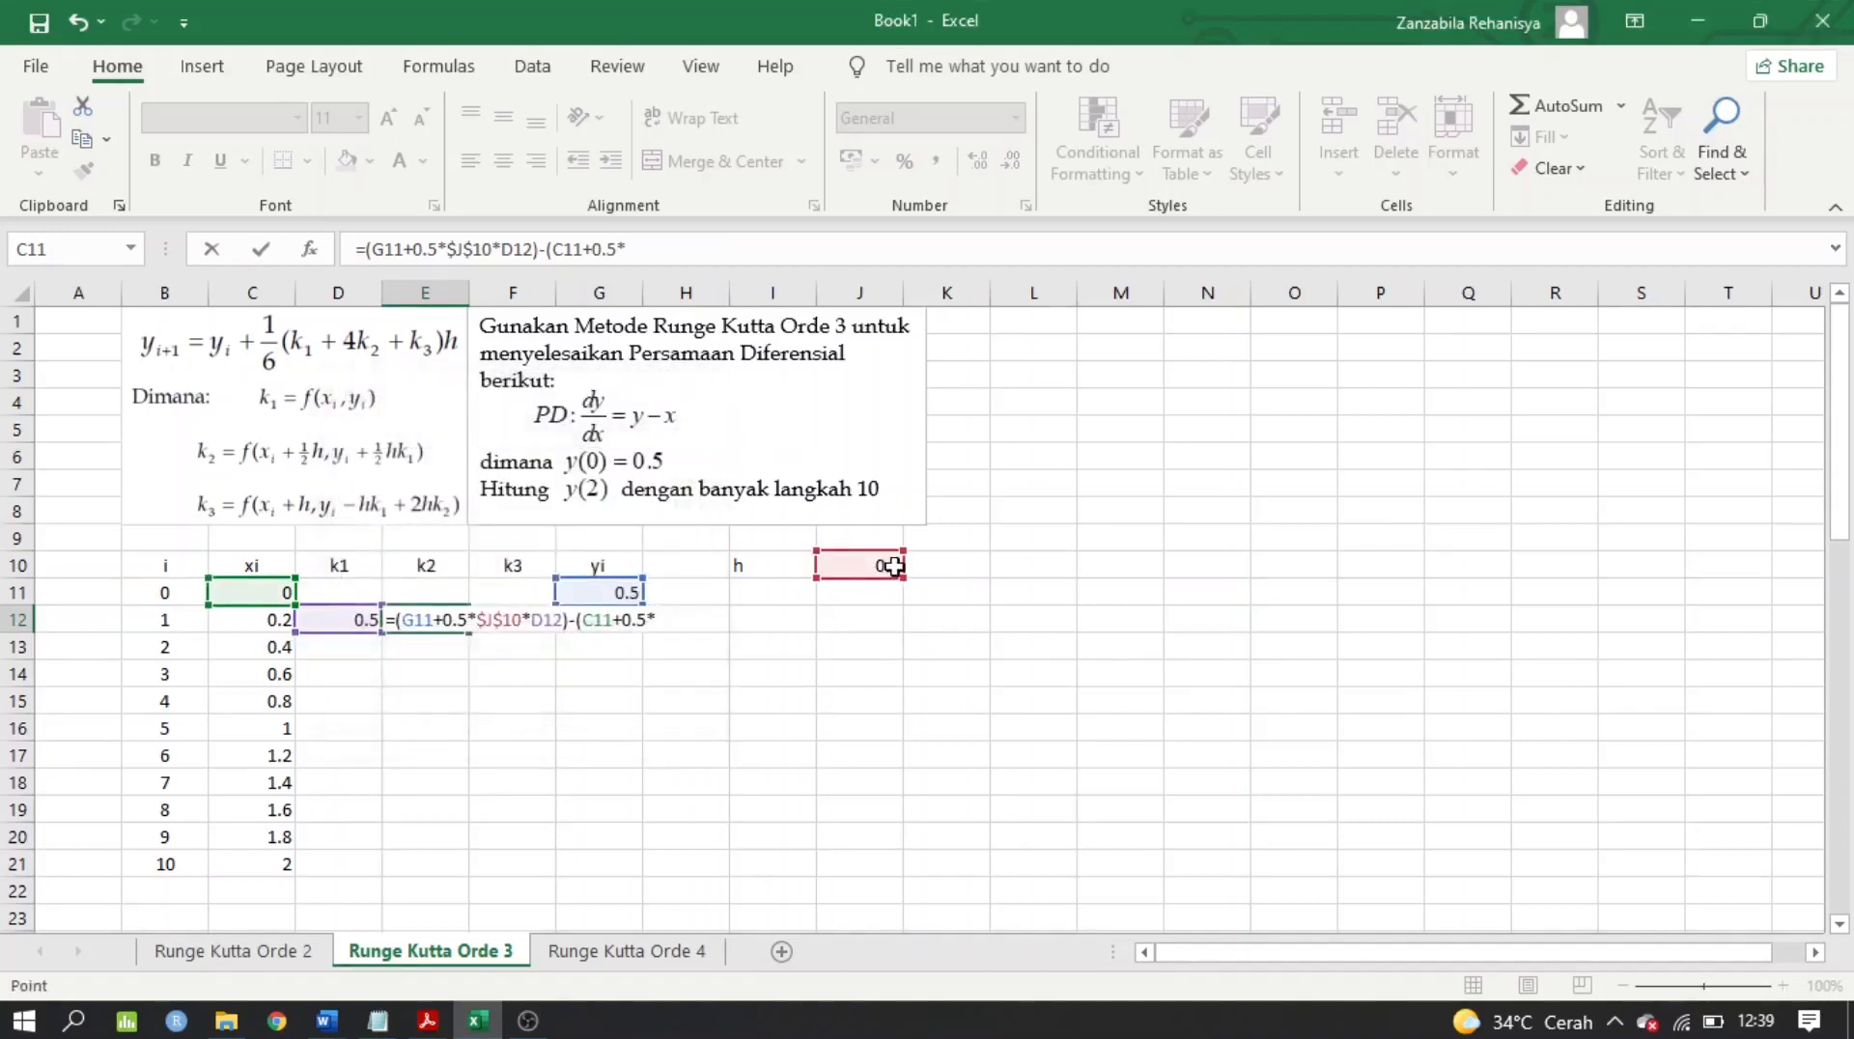
click(856, 568)
key(F4)
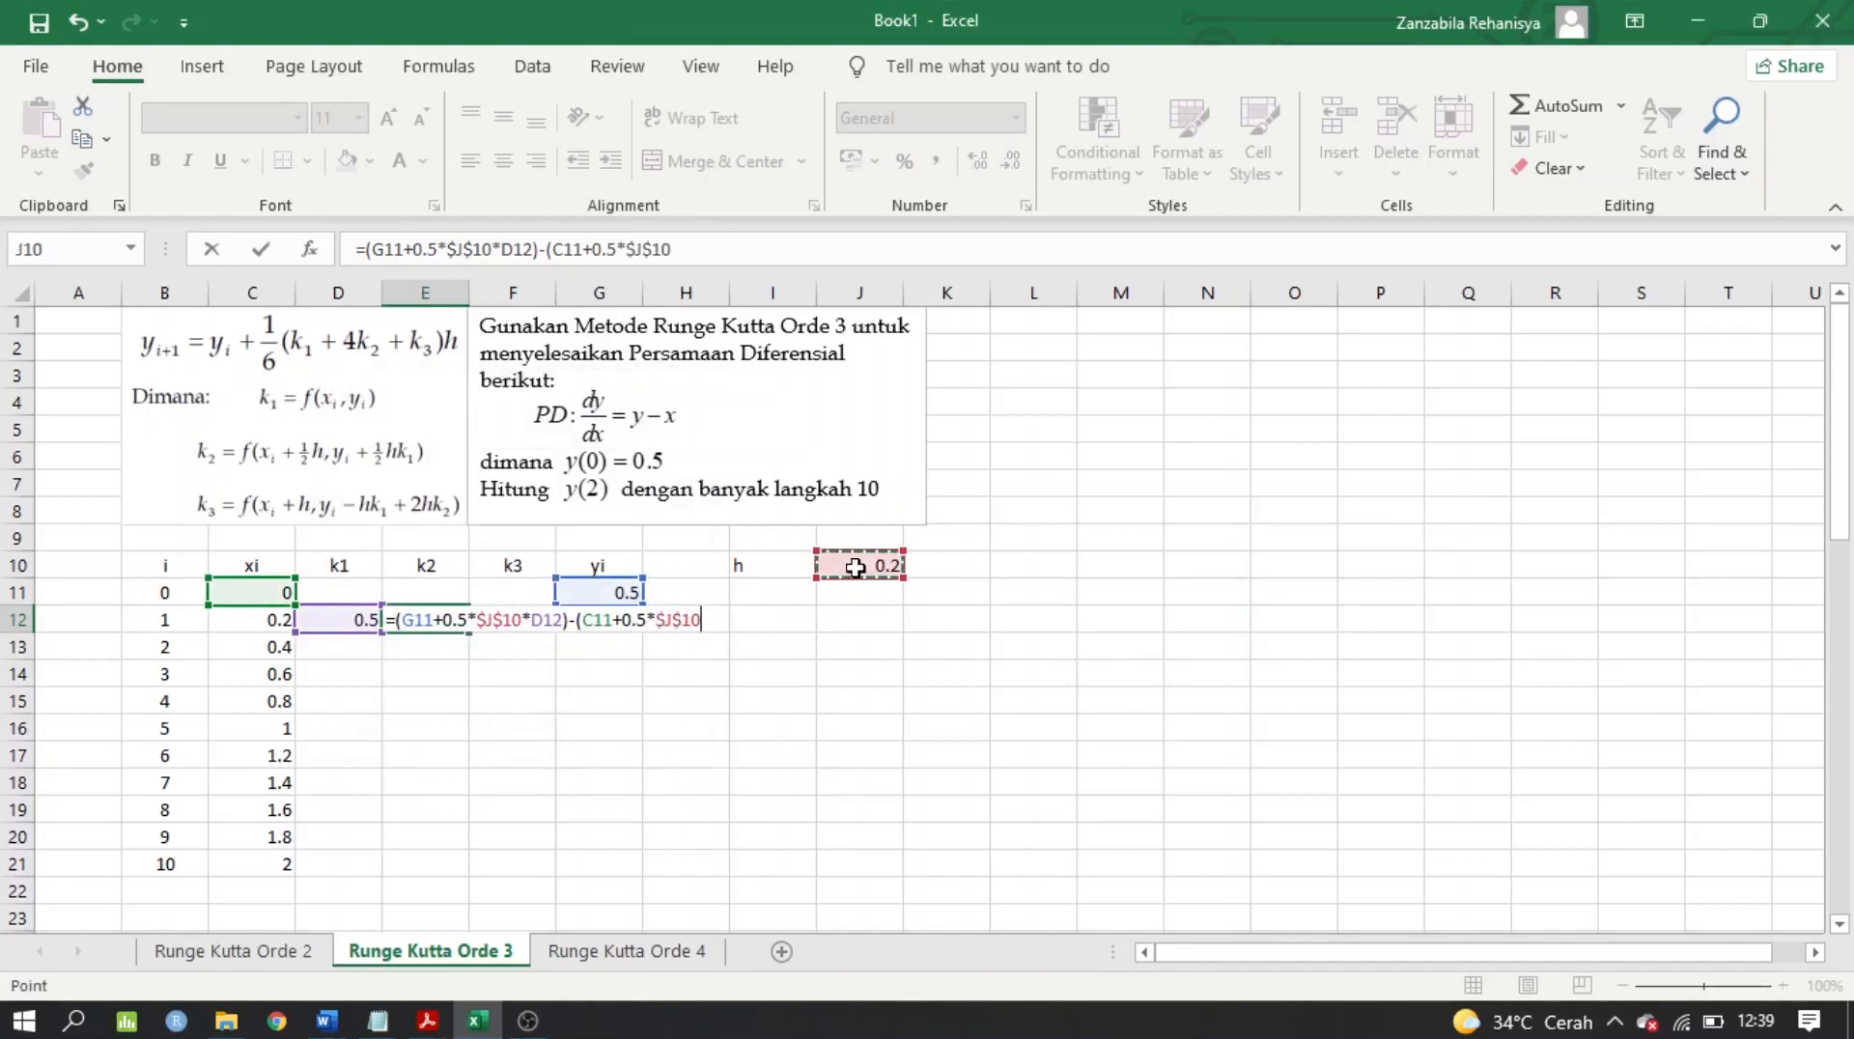
text())
key(Return)
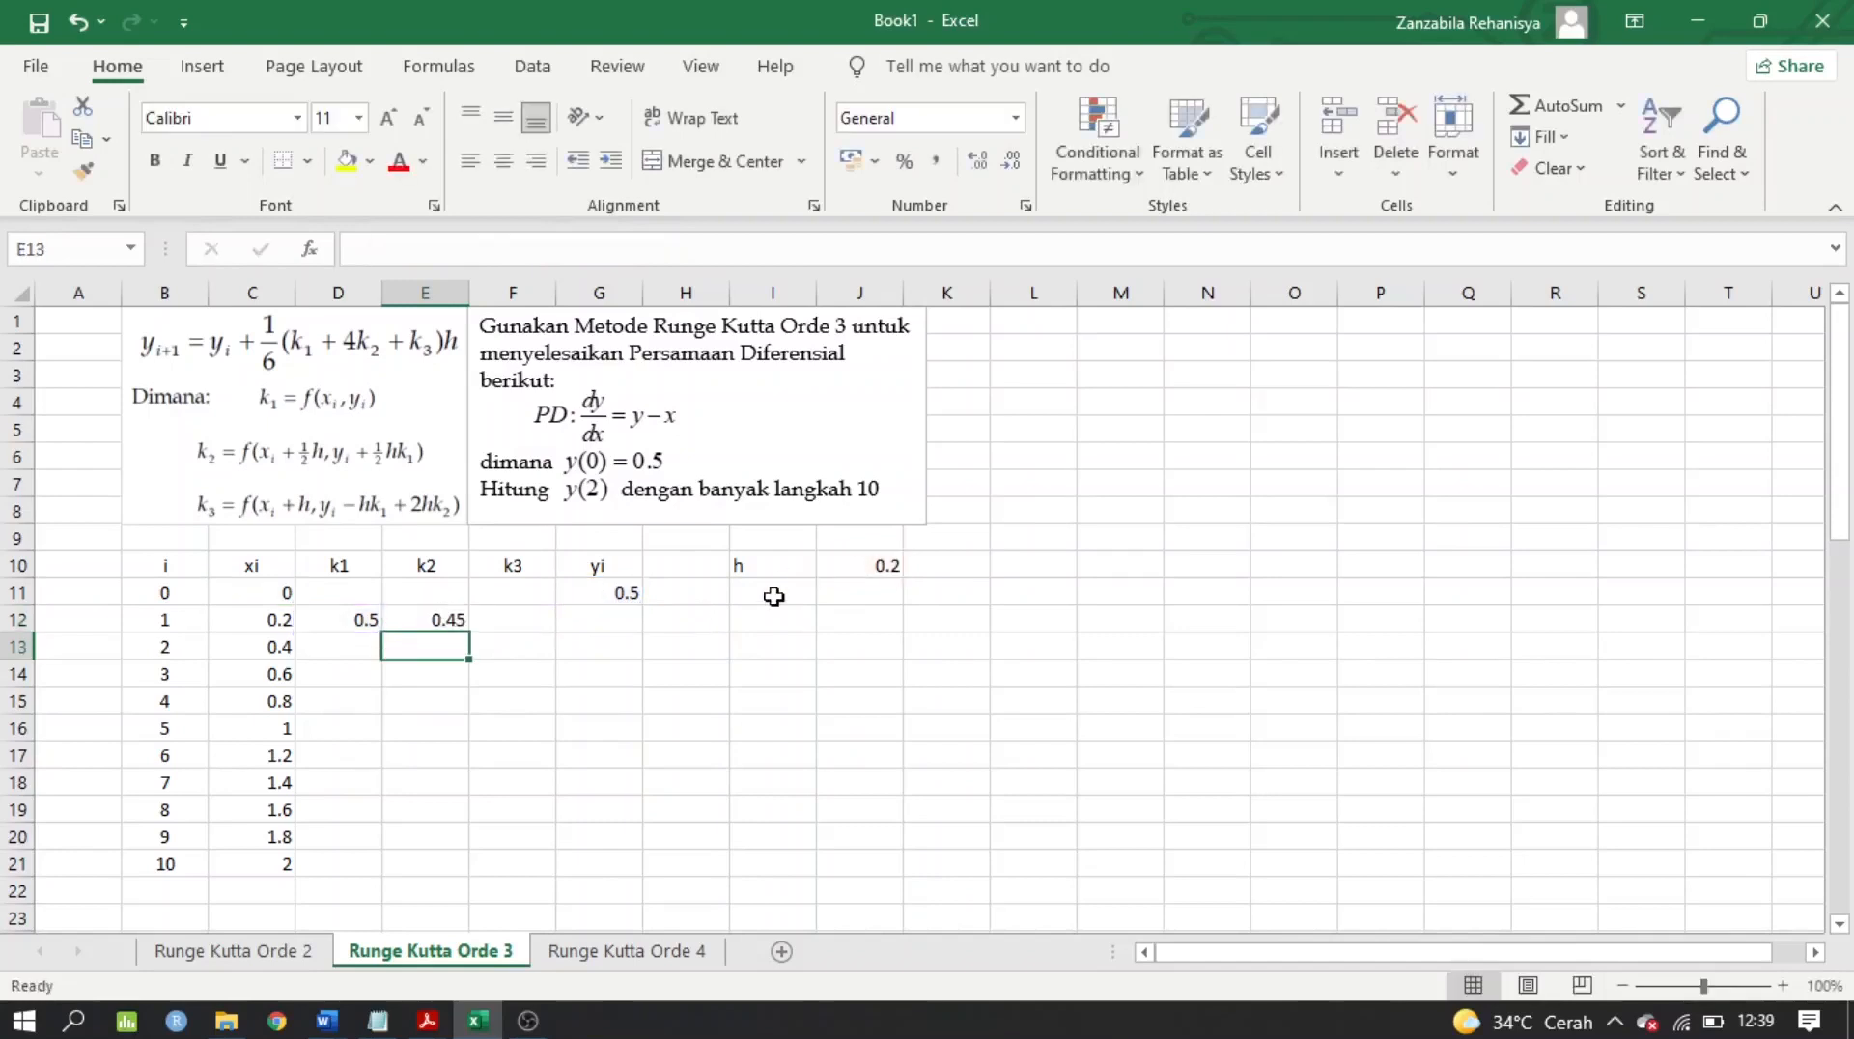
Calculate k3 for i = 1 in cell F12 with =(G11-$J$10*D12+2*$J$10*E12)-(C11+$J$10), keeping the references to h absolute
click(536, 610)
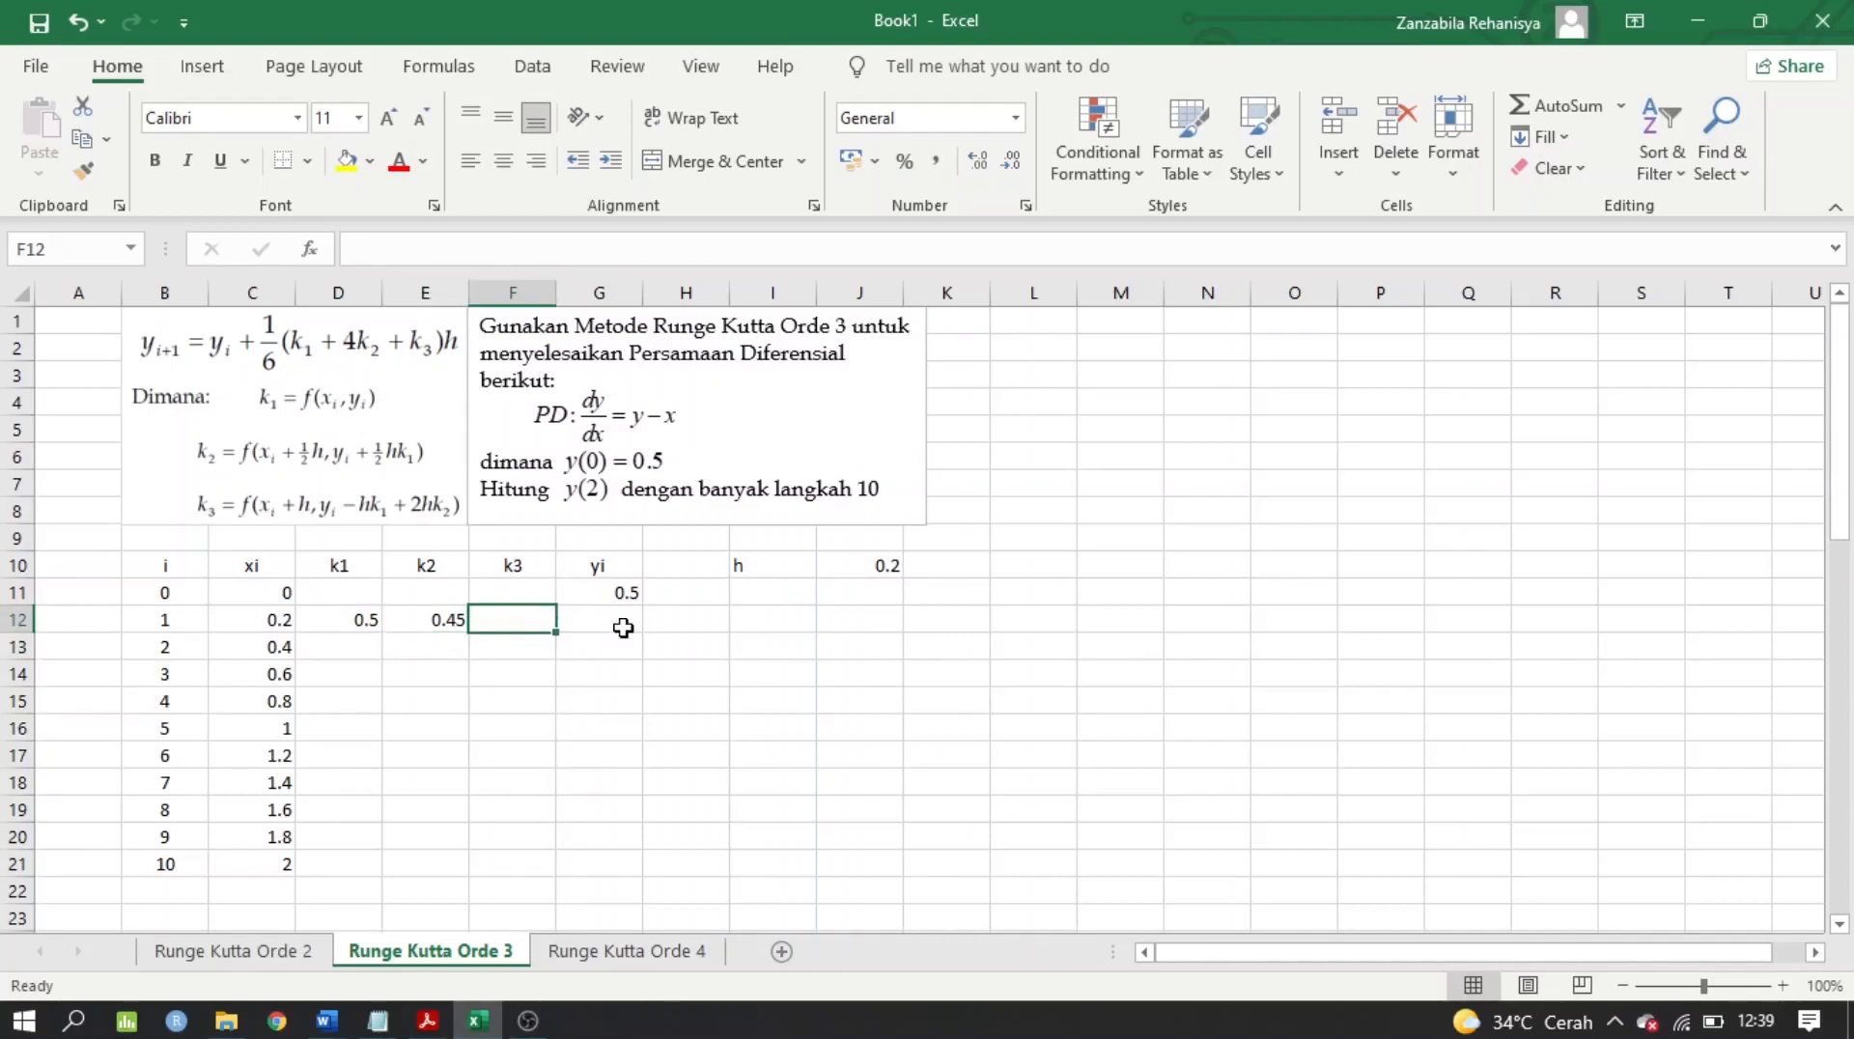
text(=)
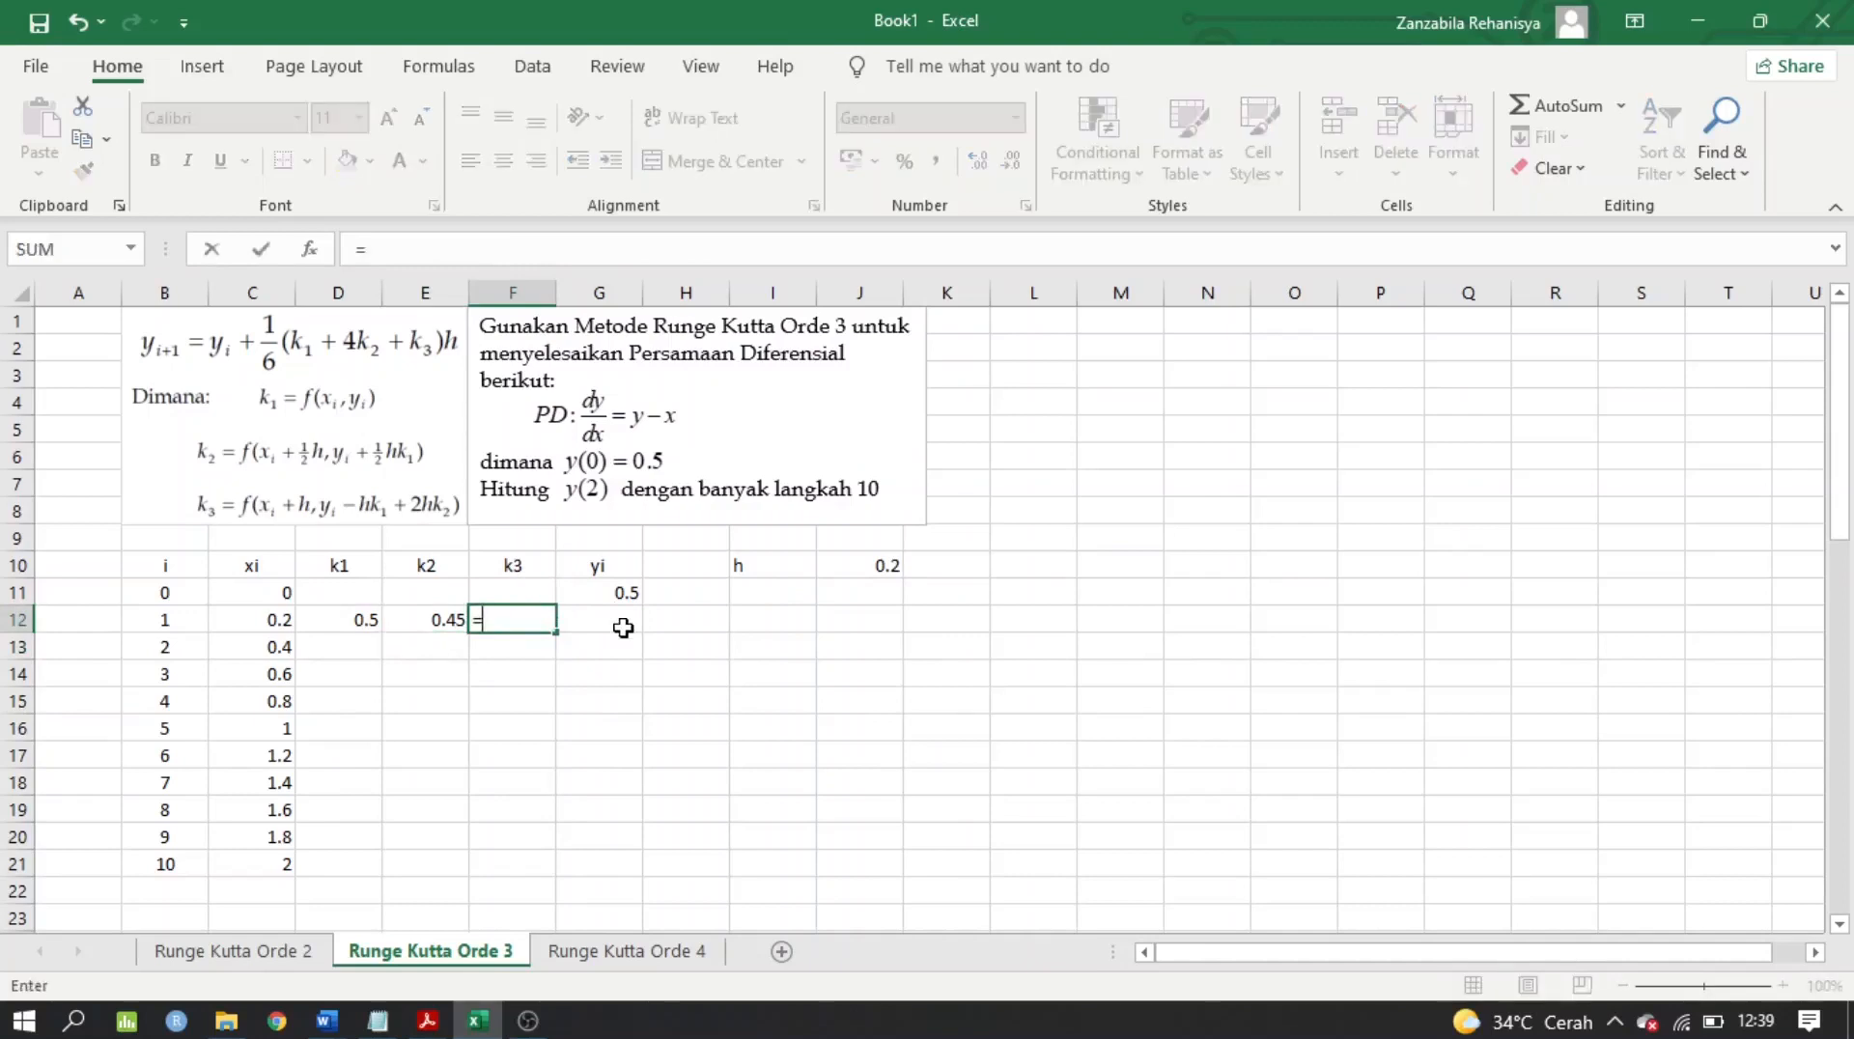
text(()
click(600, 588)
text(-)
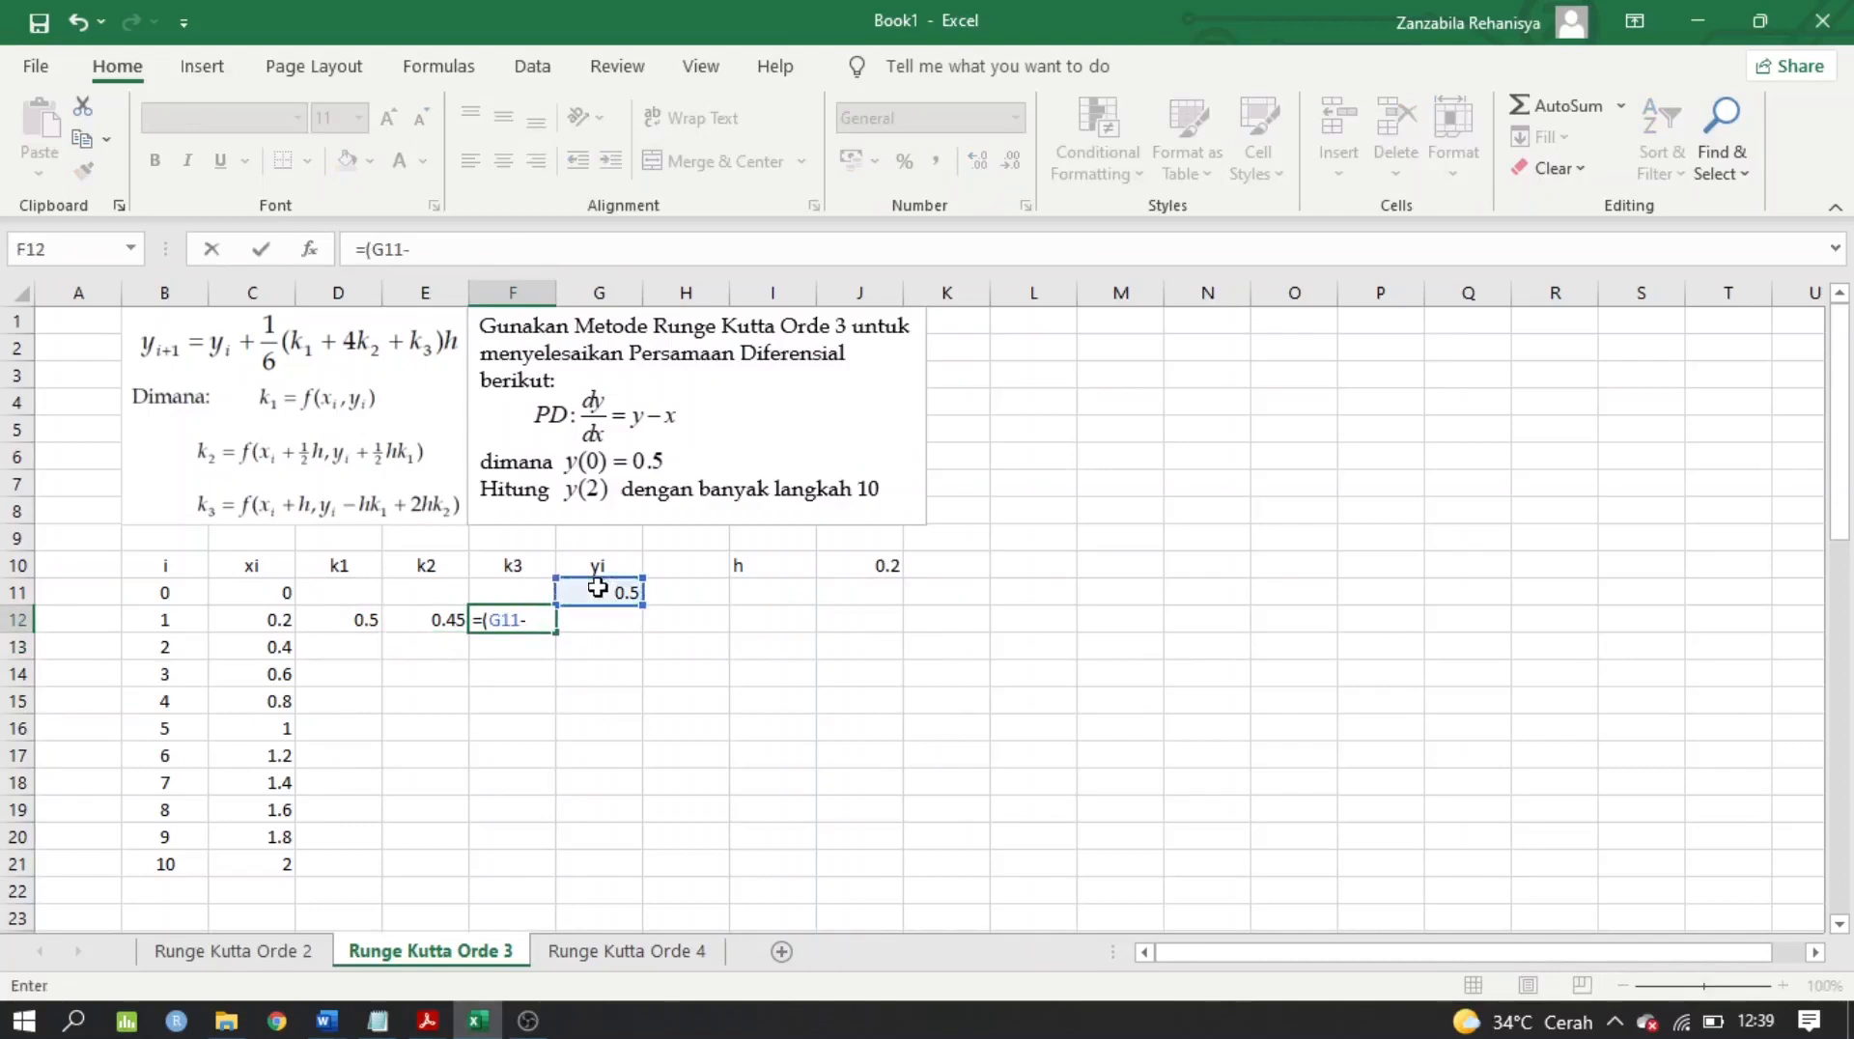
click(874, 564)
key(F4)
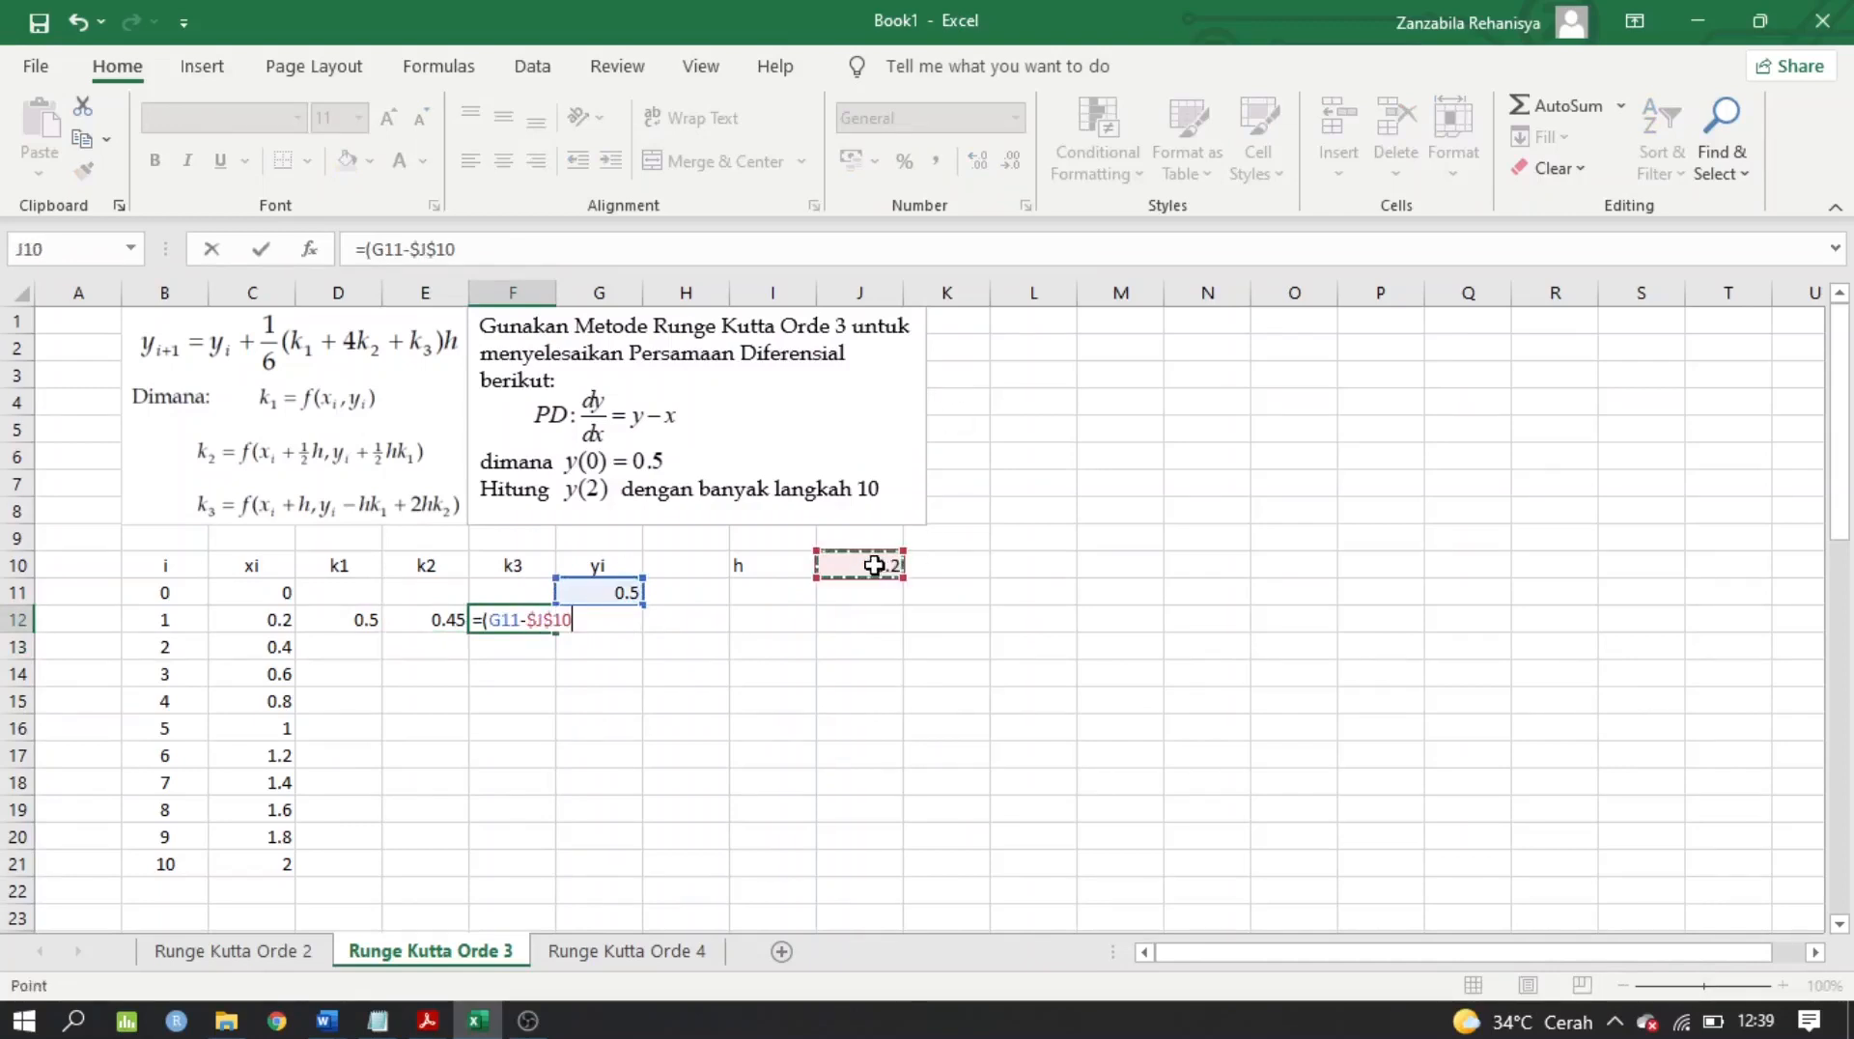
text(*)
click(341, 628)
text(+2*)
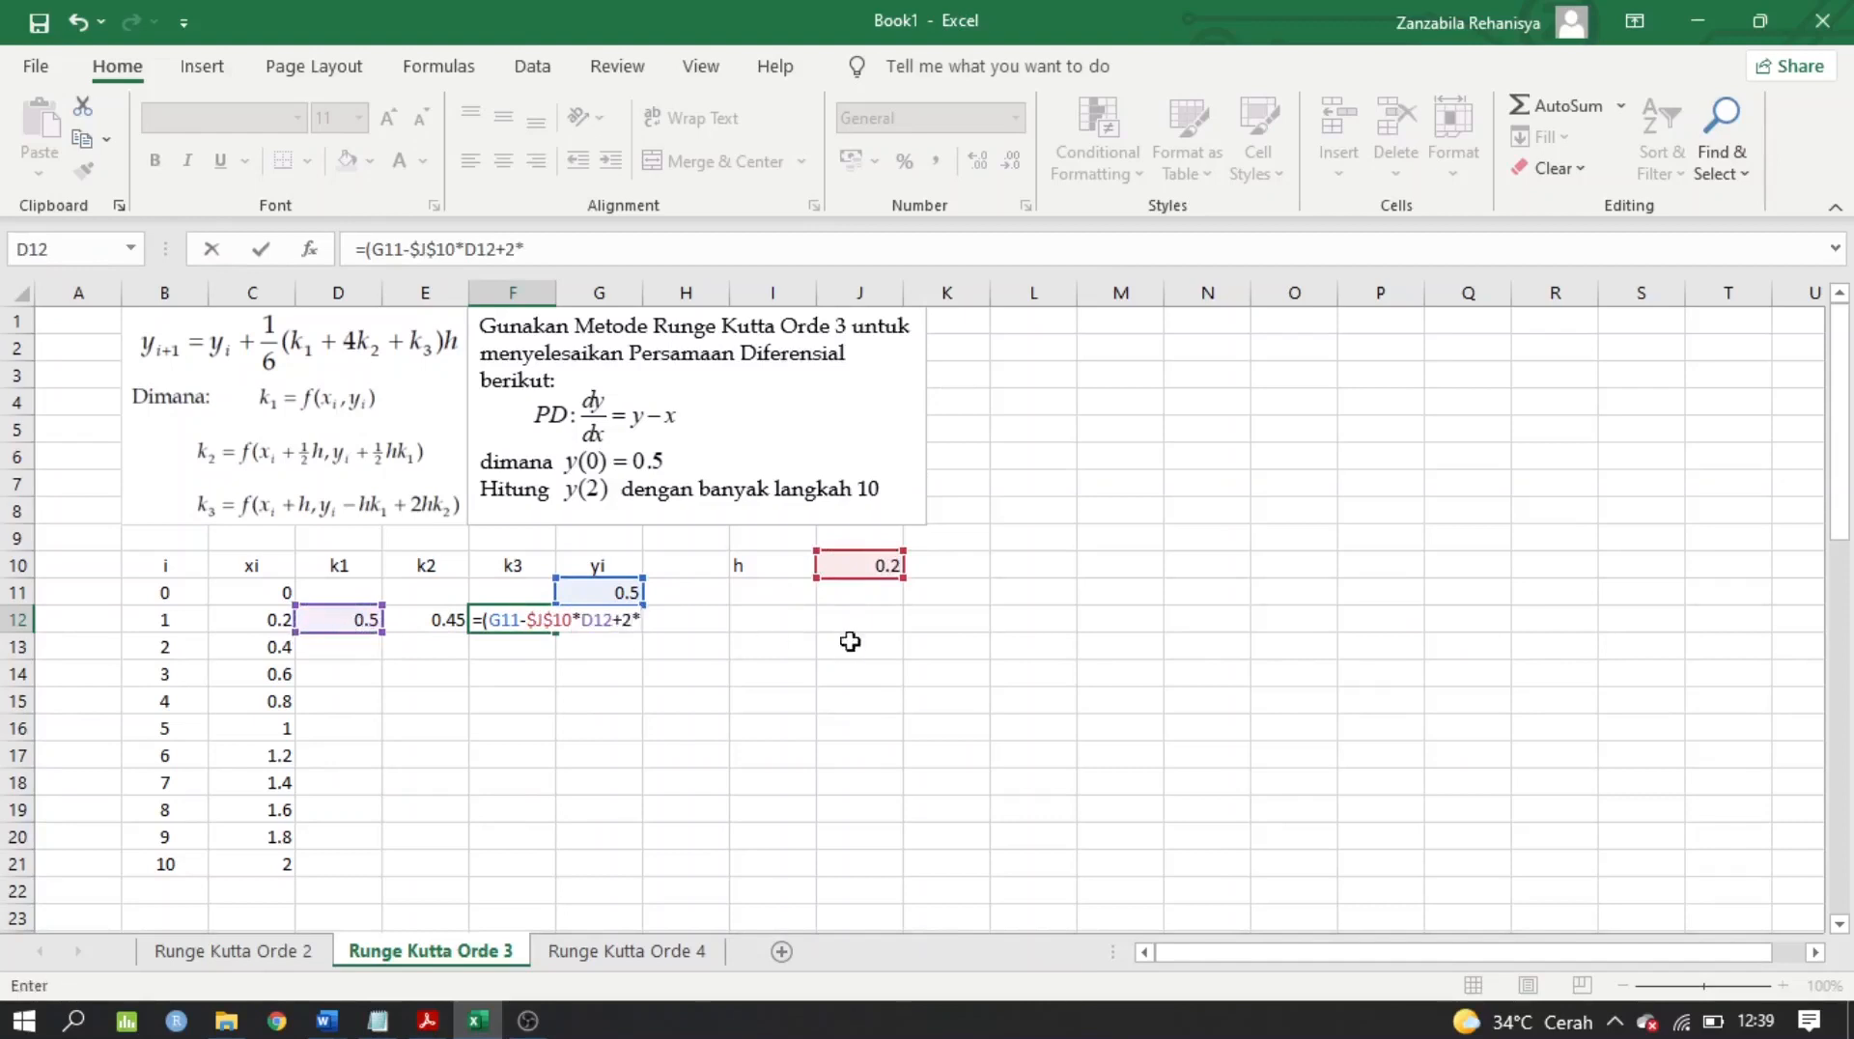
click(840, 560)
key(F4)
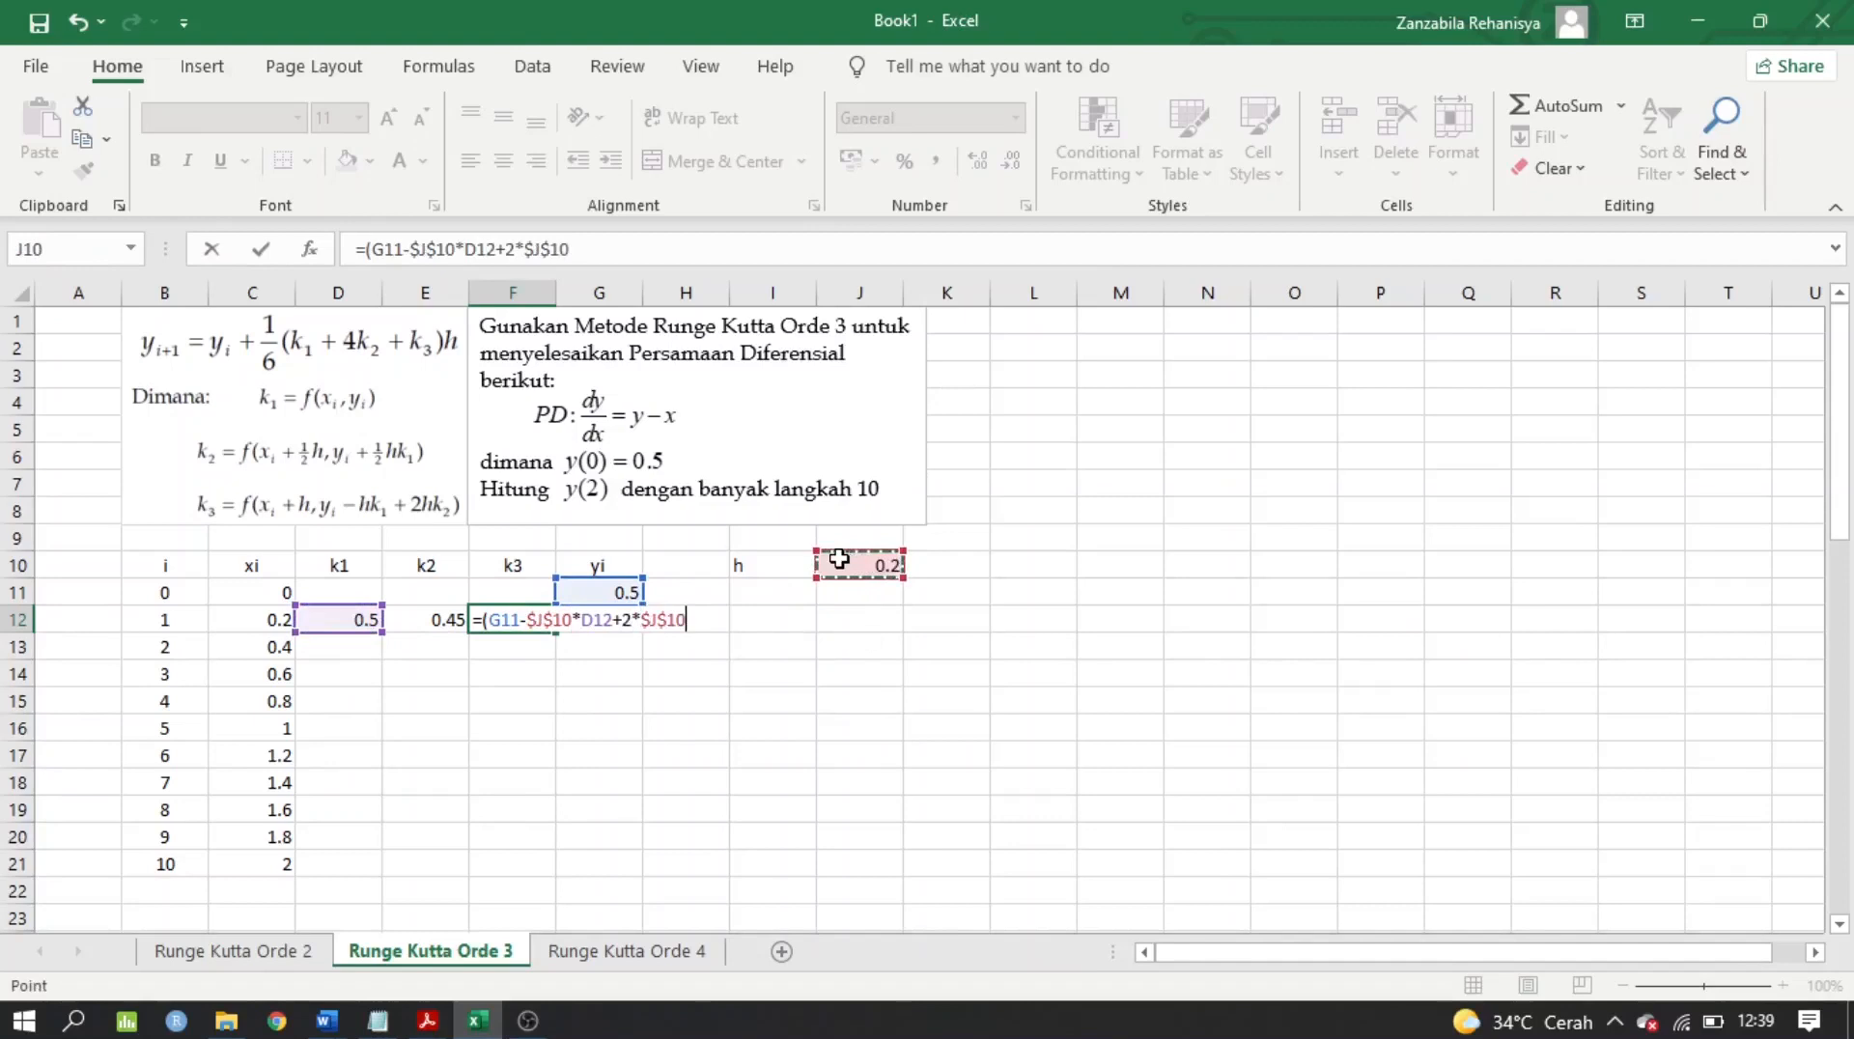
text(*)
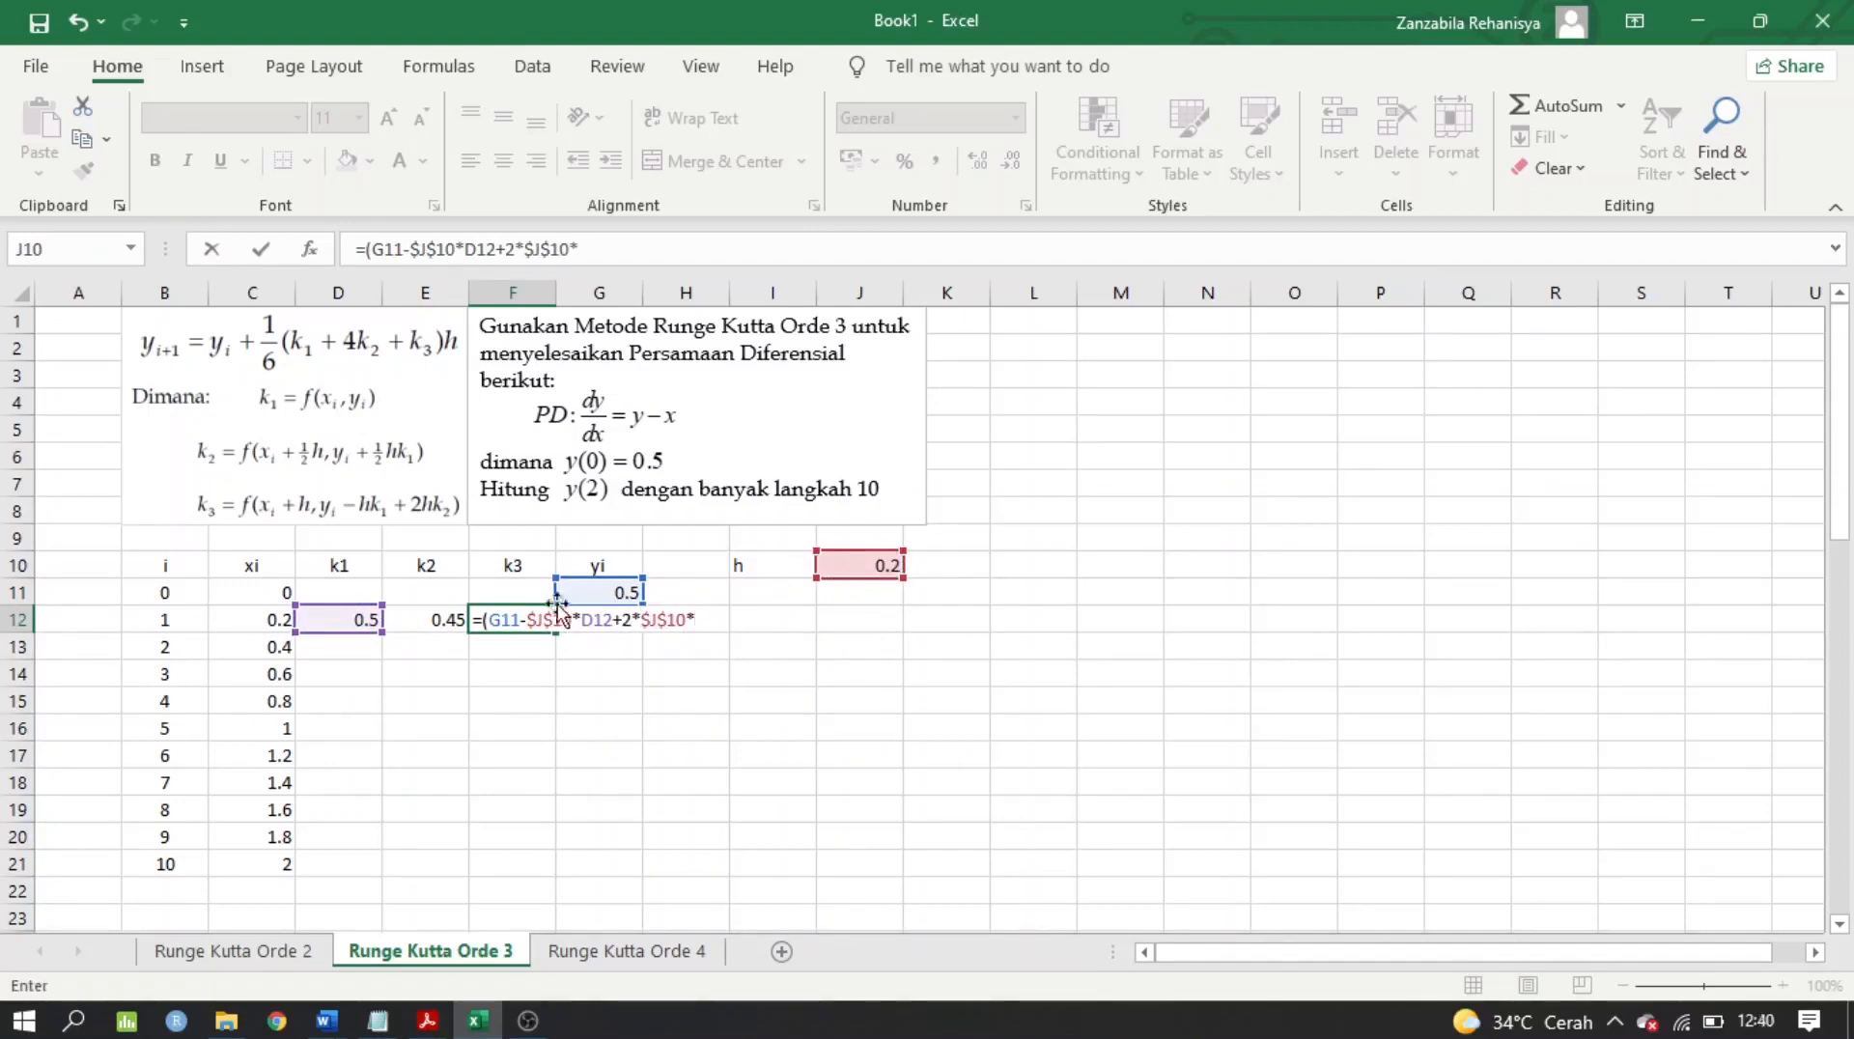
click(450, 615)
text())
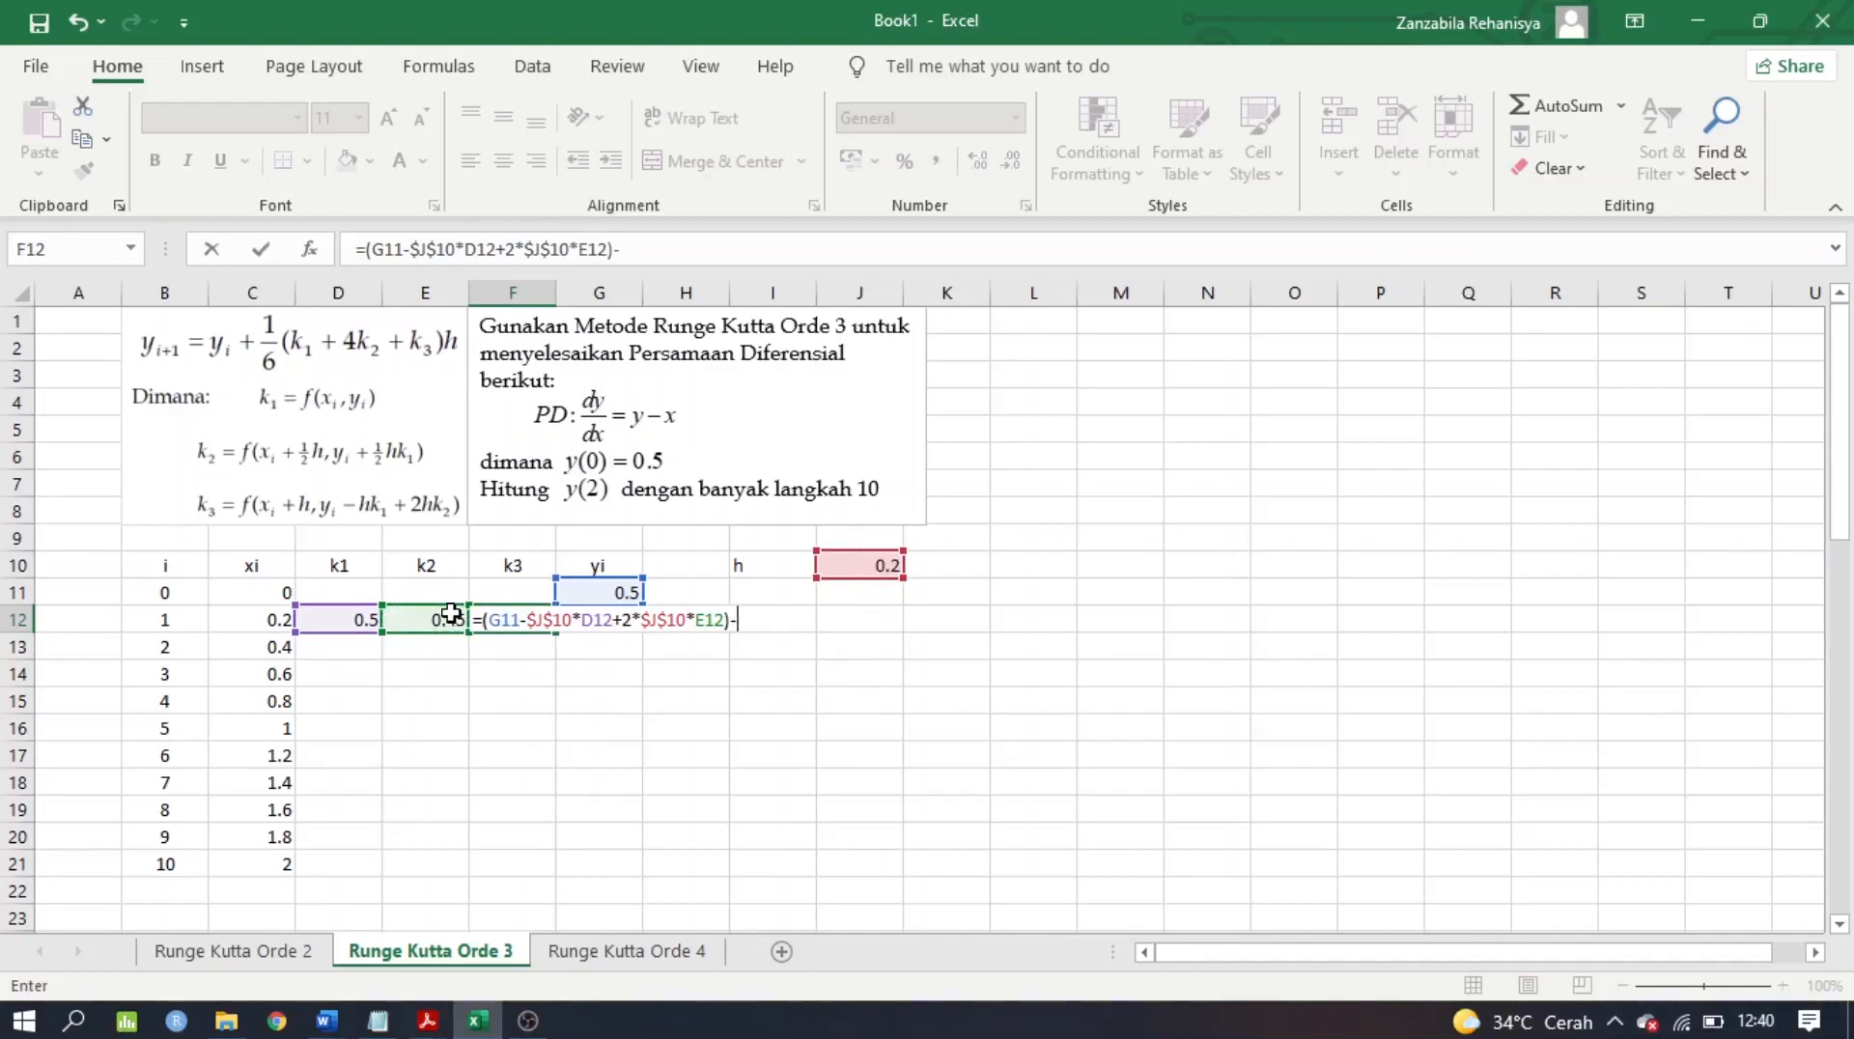
text(-()
click(255, 594)
text(+)
click(869, 568)
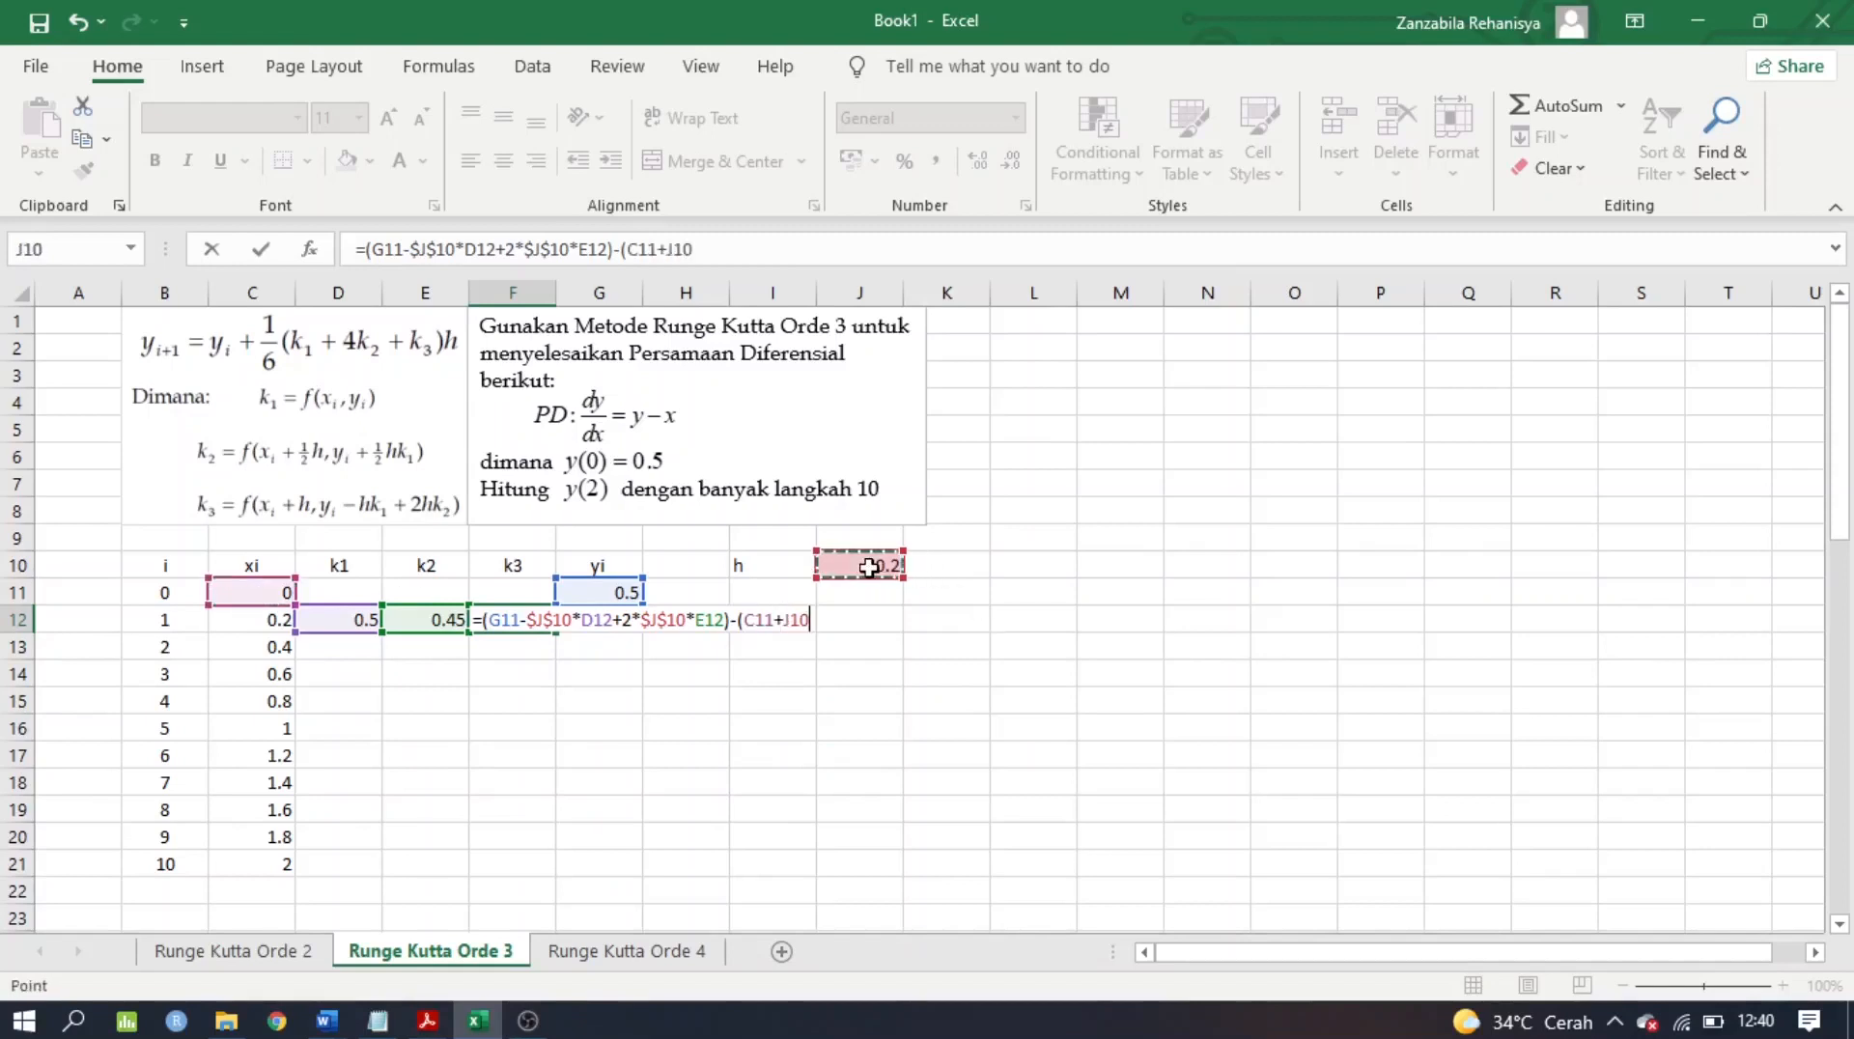
key(F4)
text())
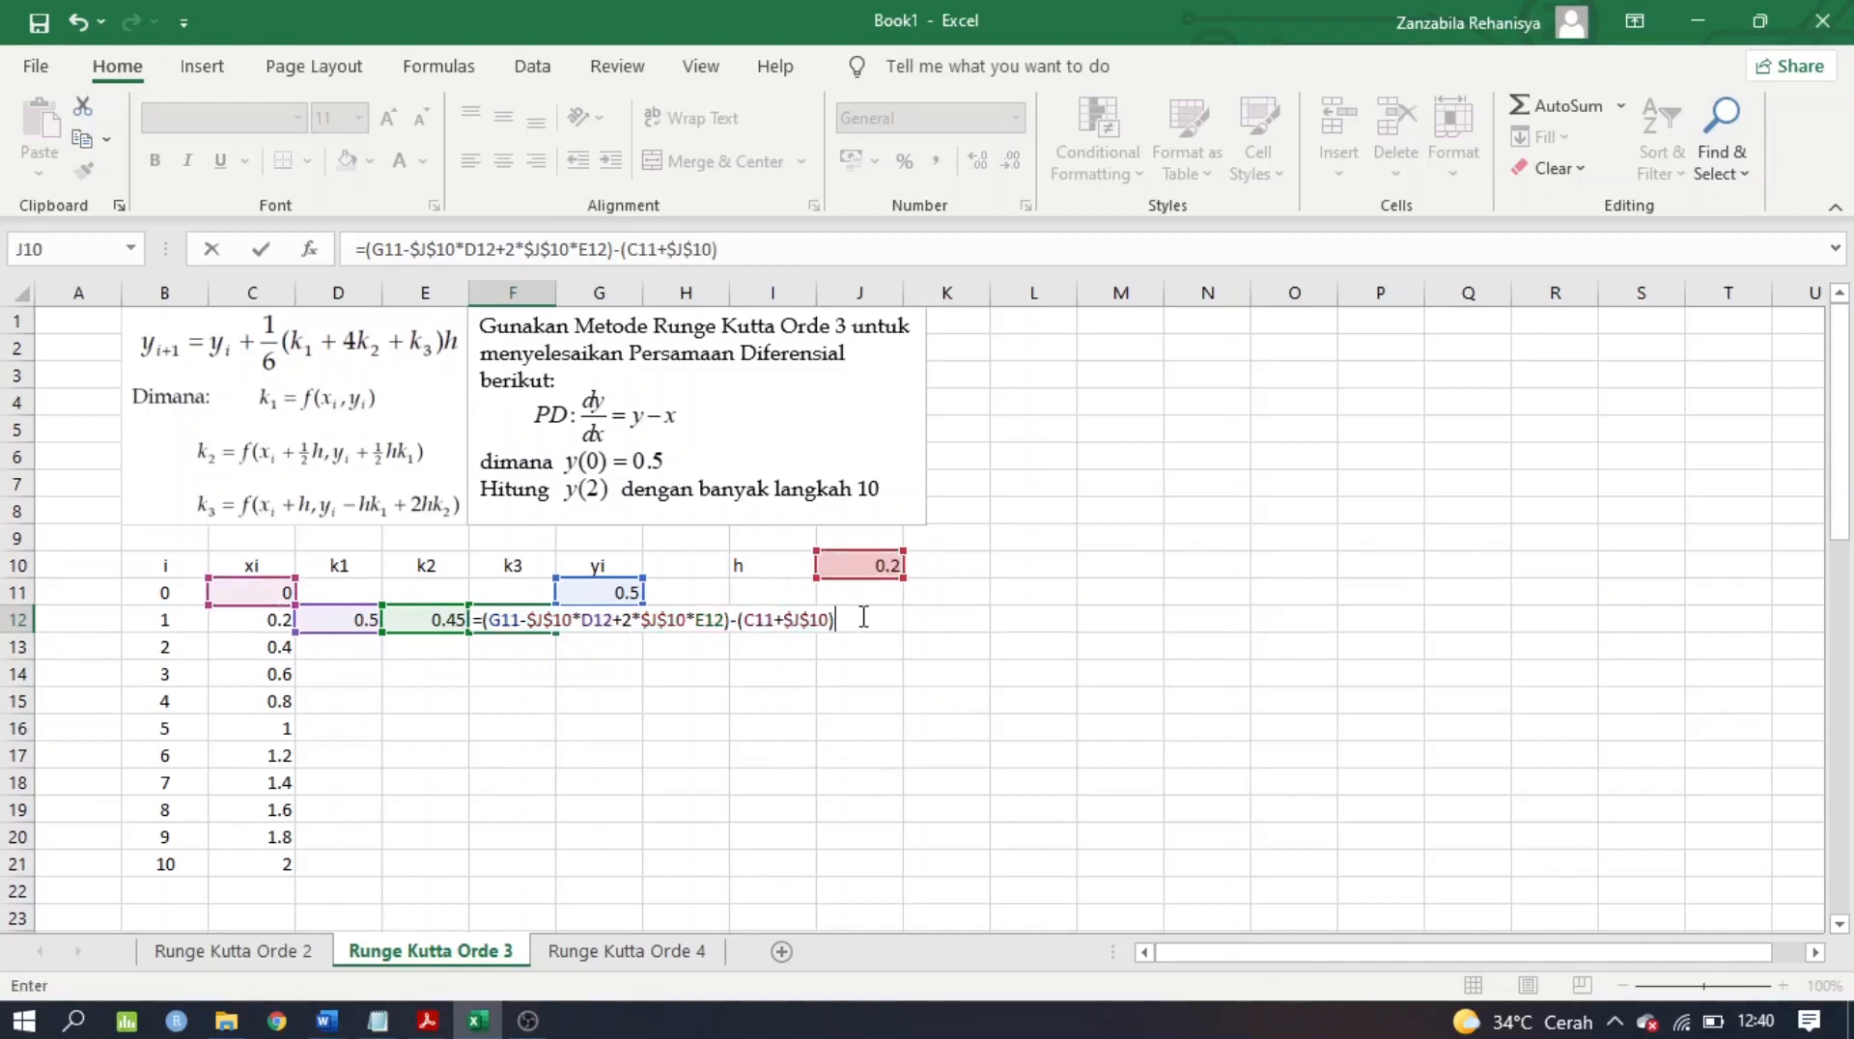
key(Return)
Calculate yi for i = 1 in cell G12 with =G11+1/6*(D12+4*E12+F12)*$J$10, keeping the reference to h absolute
click(592, 621)
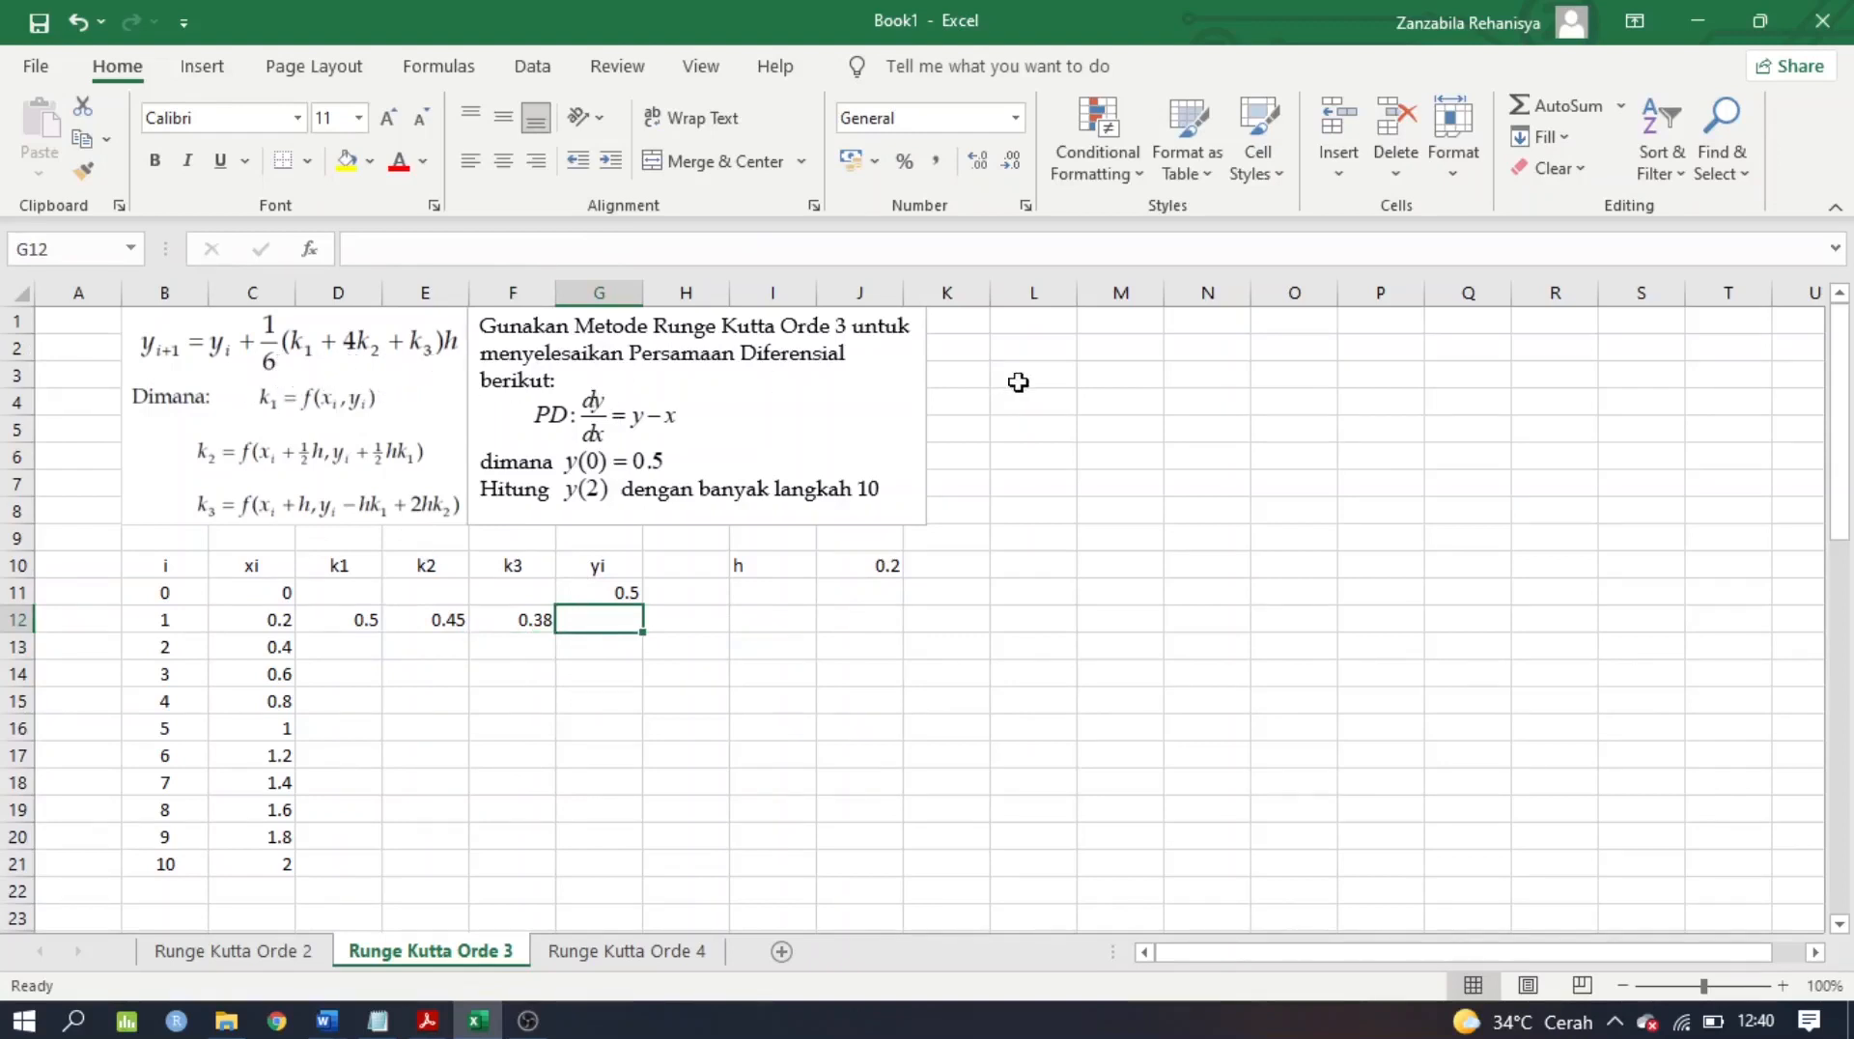
text(=)
key(Up)
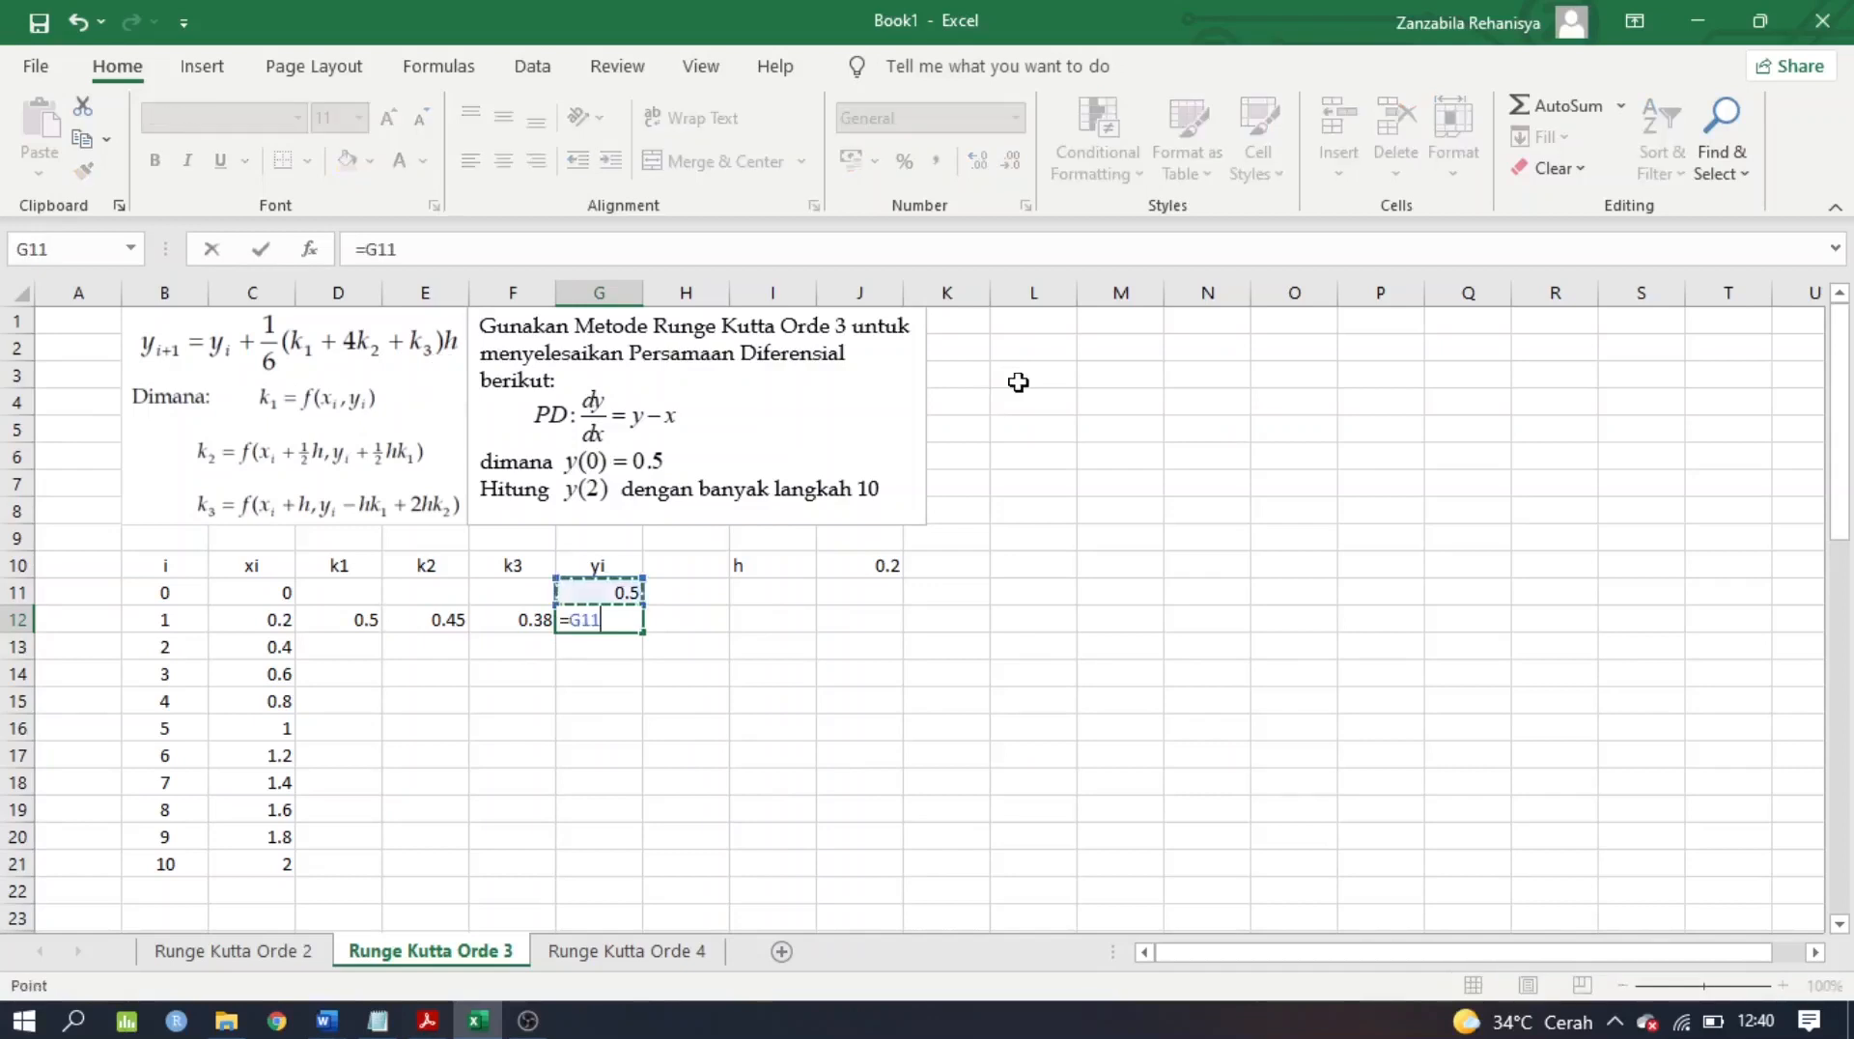
text(+1/6*()
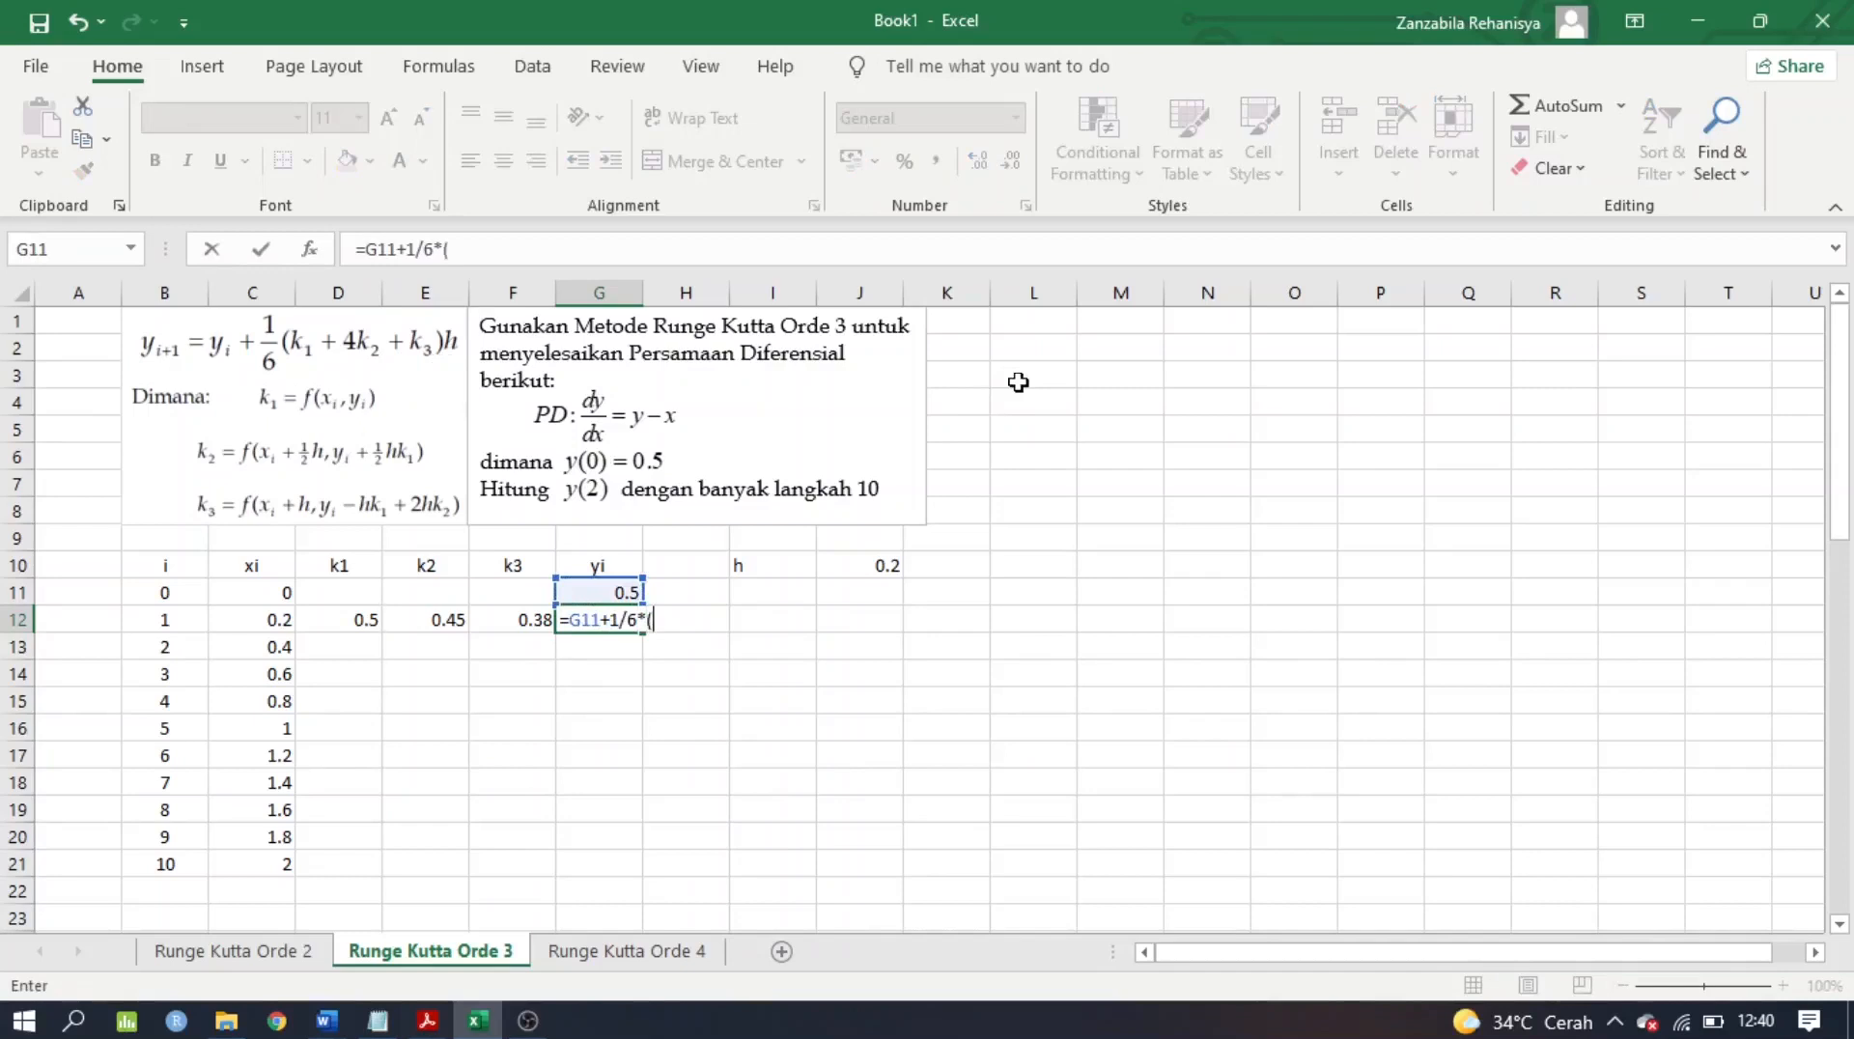
click(353, 619)
text(+4*)
click(414, 619)
text(+)
click(495, 619)
text())
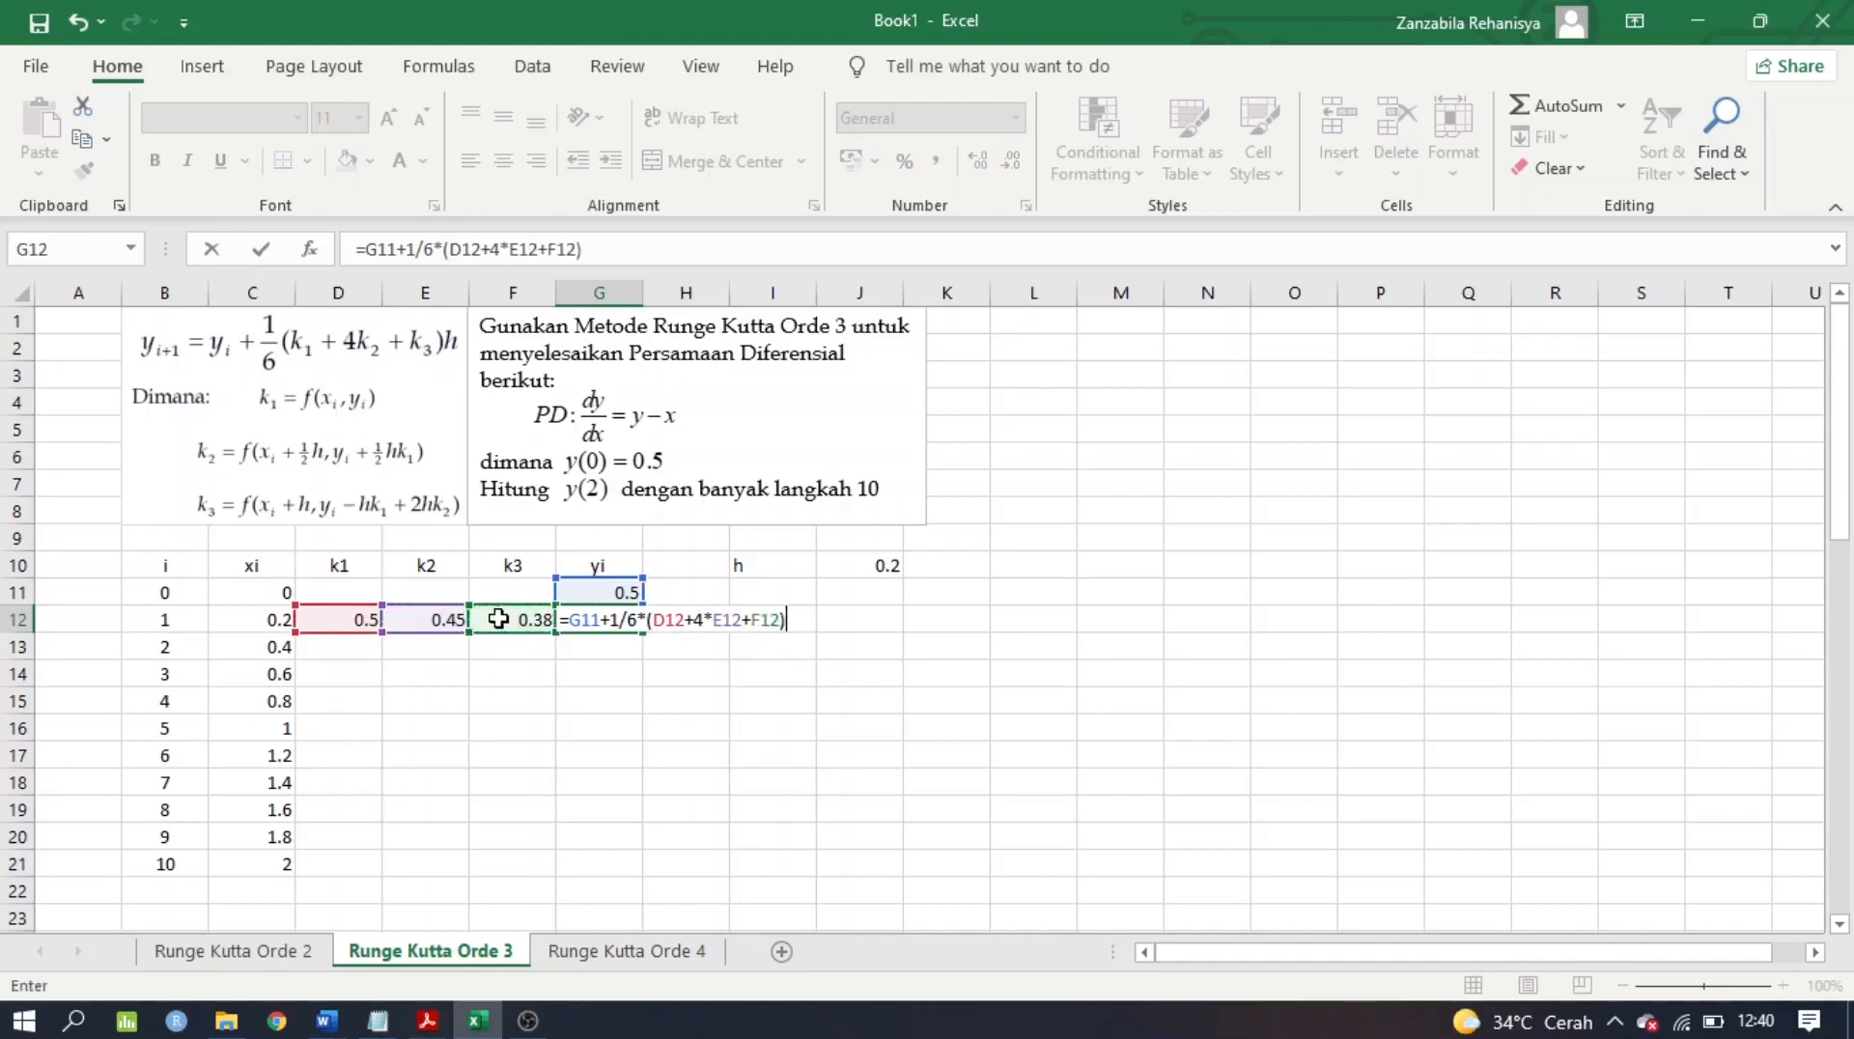
text(*)
click(861, 563)
key(F4)
key(Return)
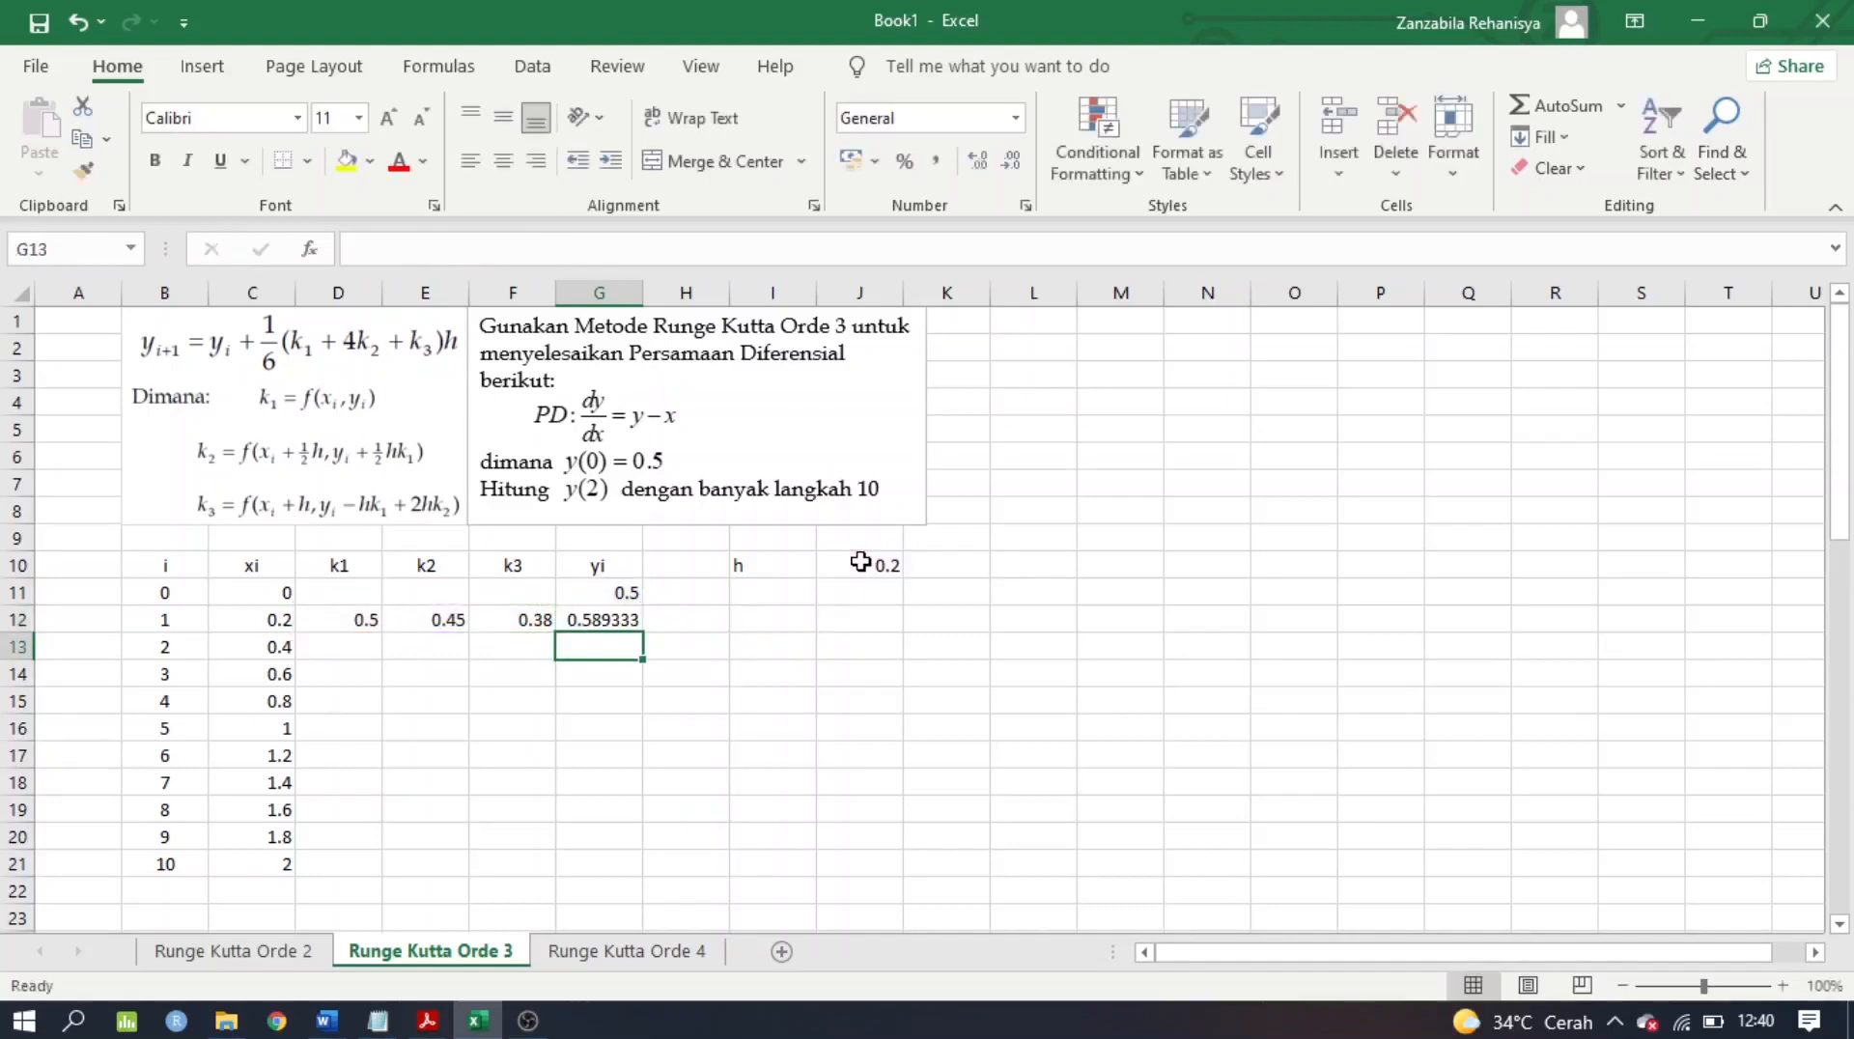
Fill the k1, k2, k3 and yi formulas from D12:G12 down to row 21
drag(364, 618, 612, 621)
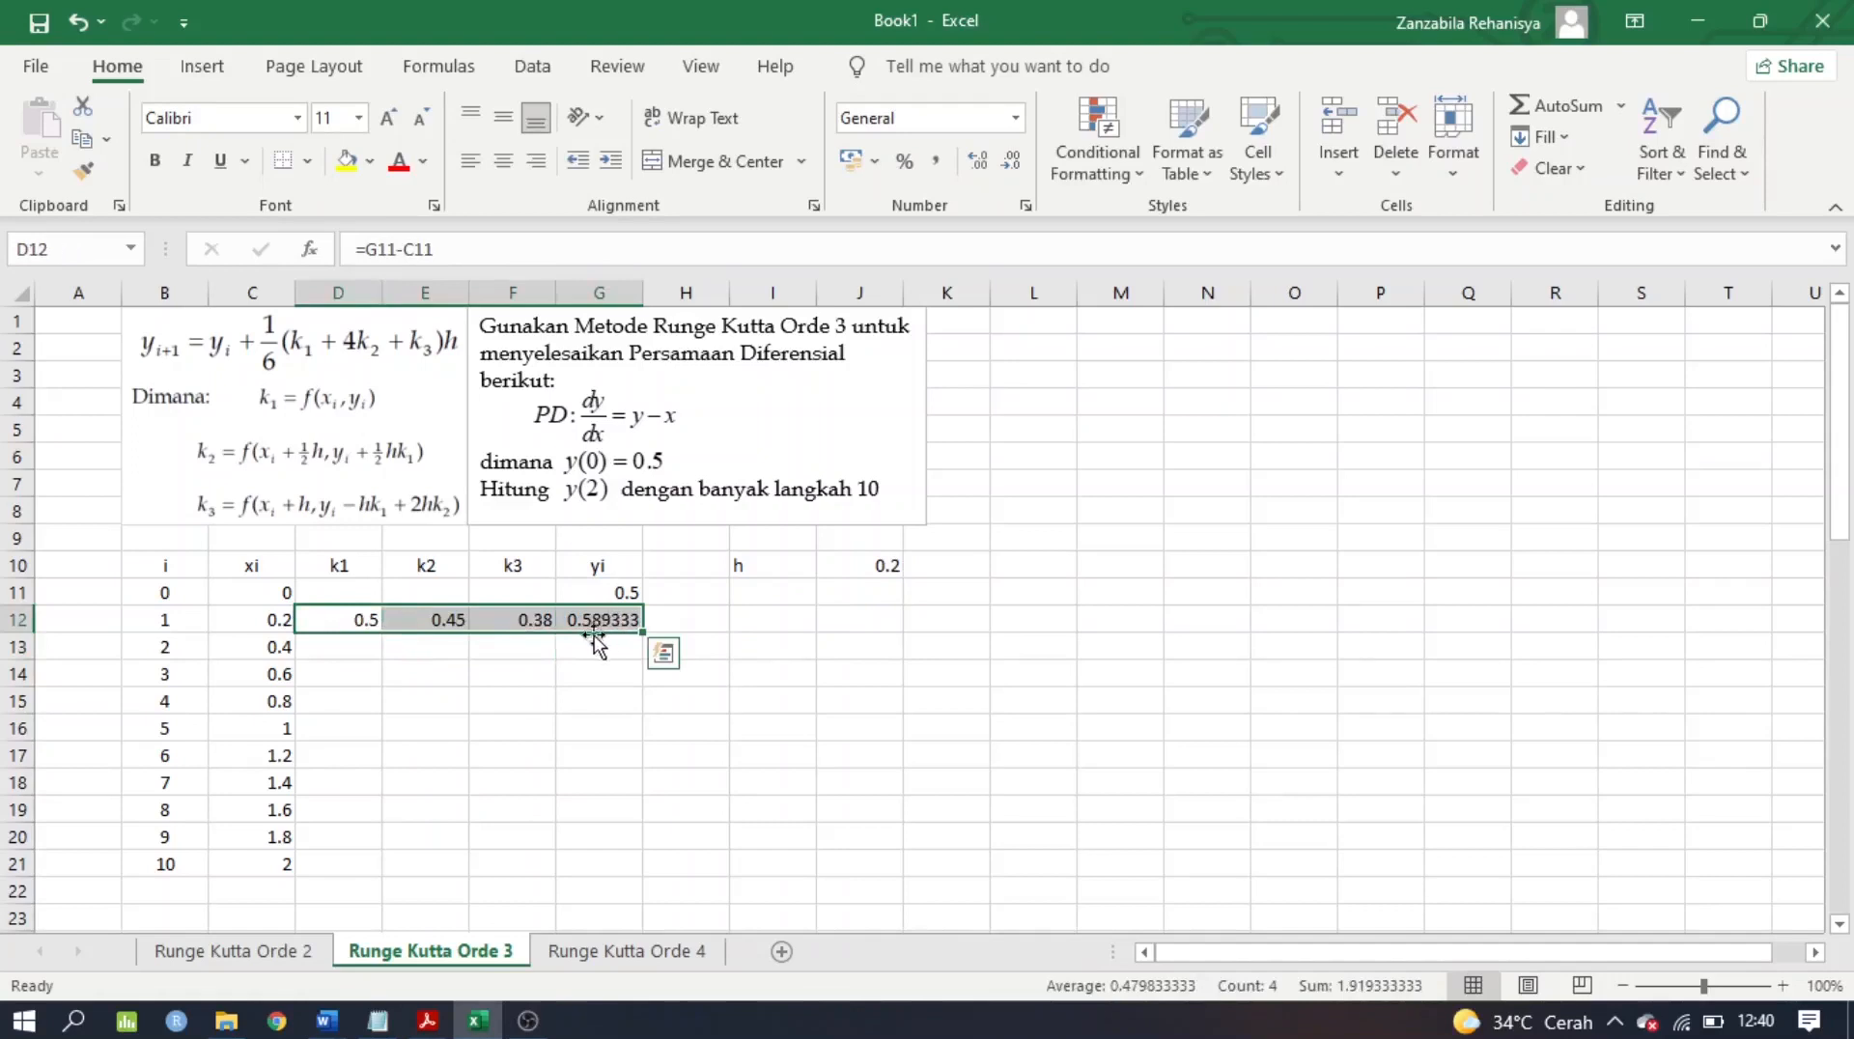
drag(642, 633, 656, 873)
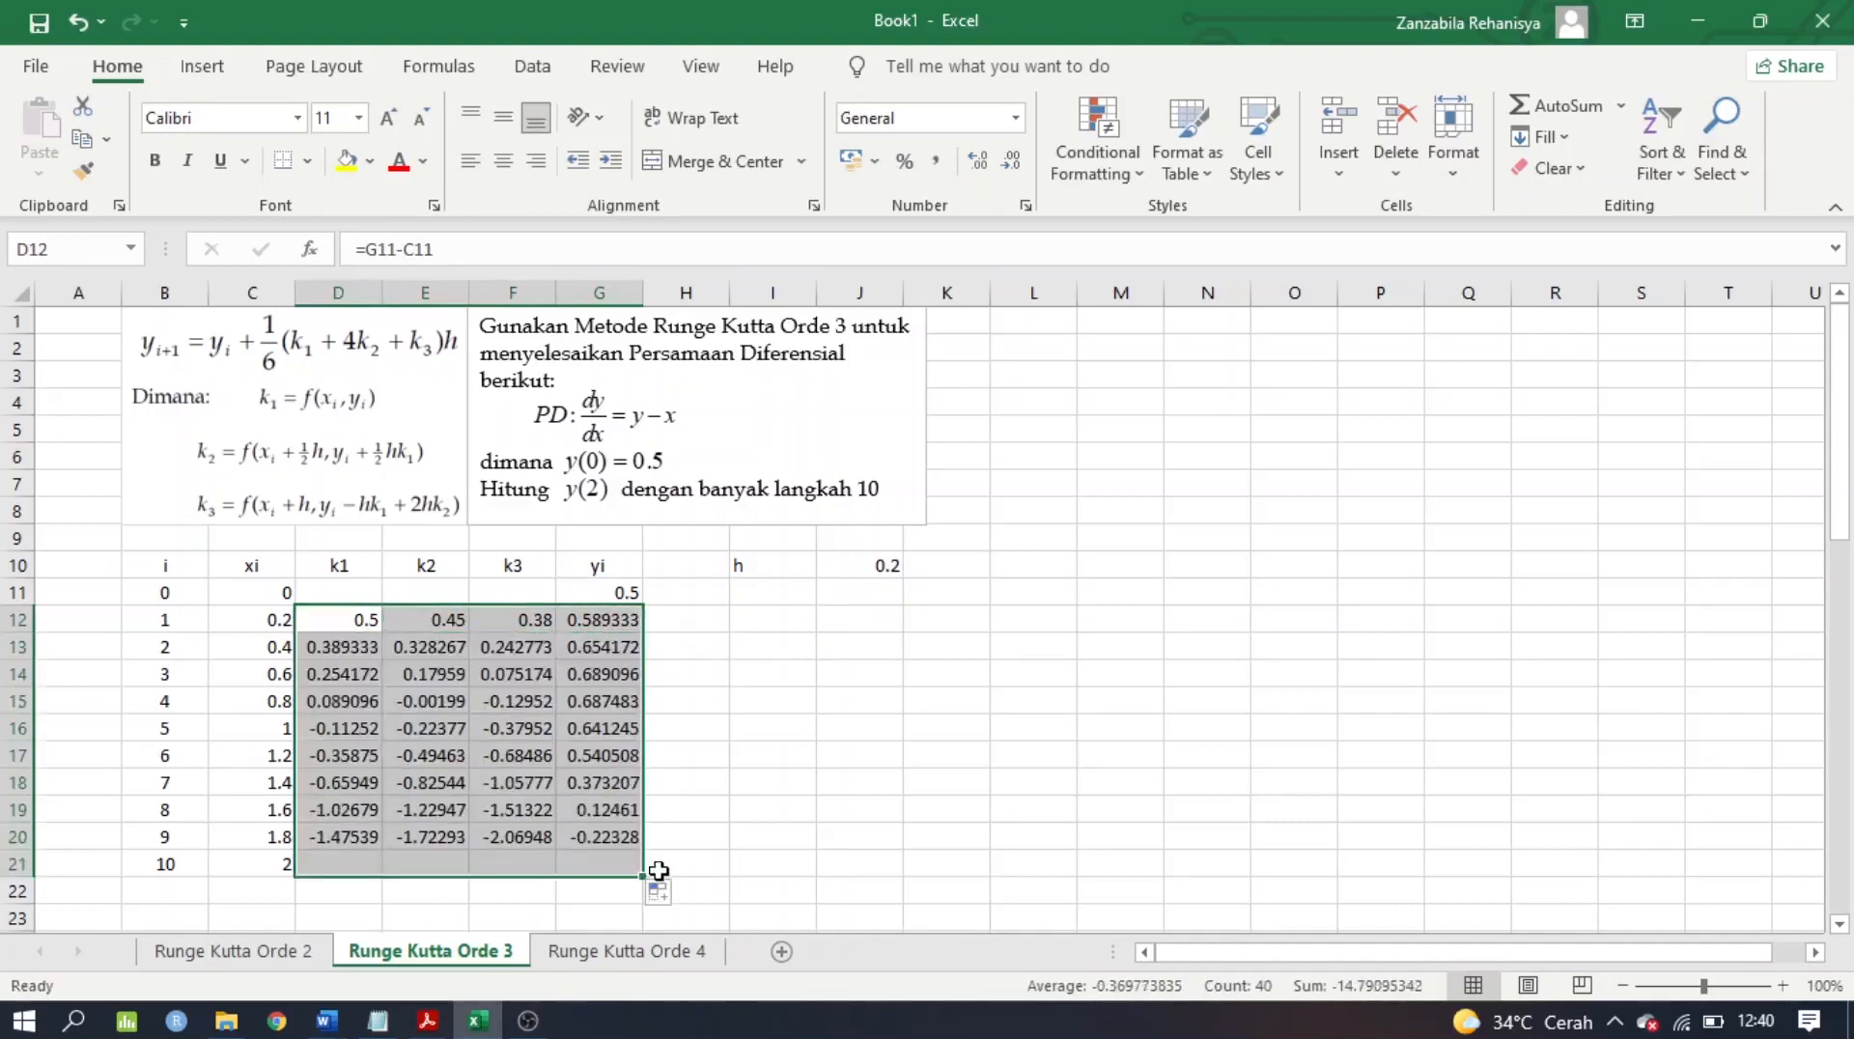
click(672, 819)
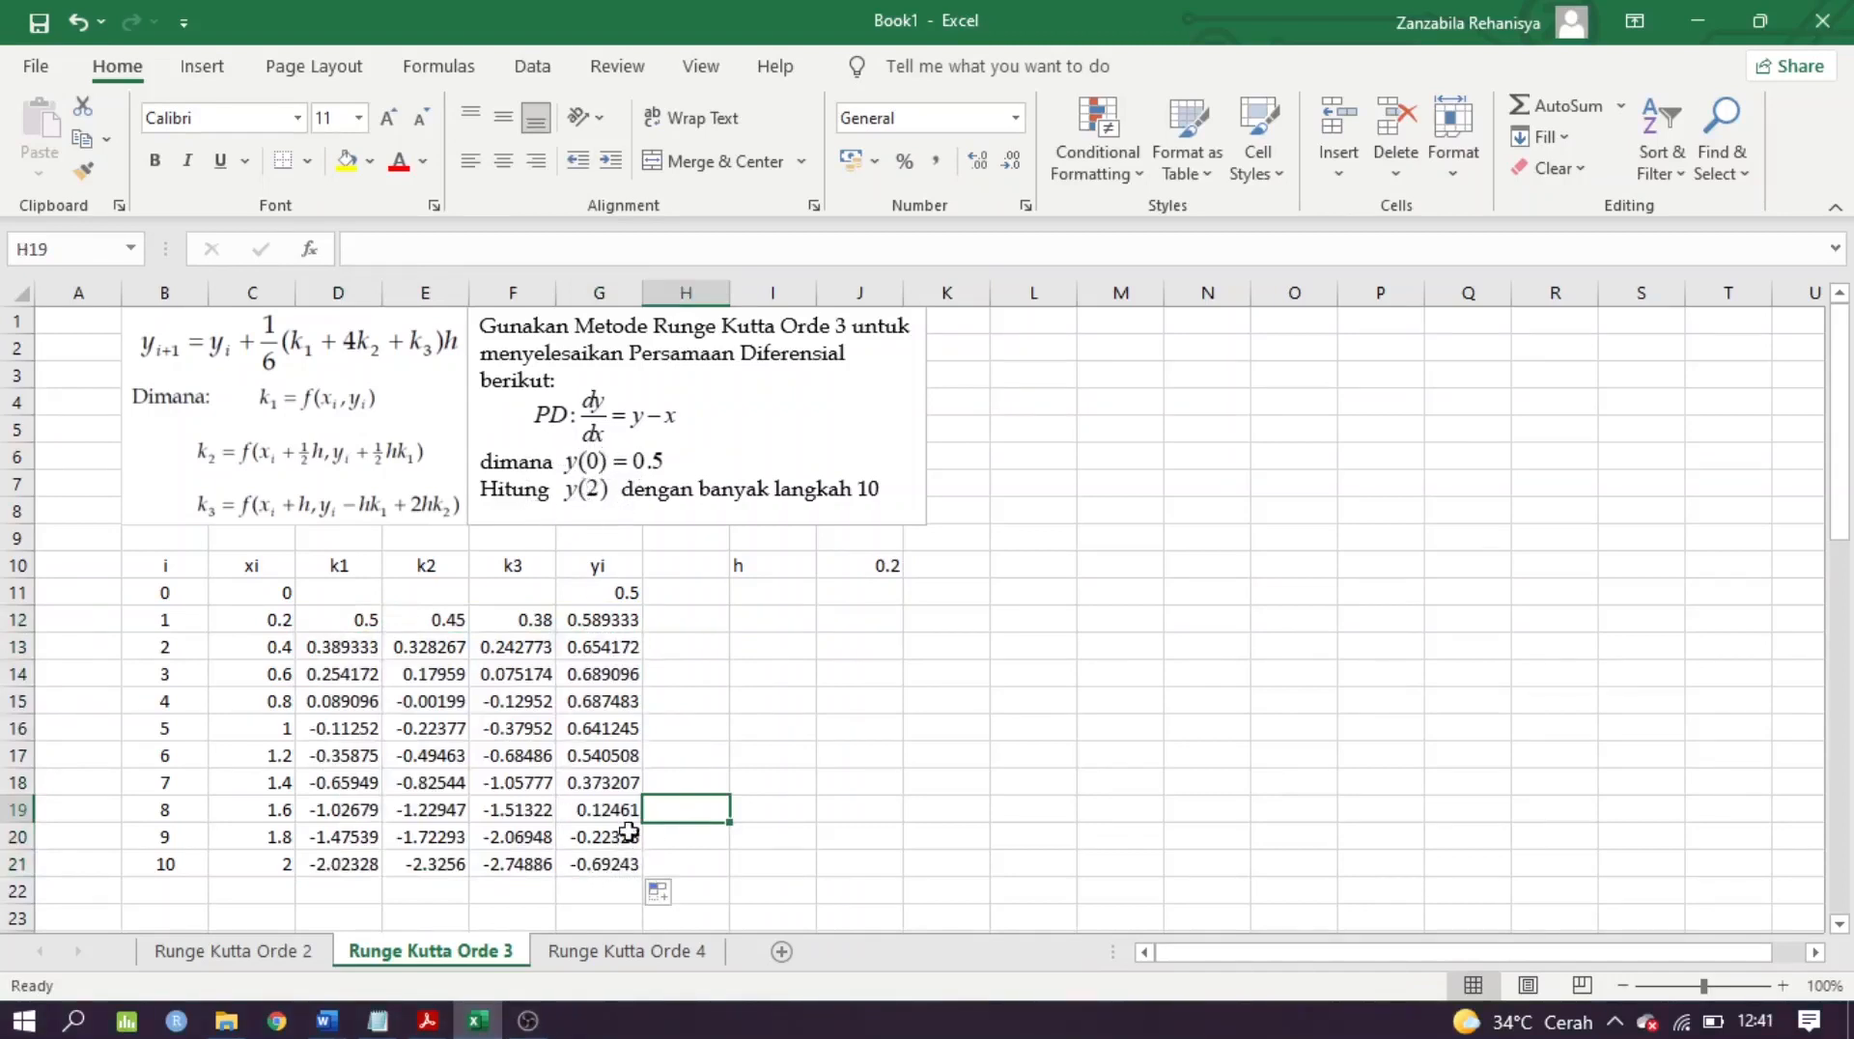
Make the final yi value for i = 10 in cell G21 bold
click(606, 864)
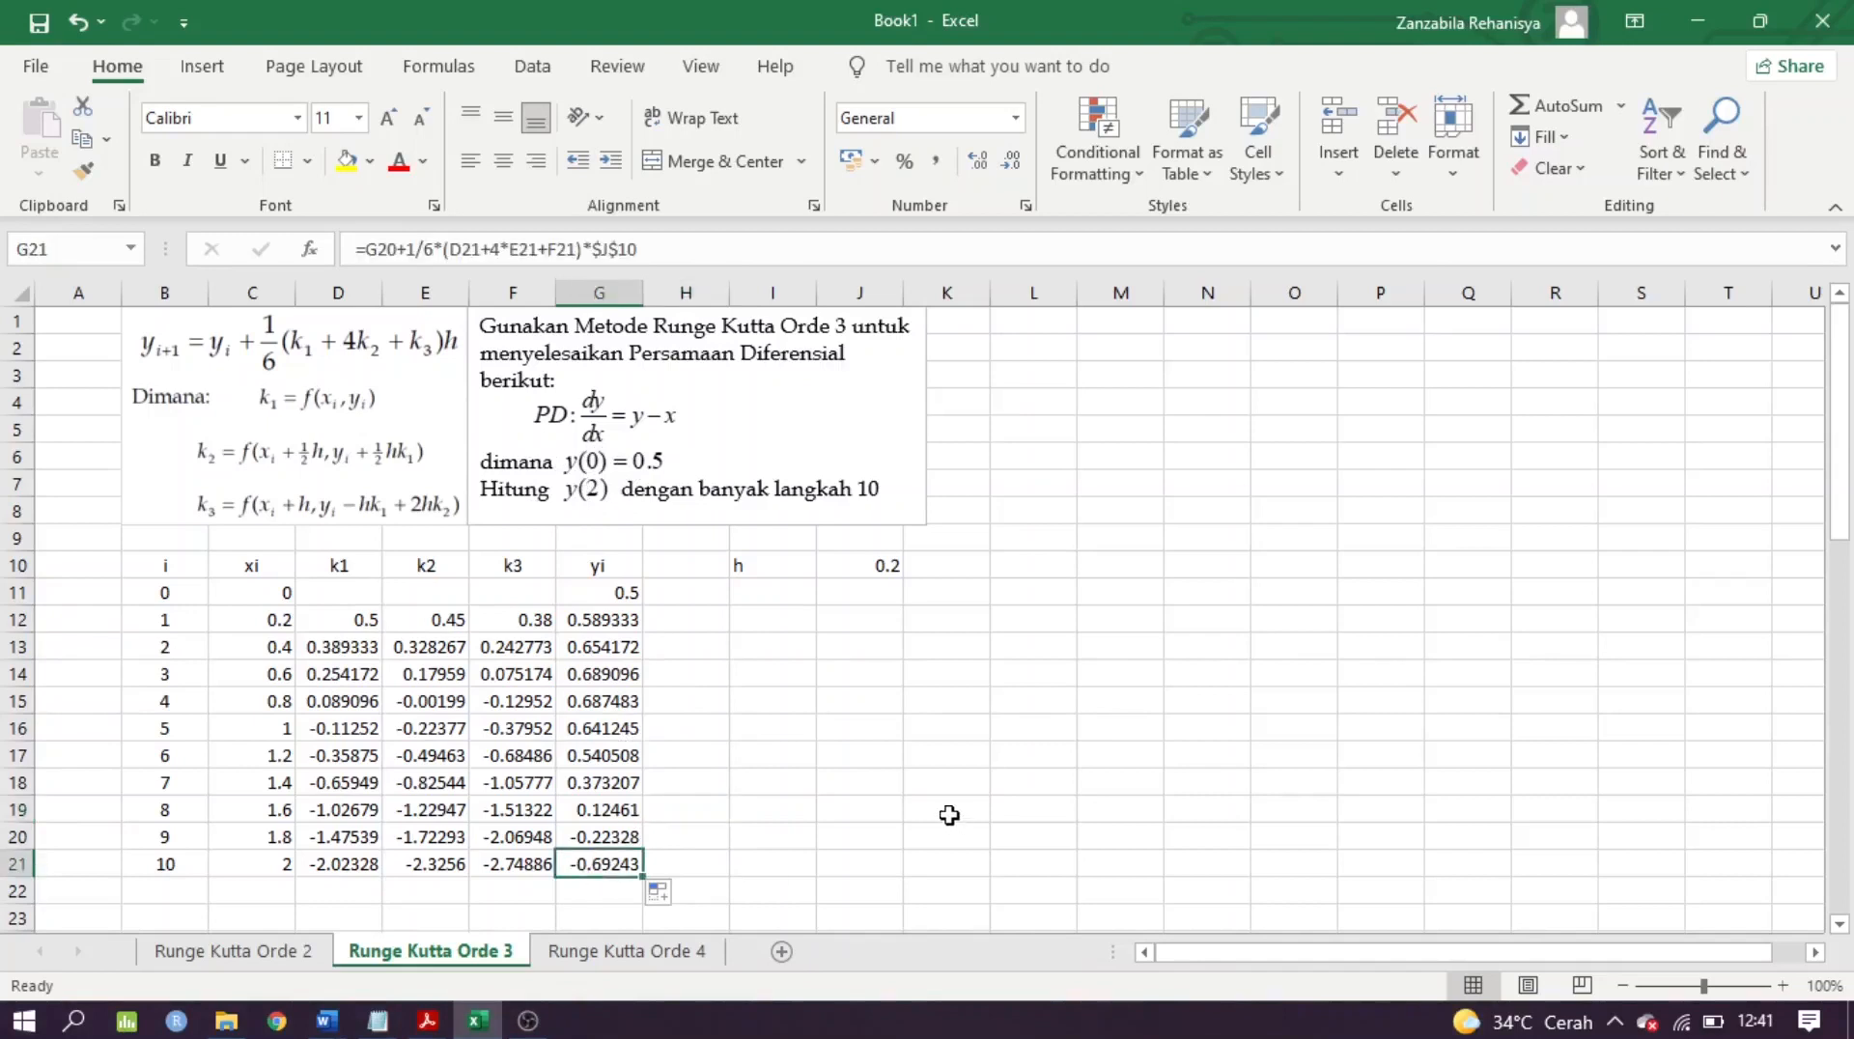
click(155, 162)
click(837, 809)
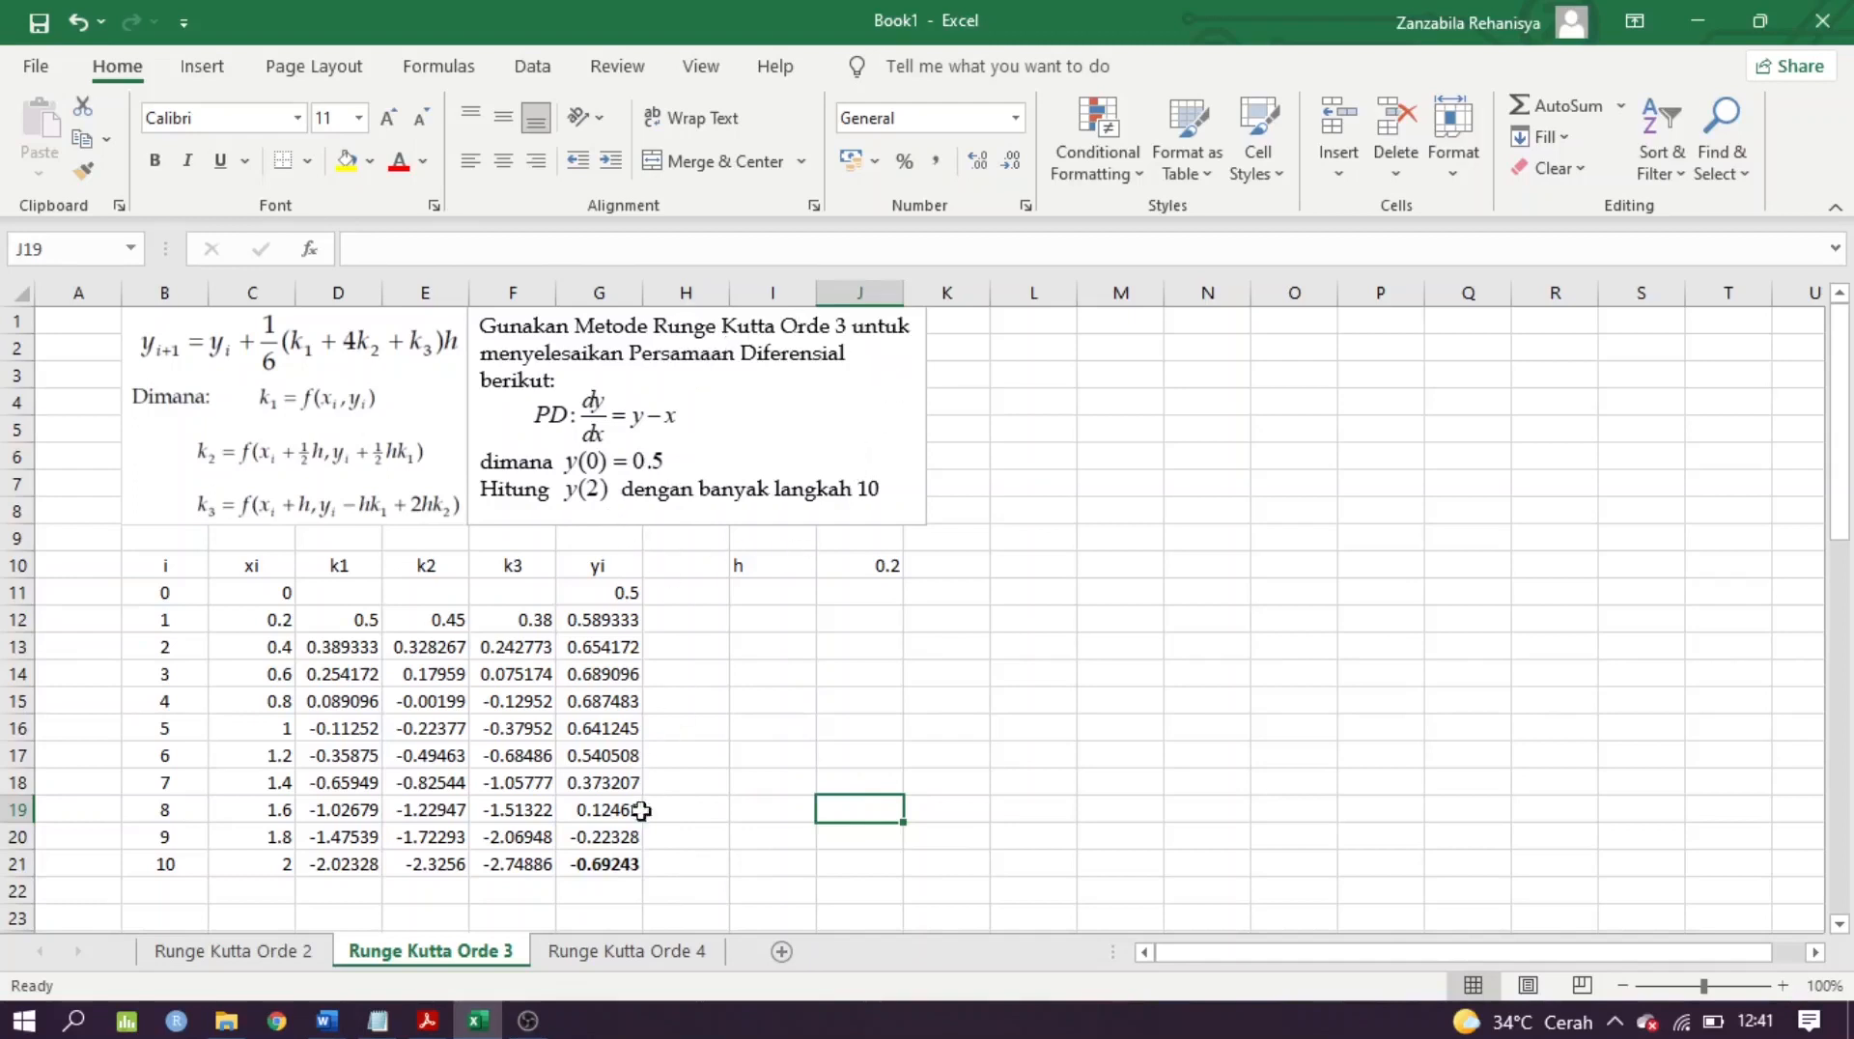
Open the Runge Kutta Orde 4 sheet and check the formula behind the step size h in K11
click(585, 951)
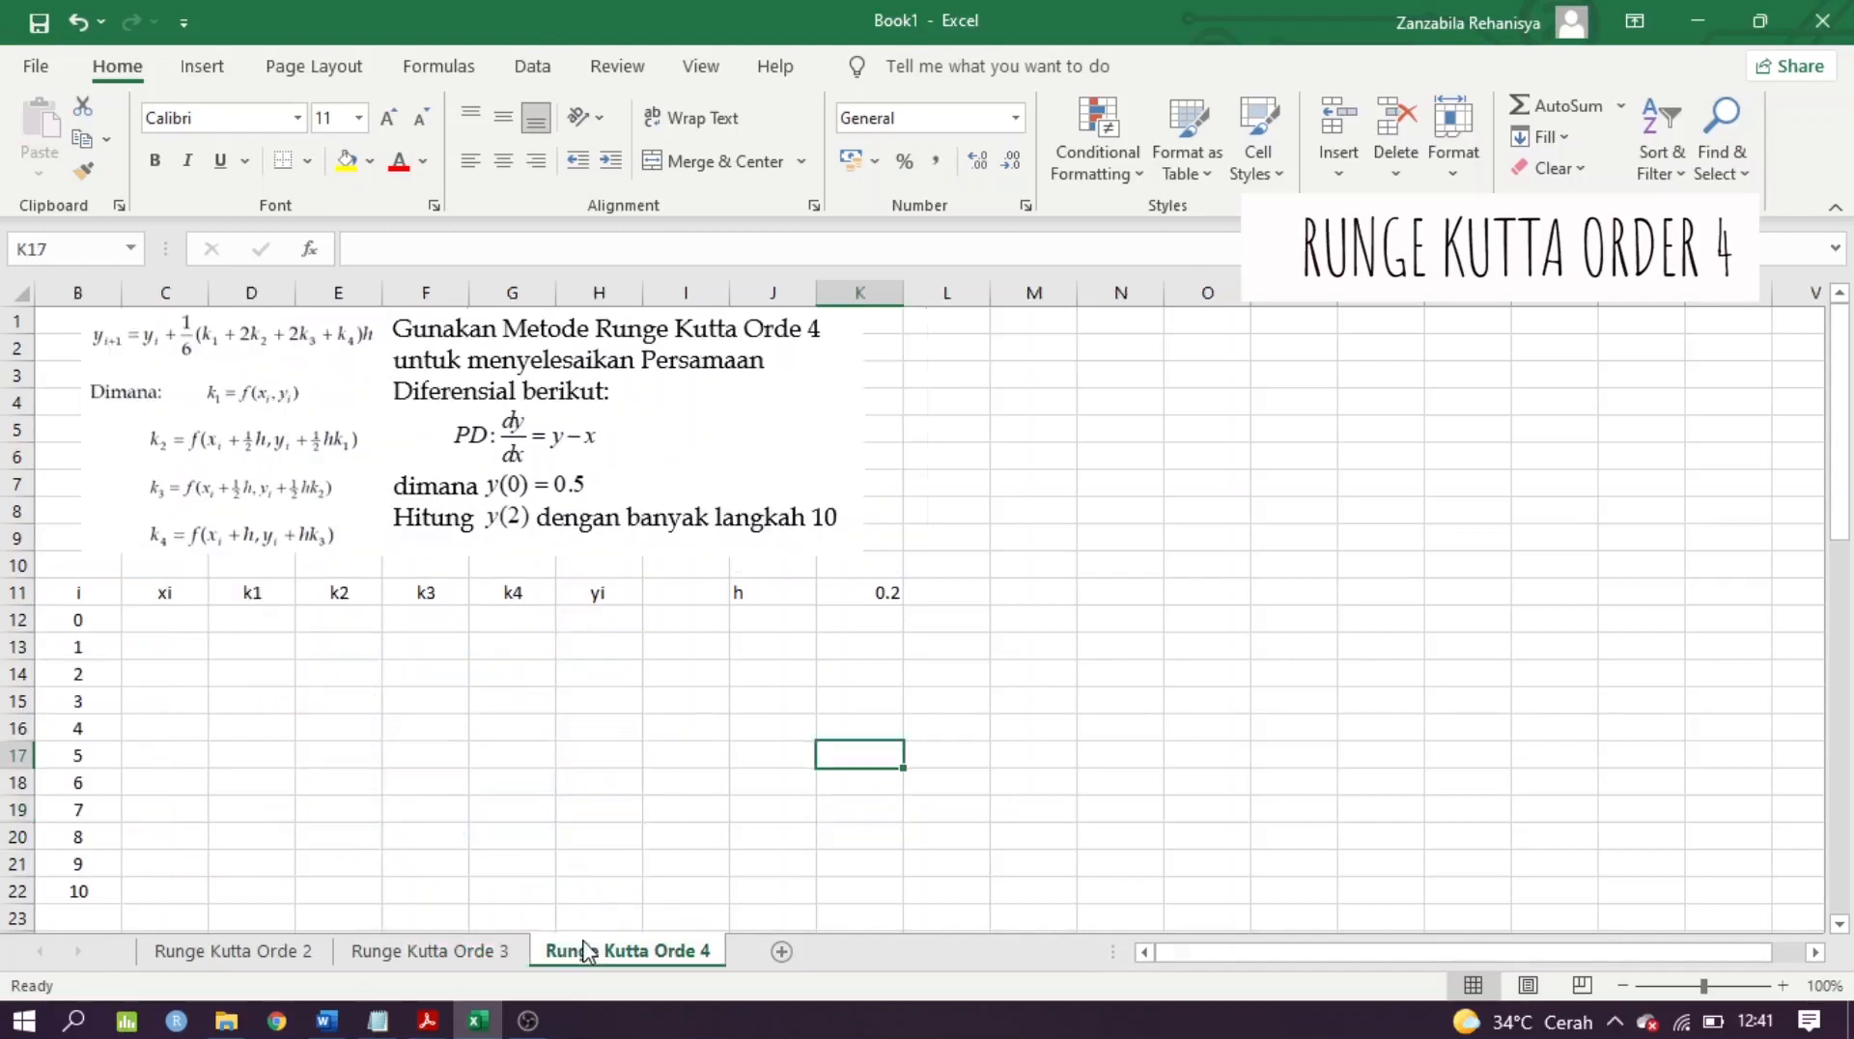
click(271, 676)
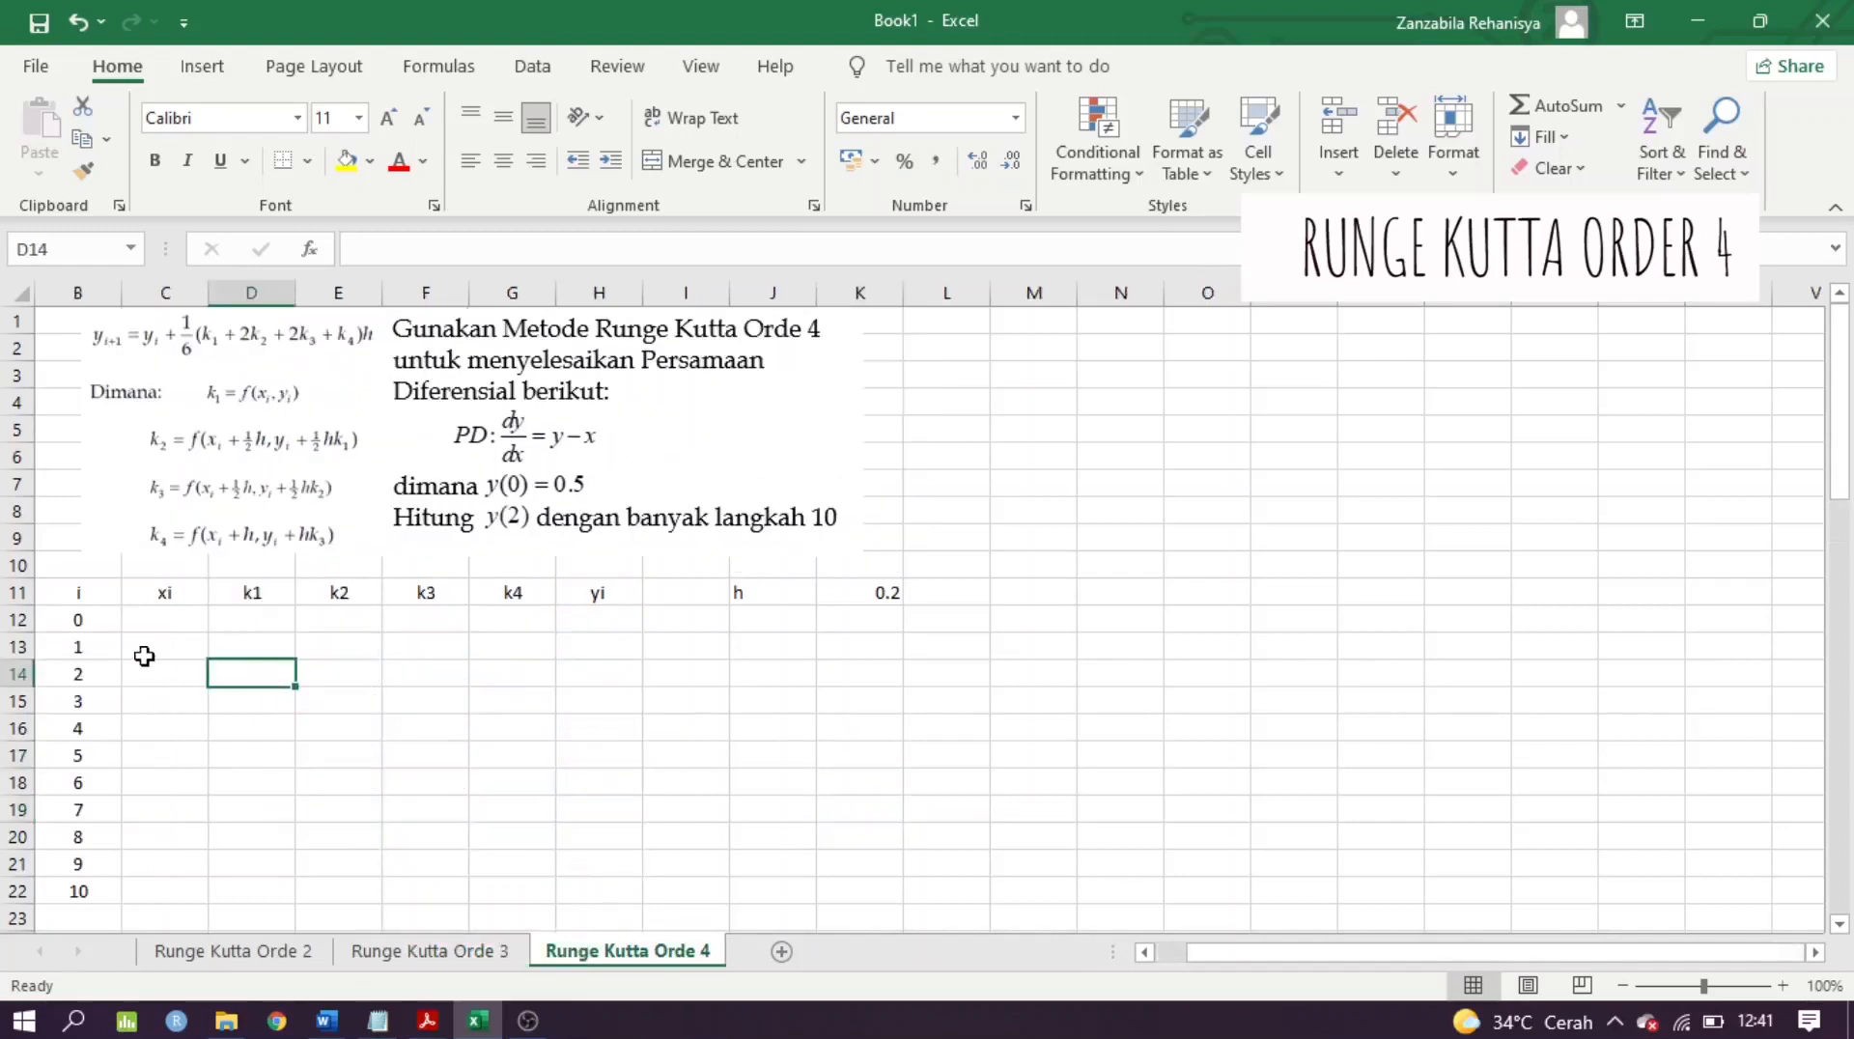
click(162, 643)
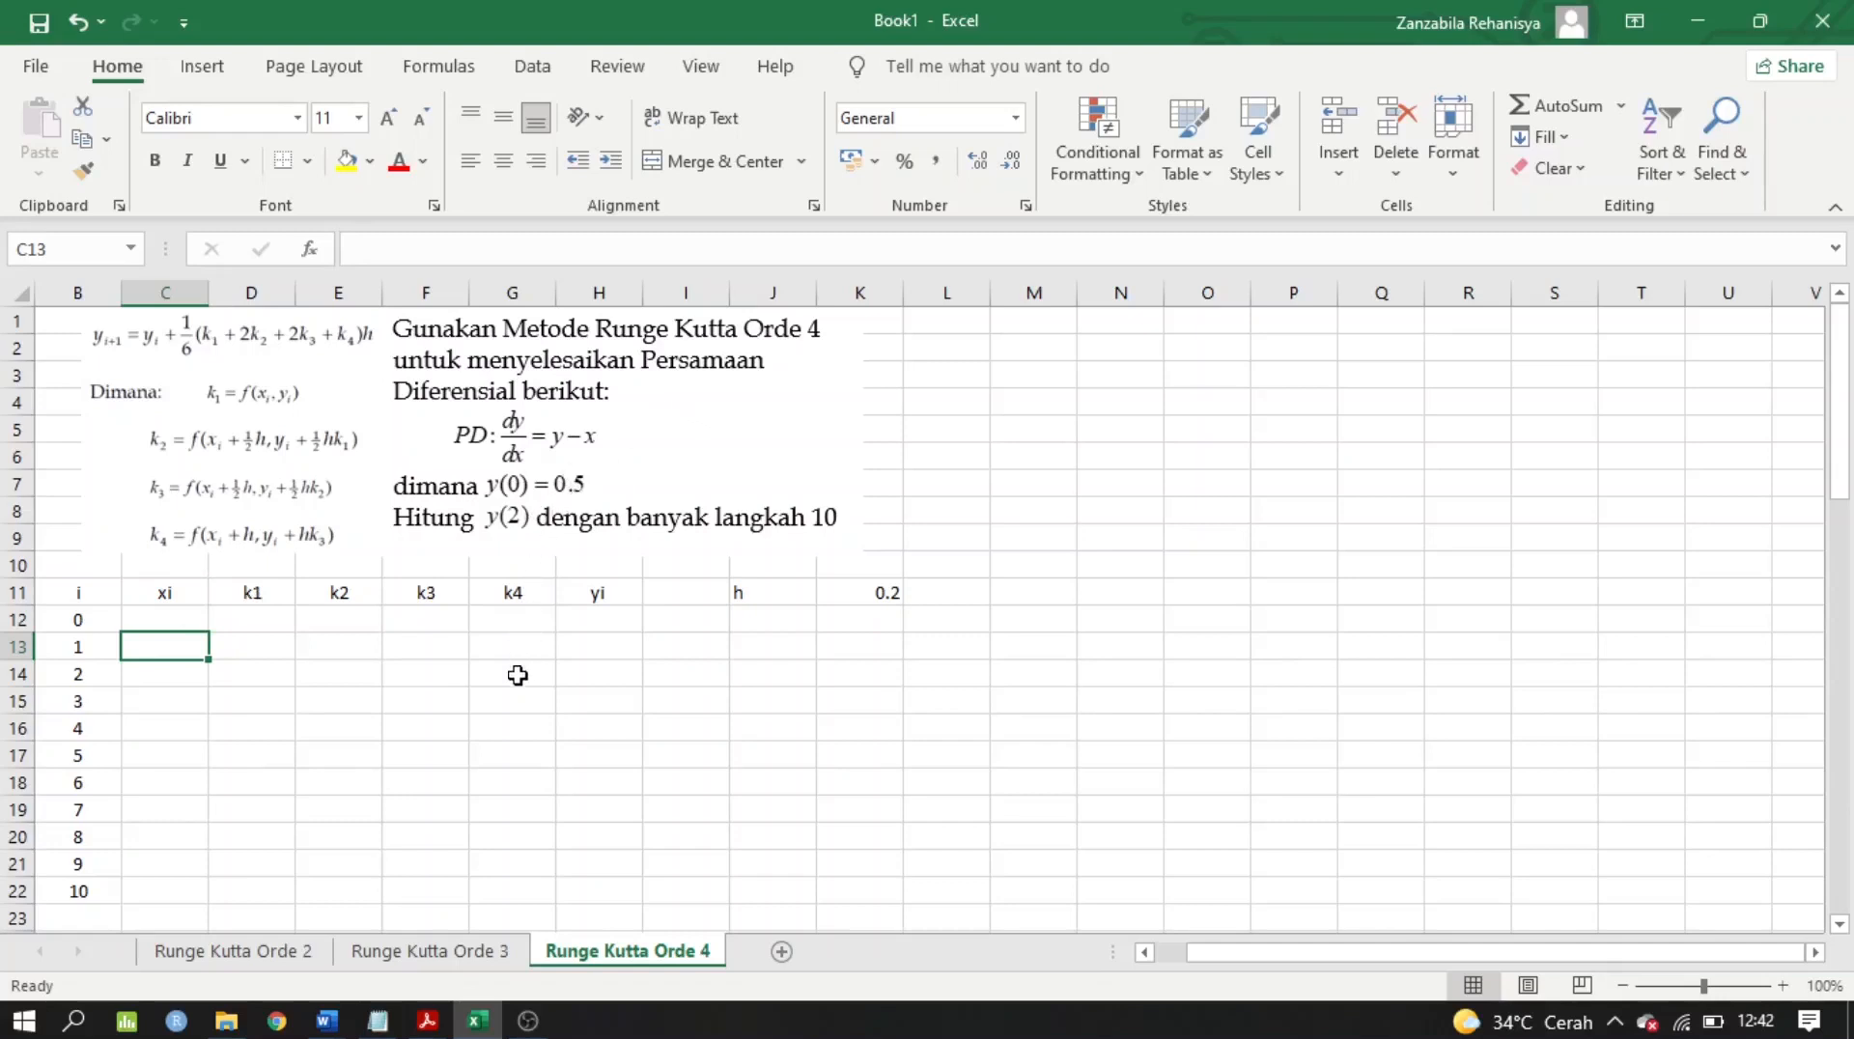
click(894, 596)
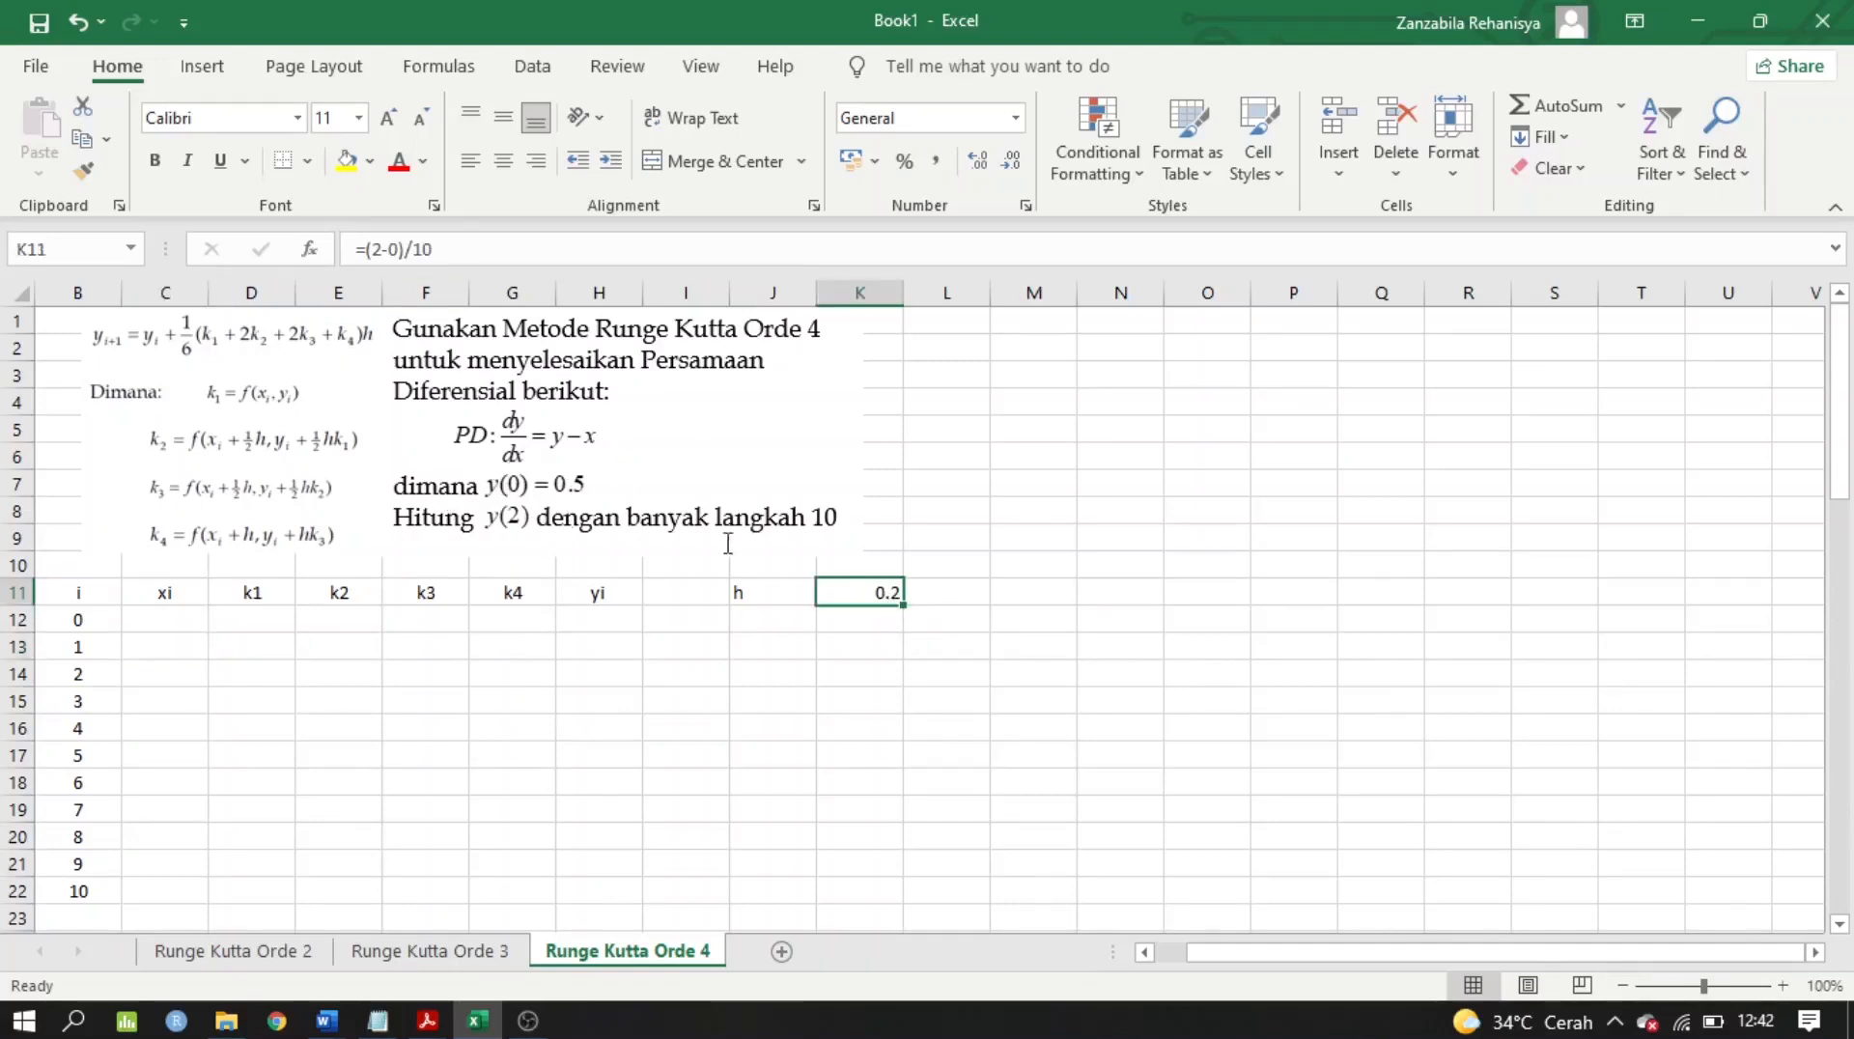
click(889, 647)
Enter 0 and 0.2 as the first xi values in C12:C13 and extend the series down to C22
click(172, 621)
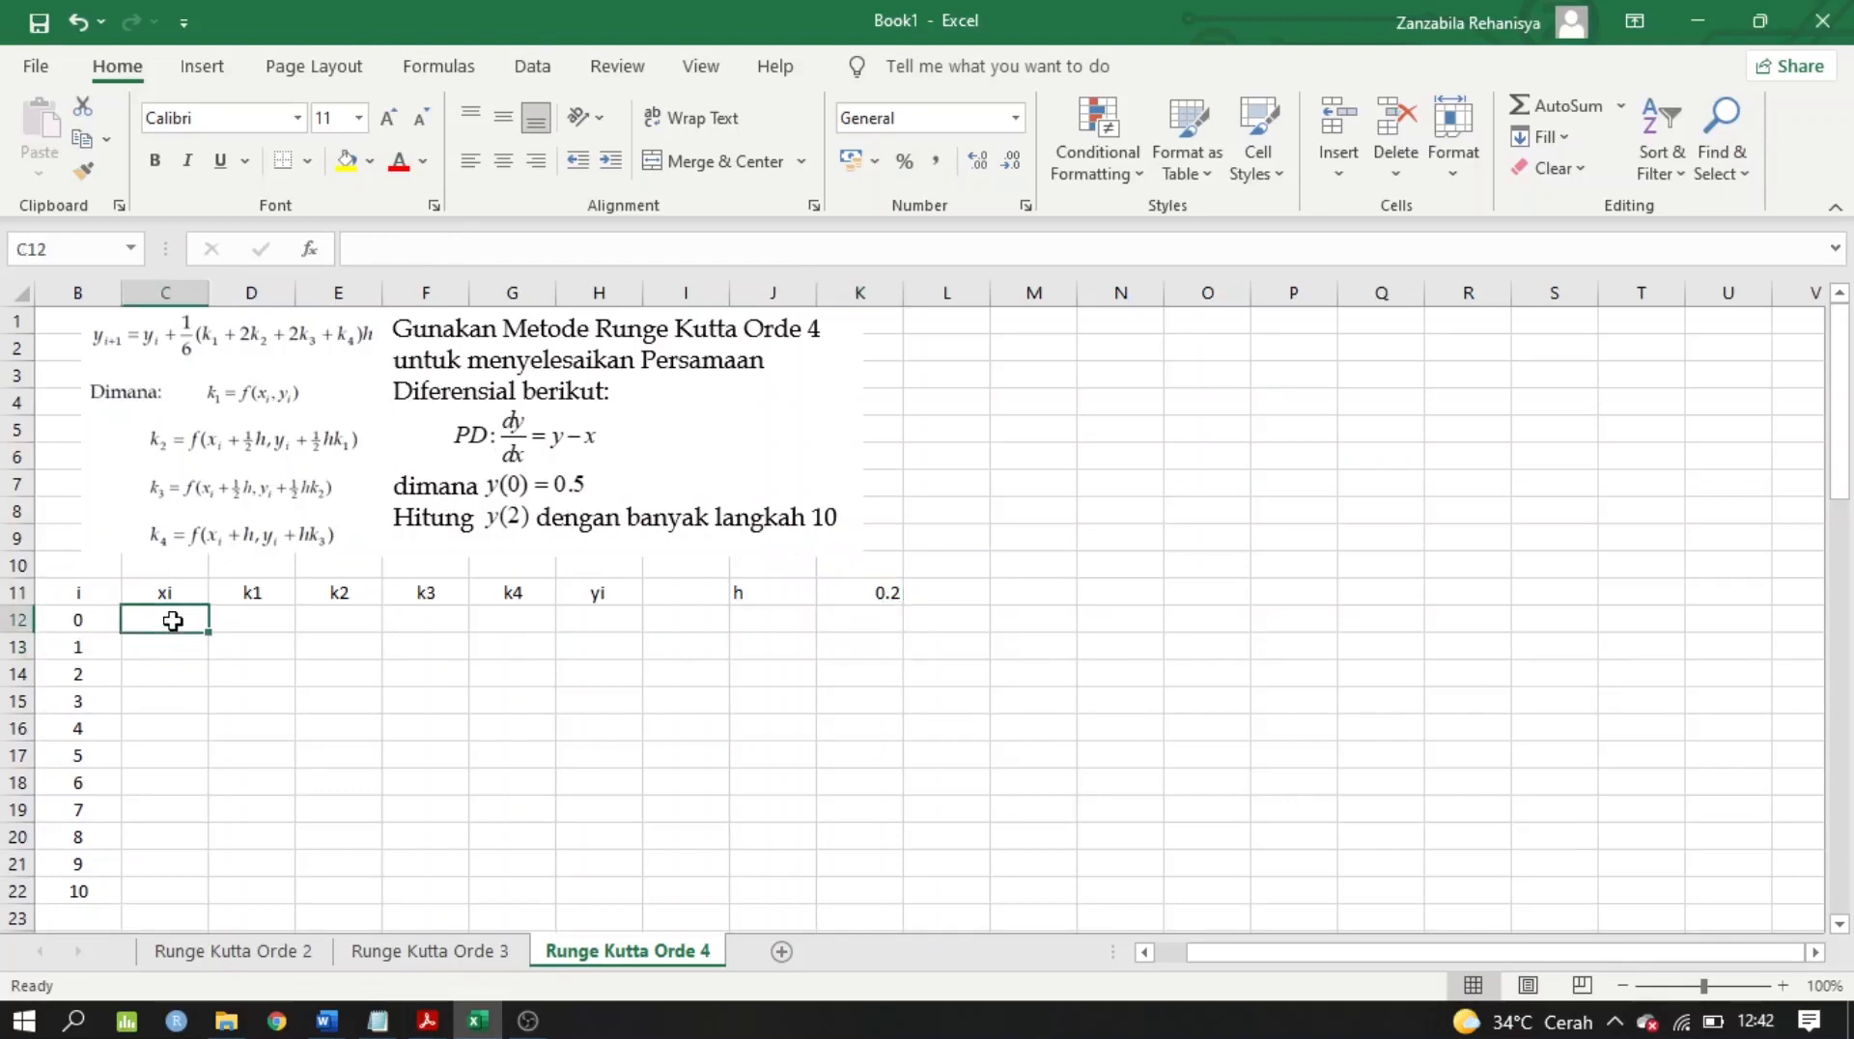
text(0)
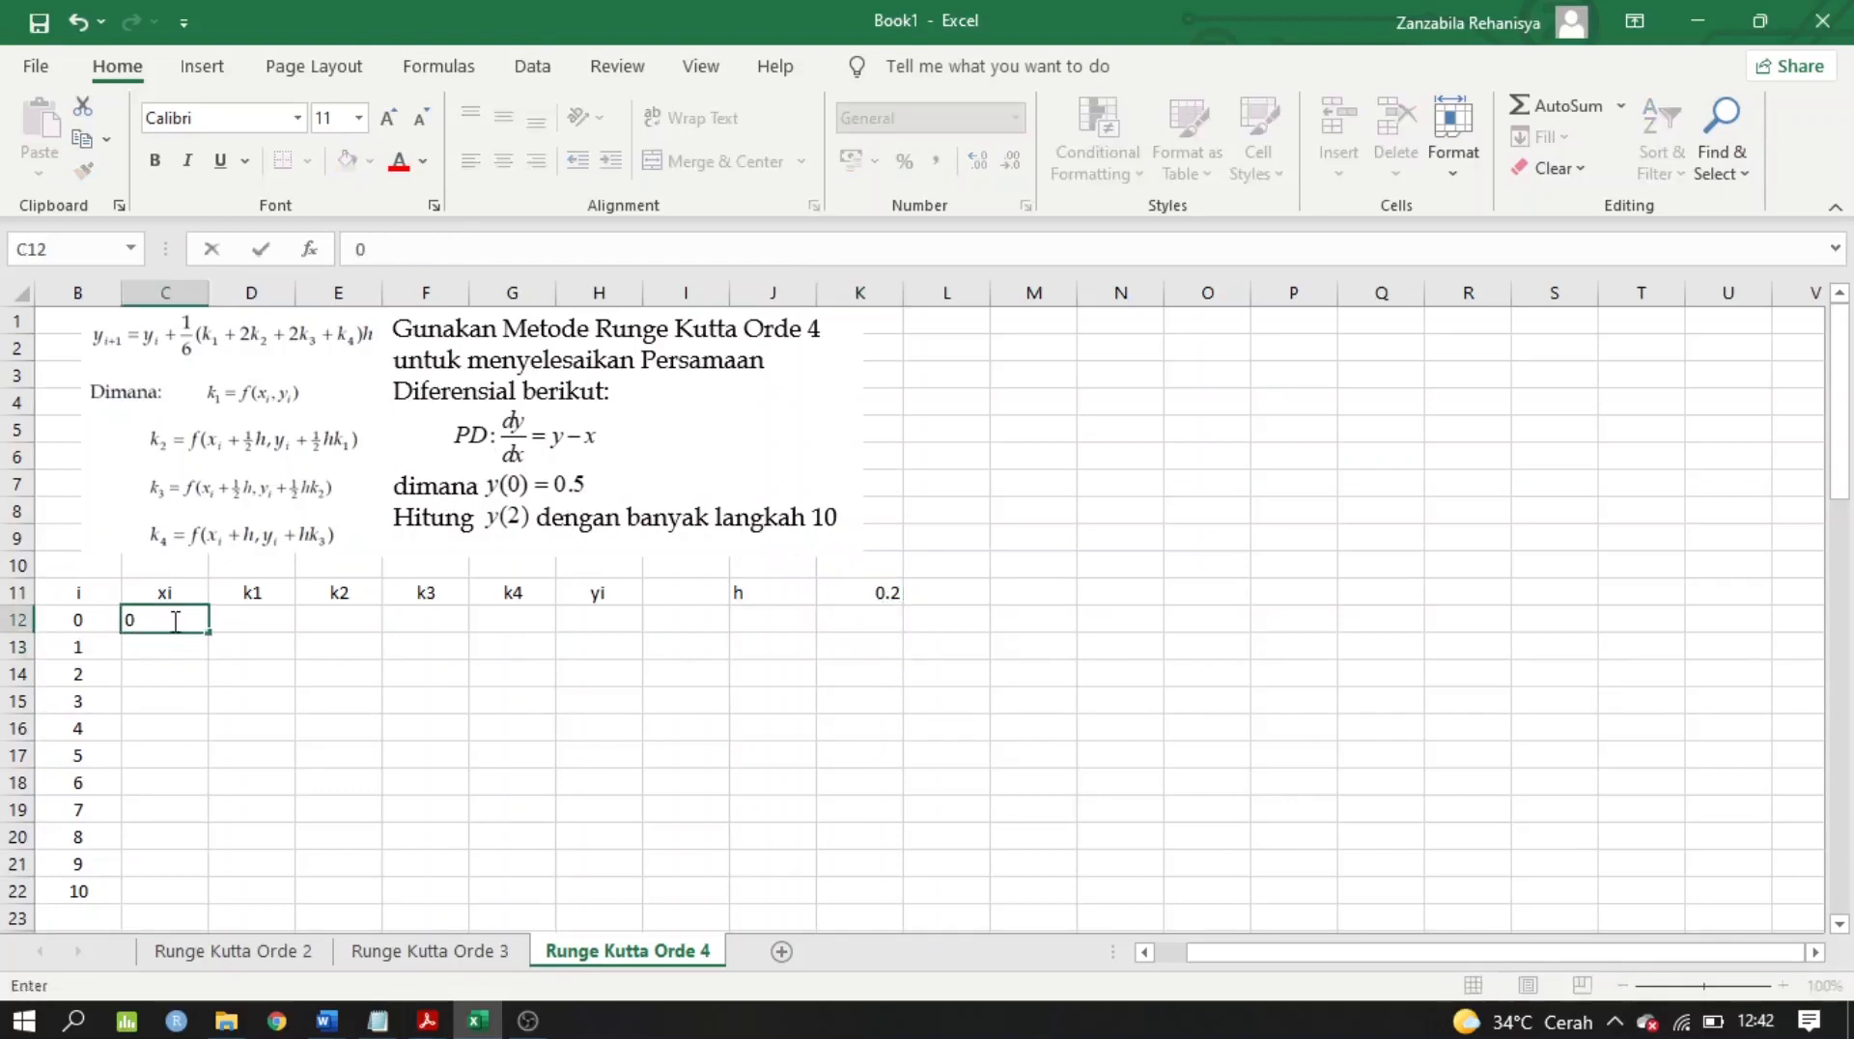
key(Return)
text(0.2)
key(Return)
drag(172, 621, 149, 904)
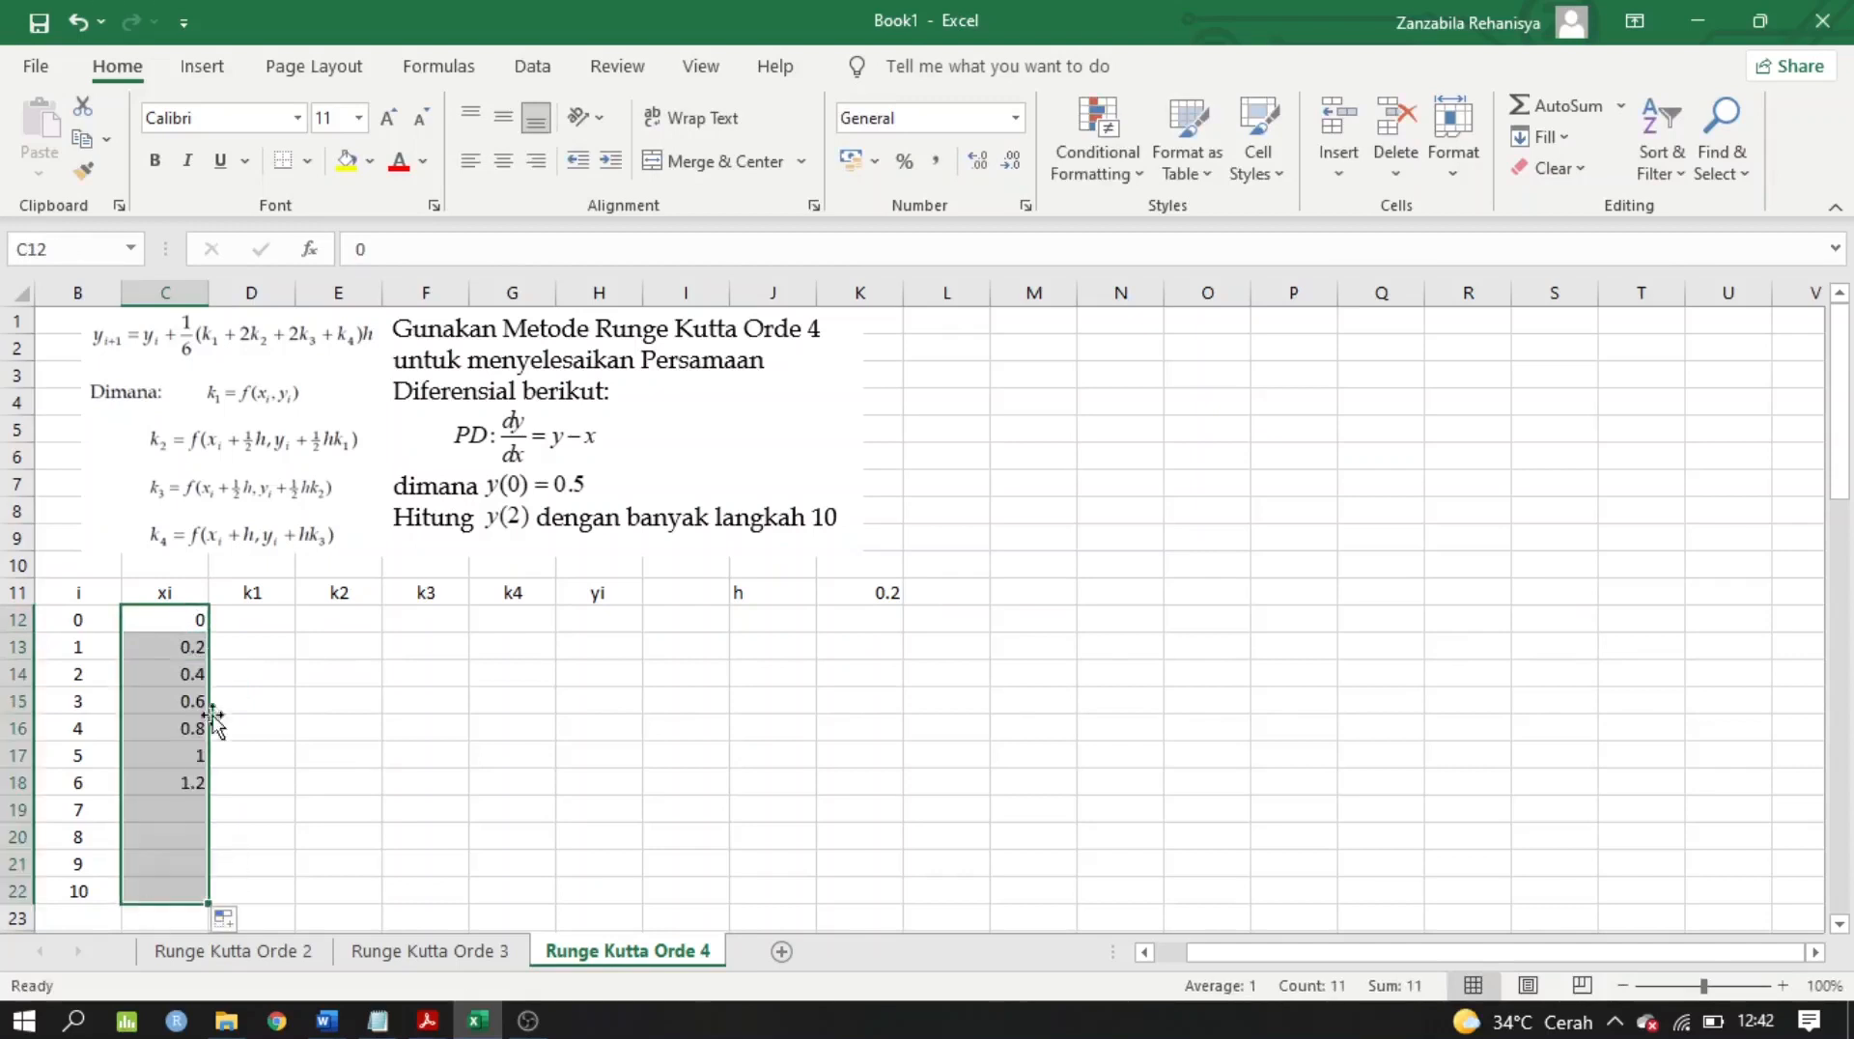
click(266, 625)
Enter the initial condition 0.5 as the yi value for i = 0 in cell H12
click(595, 629)
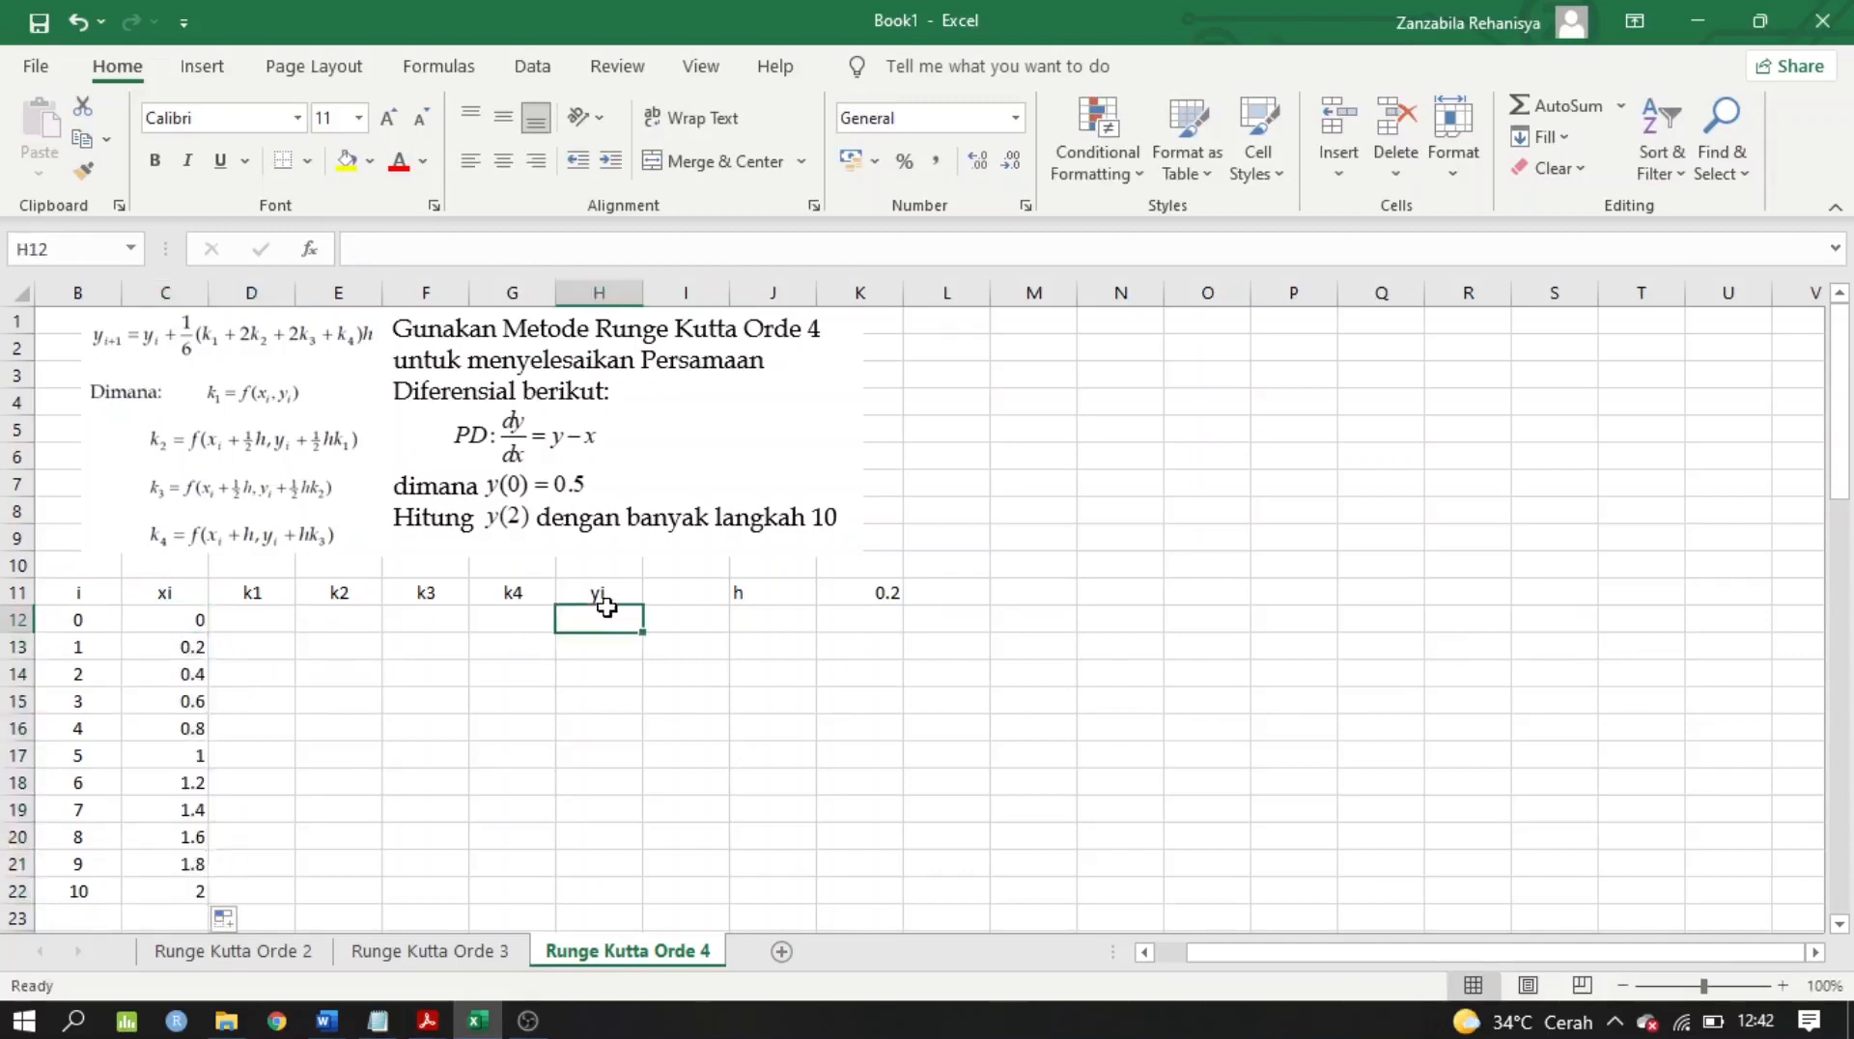
text(0.)
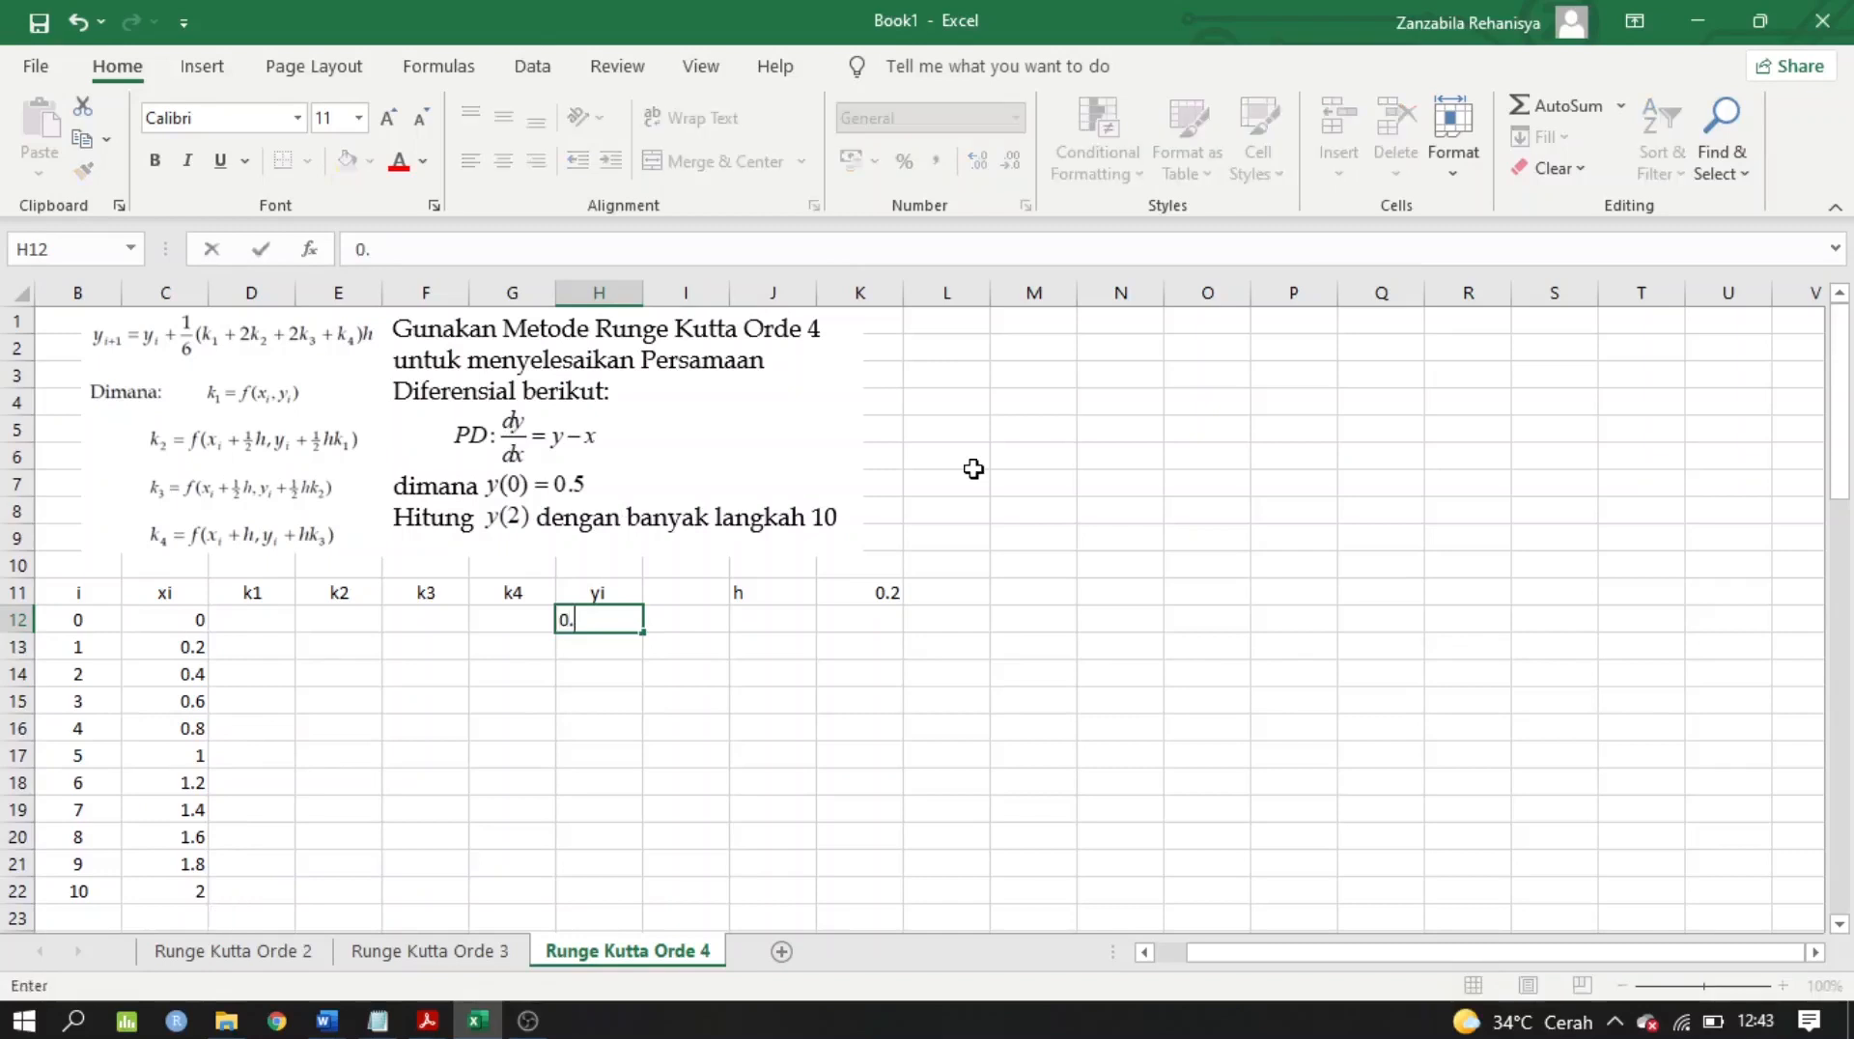
key(Return)
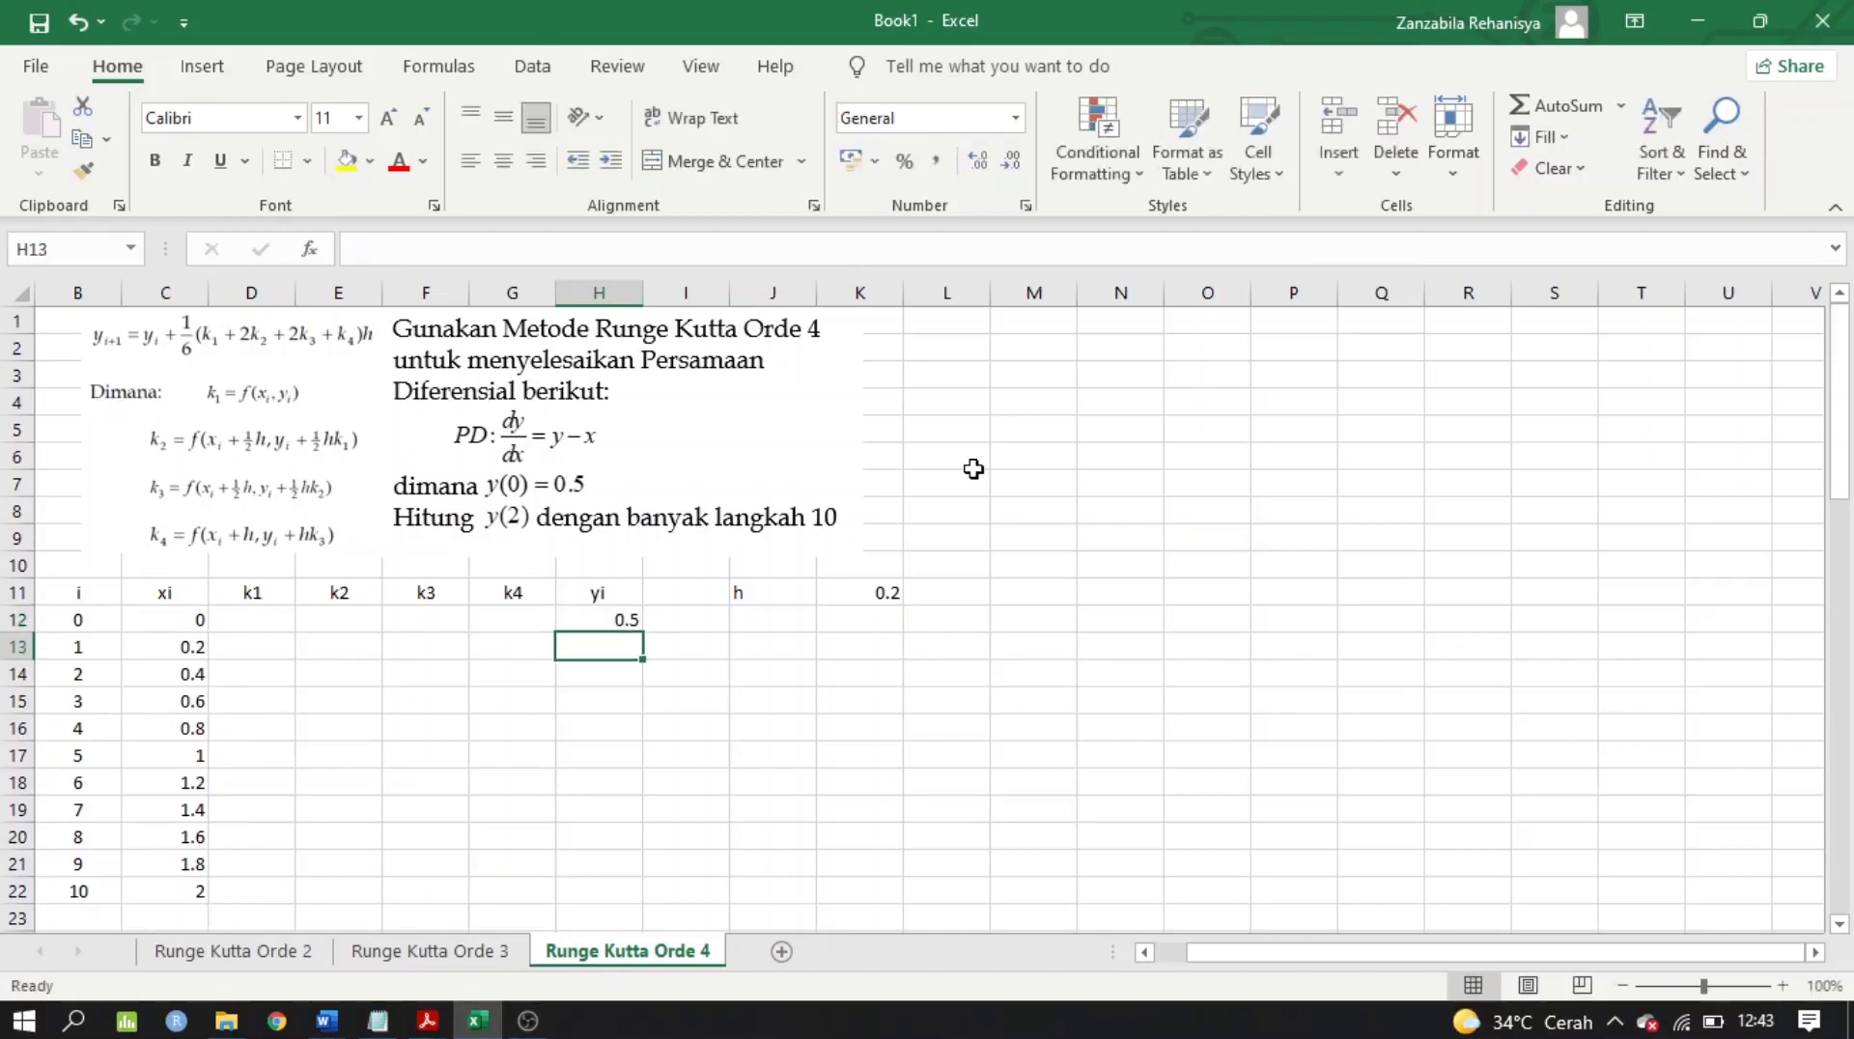
Calculate k1 for i = 1 in cell D13 with the formula =H12-C12
click(267, 648)
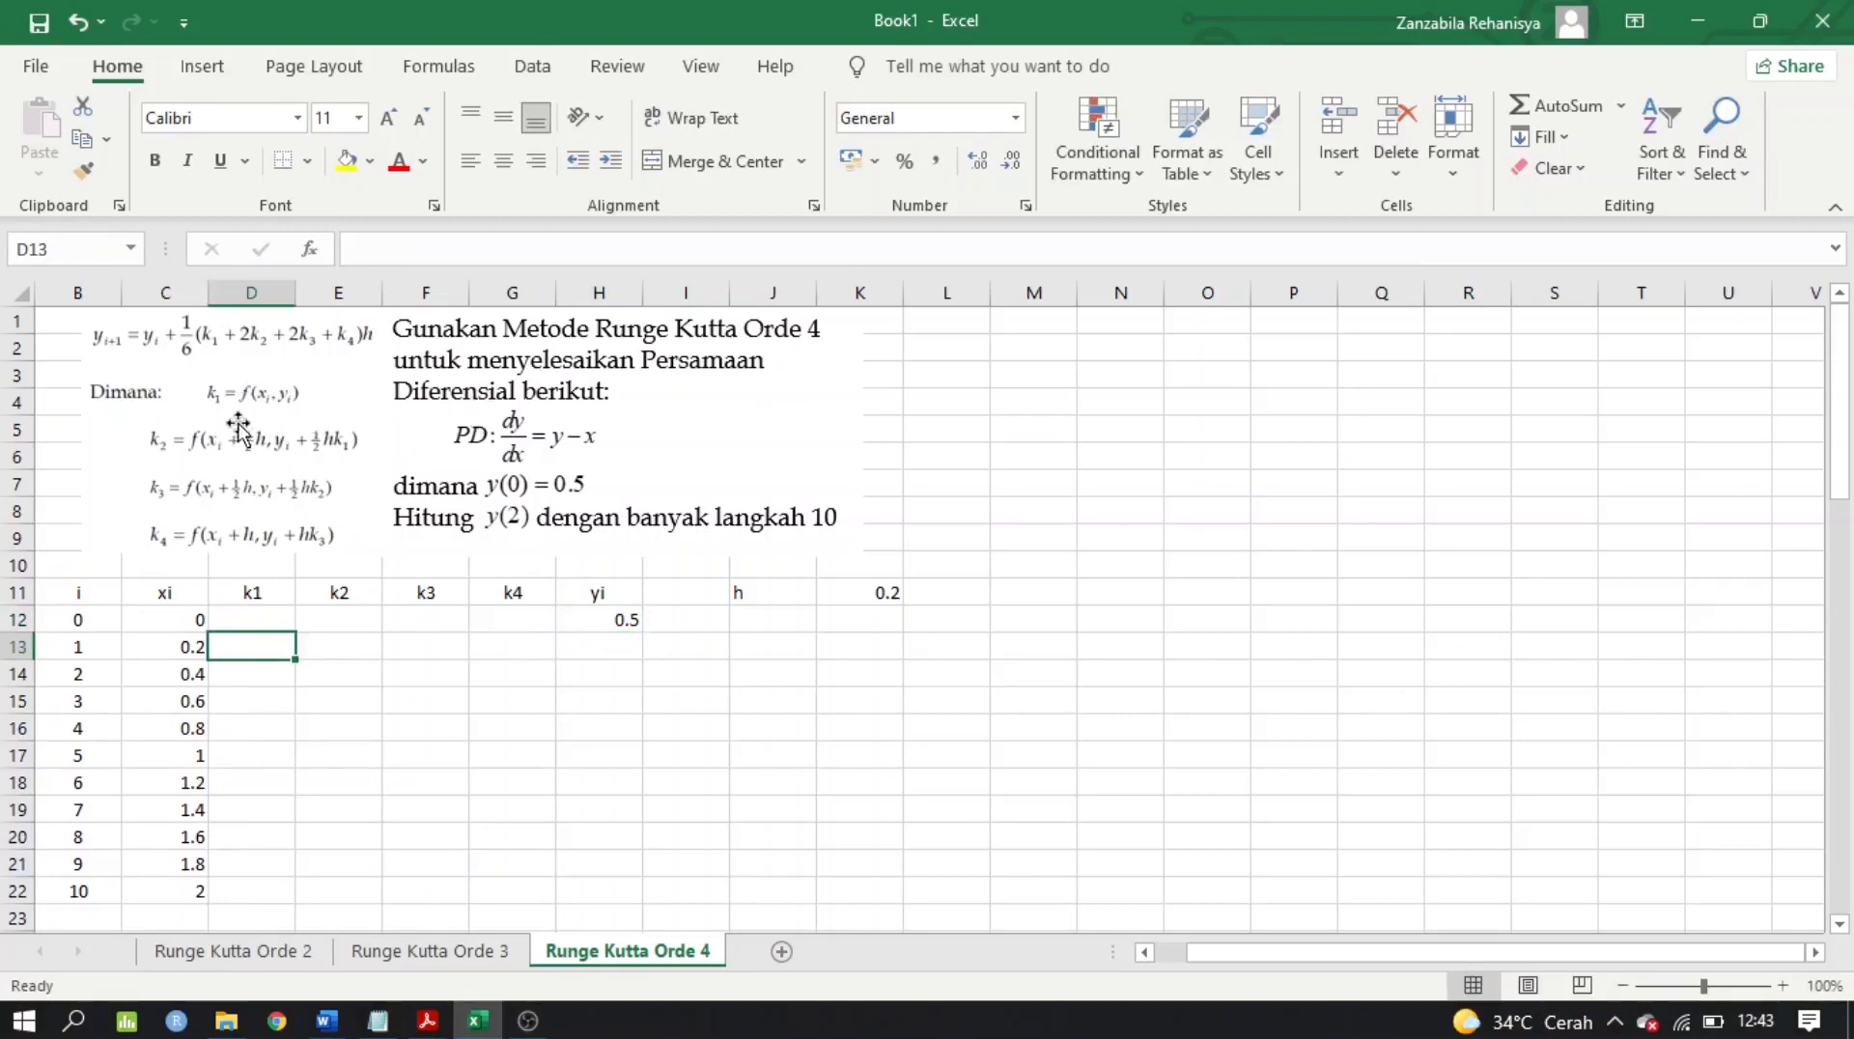
text(=)
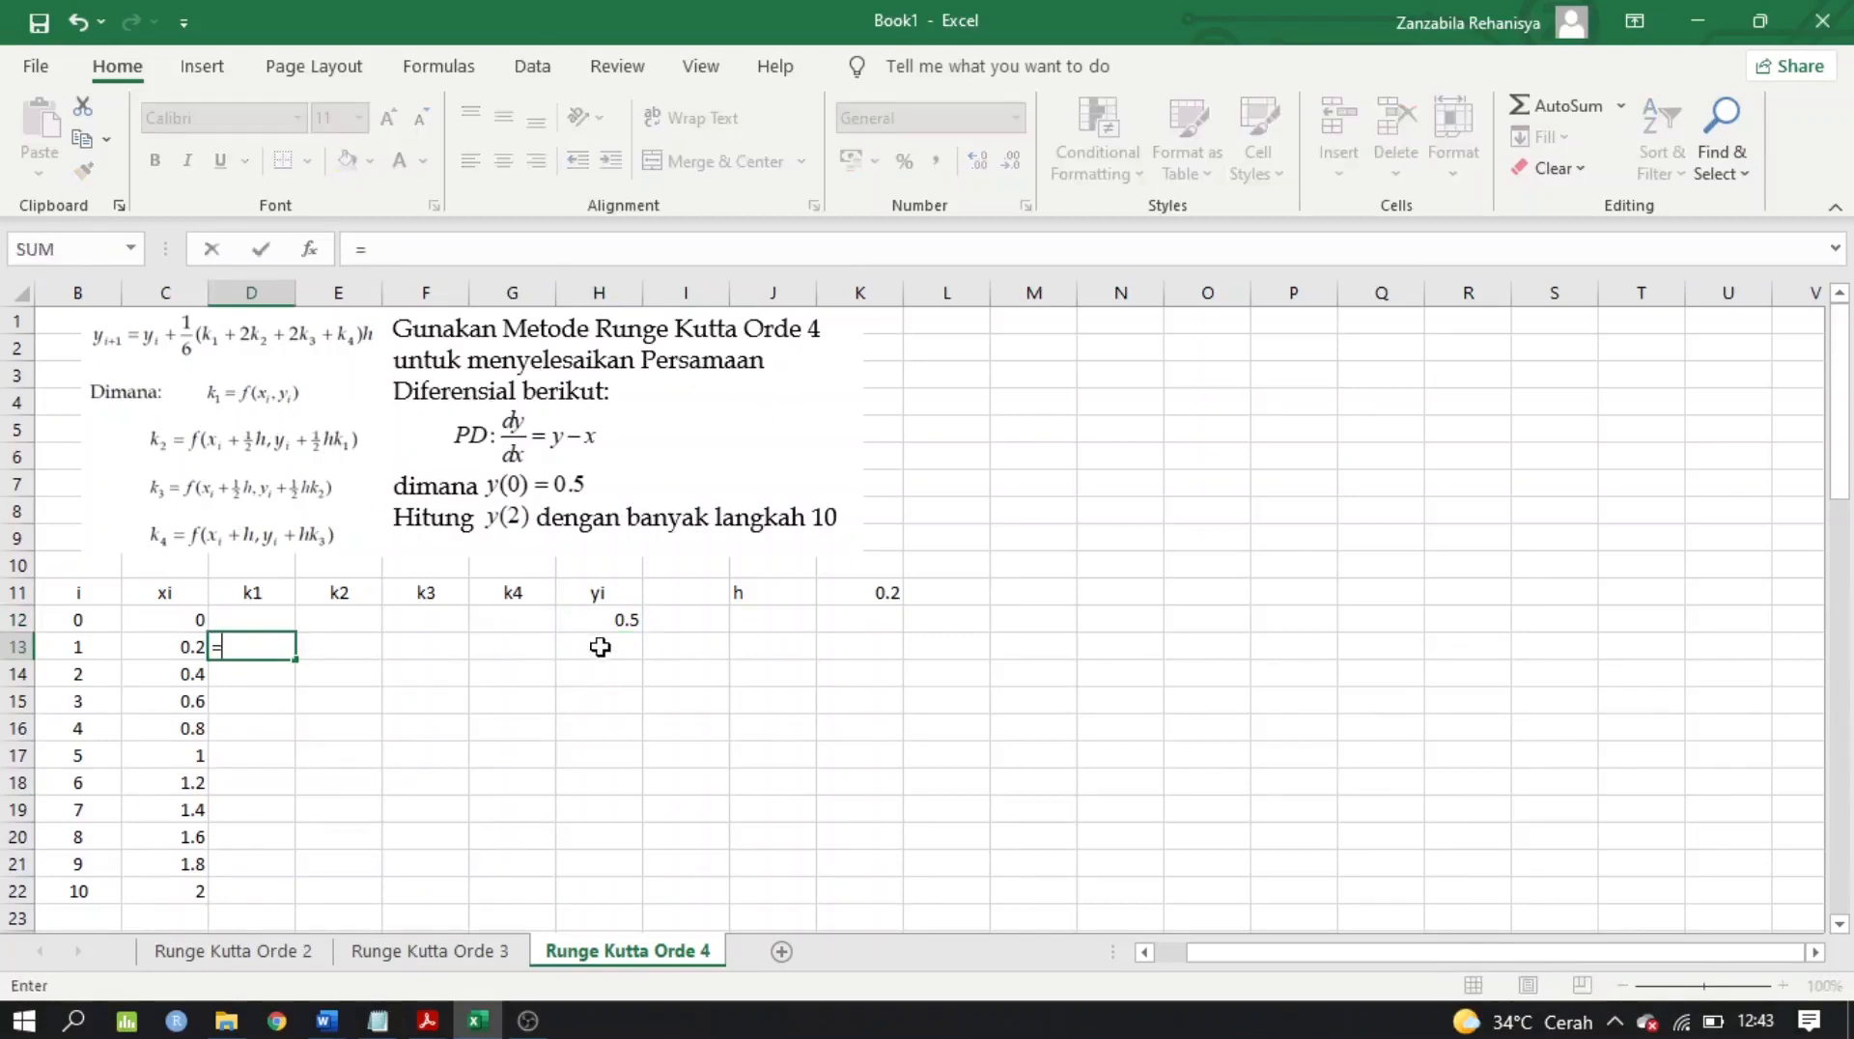
click(593, 616)
text(-)
click(175, 610)
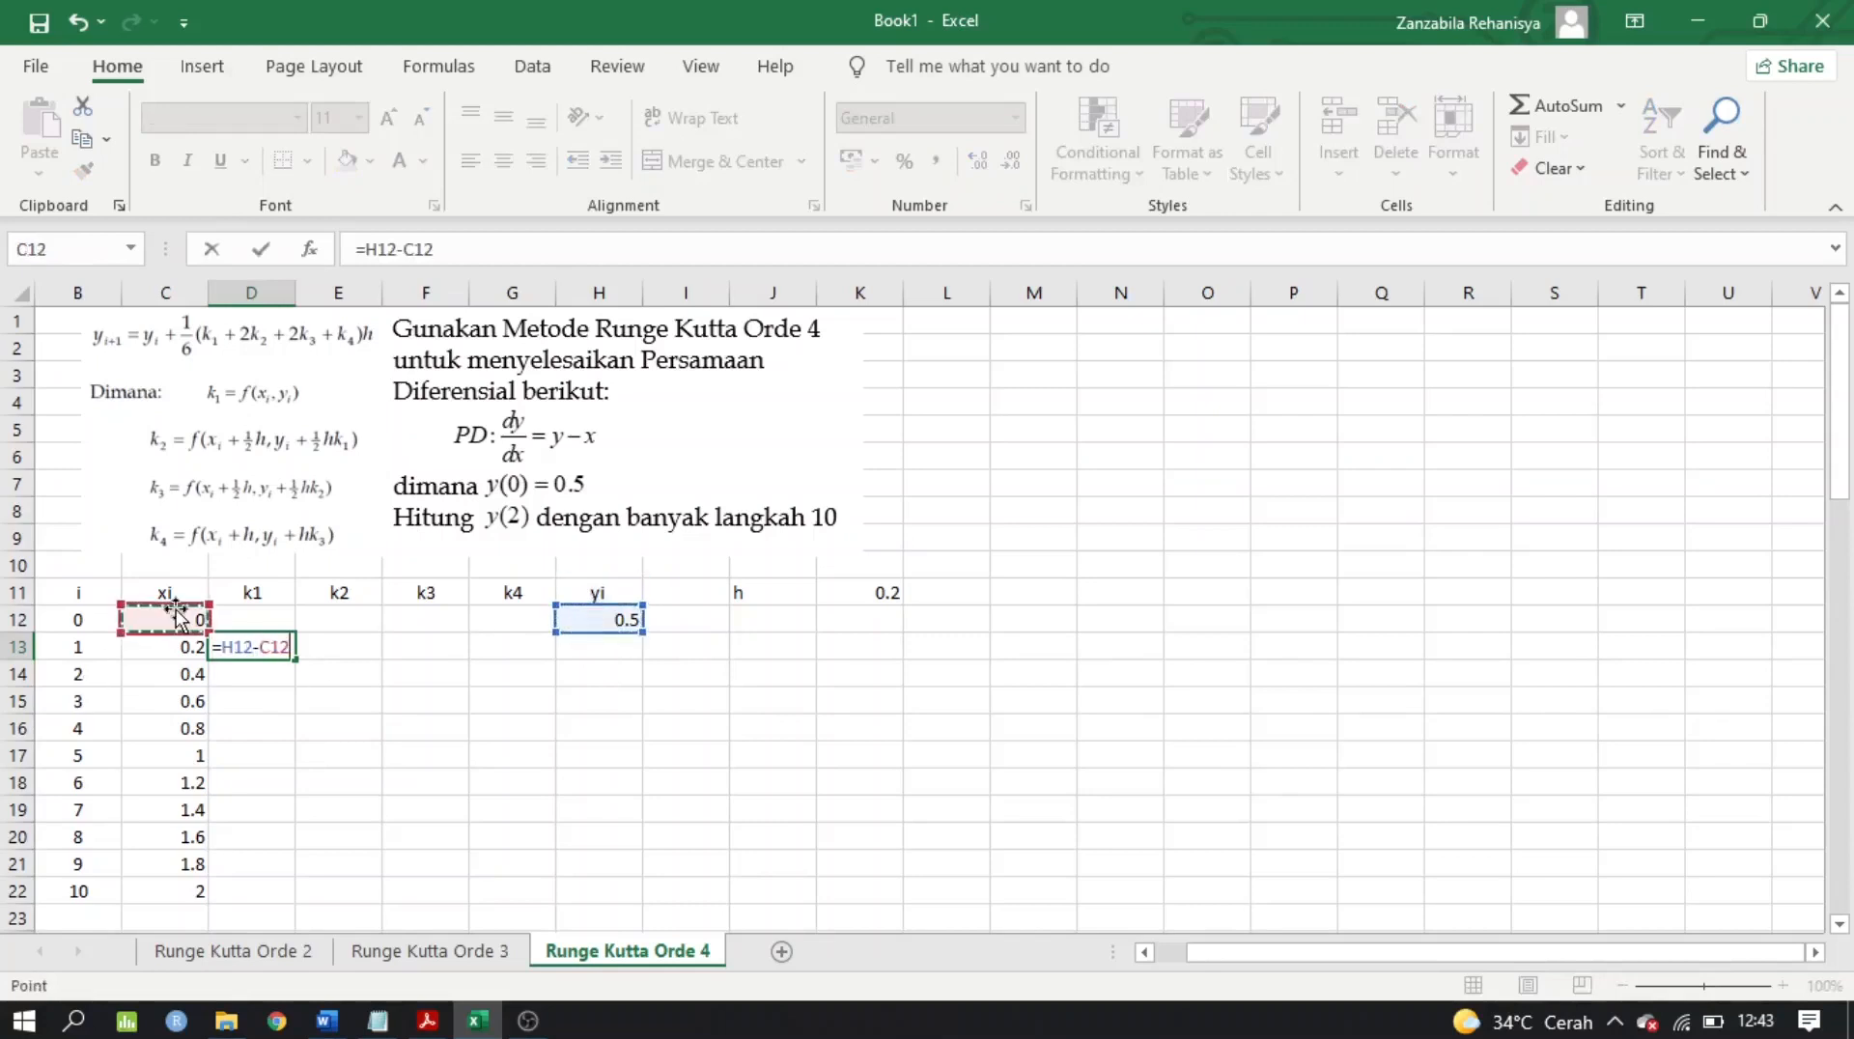
key(Return)
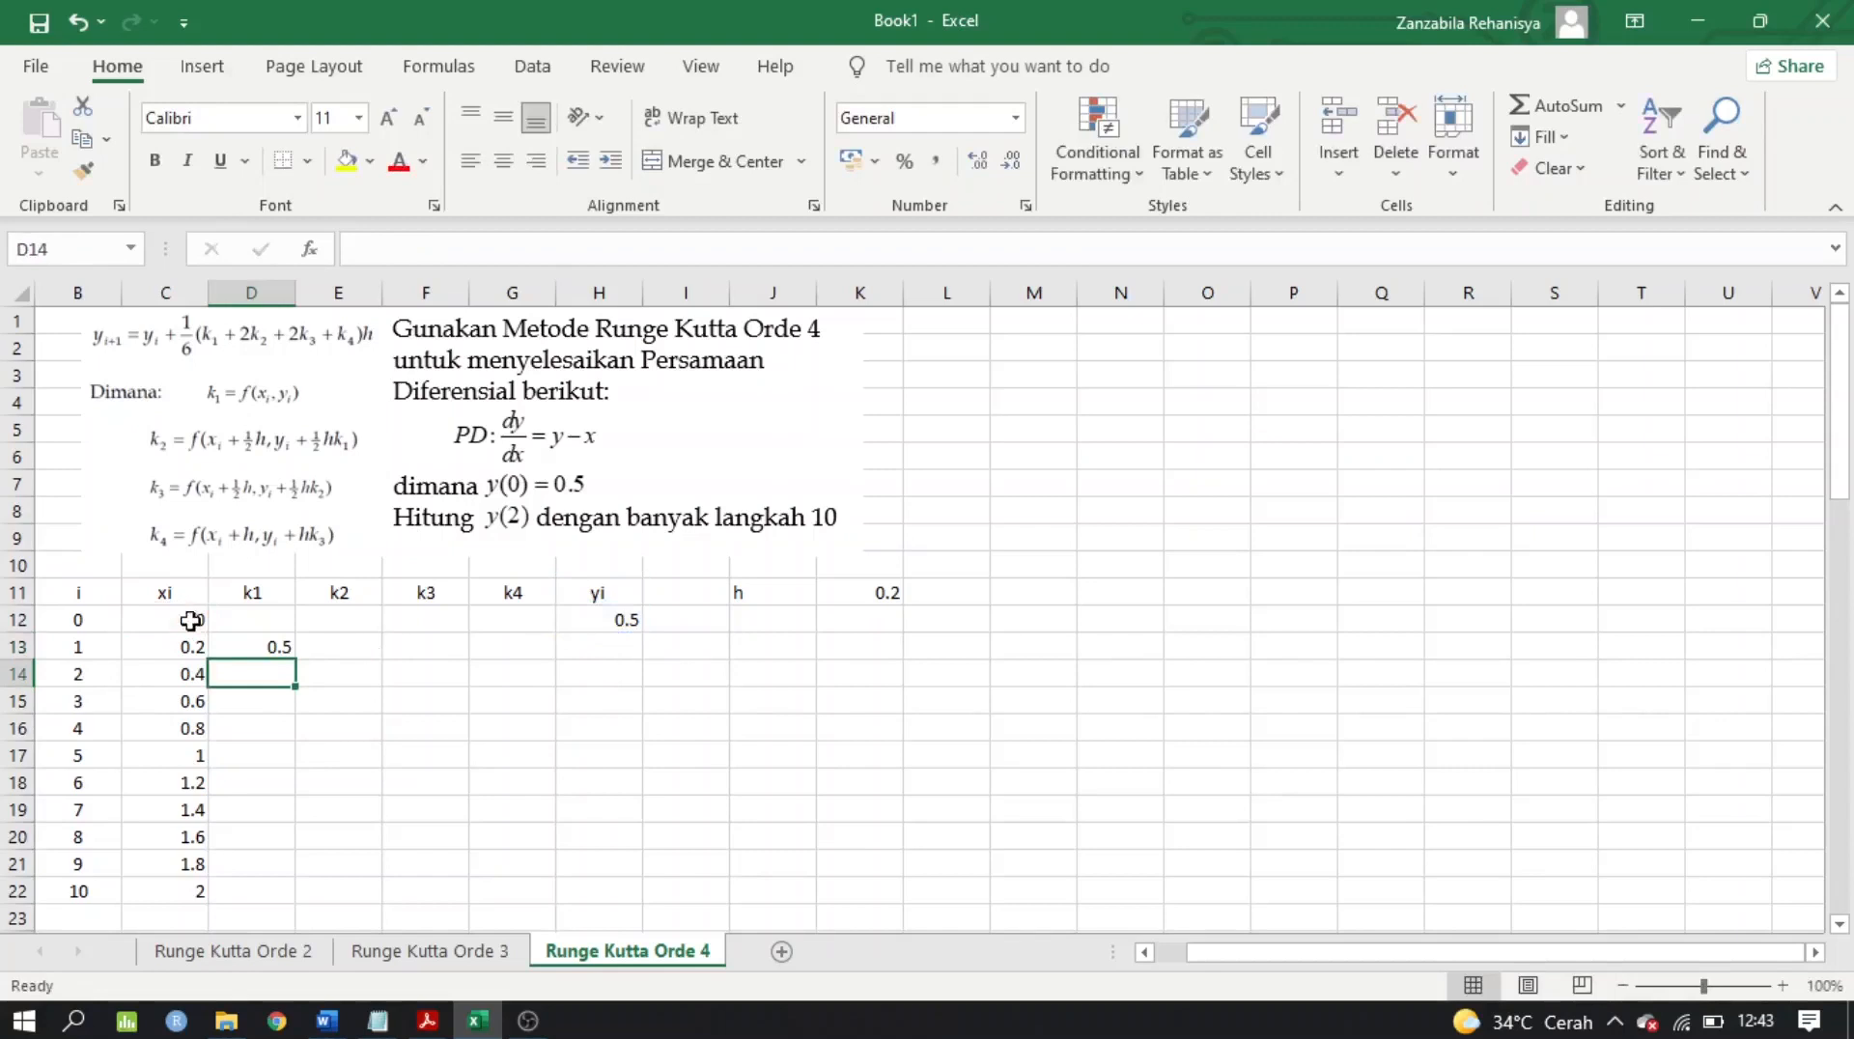
Calculate k2 for i = 1 in cell E13 with the formula =(H12+0.5*$K$11*D13)-(C12+0.5*$K$11)
click(320, 640)
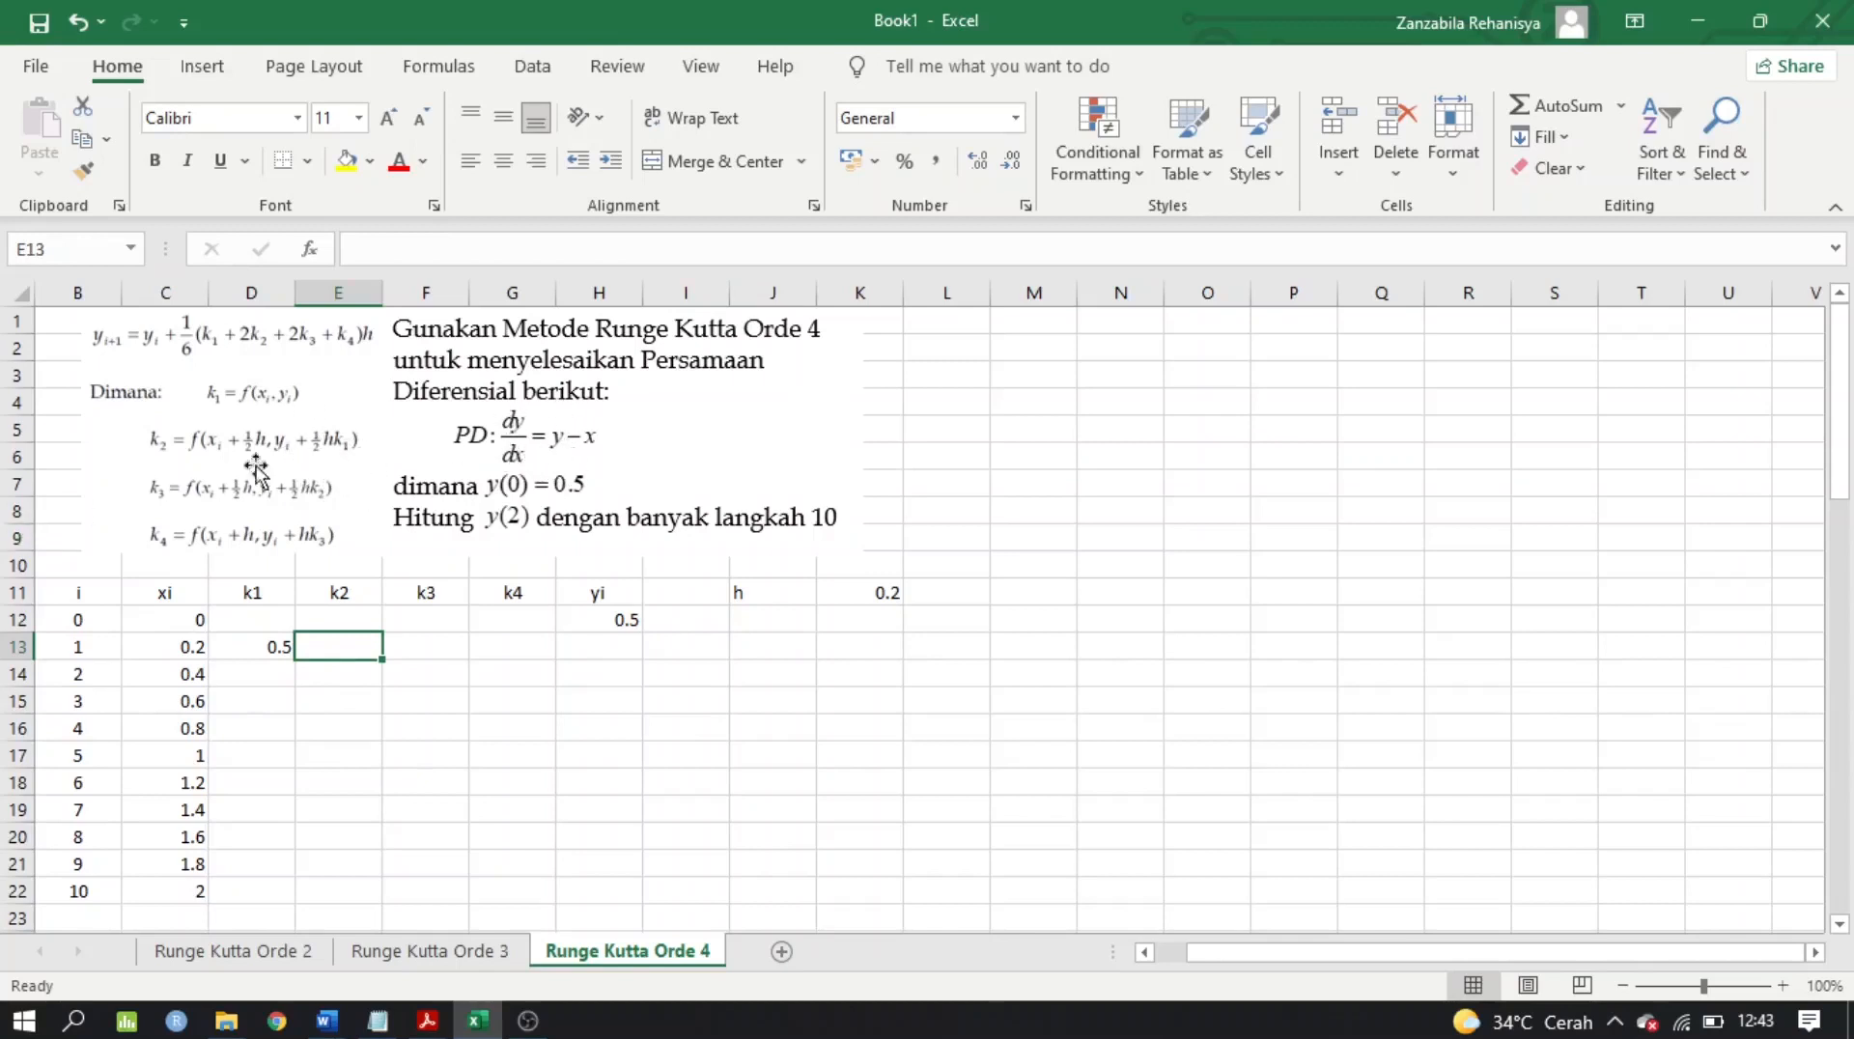
text(=()
click(616, 619)
text(+0)
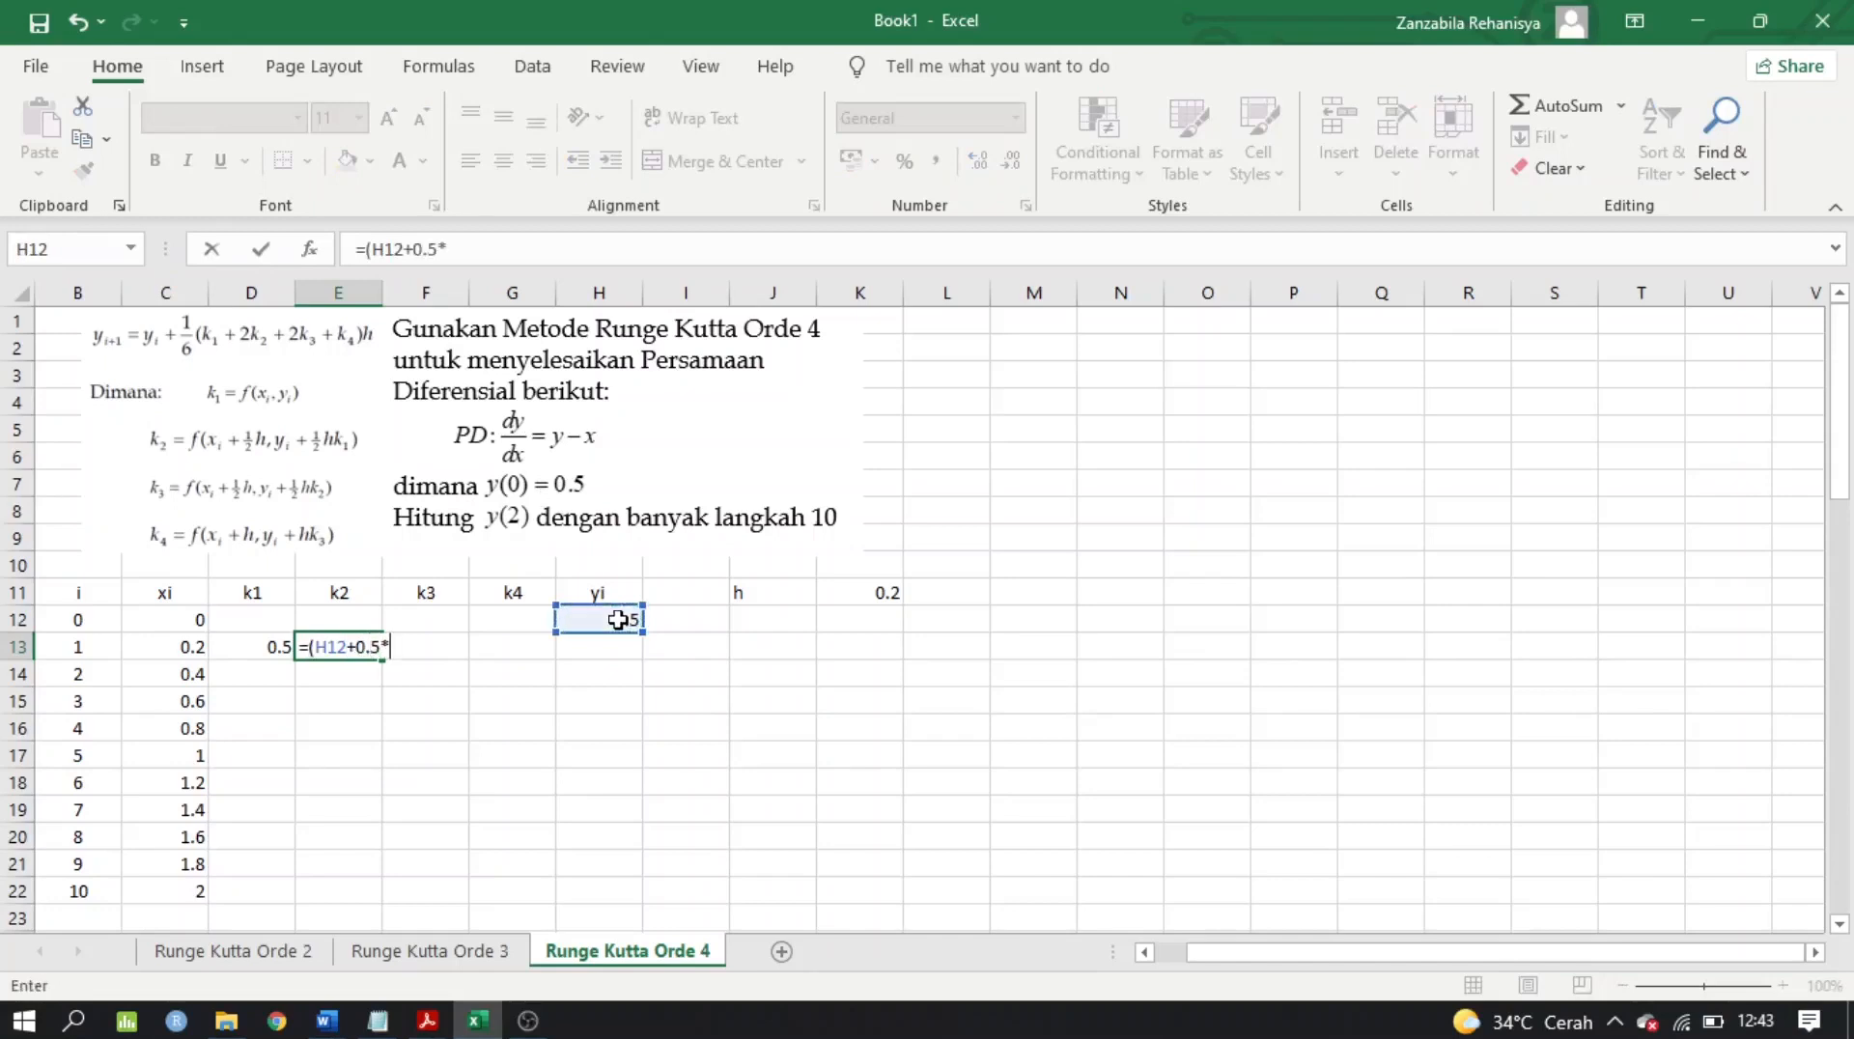
text(.5*)
click(881, 591)
key(F4)
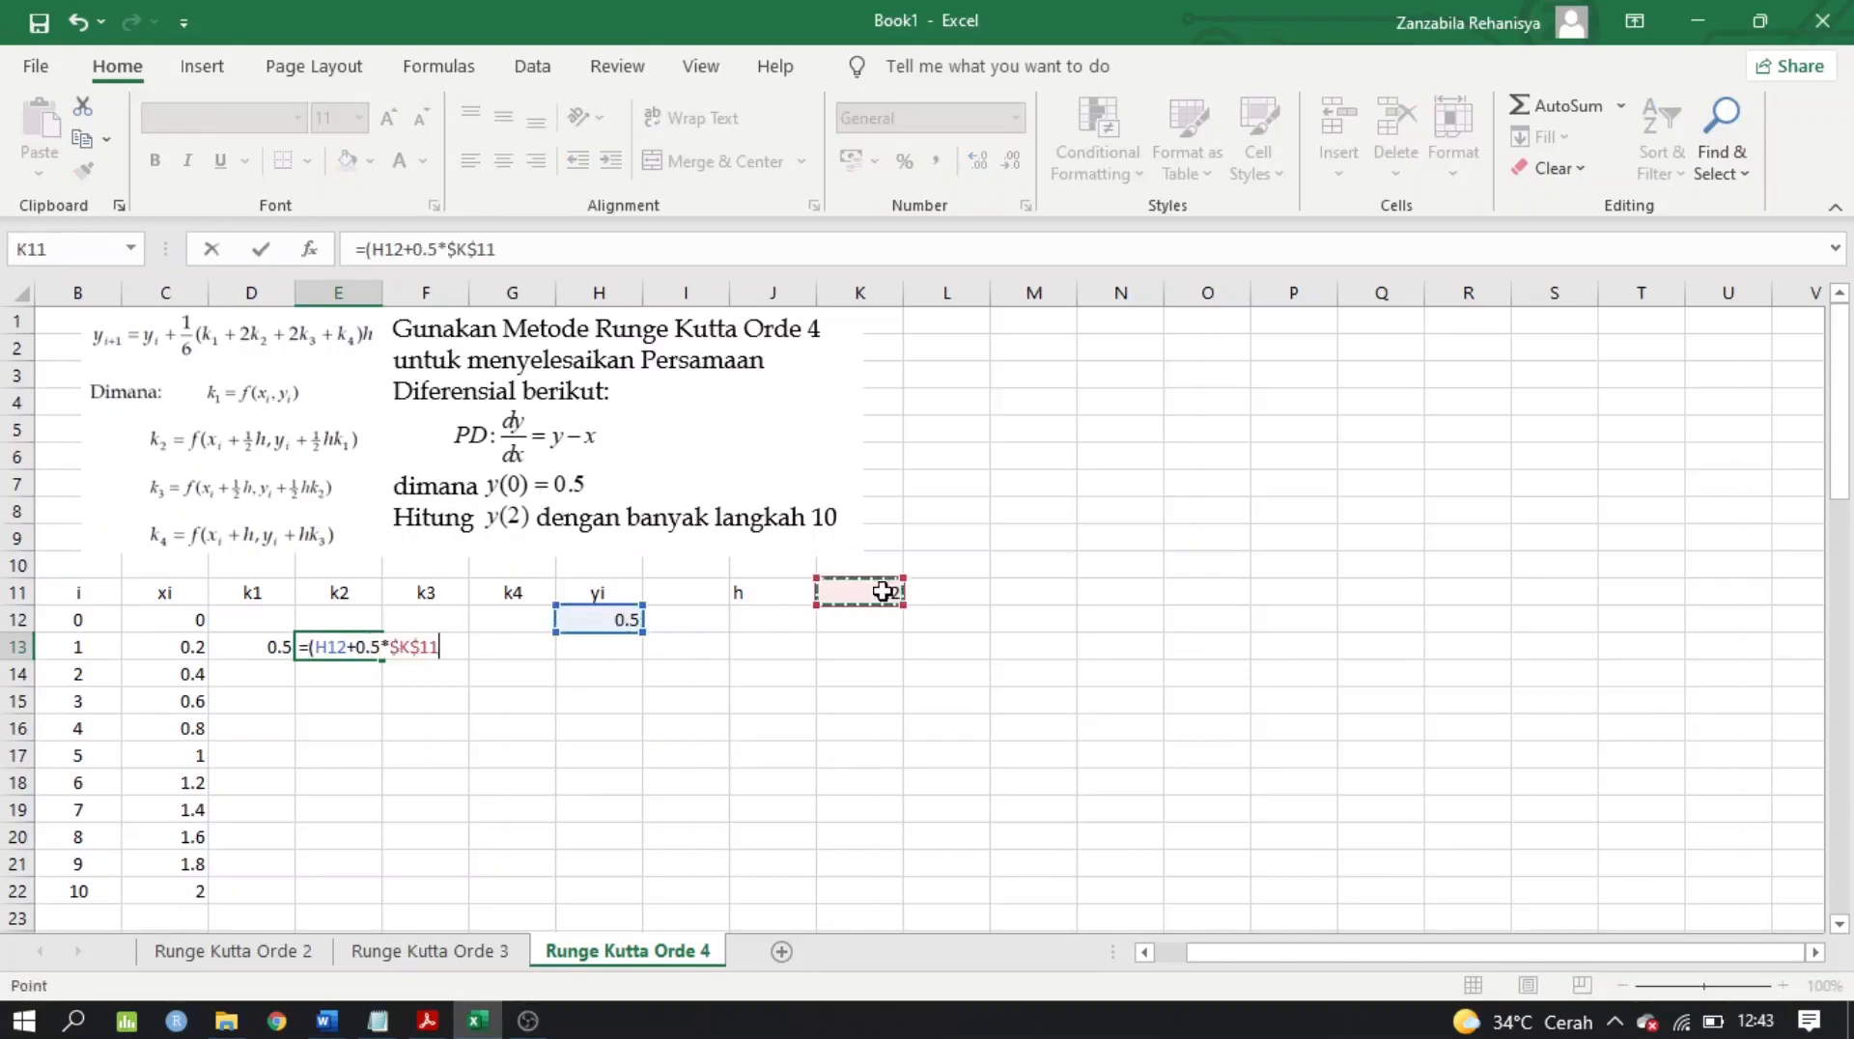
text(*)
click(275, 646)
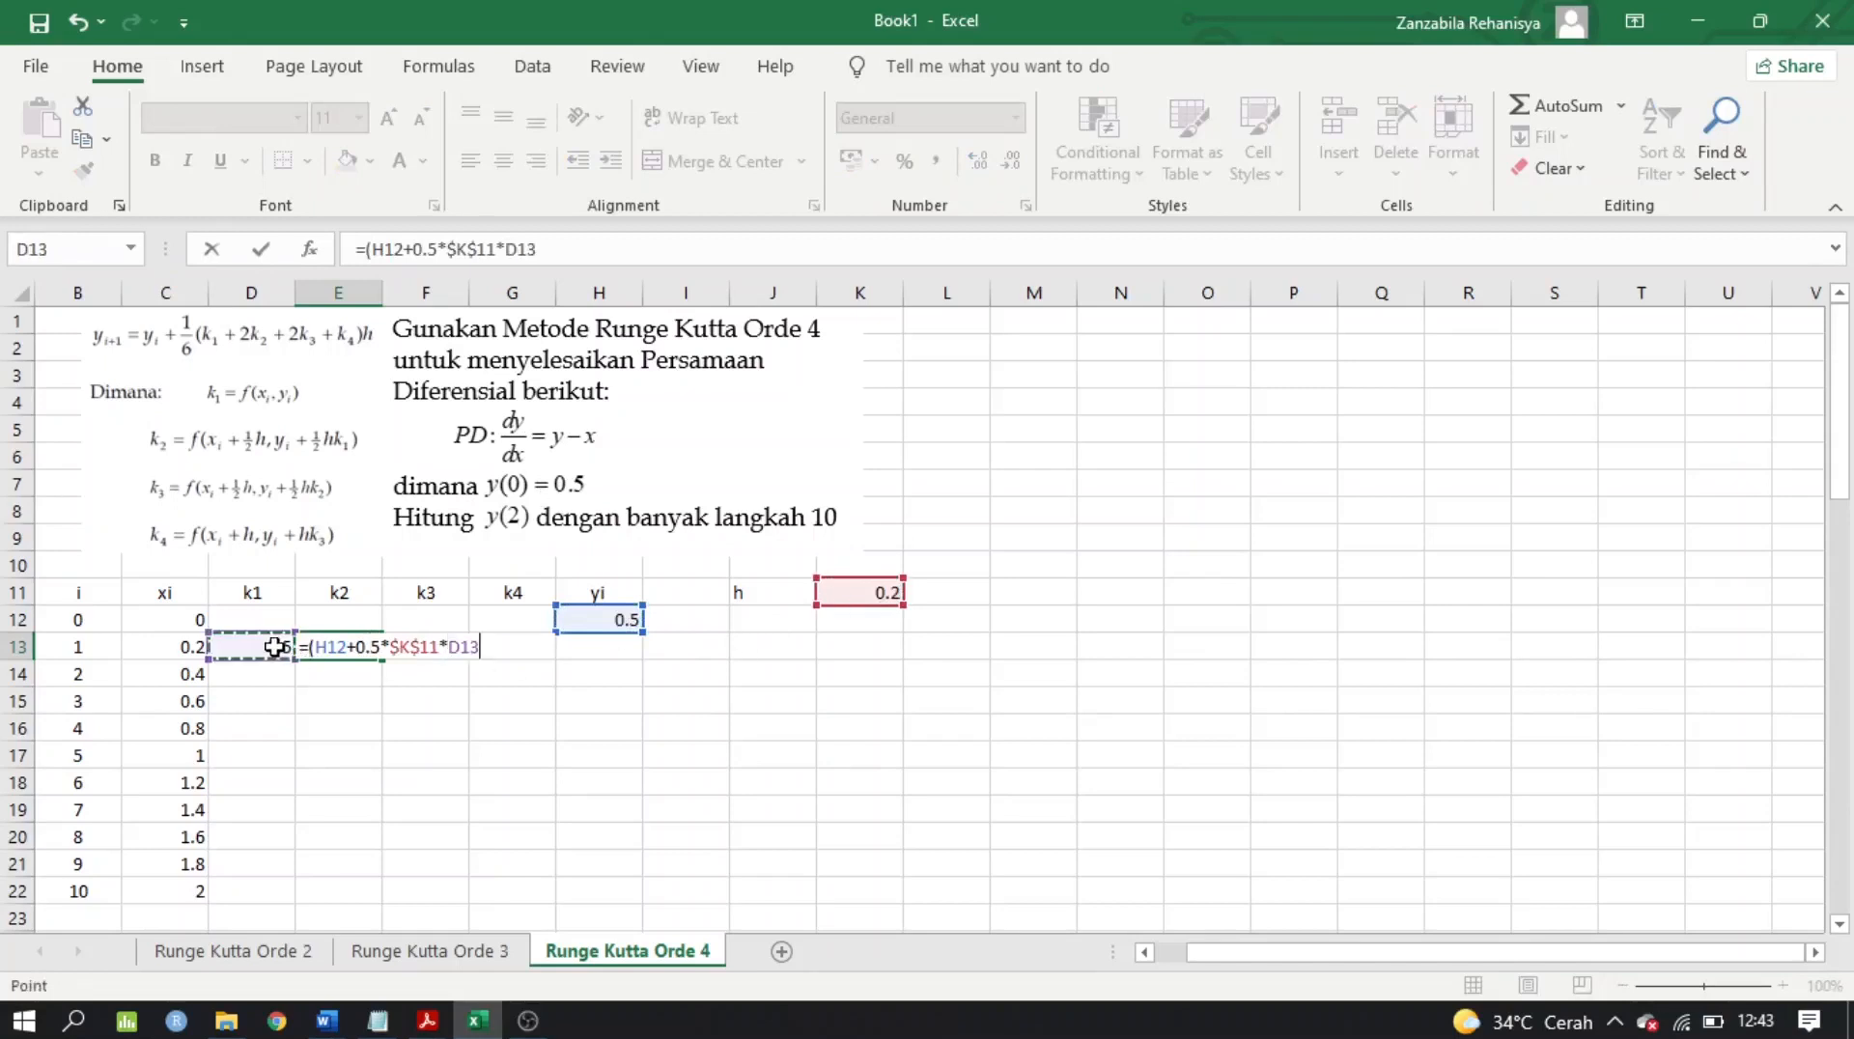
text()-()
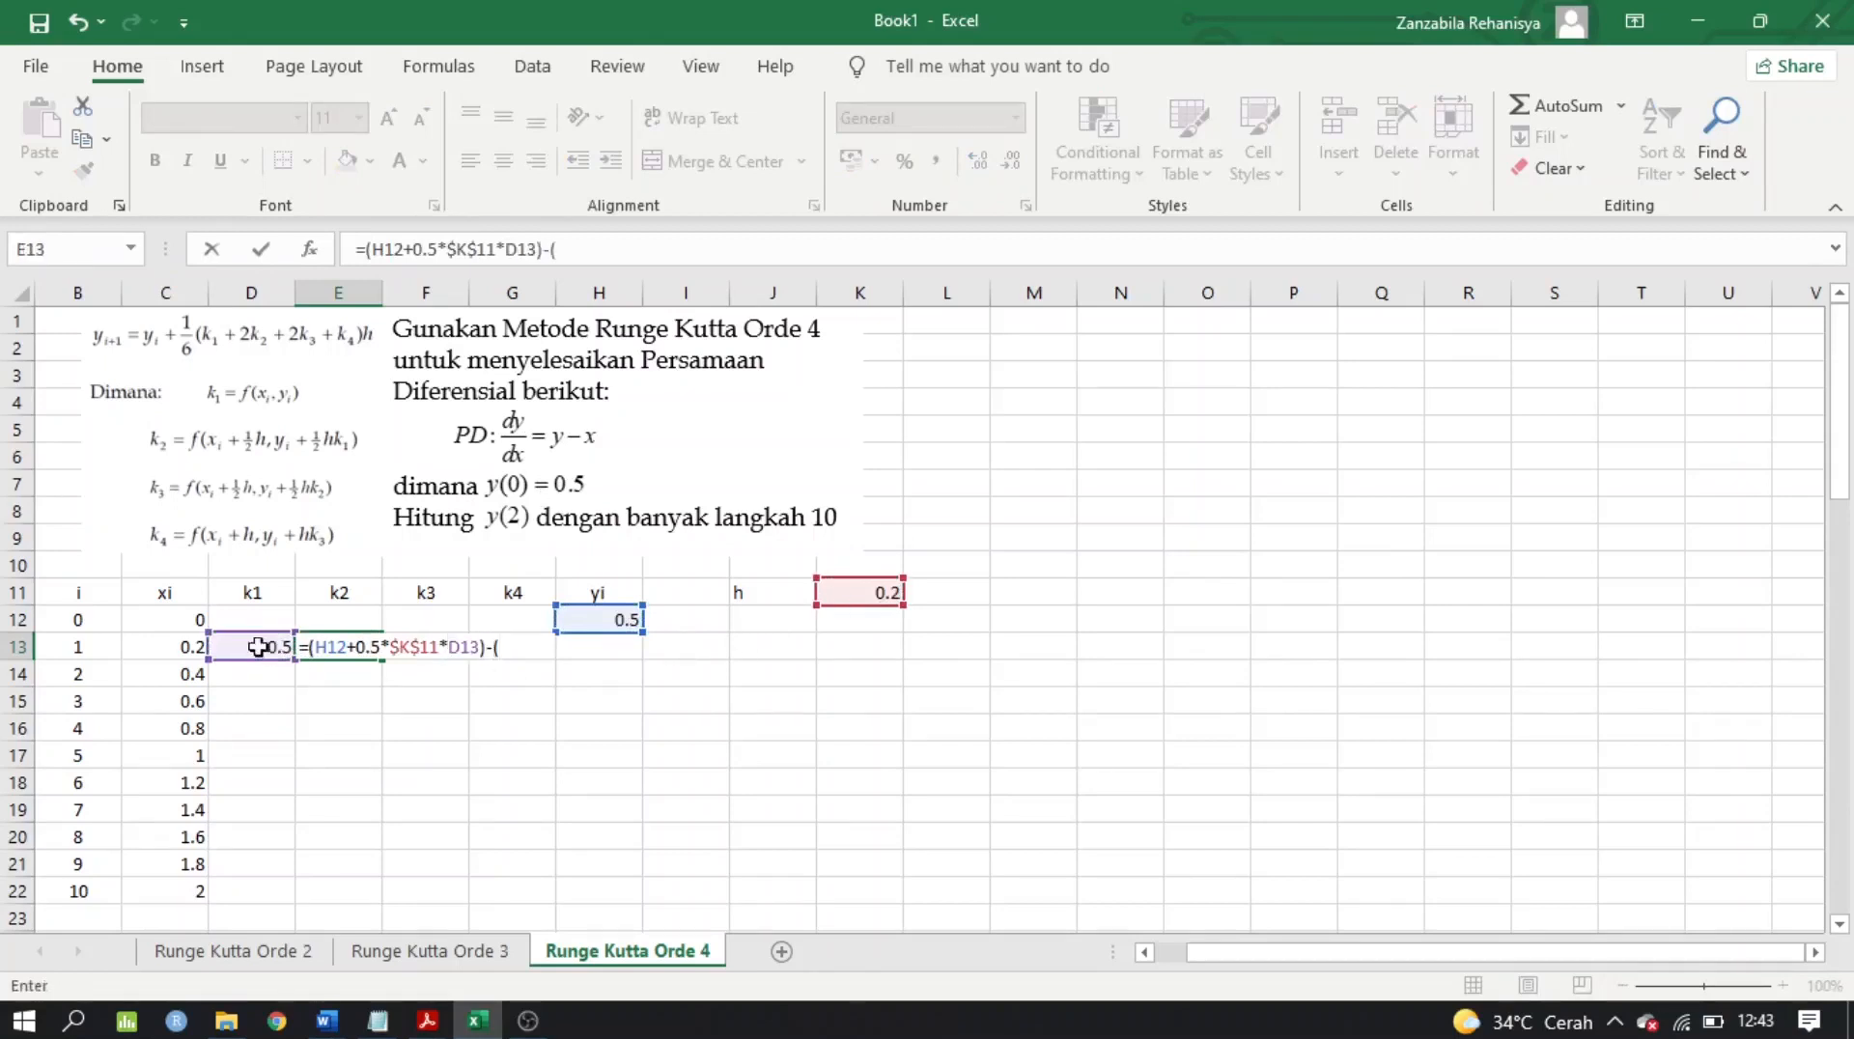
click(154, 624)
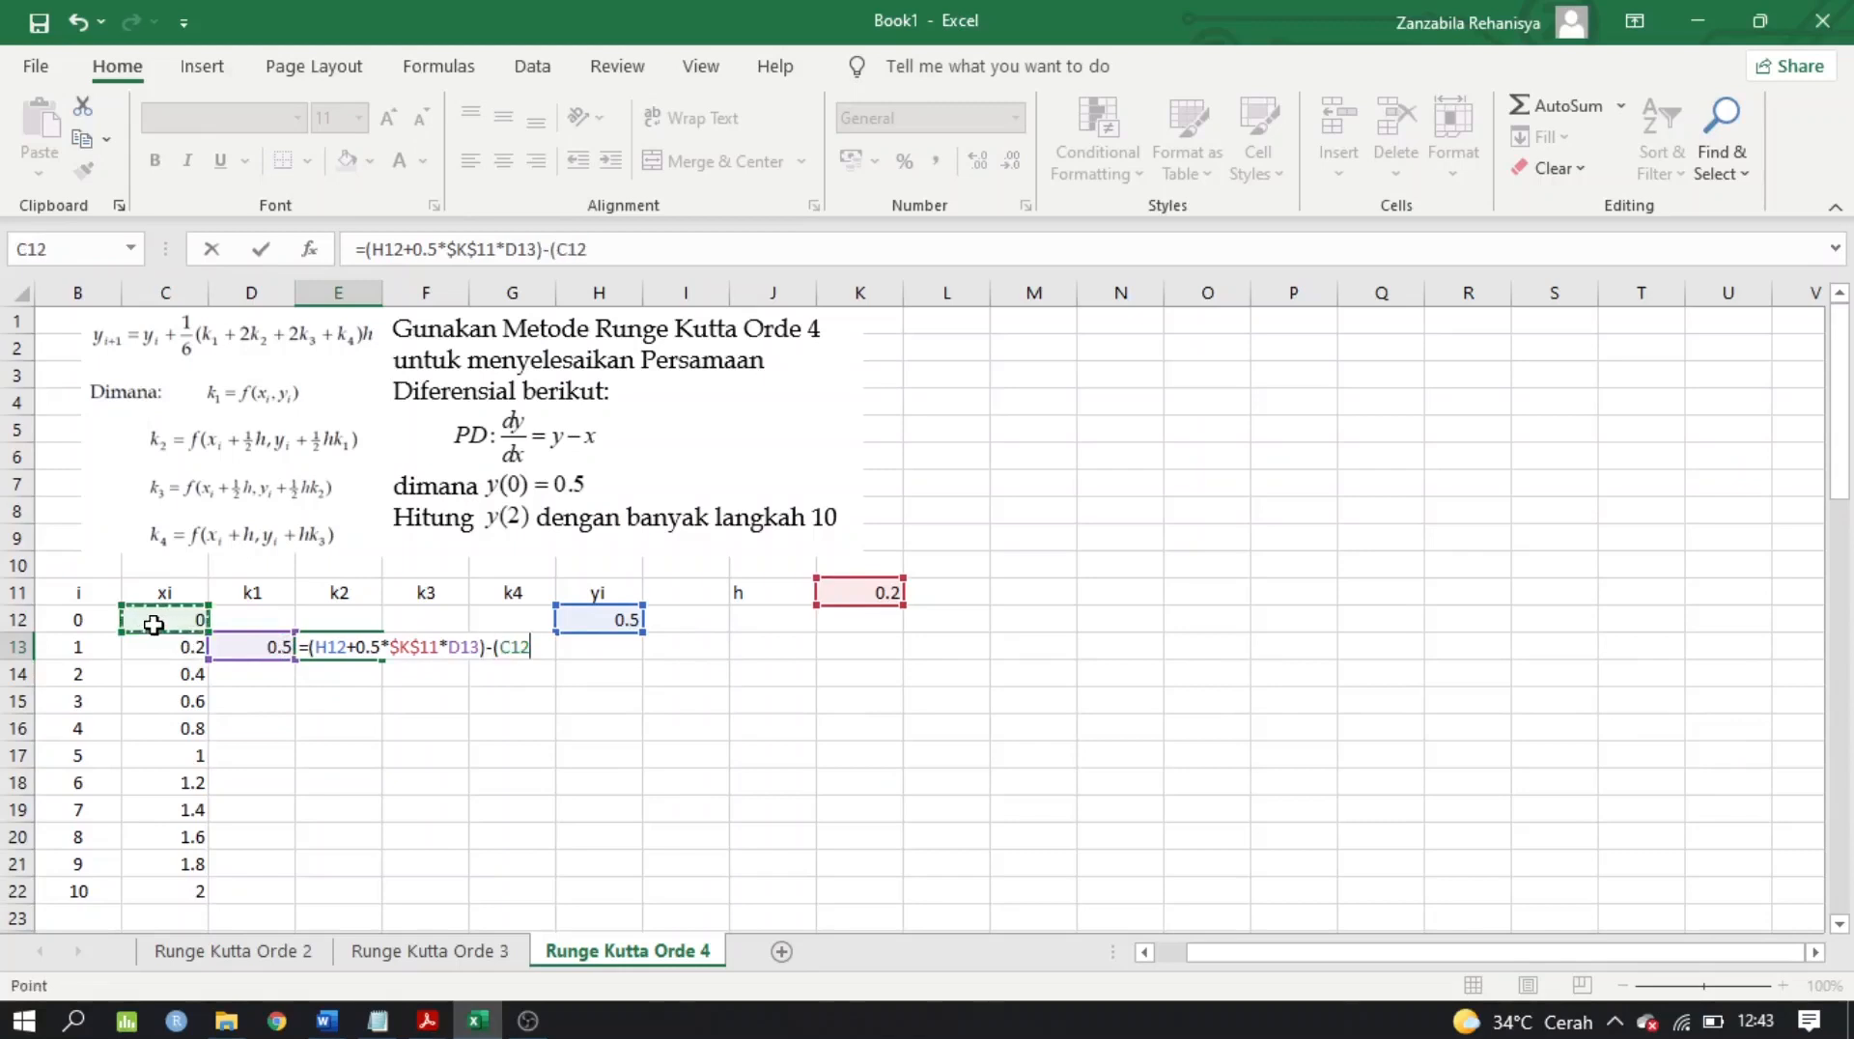
text(+0.5*)
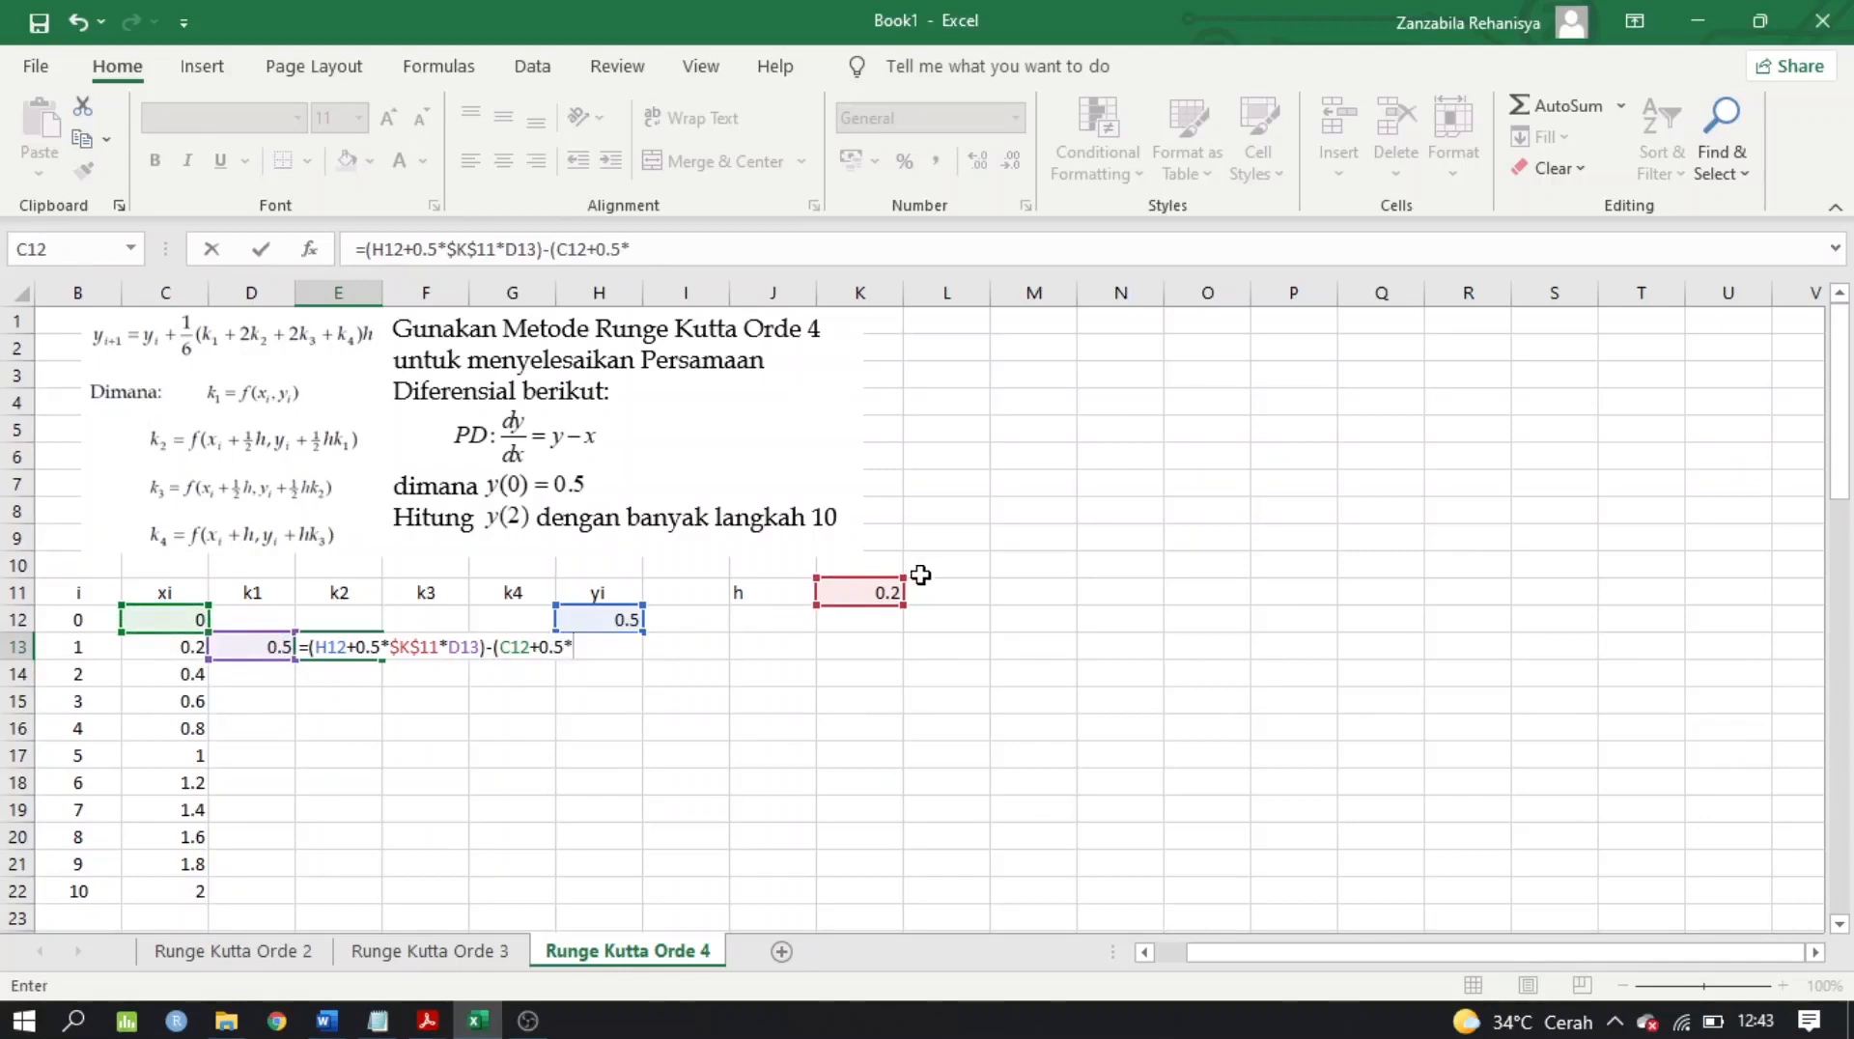
click(881, 587)
key(F4)
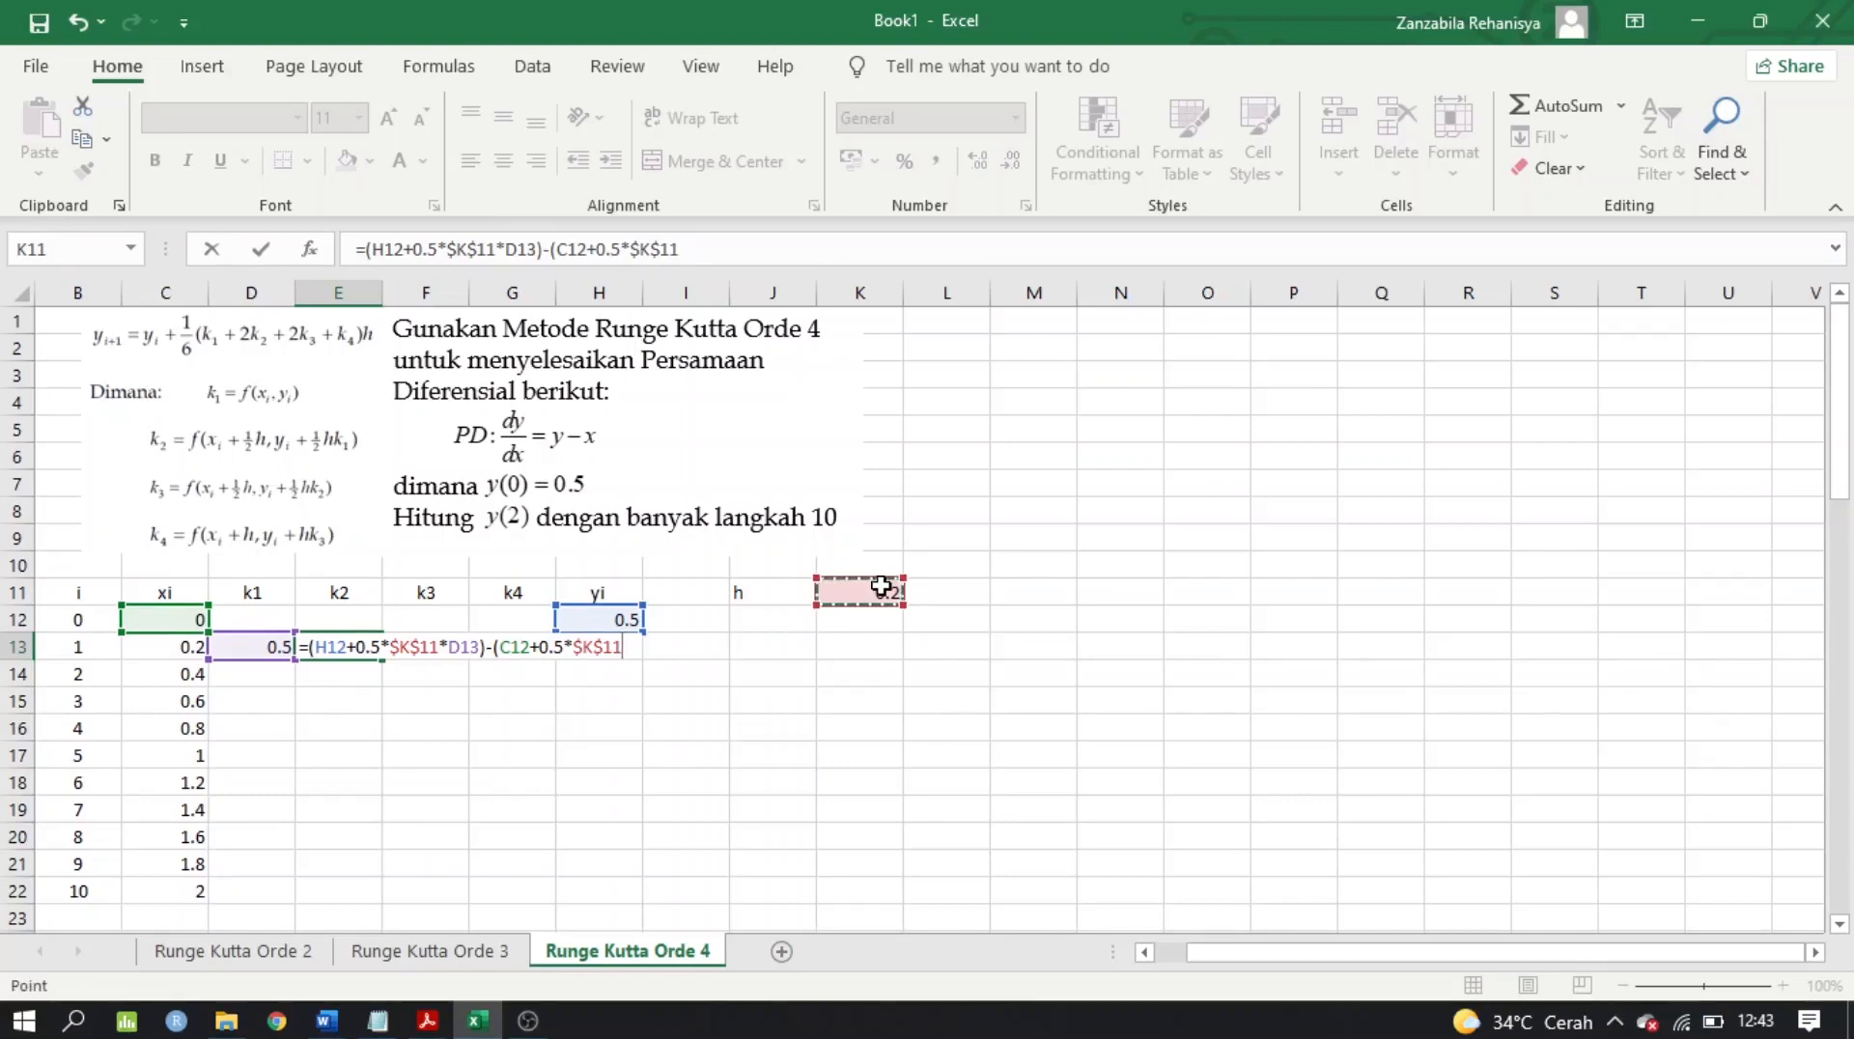
text())
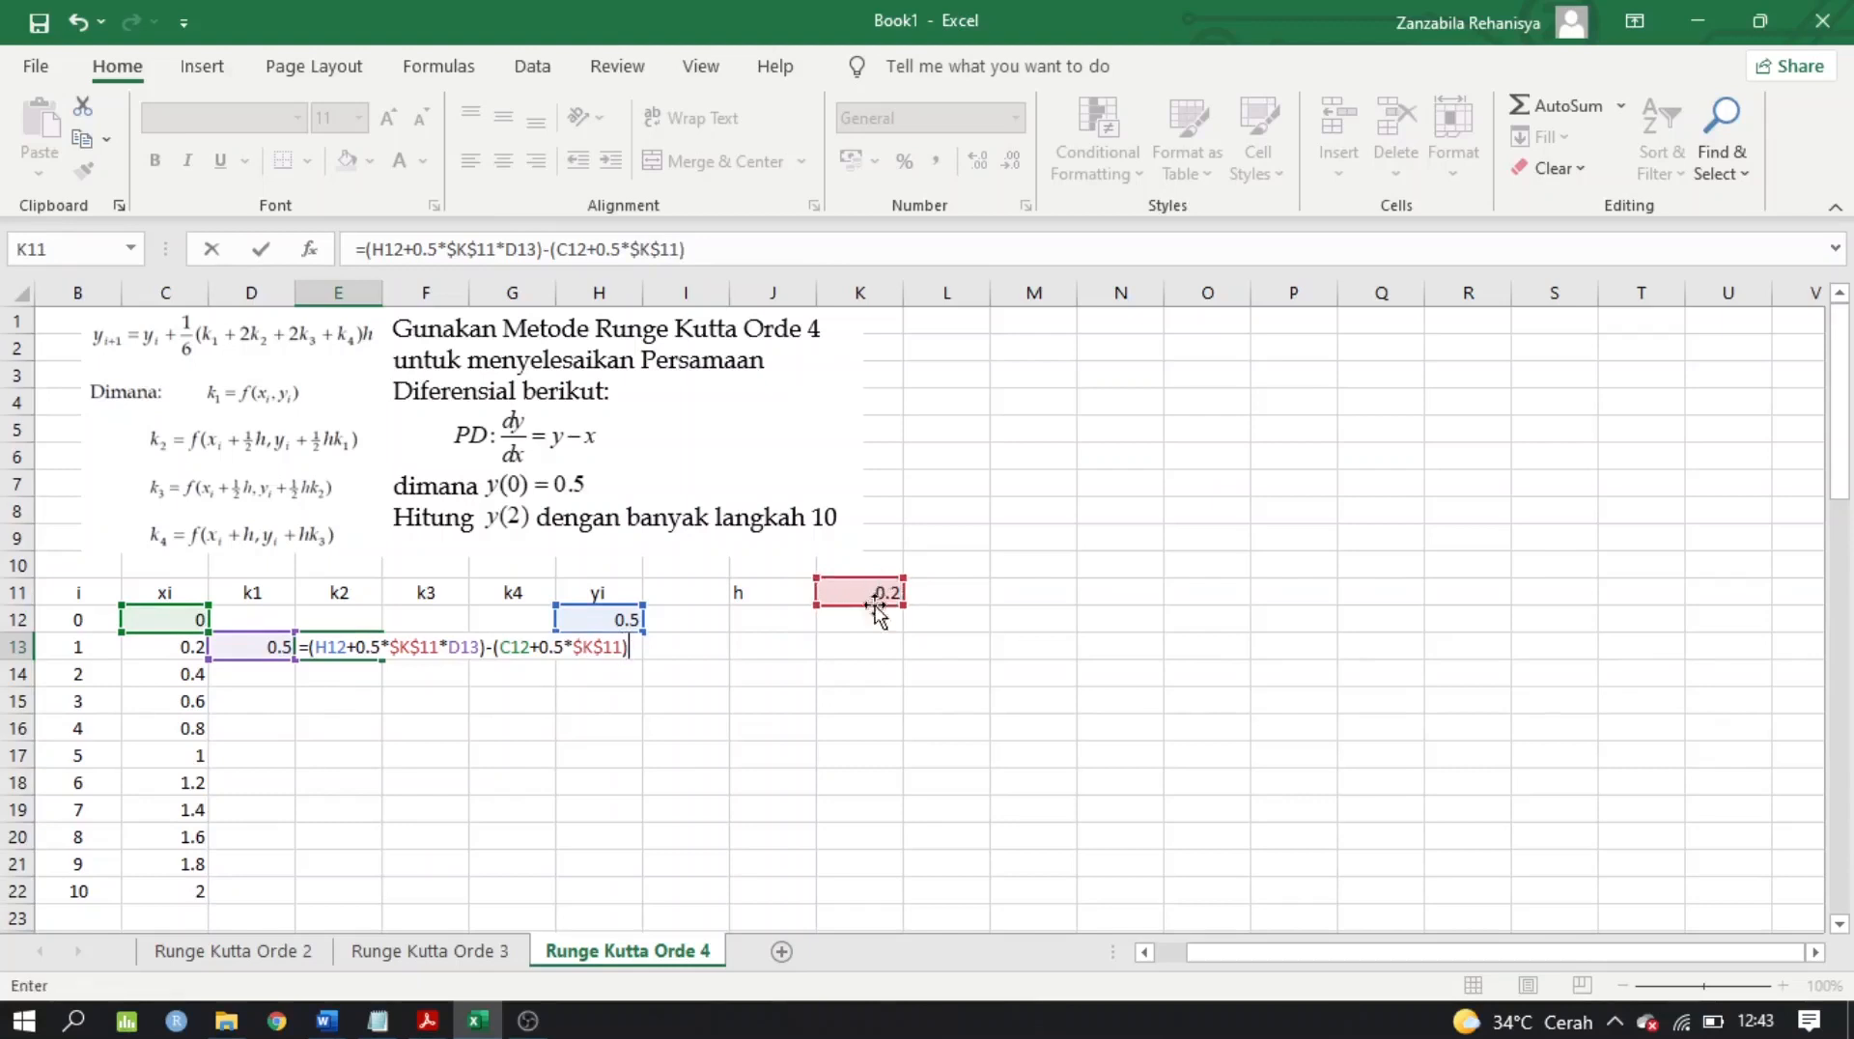
key(Return)
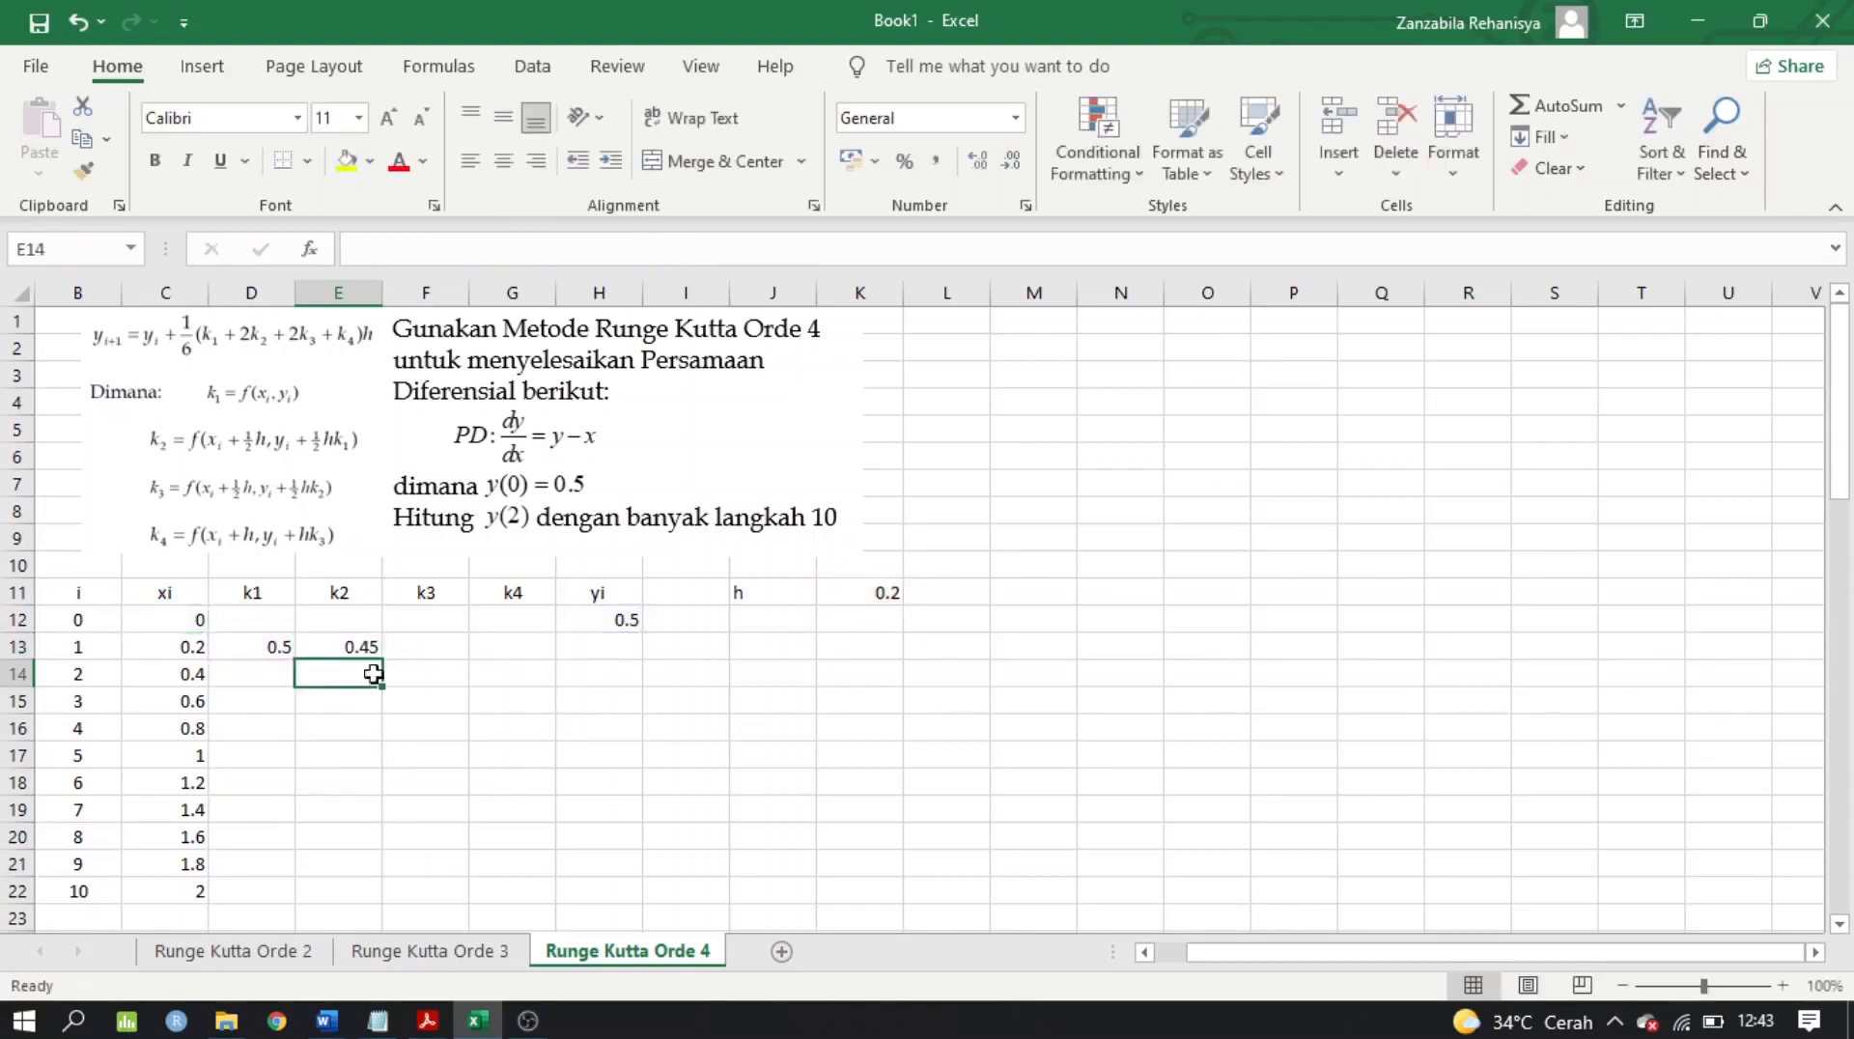
click(428, 648)
text(=)
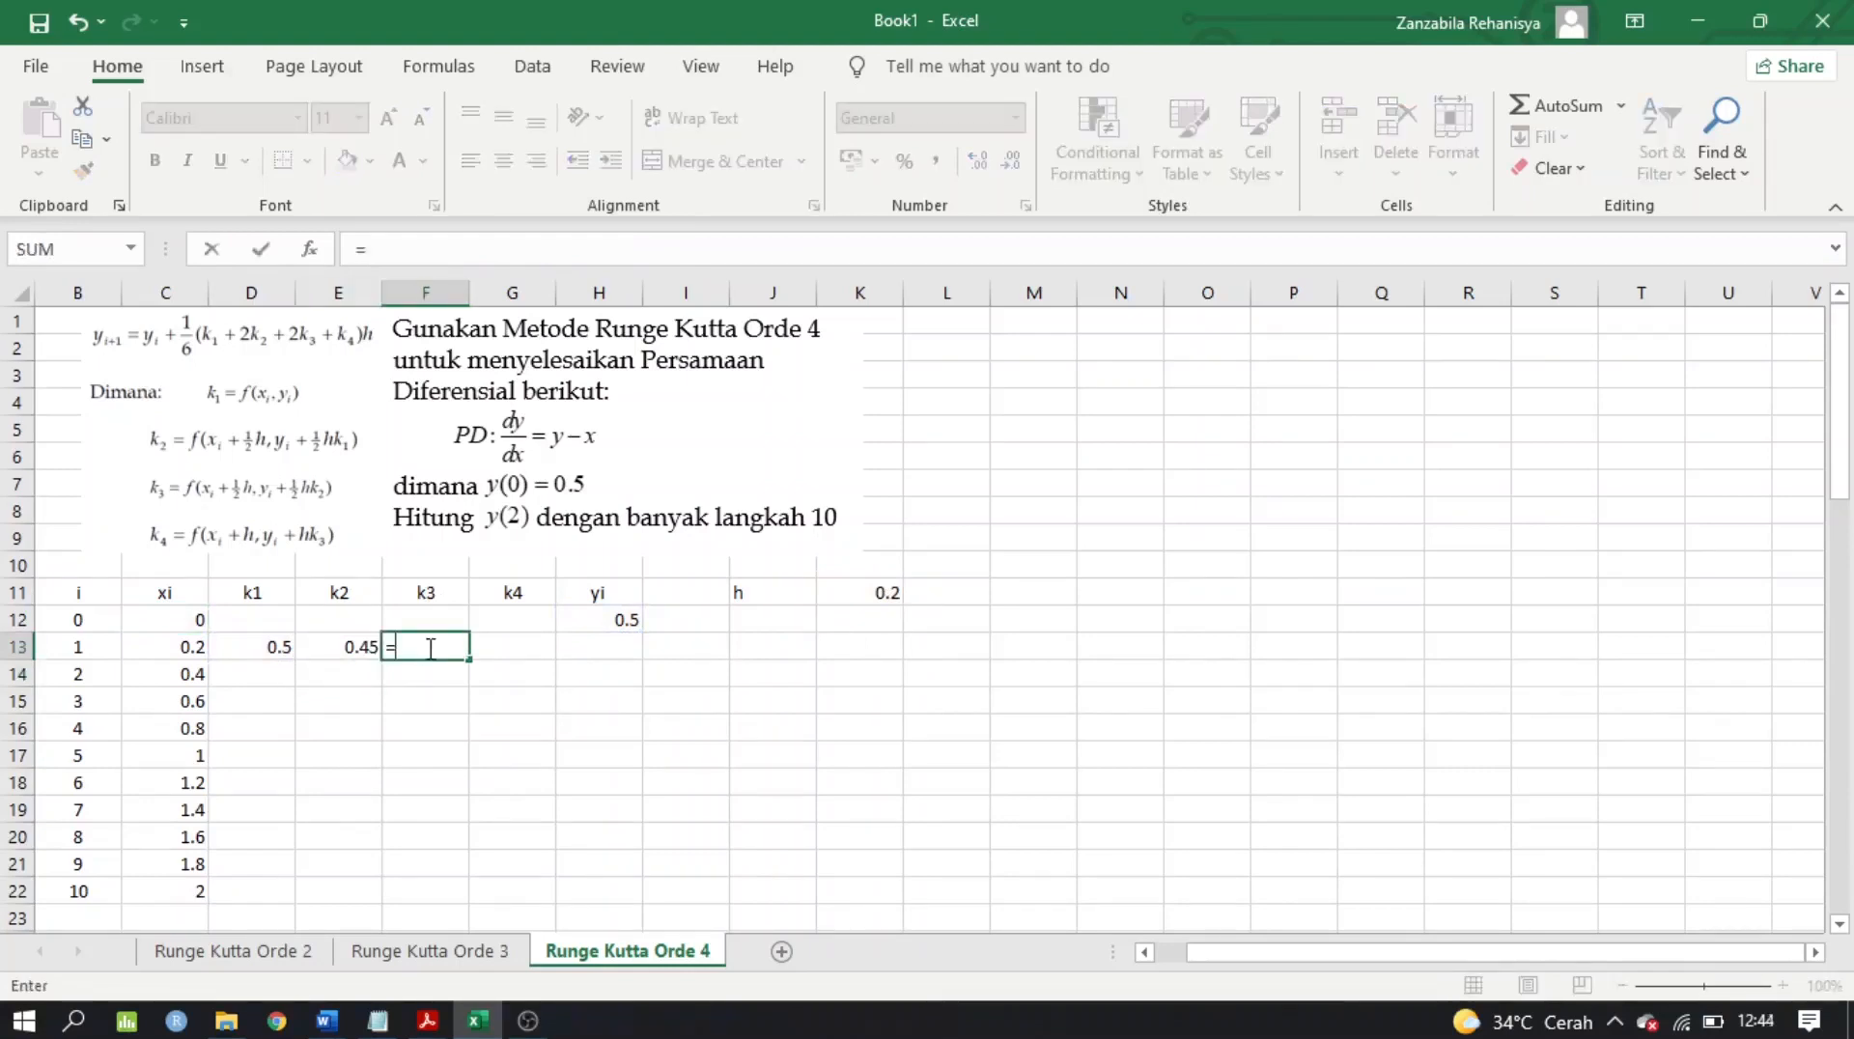
text(()
click(615, 618)
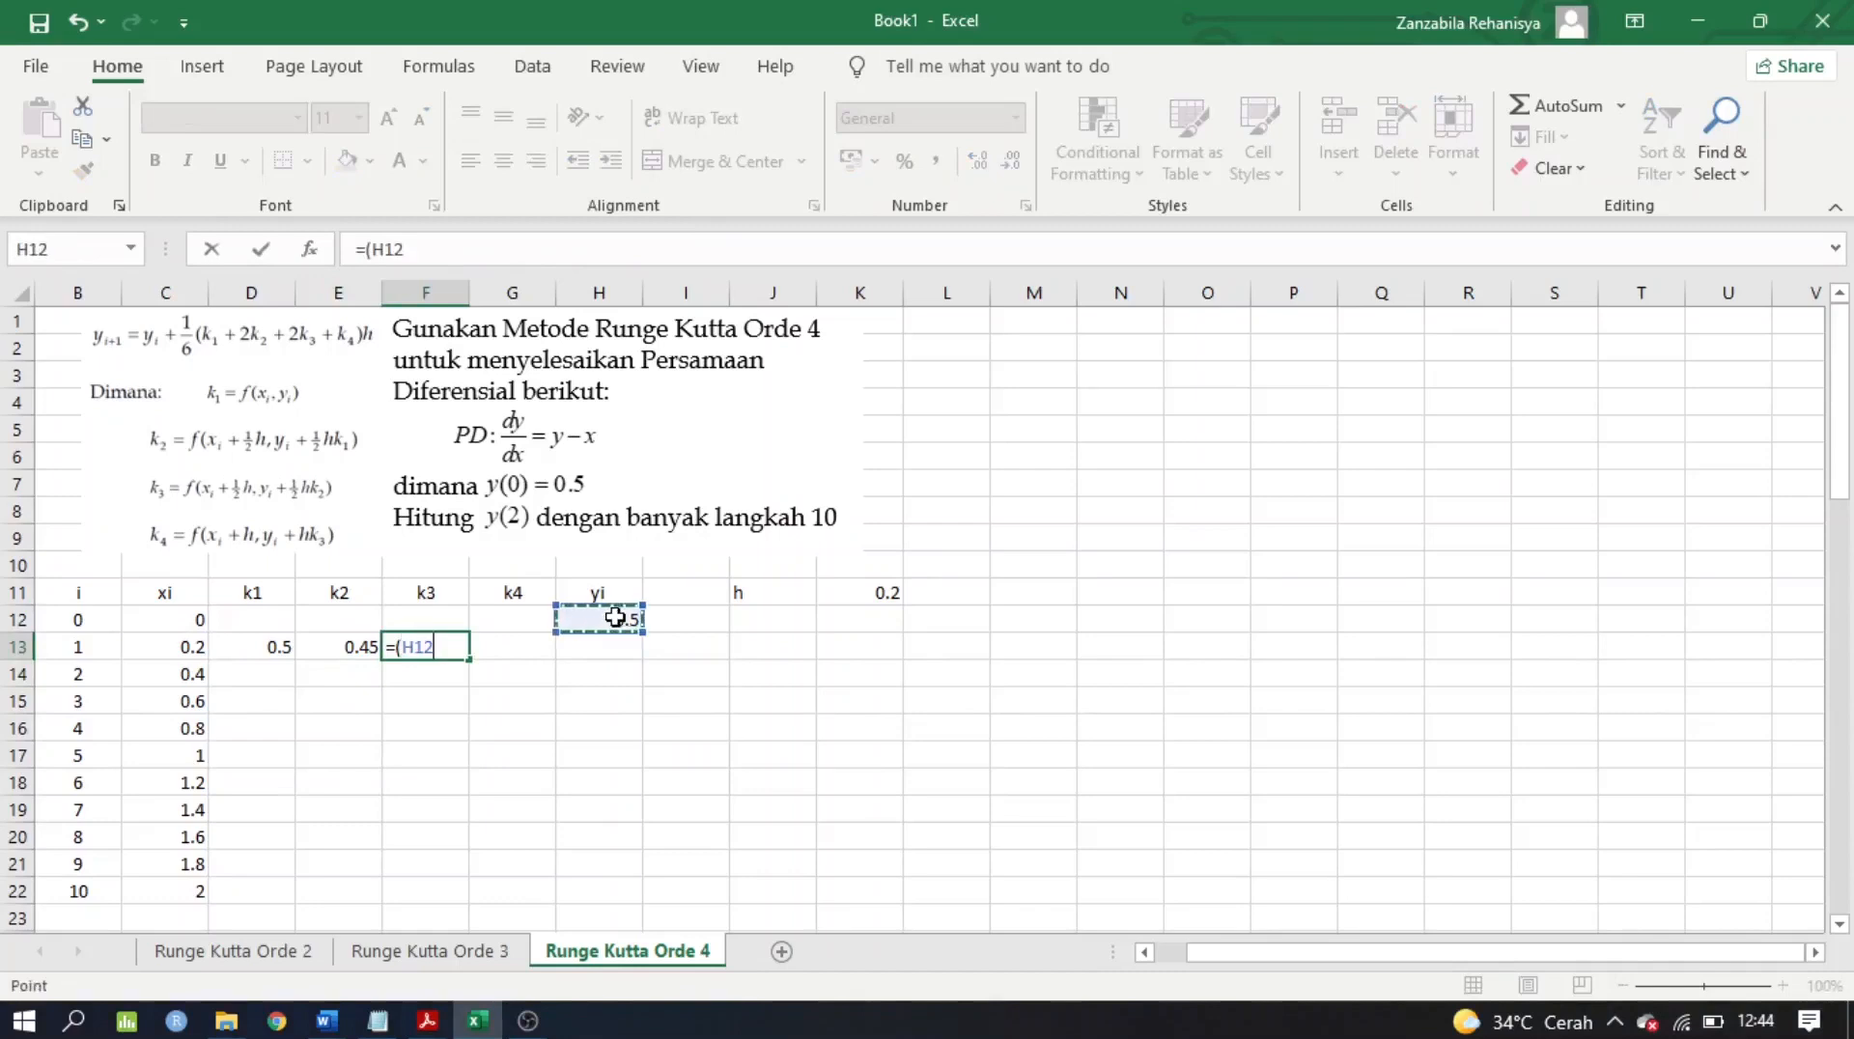
text(+0.58)
key(Return)
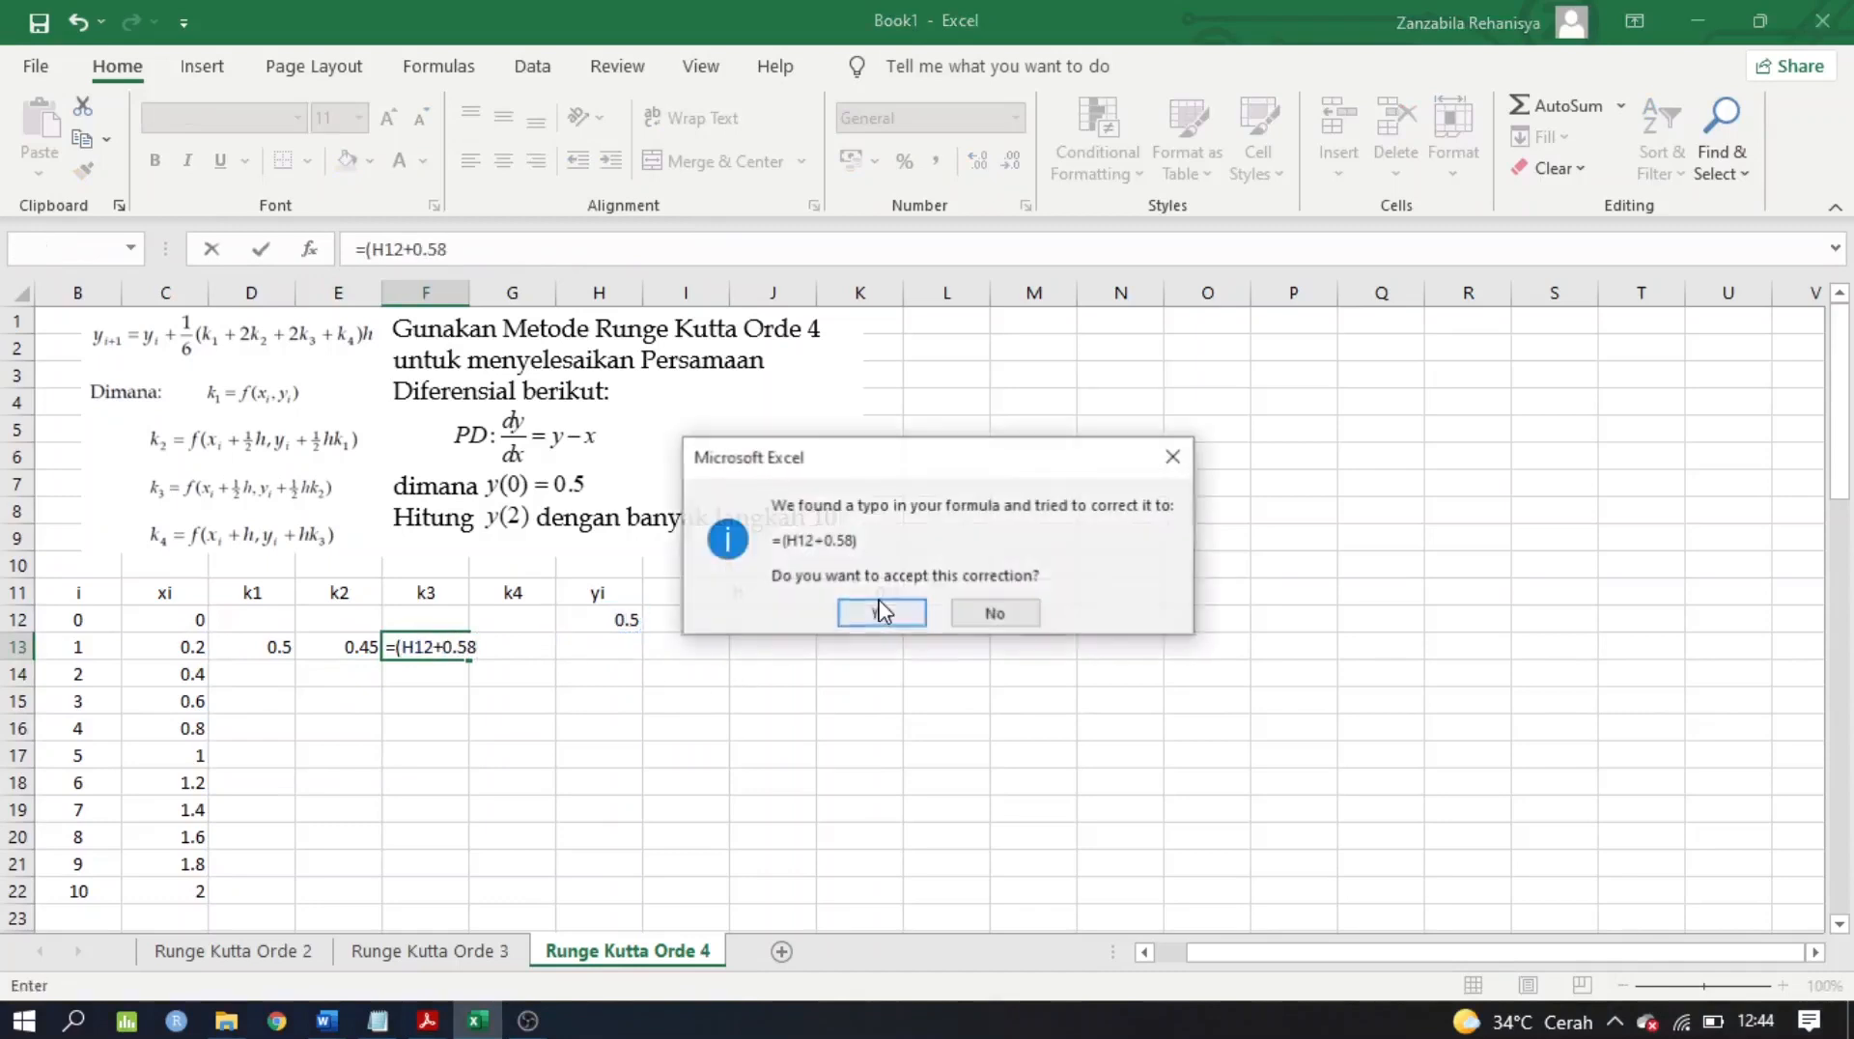
click(881, 613)
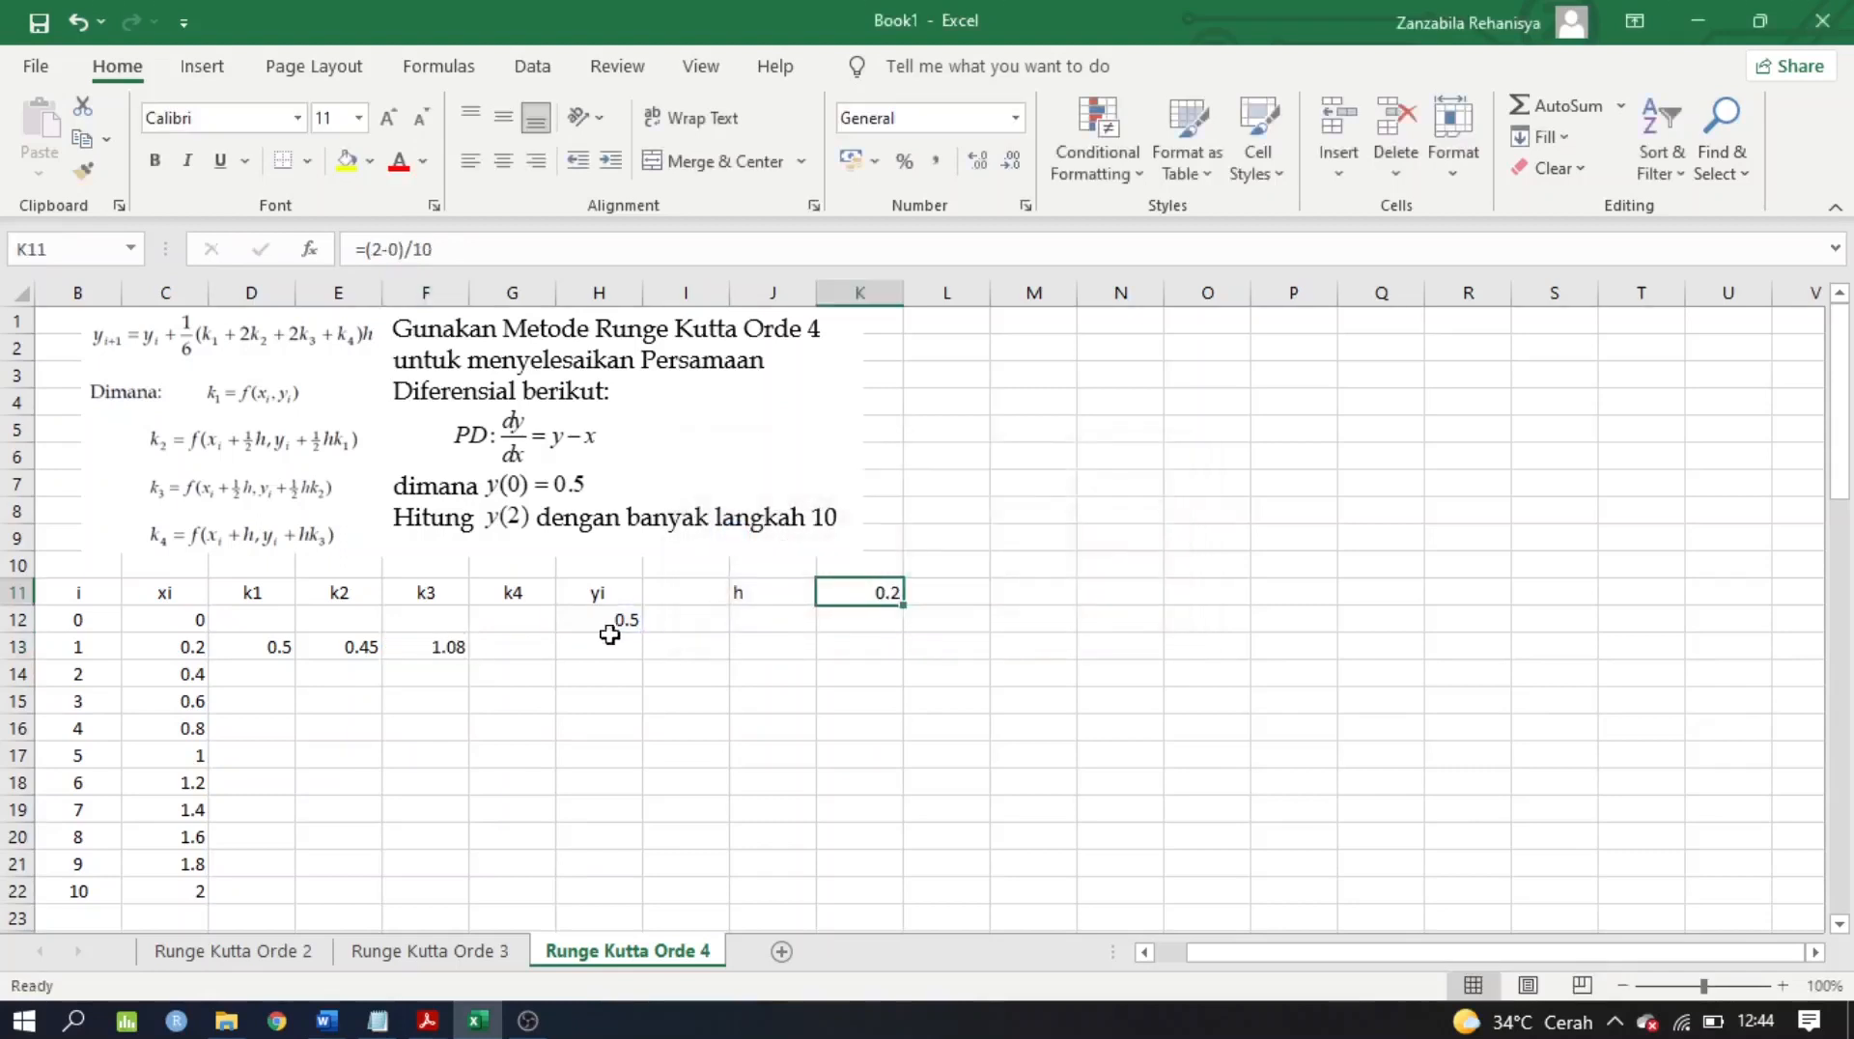
Calculate k3 for i = 1 in cell F13 with the formula =(H12+0.5*$K$11*E13)-(C12+0.5*$K$11)
click(451, 656)
text(=)
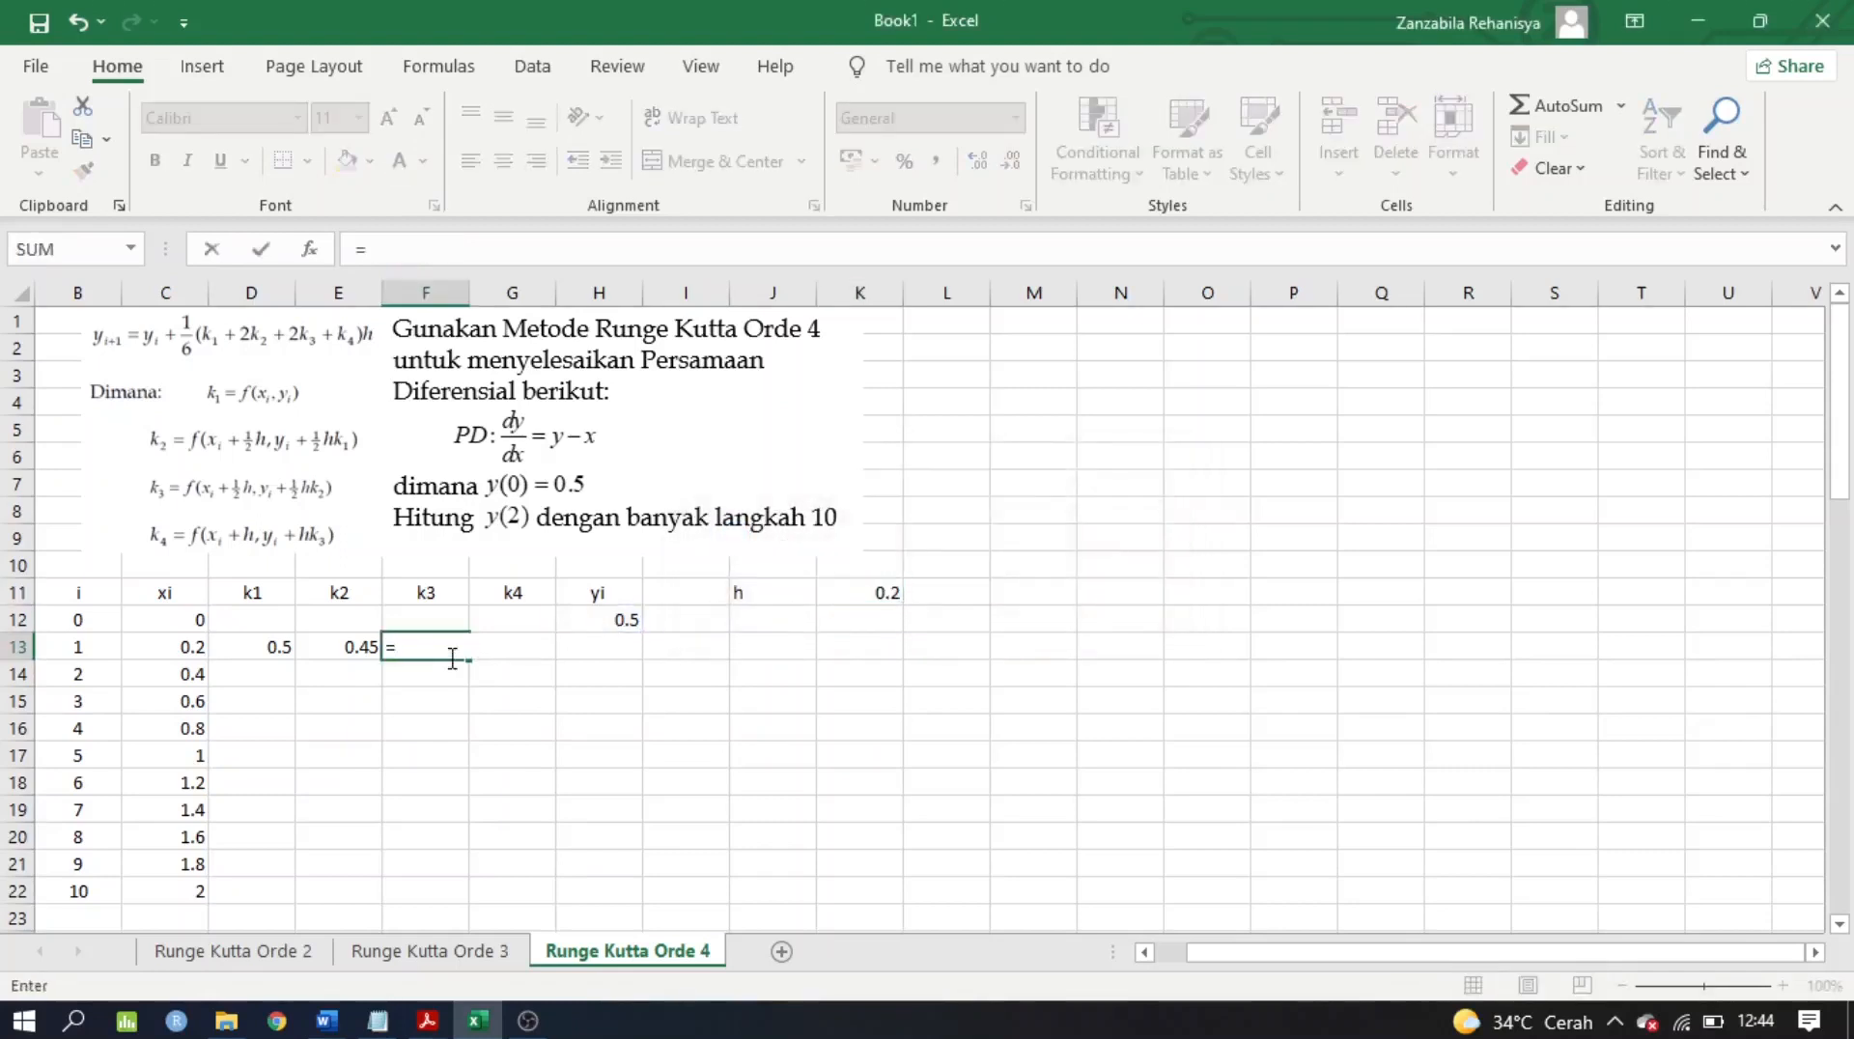
click(588, 620)
text(+)
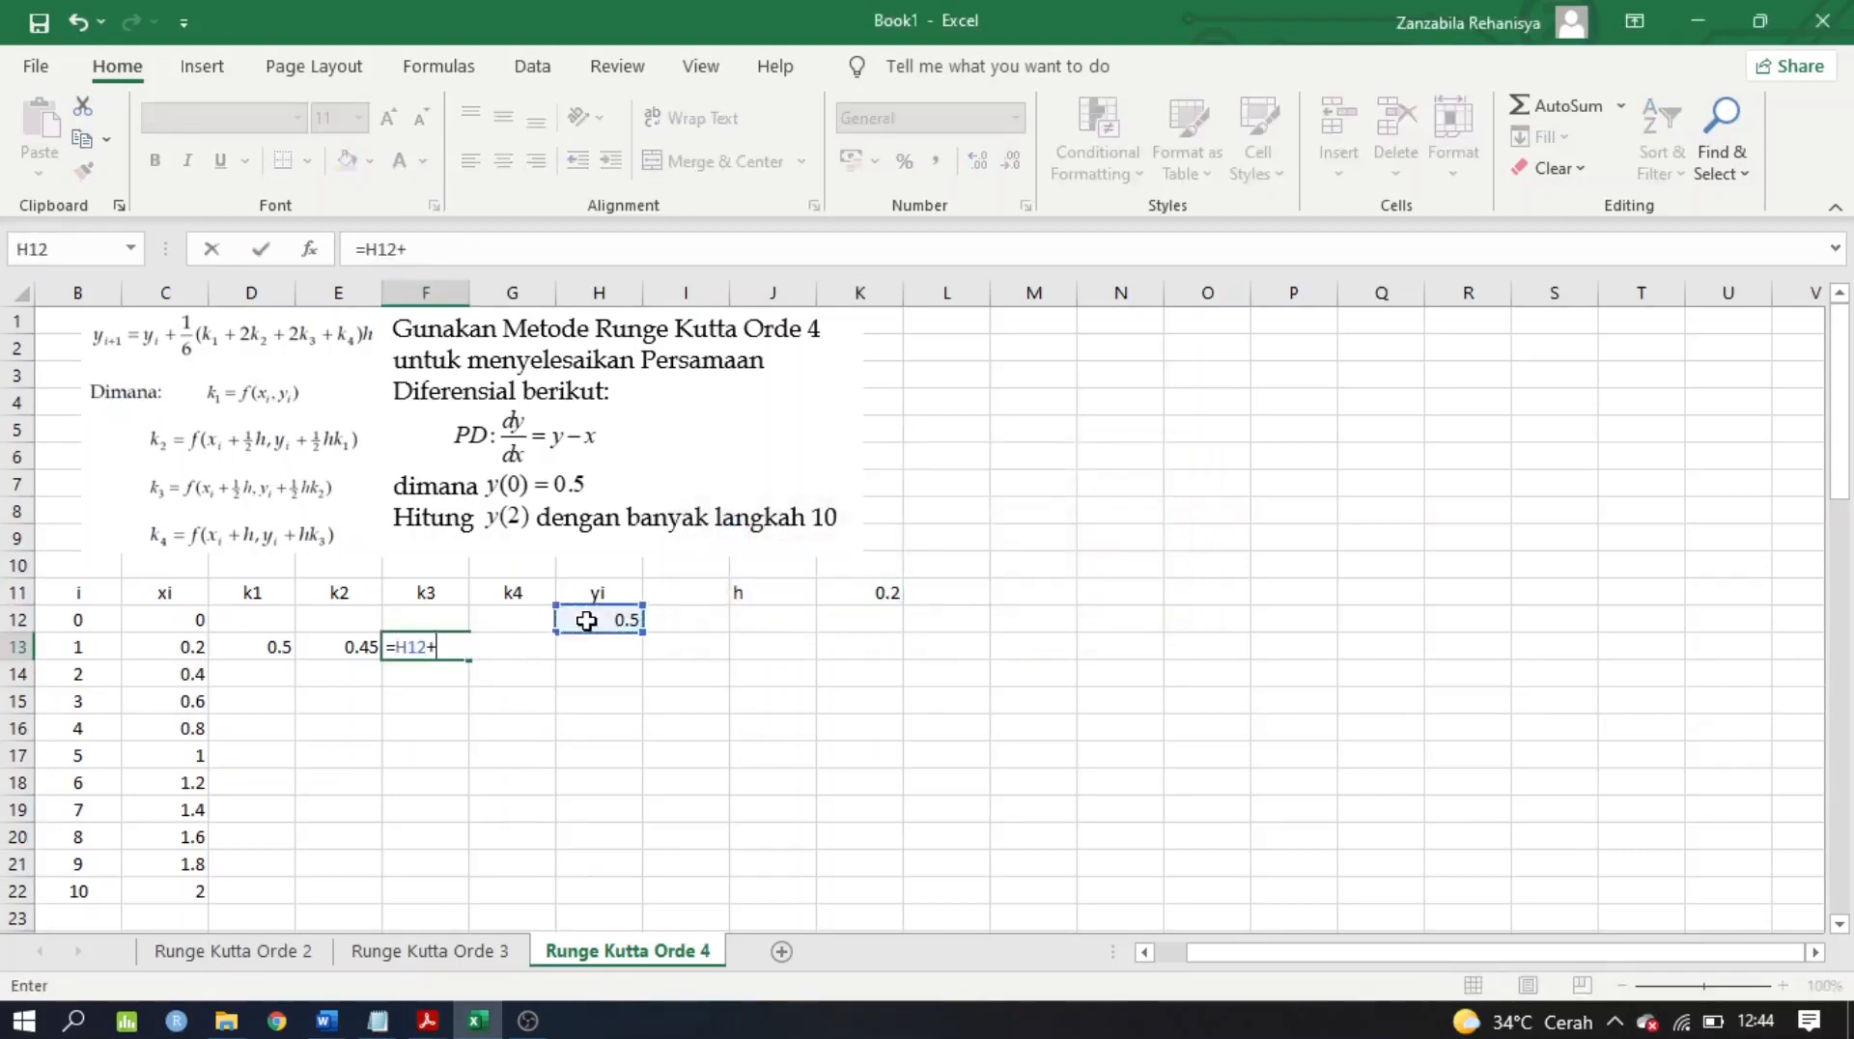
text(0.5*)
click(846, 604)
key(F4)
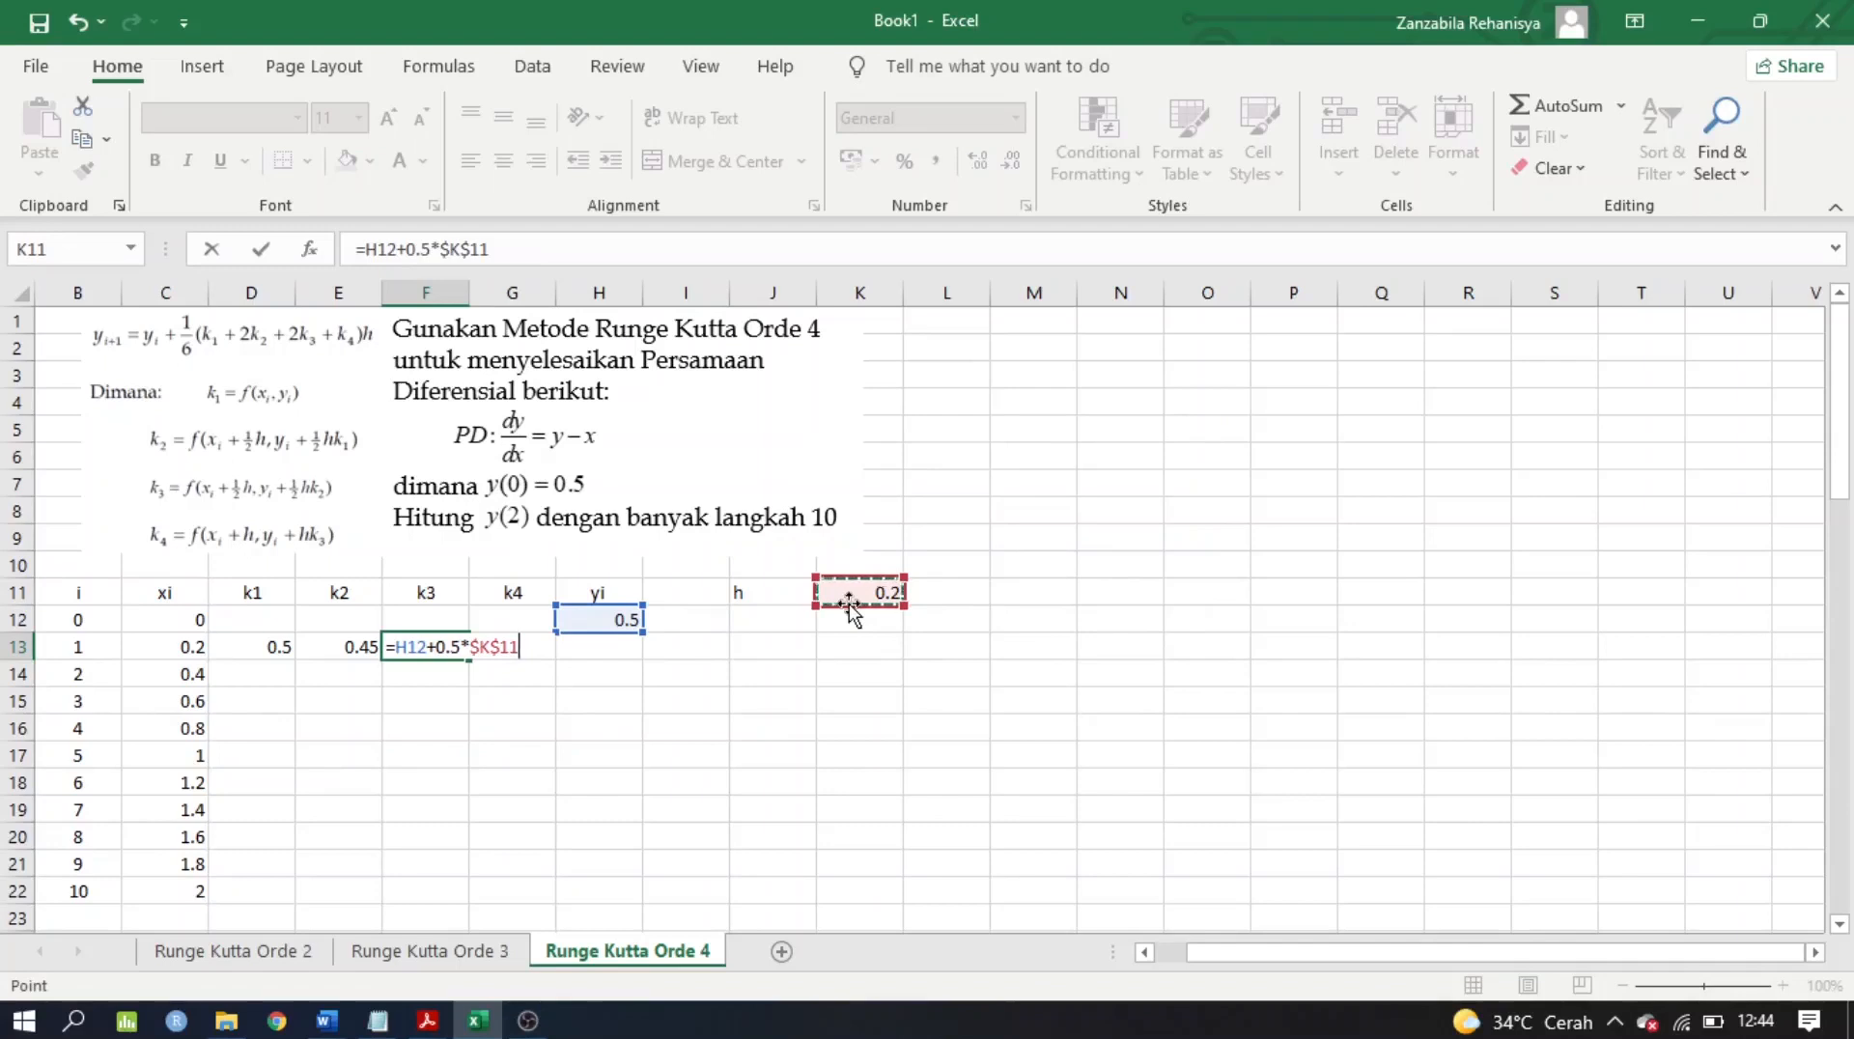
text(*)
click(343, 652)
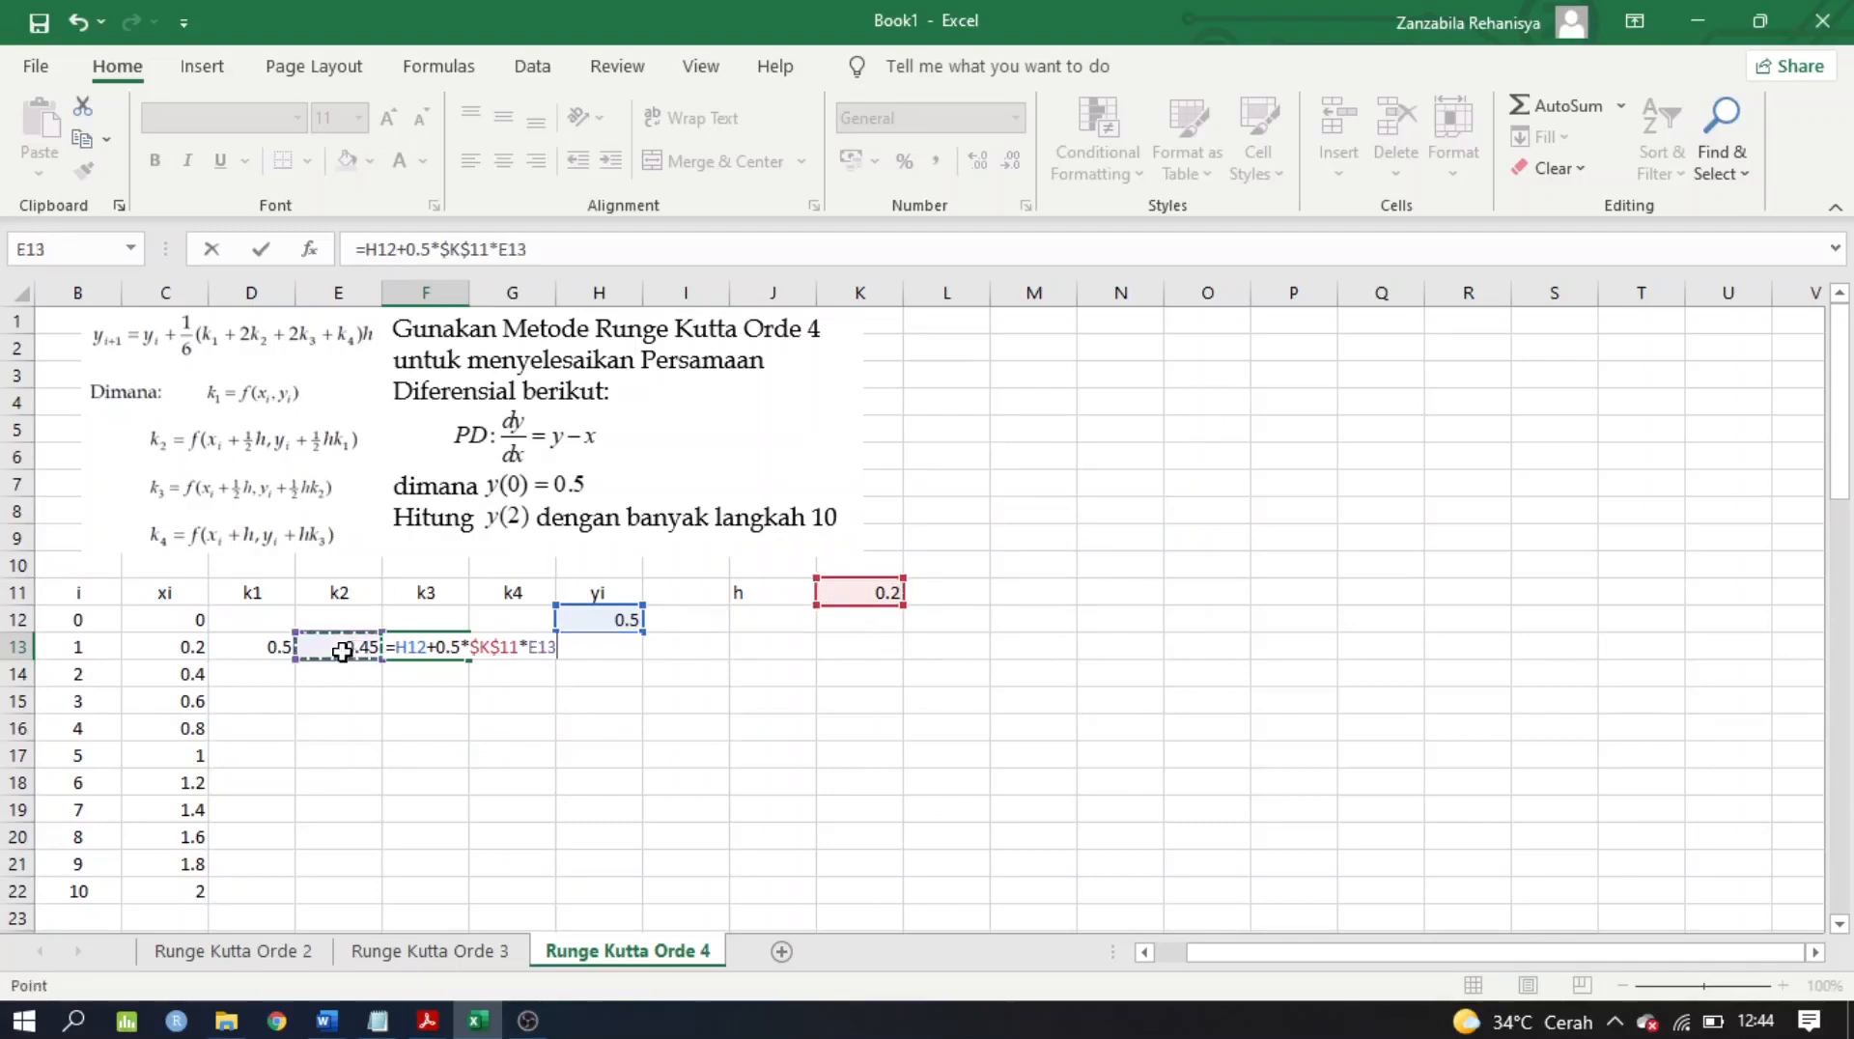
text()-()
click(365, 249)
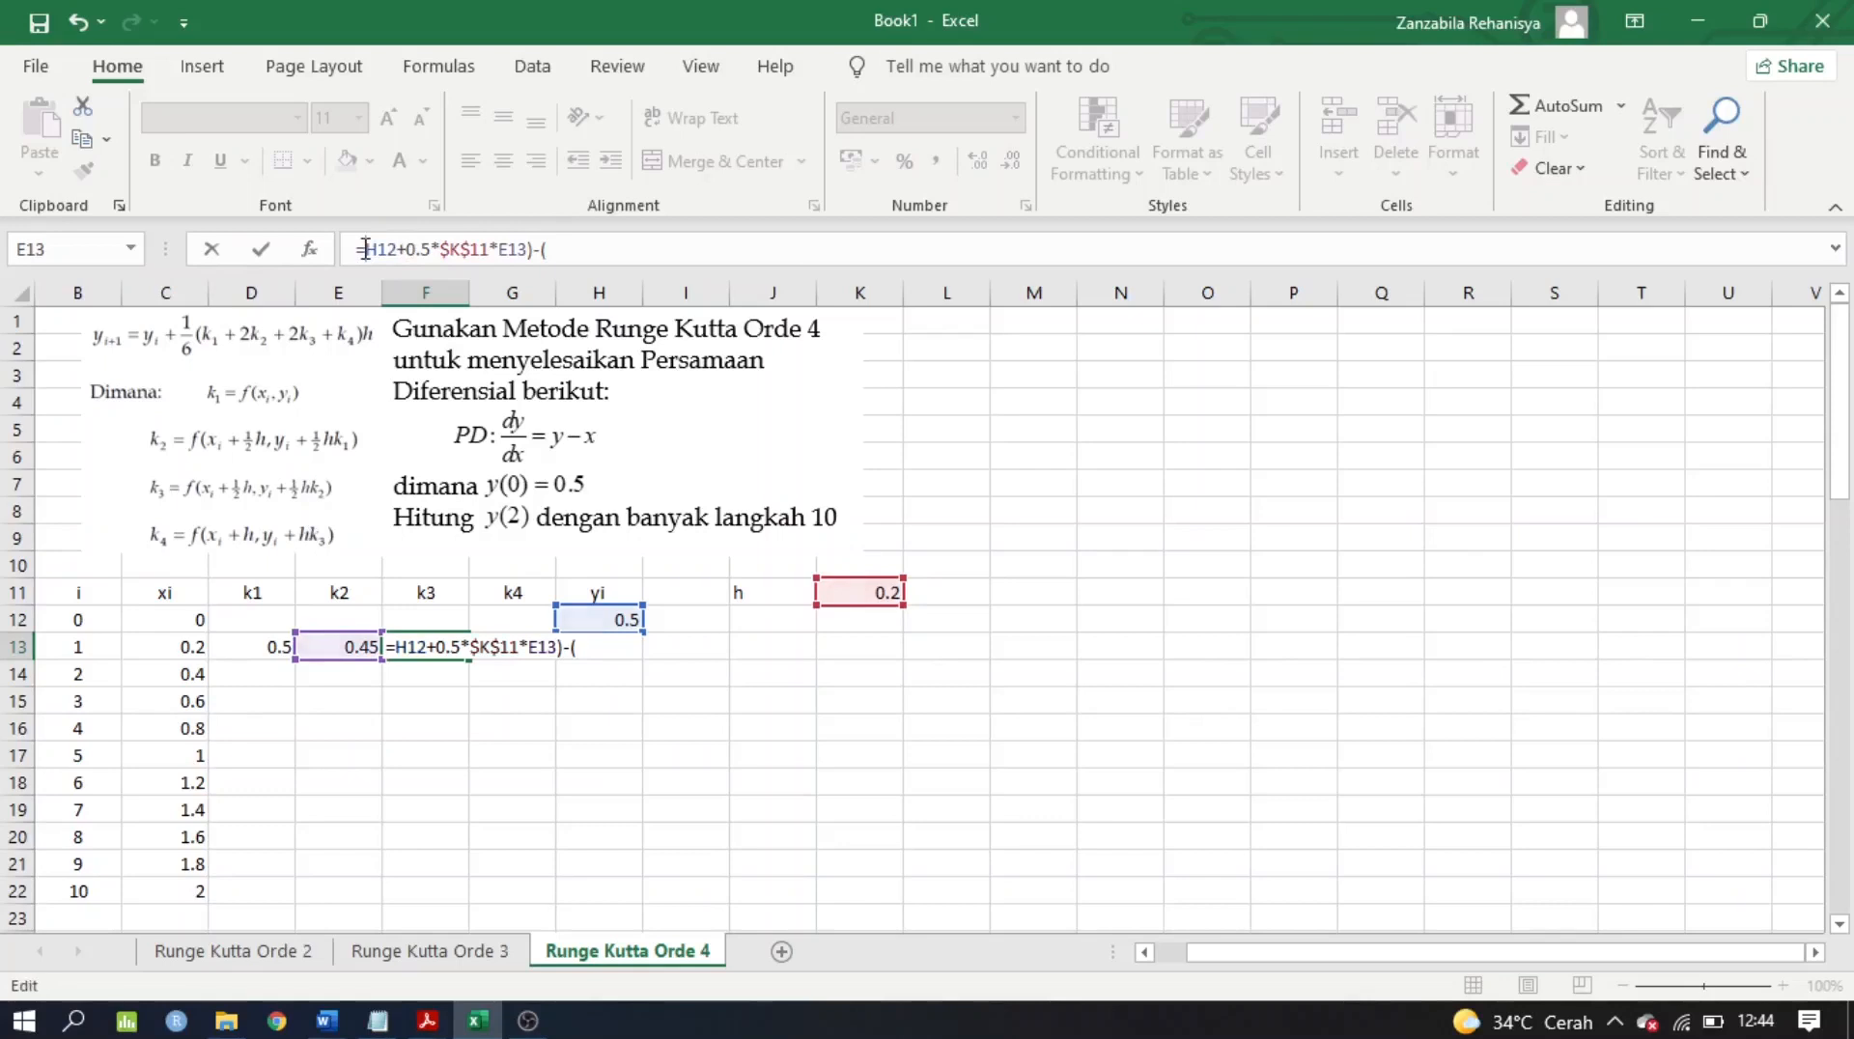
text(()
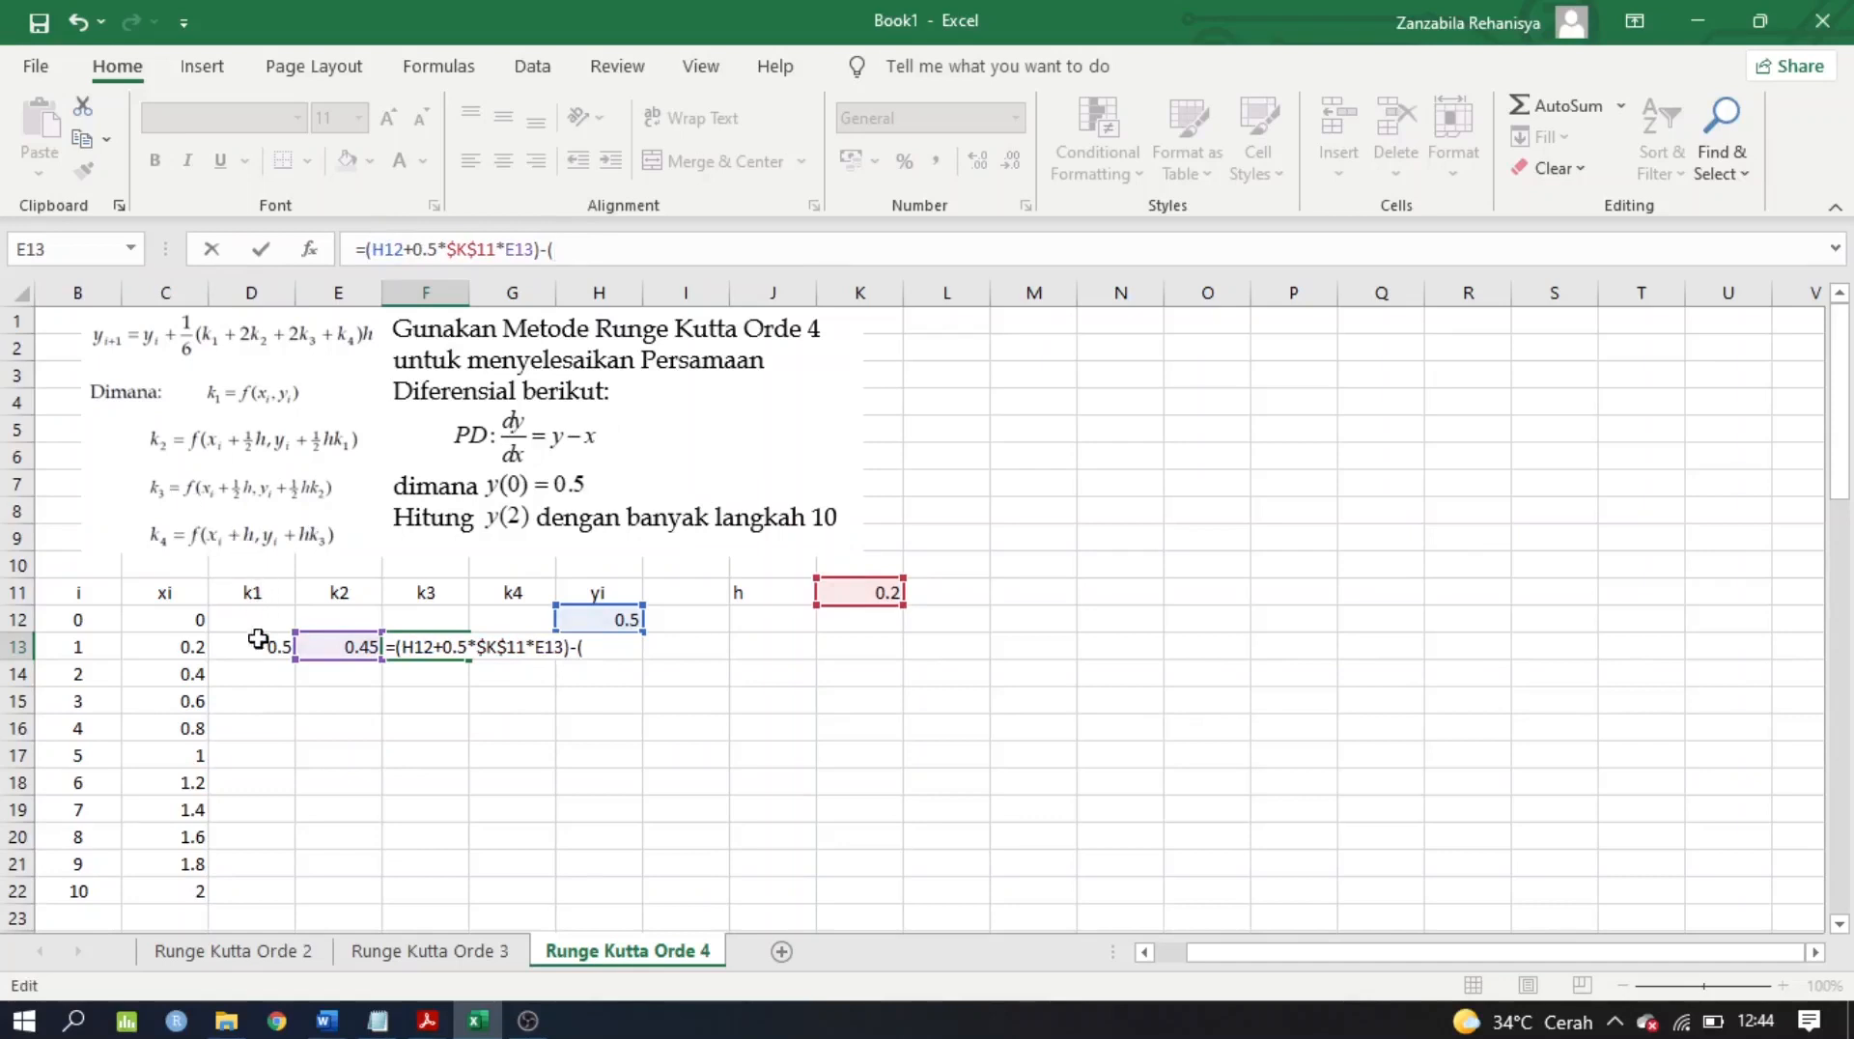
click(159, 621)
text(+0.5*)
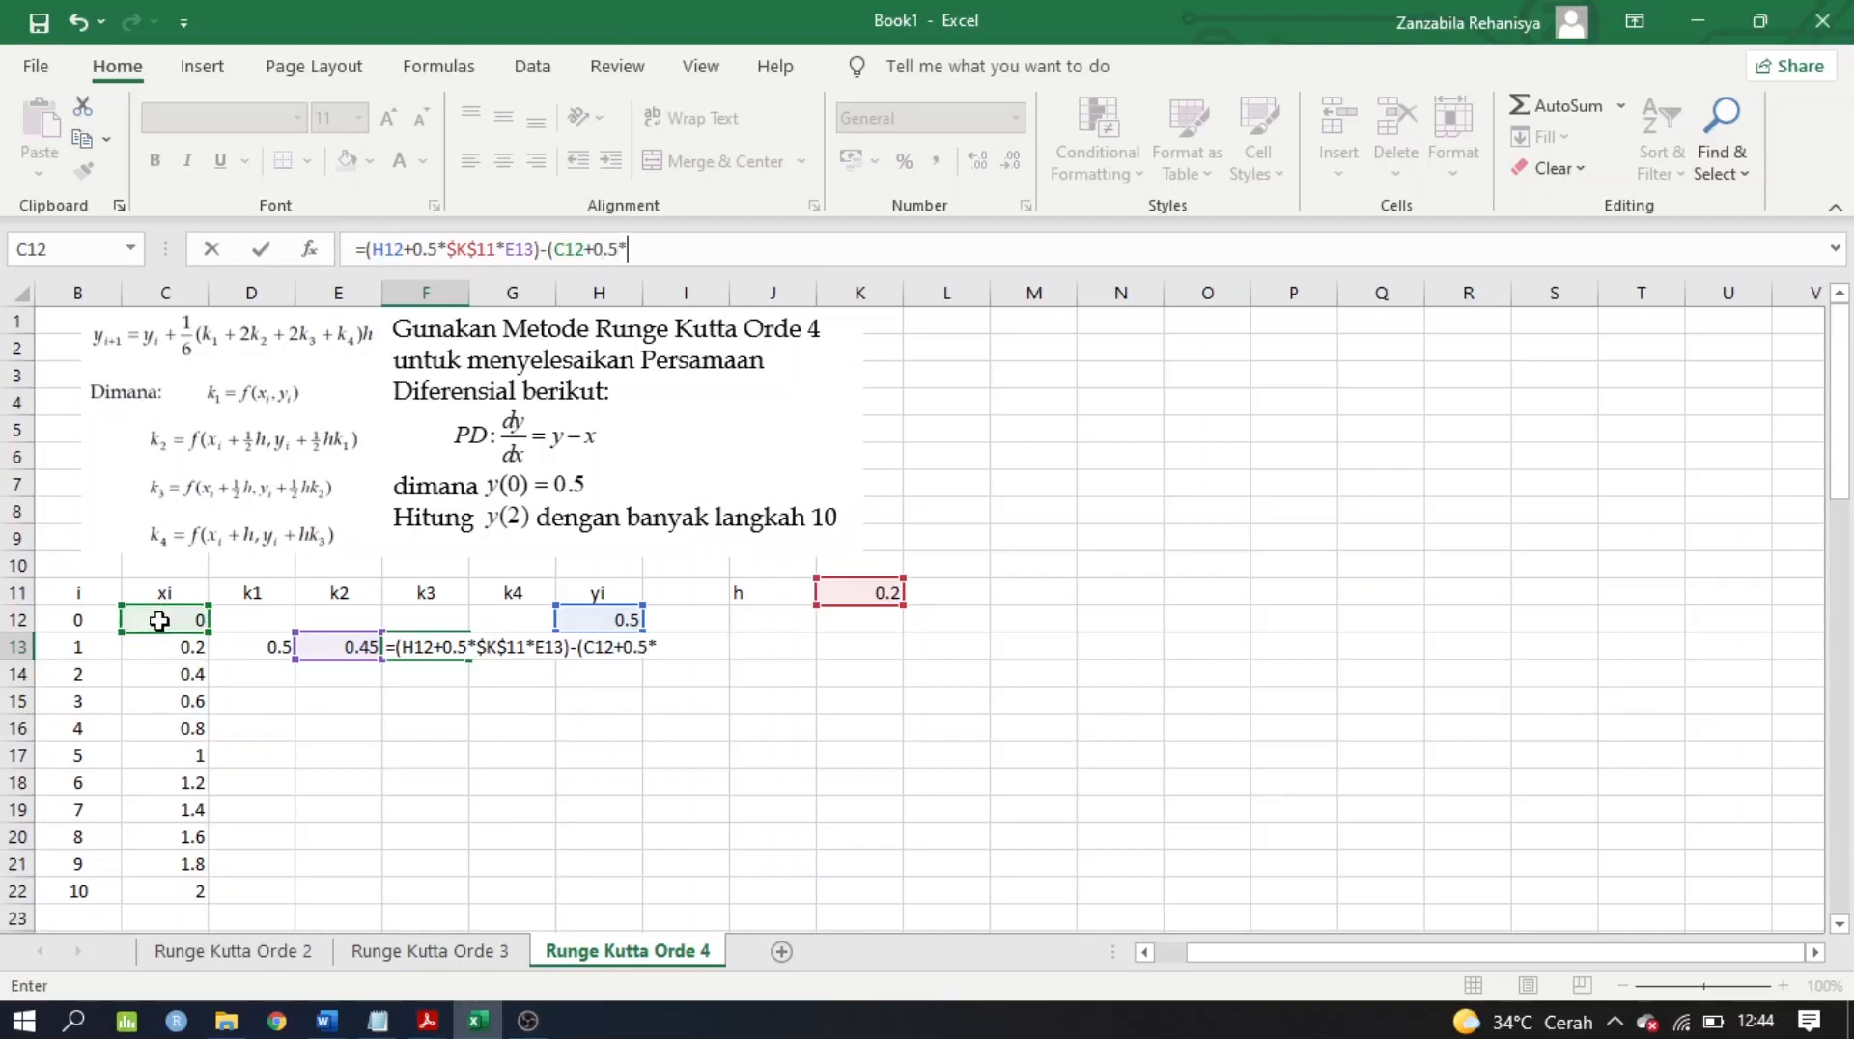
click(864, 590)
key(F4)
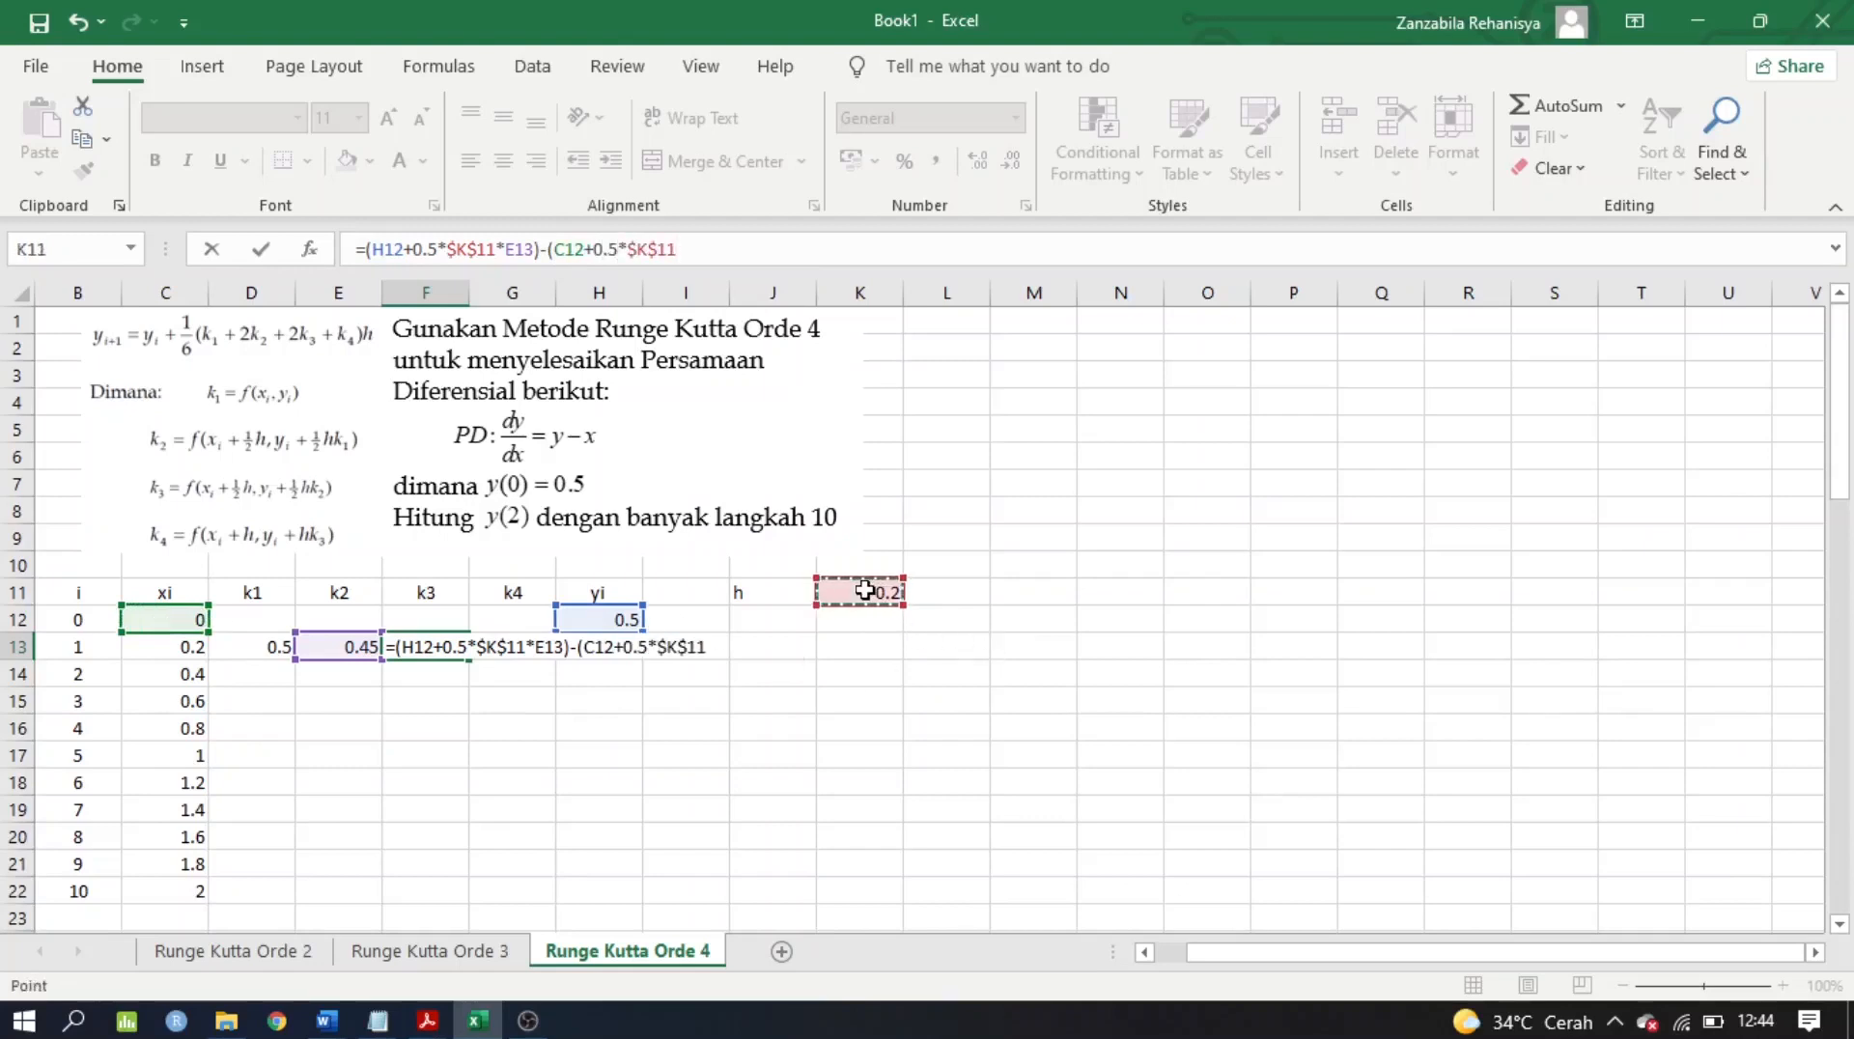
text())
key(Return)
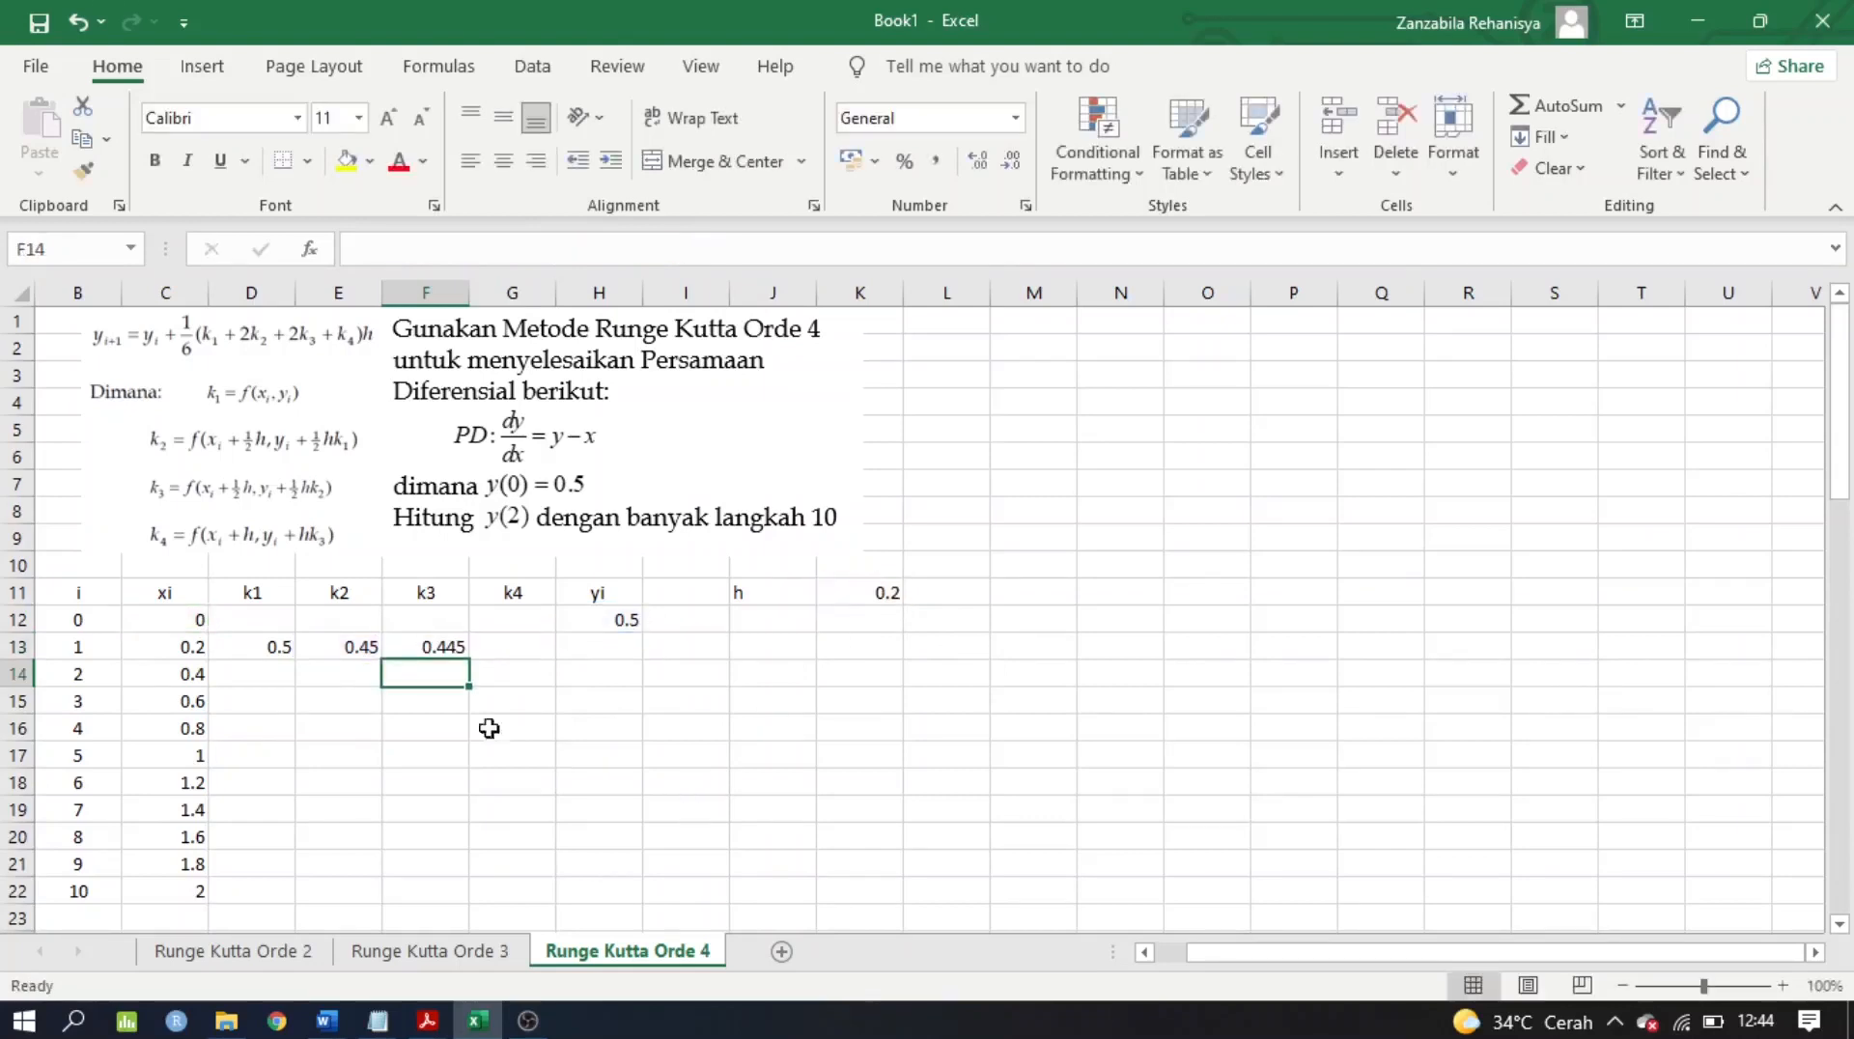
Calculate k4 for i = 1 in cell G13 with the formula =(H12+$K$11*F13)-(C12+$K$11)
click(526, 648)
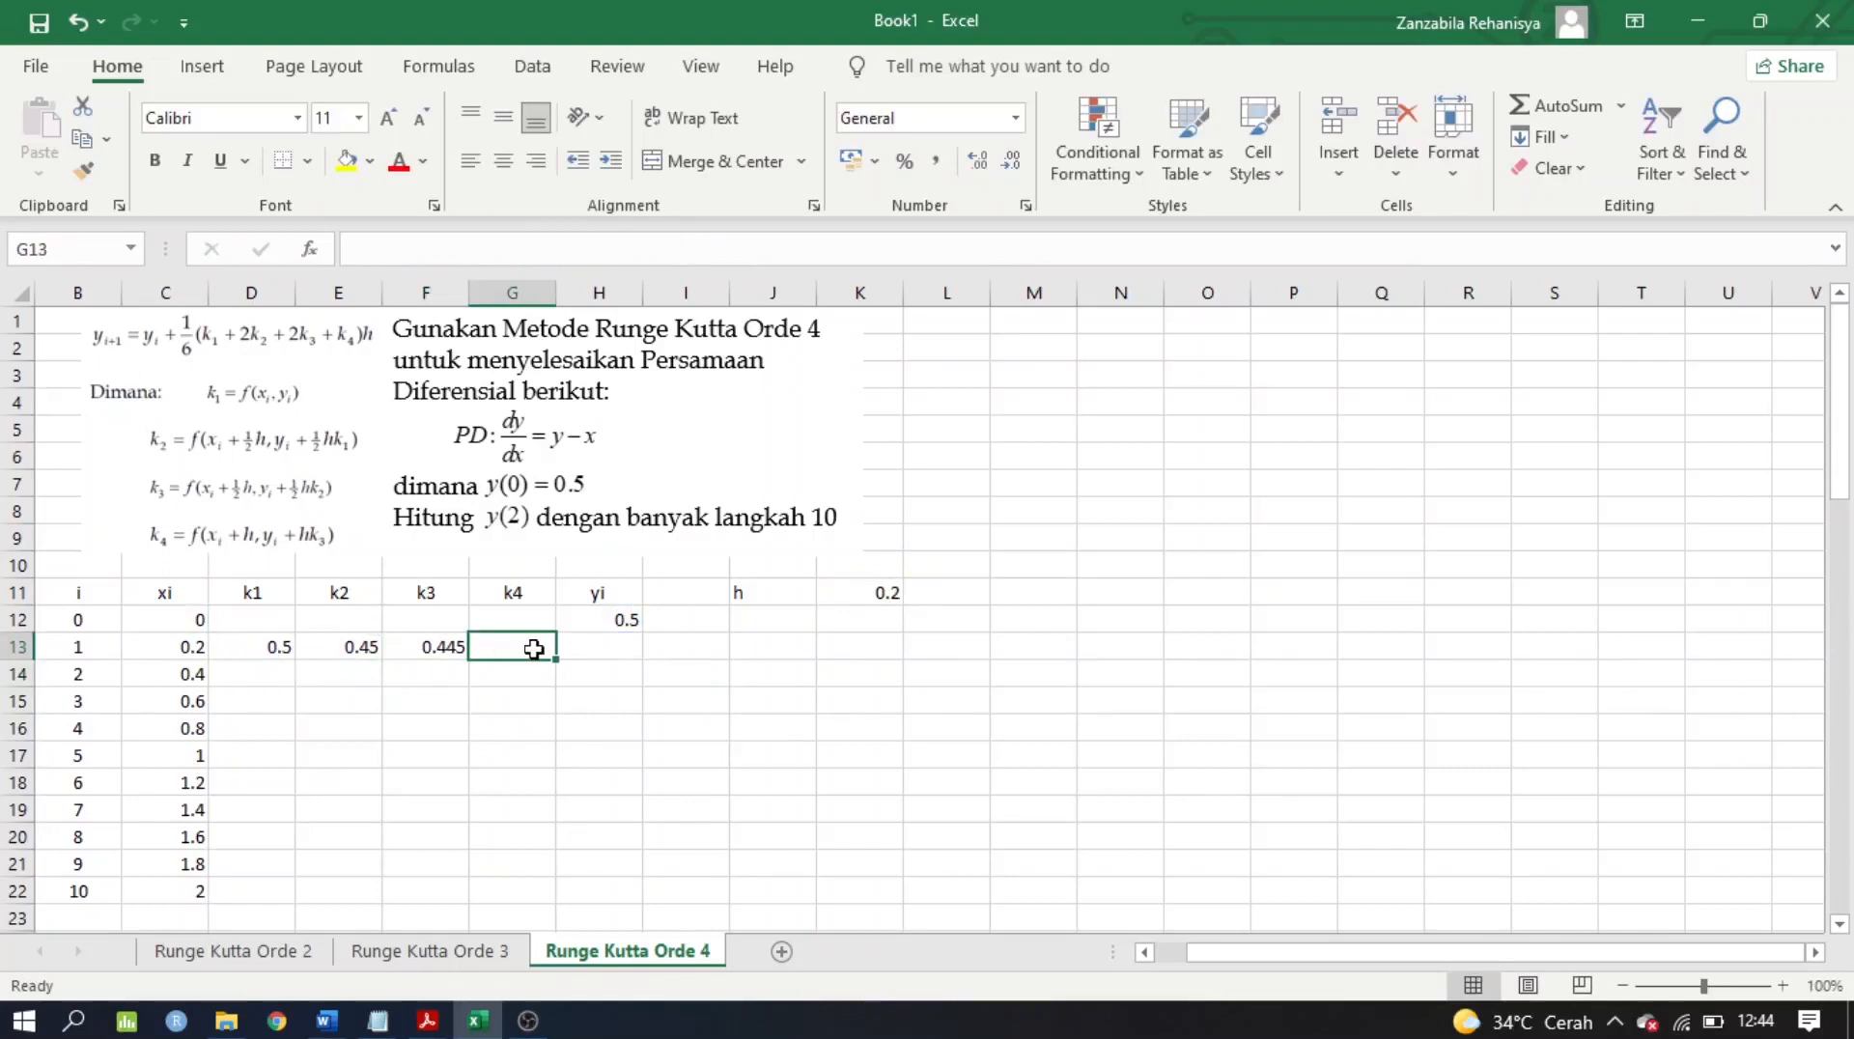
text(=)
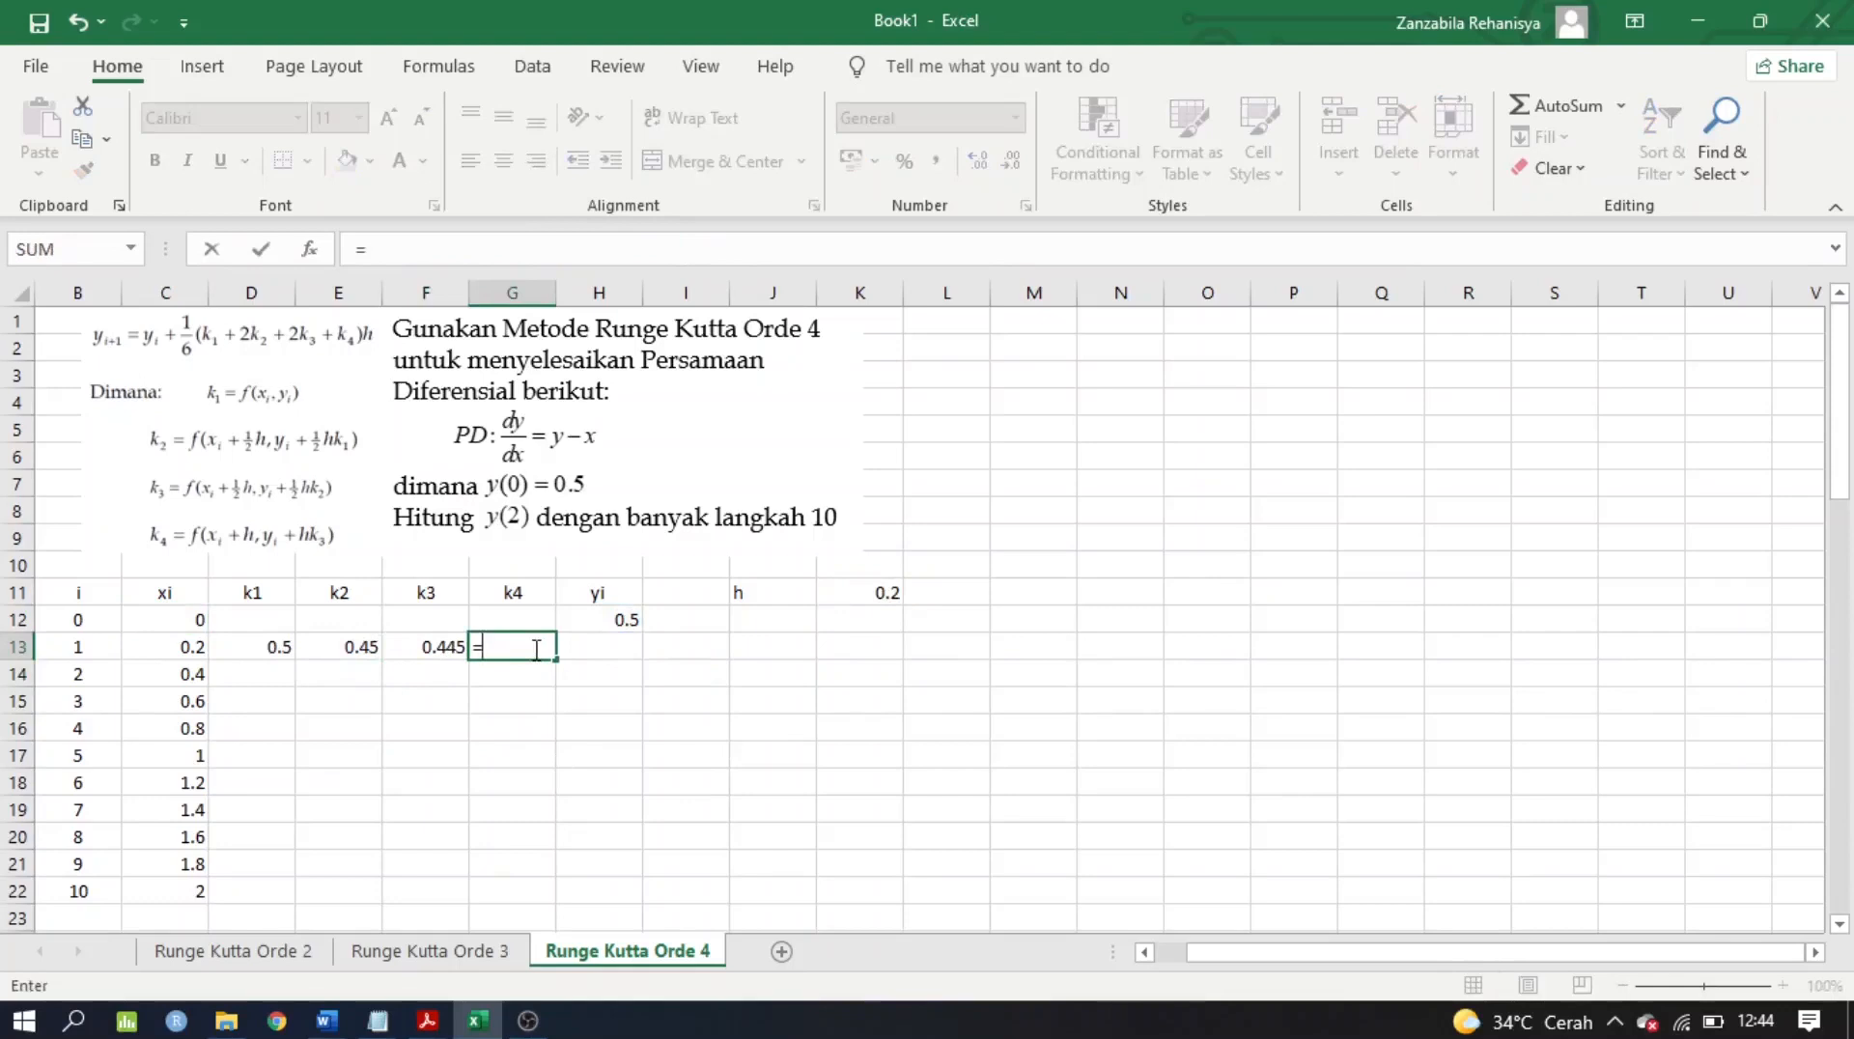
text(()
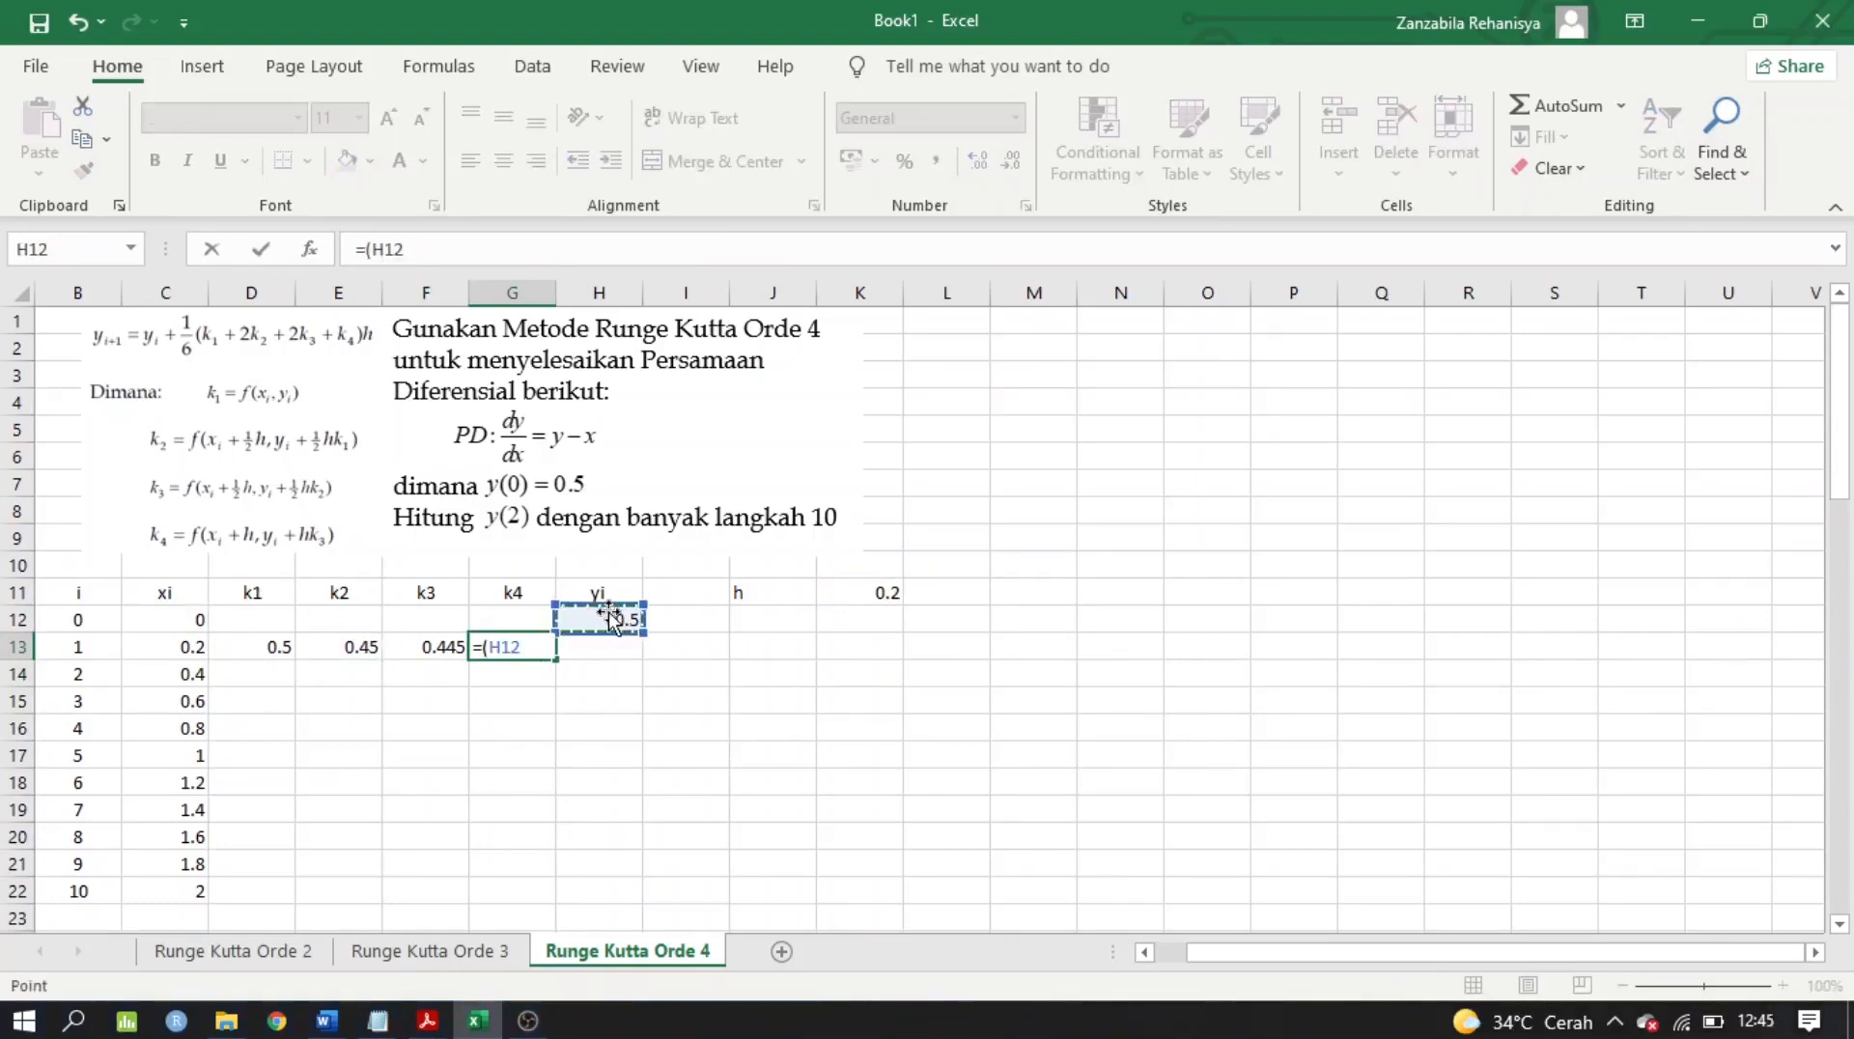
text(+)
click(850, 594)
key(F4)
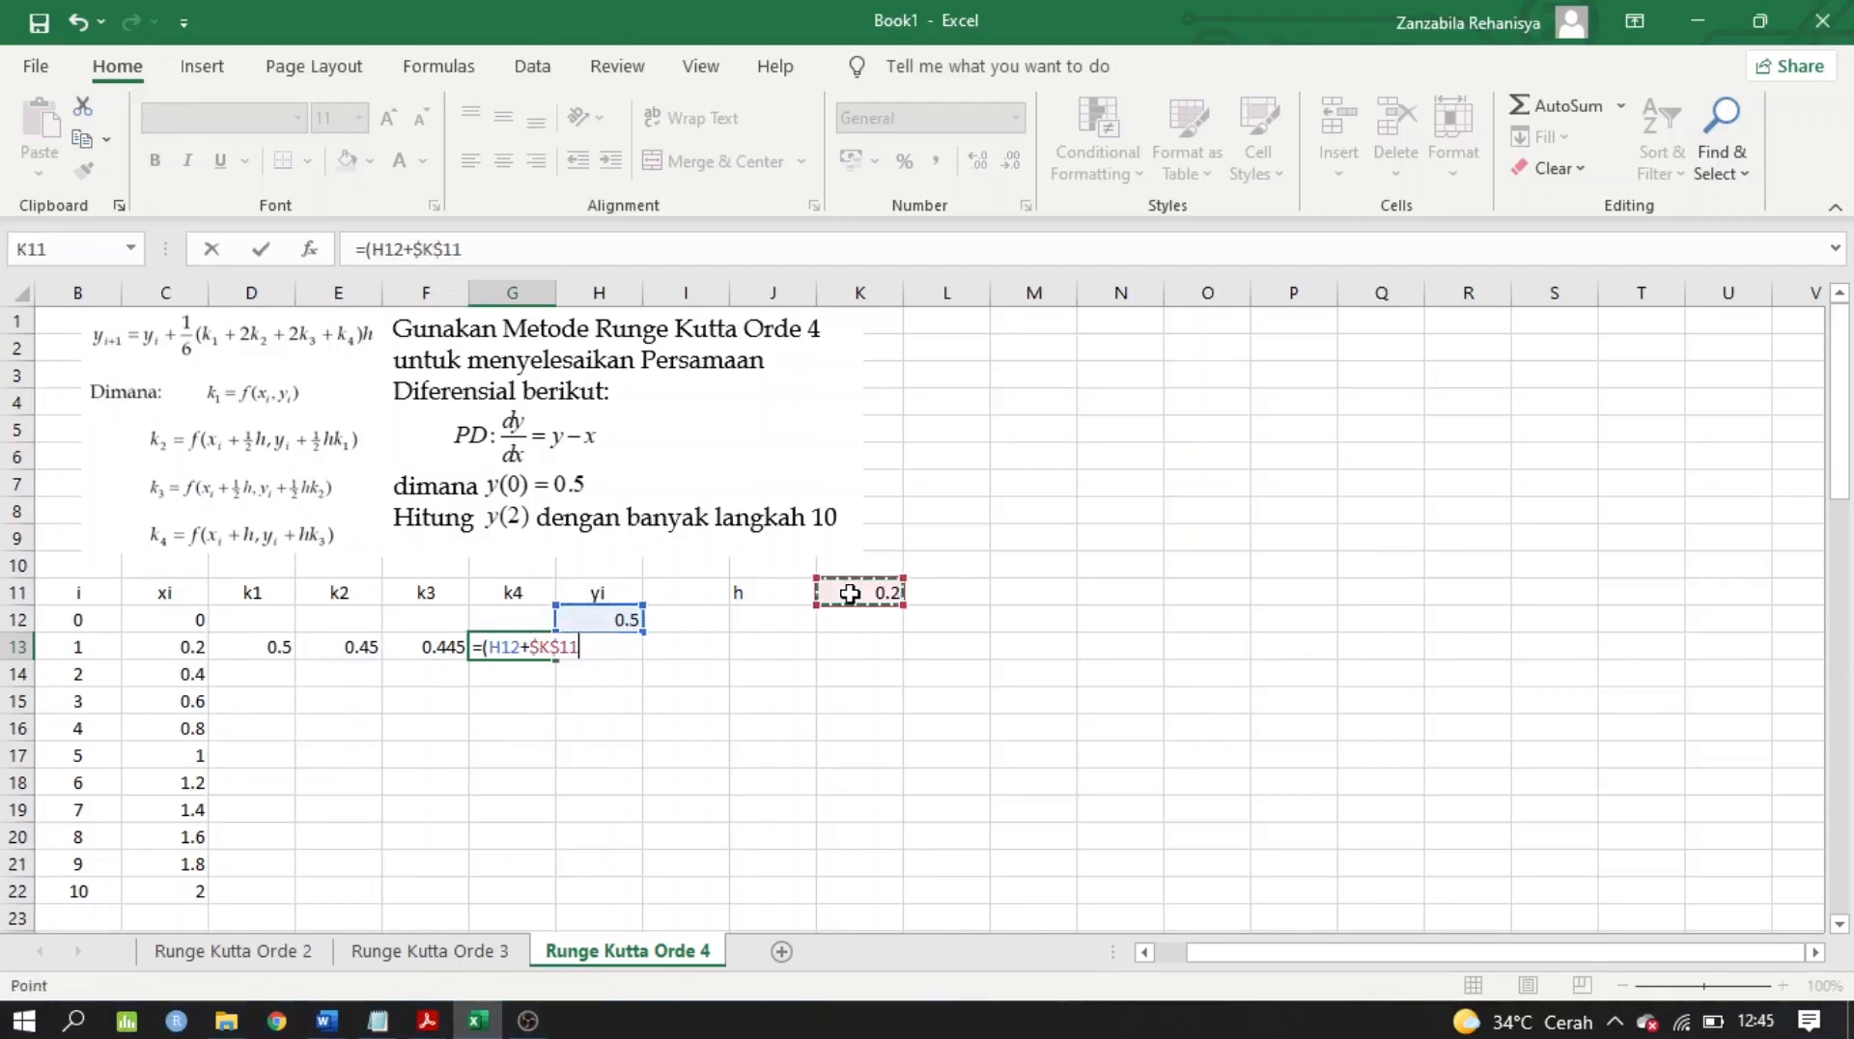
text(*)
click(440, 647)
text()-()
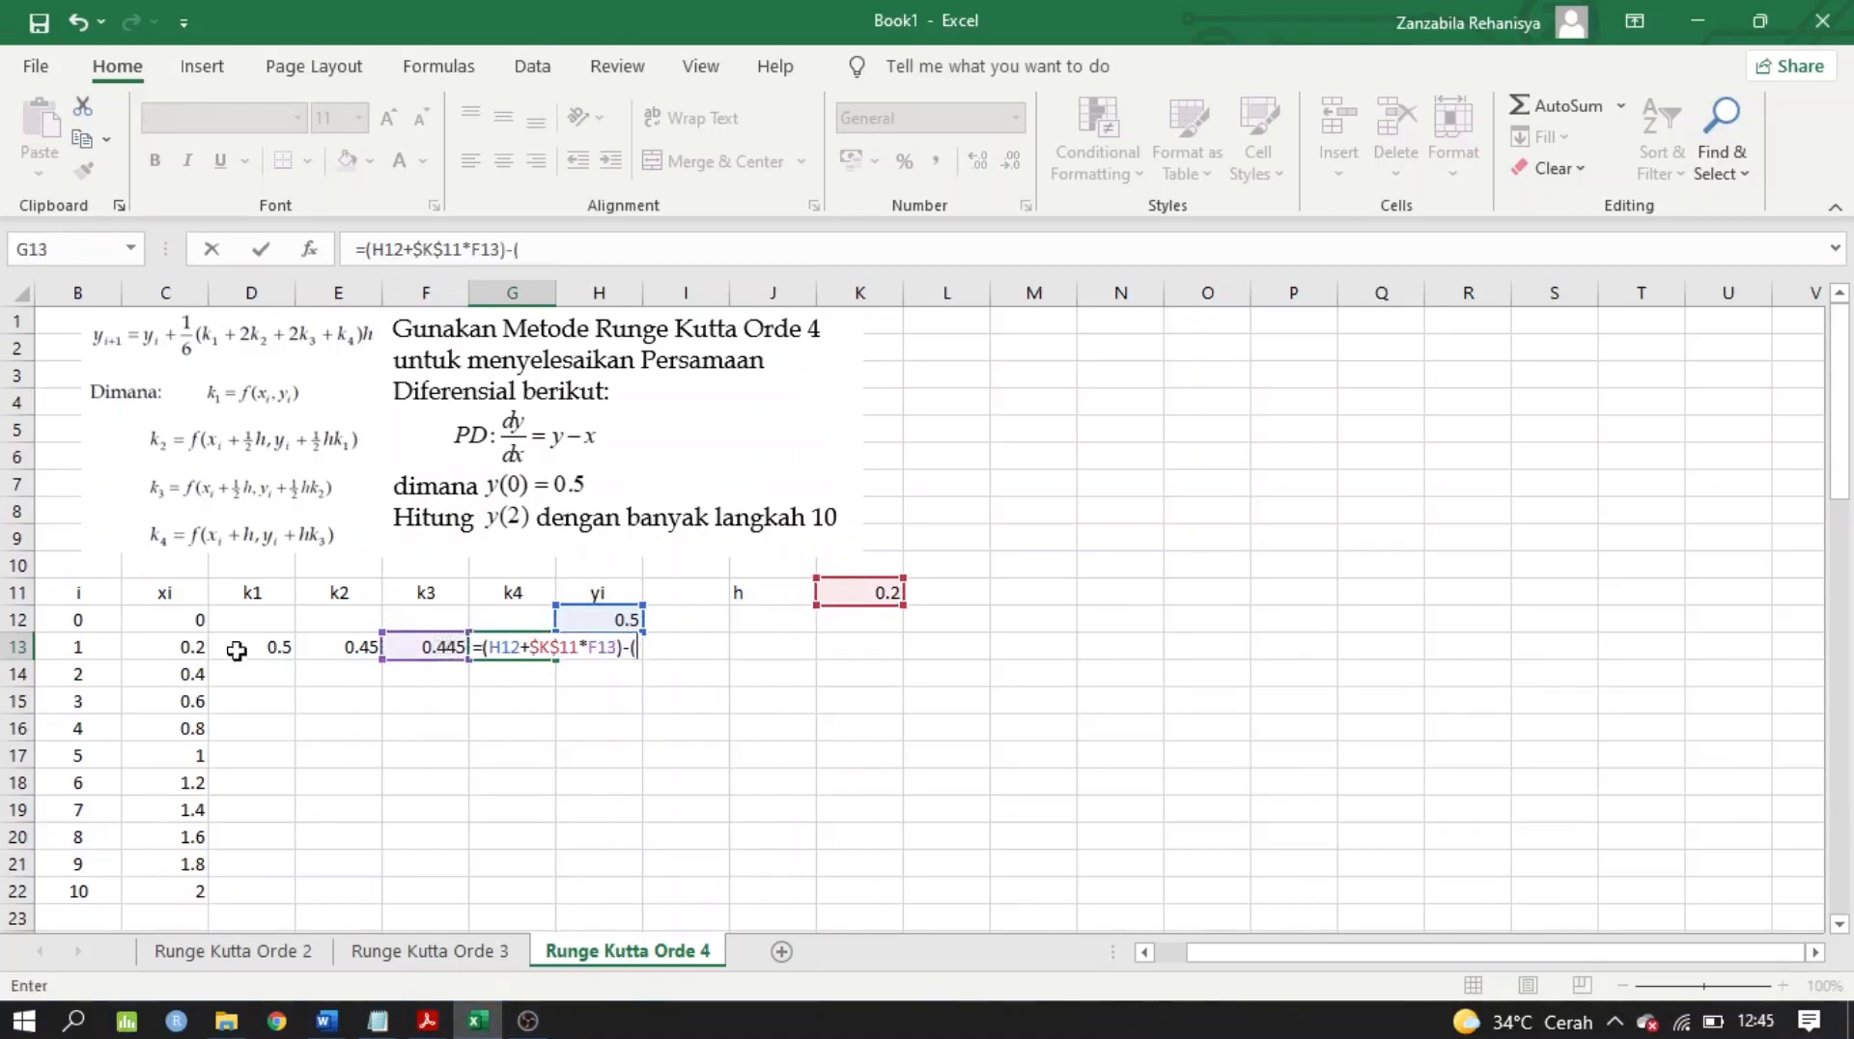
click(180, 620)
text(+)
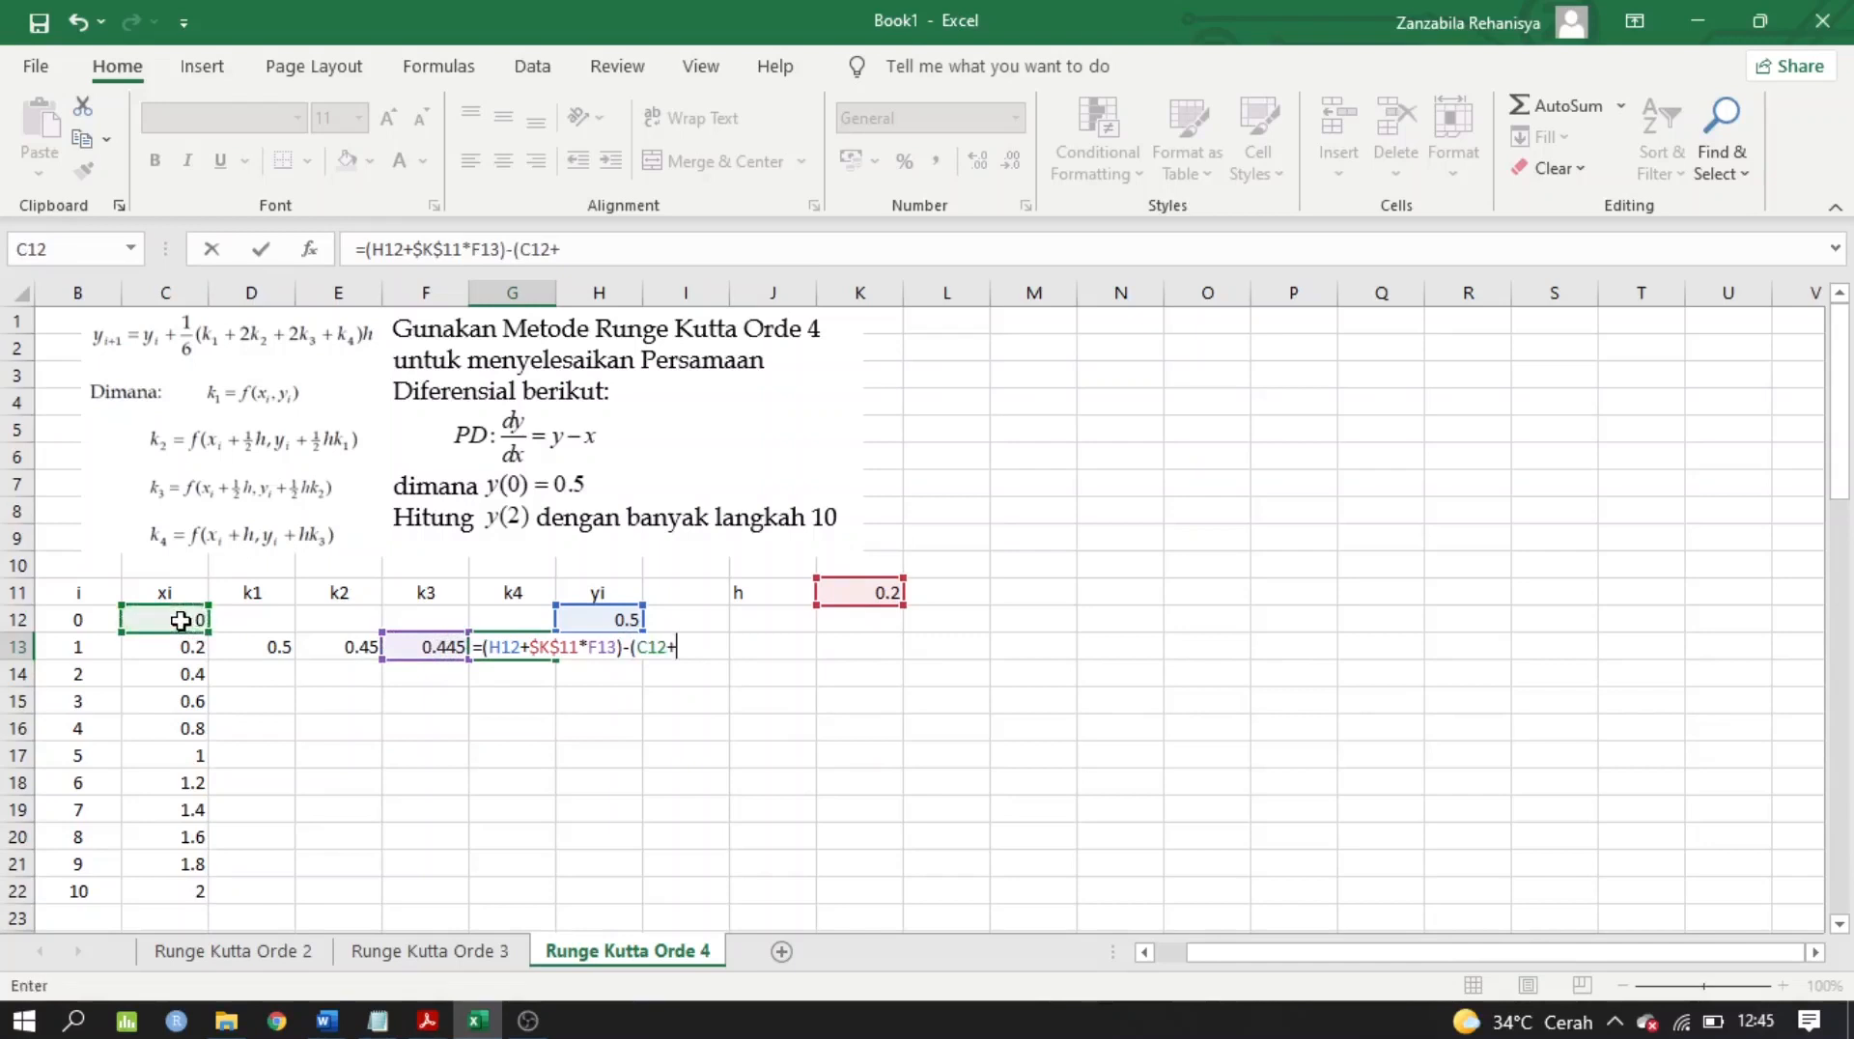
click(847, 604)
key(F4)
text())
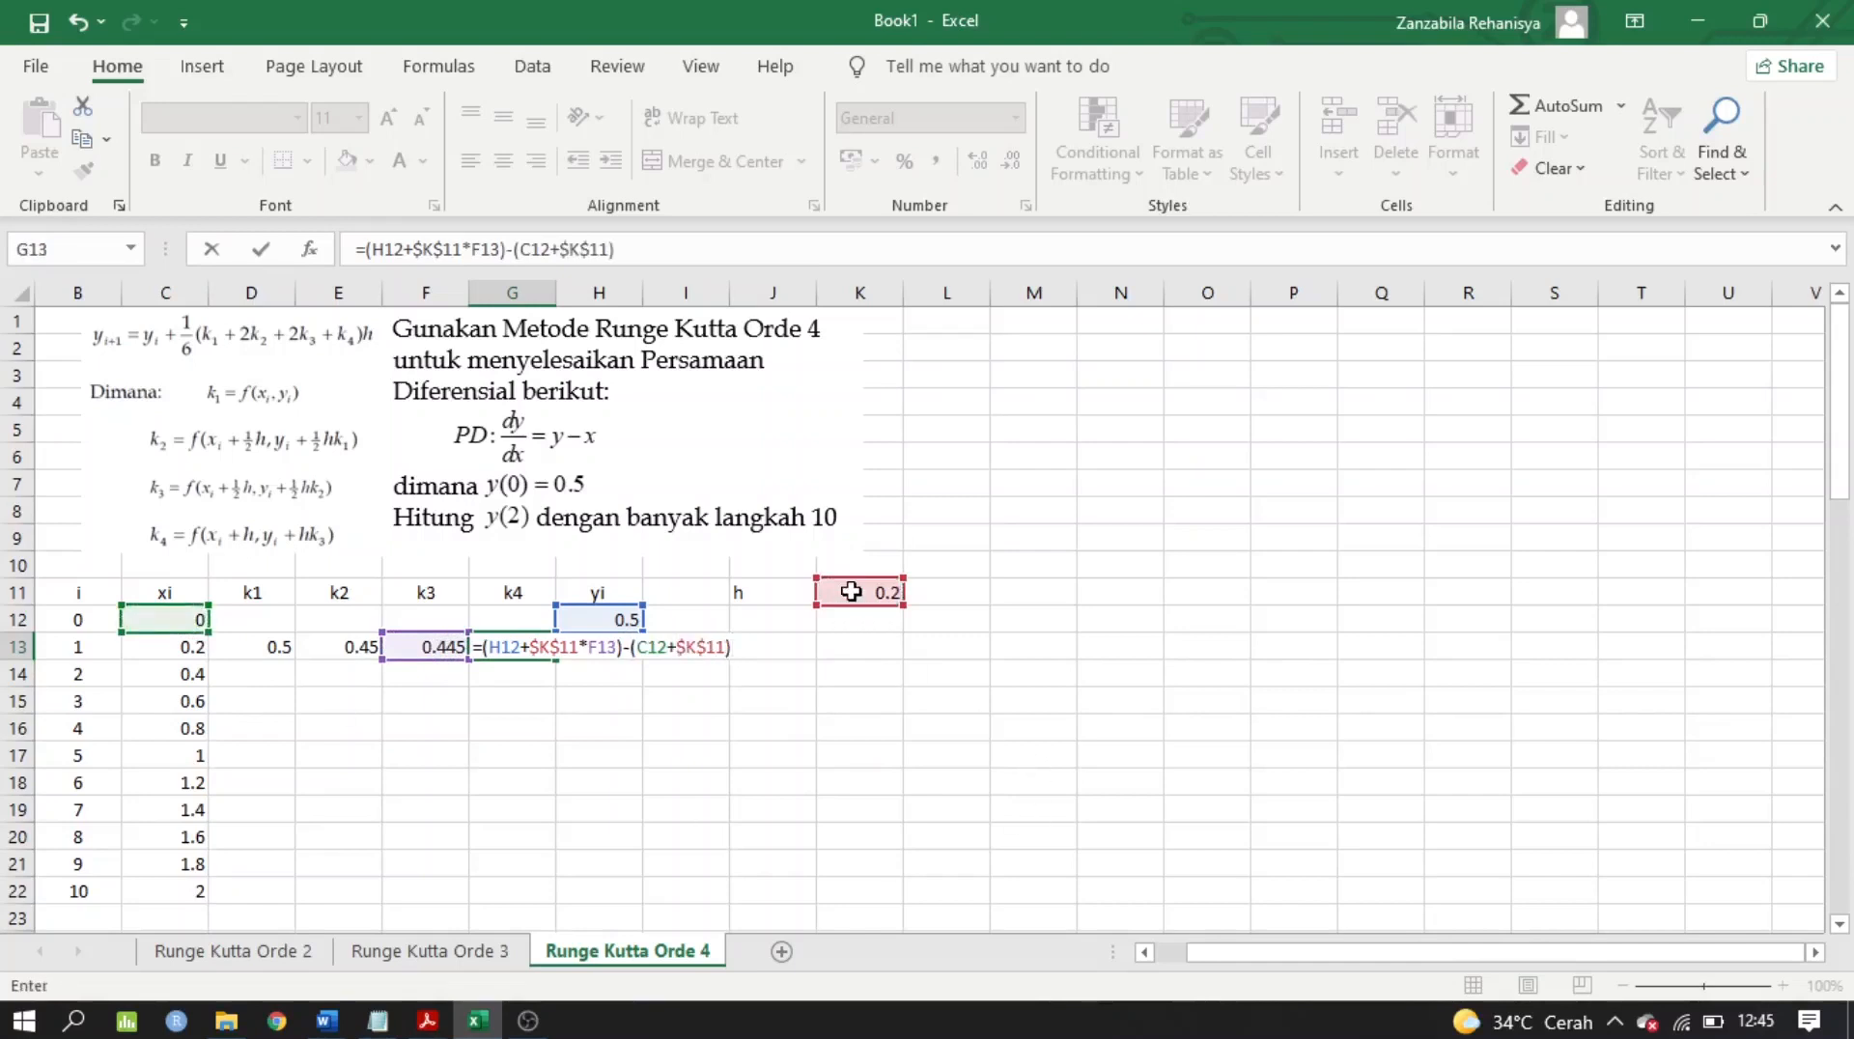
key(Return)
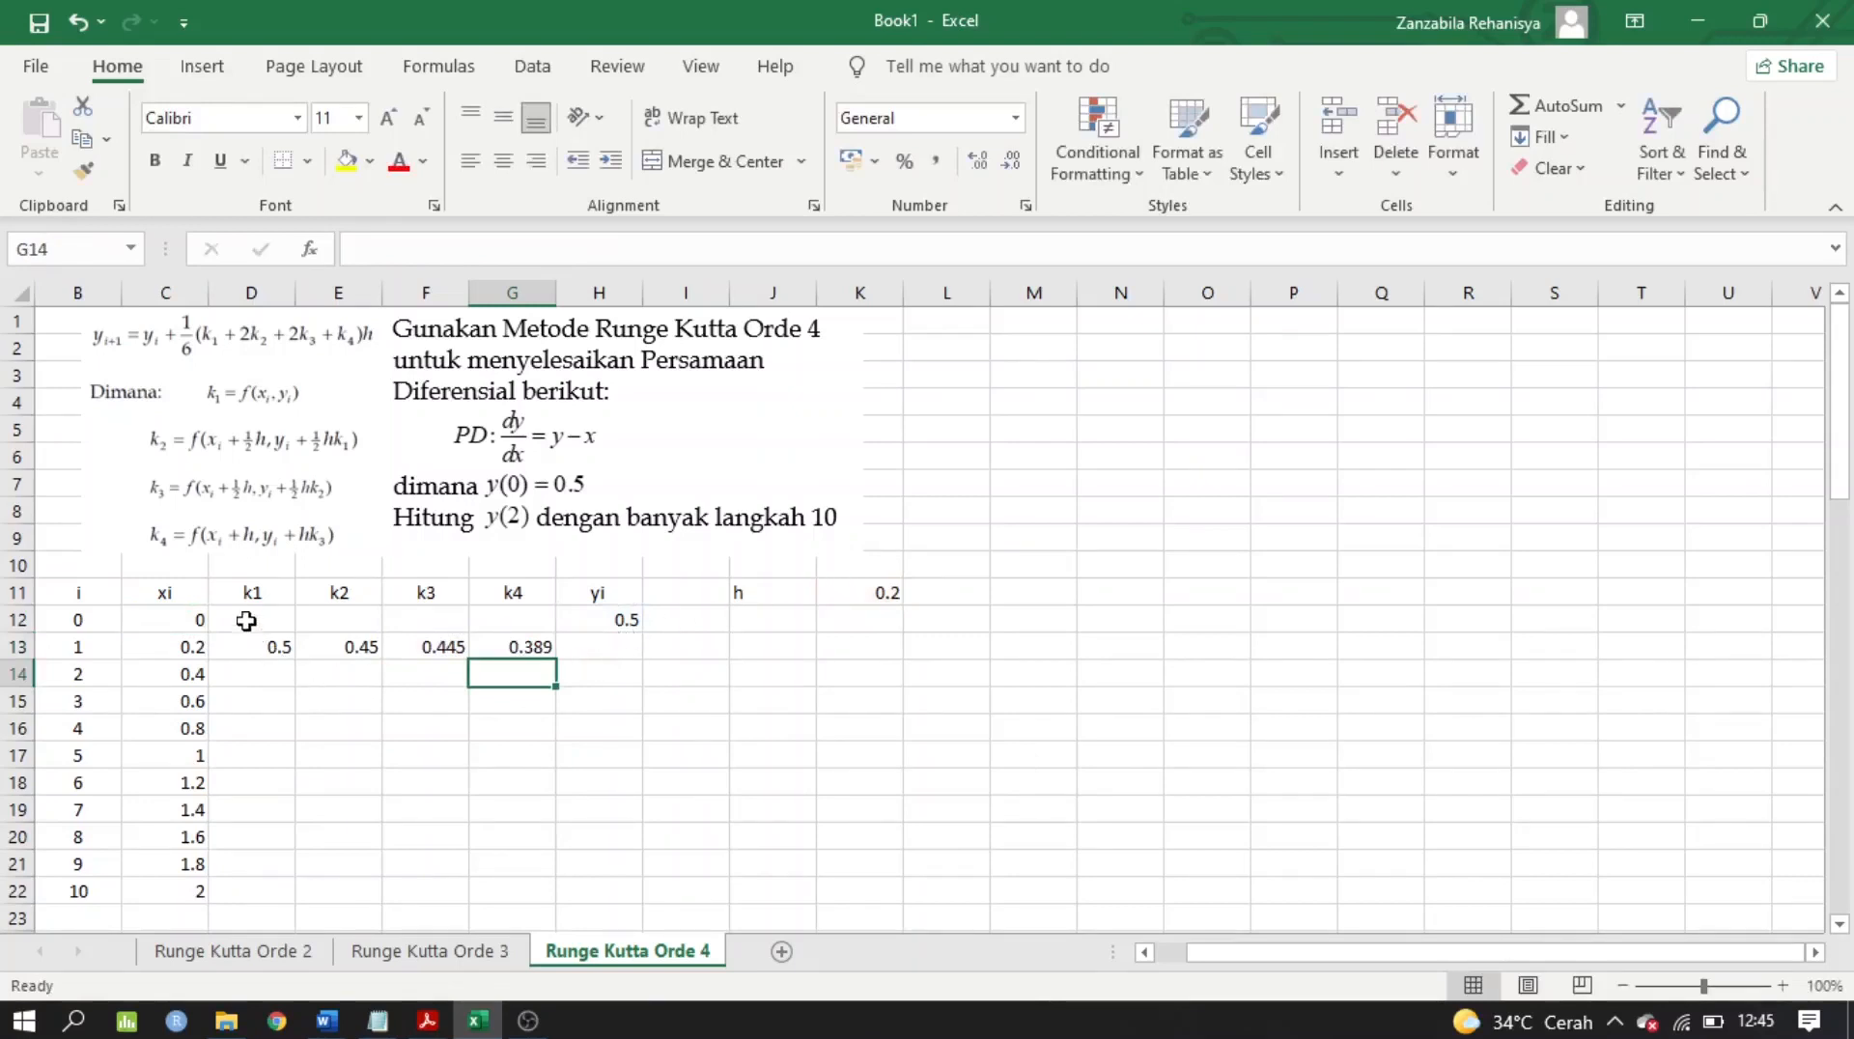
Calculate yi for i = 1 in cell H13 with the formula =H12+1/6*(D13+2*E13+2*F13+G13)*$K$11
click(612, 657)
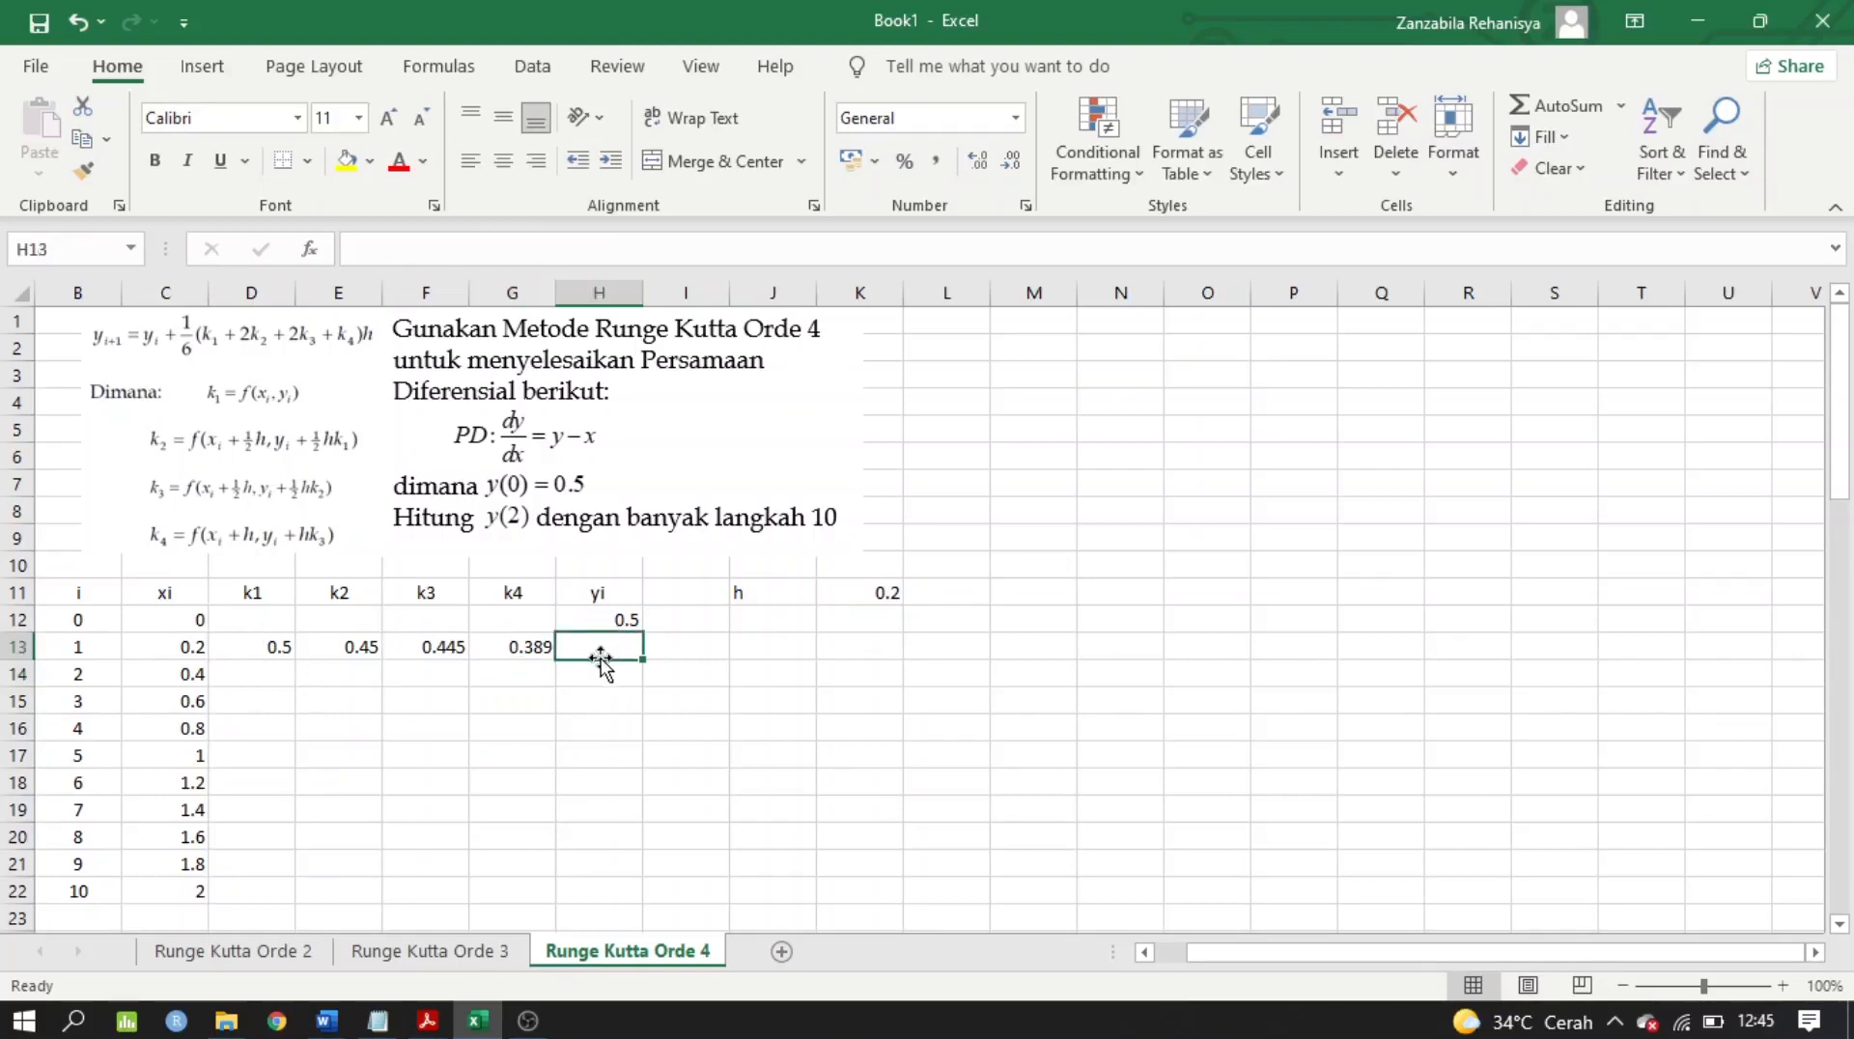
text(=)
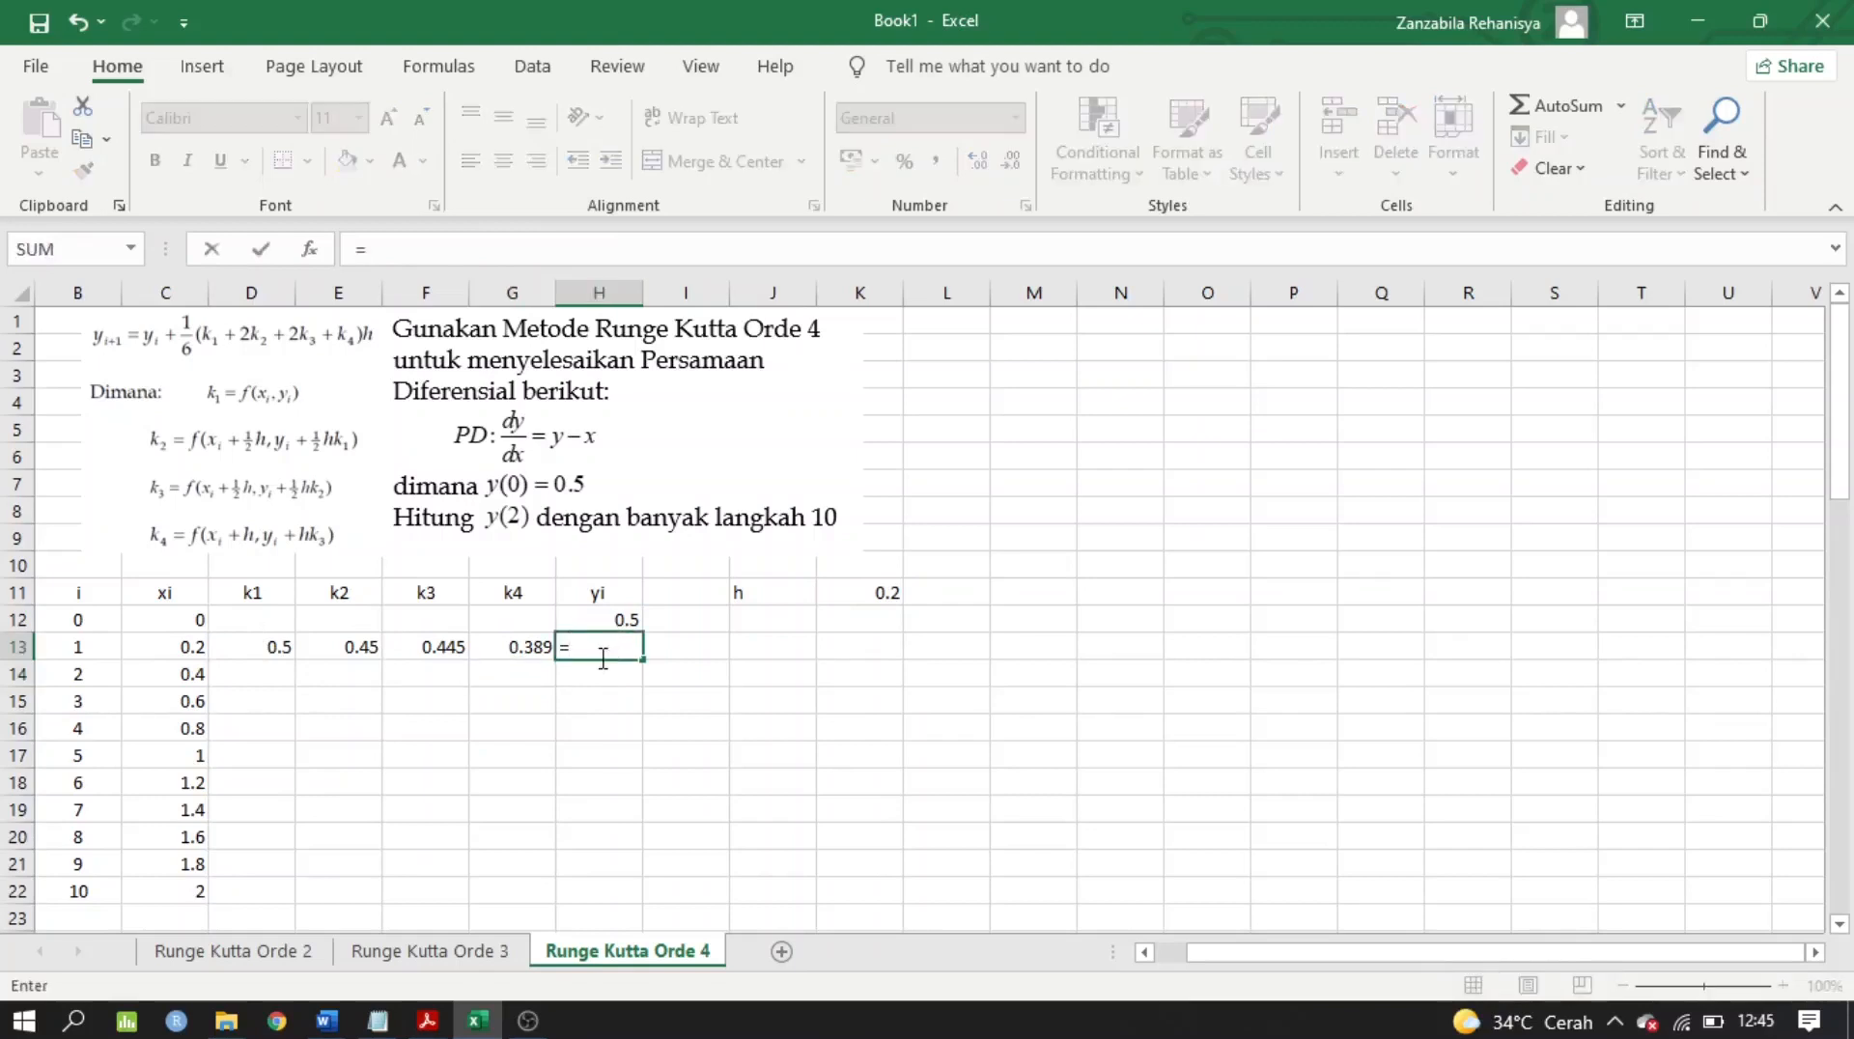
click(583, 620)
text(+)
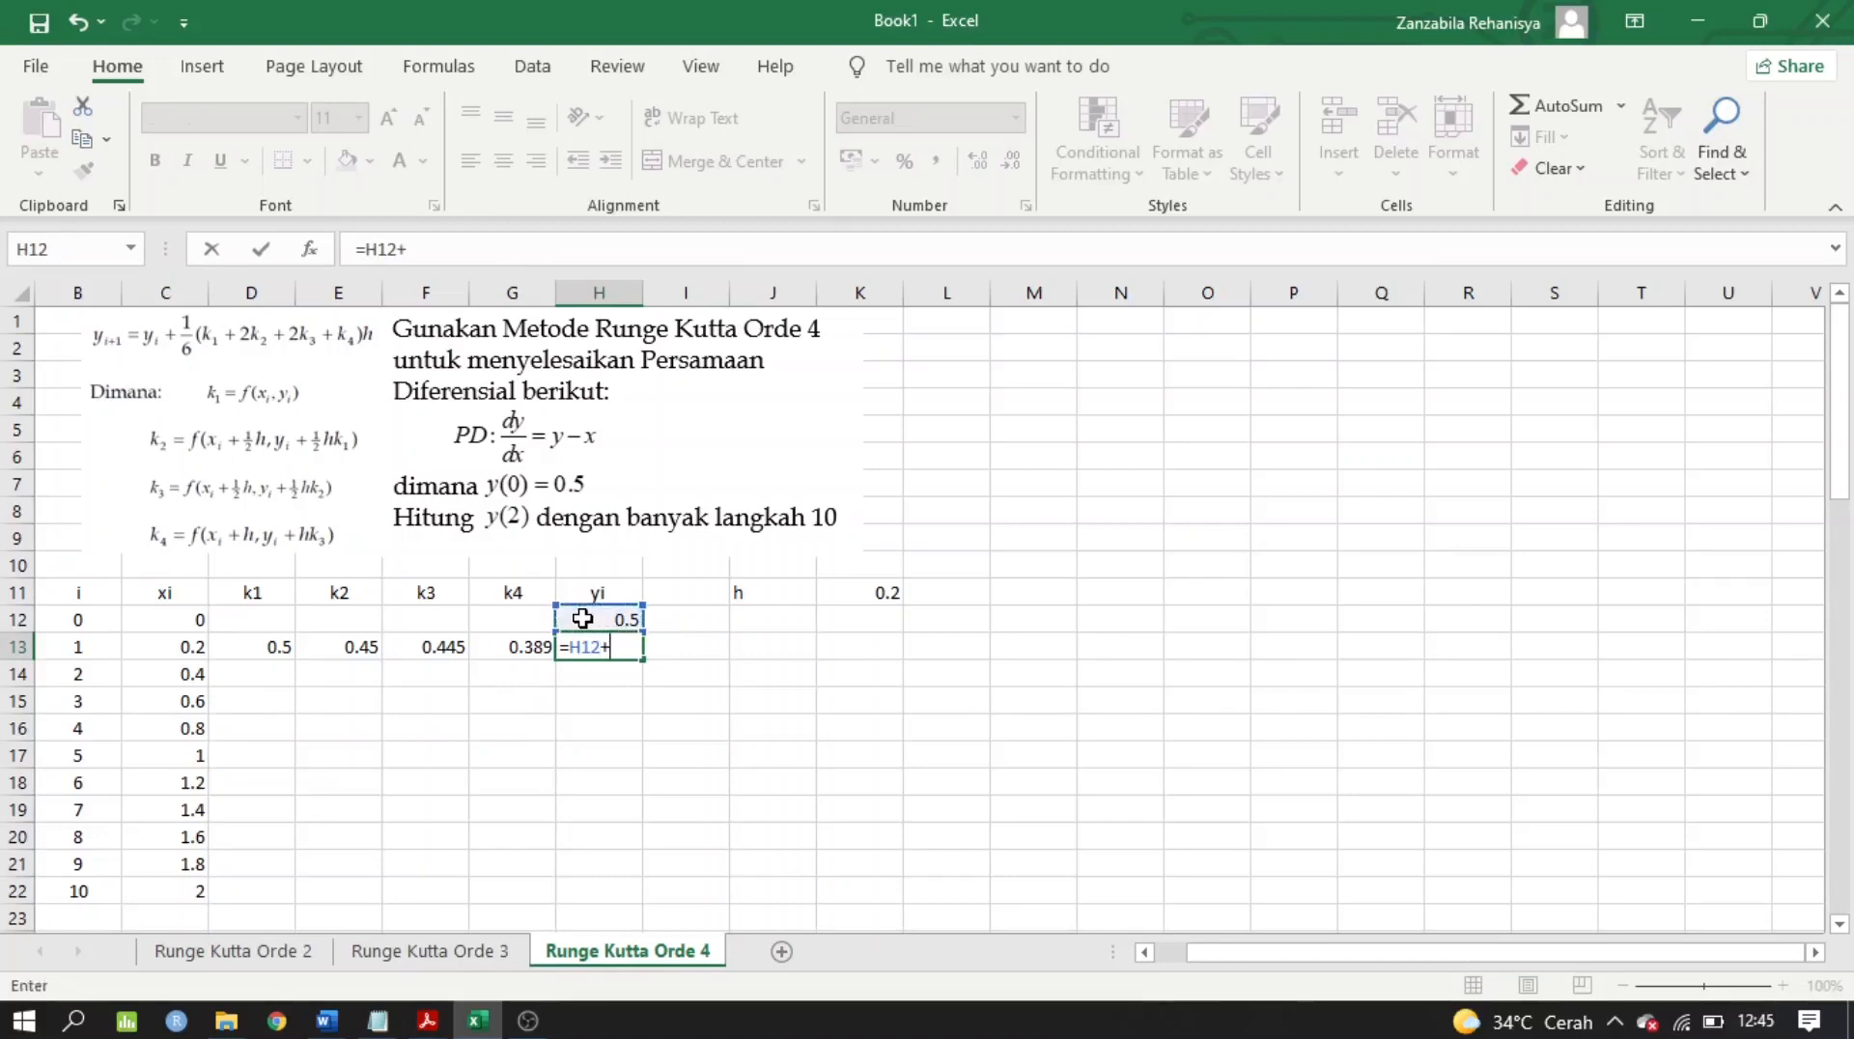
text(1/6*()
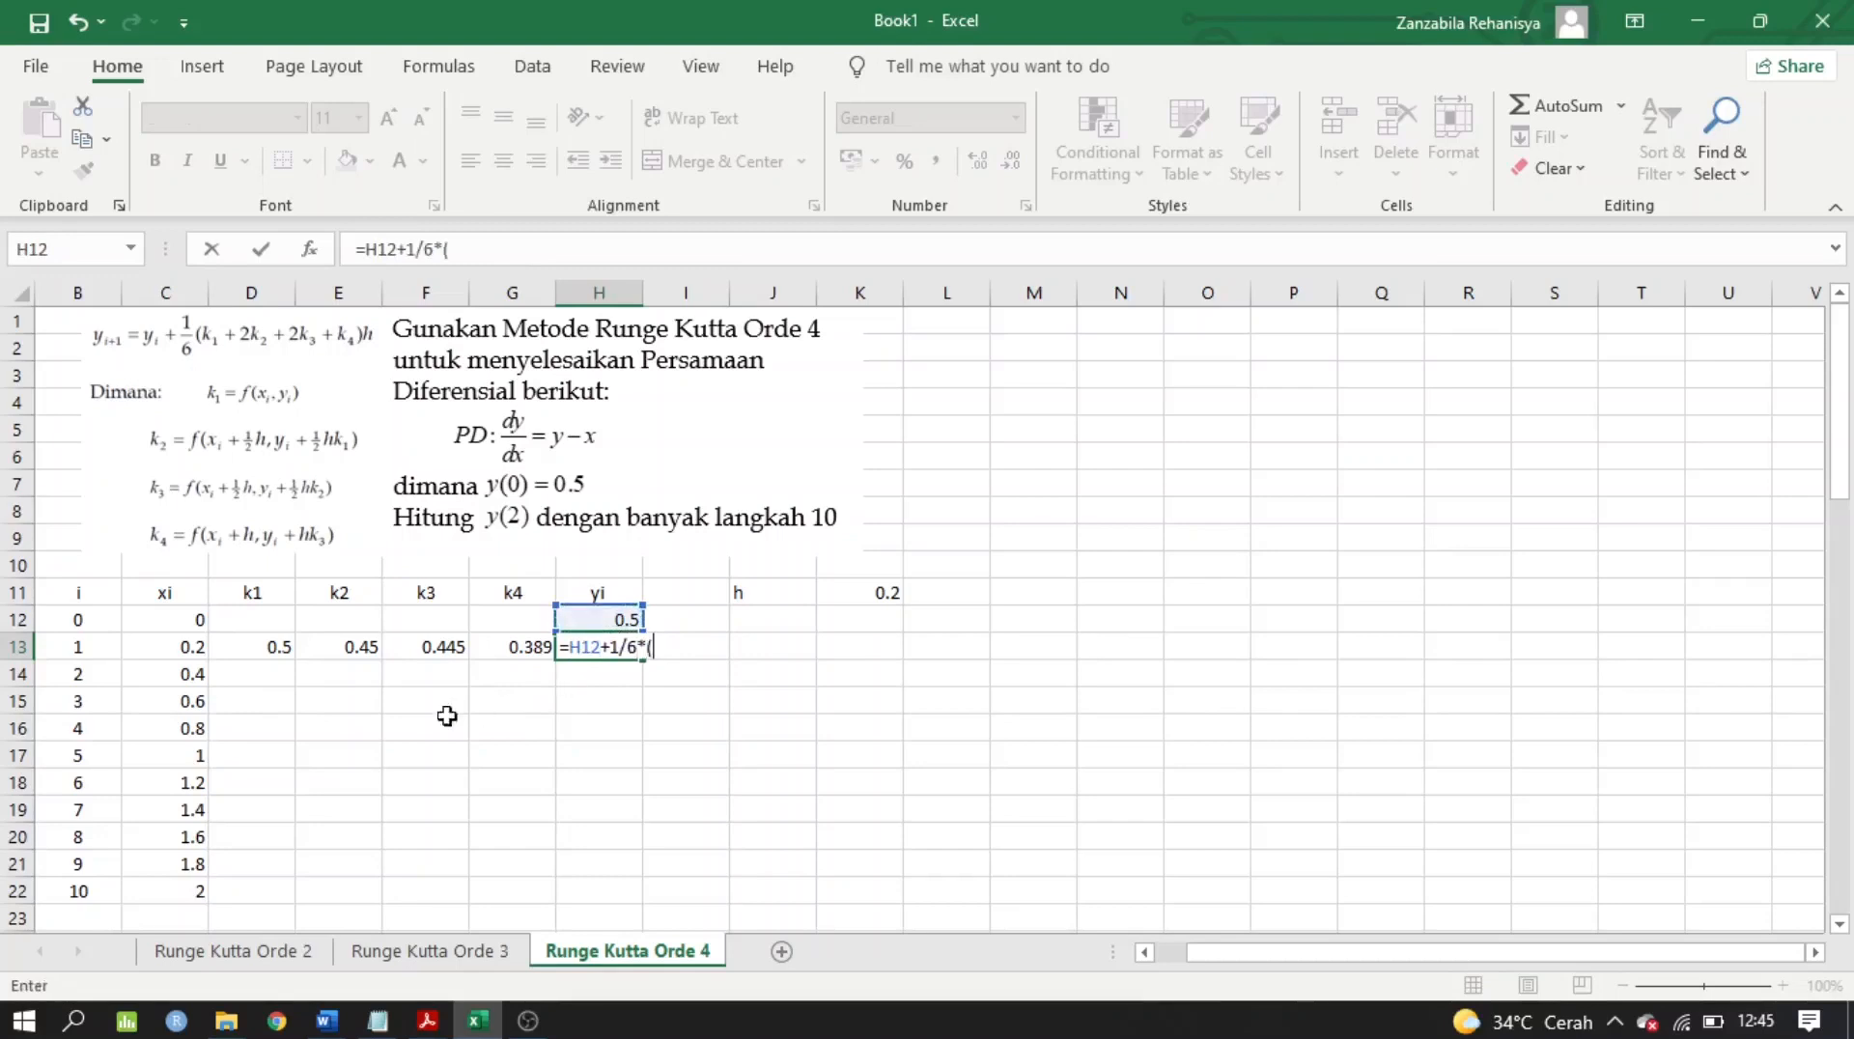
click(232, 642)
text(+2)
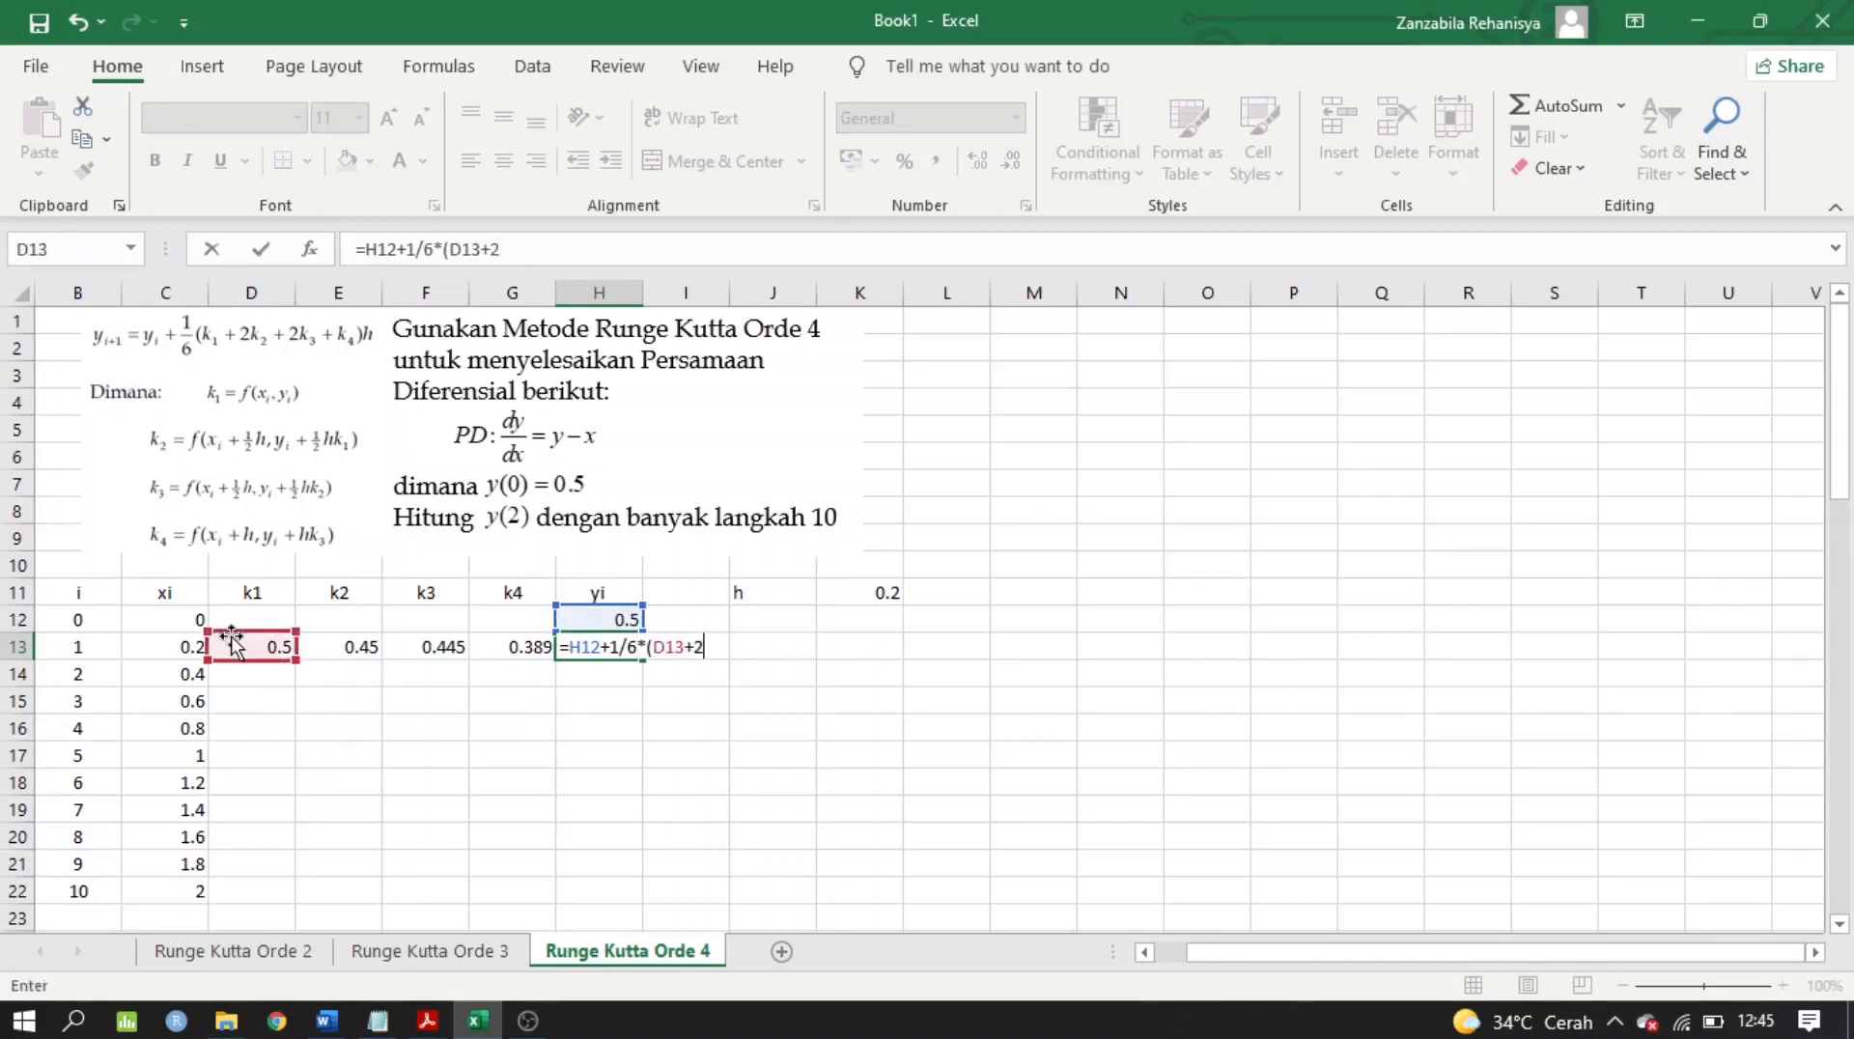
text(*)
click(359, 641)
text(+2*)
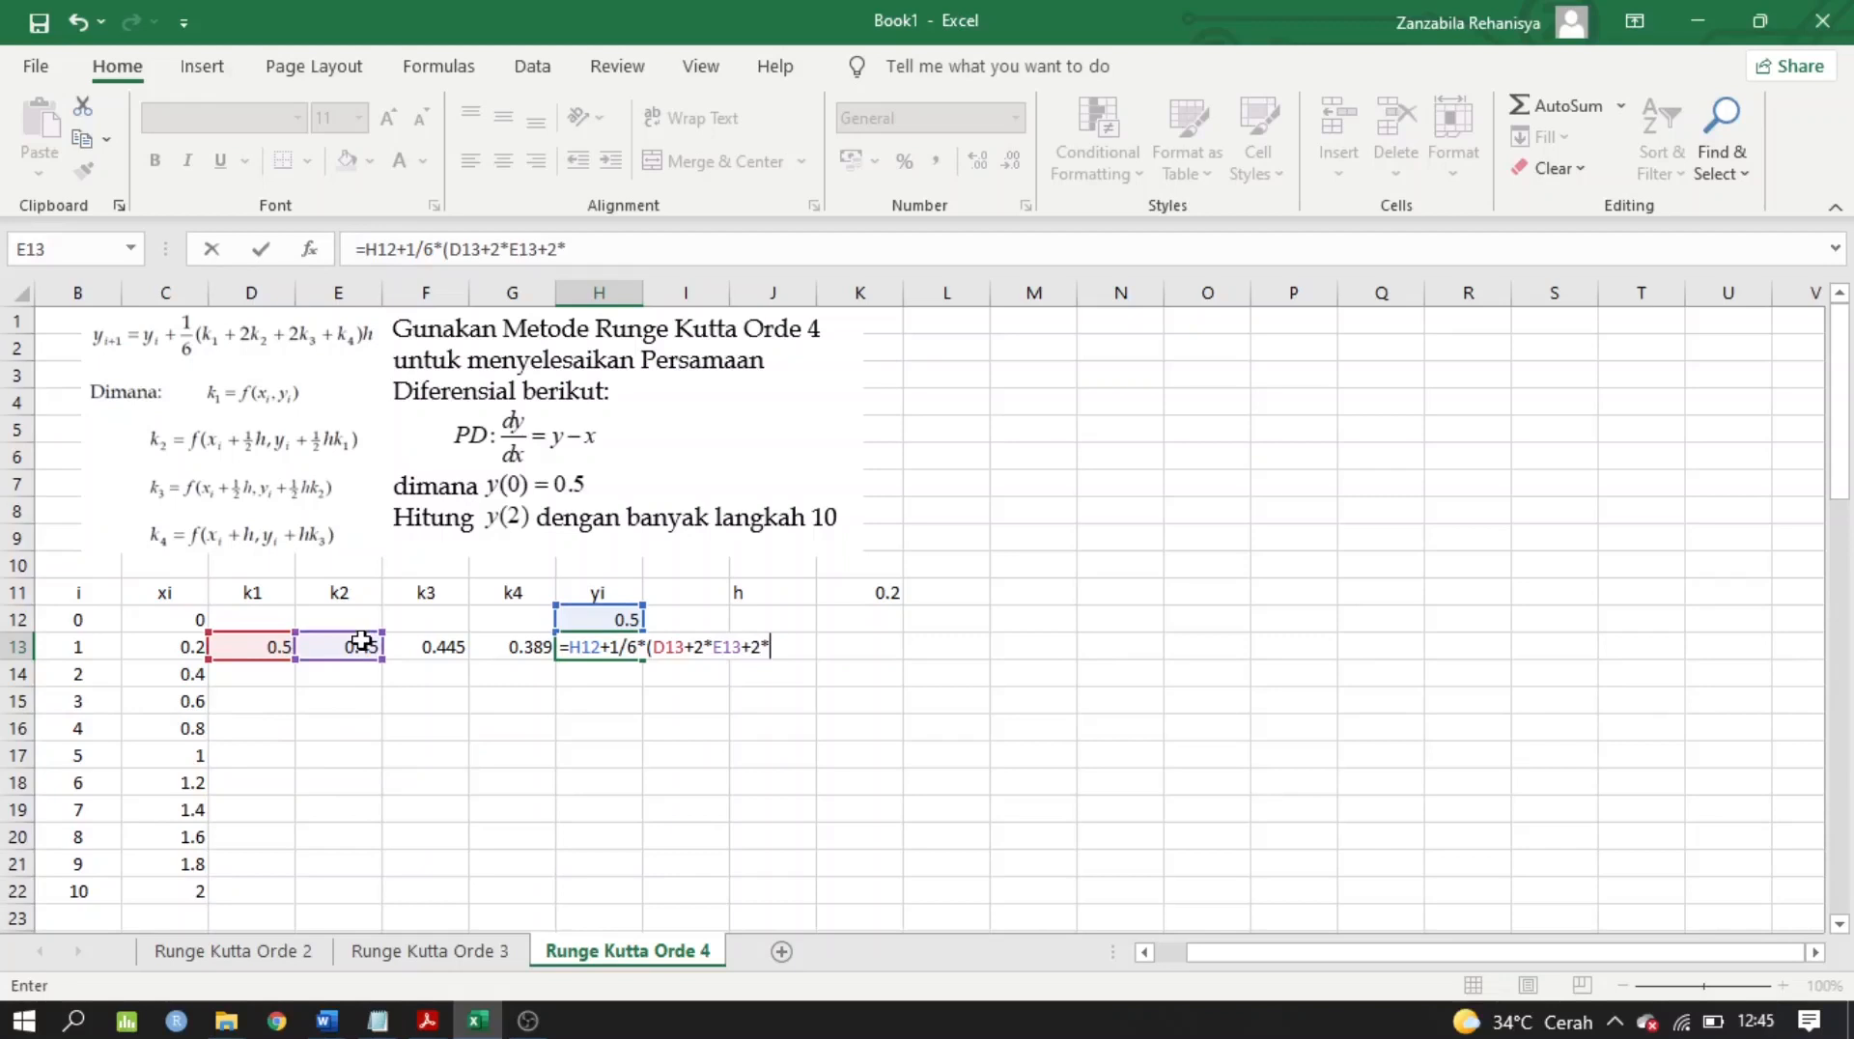
click(402, 649)
text(+)
click(504, 650)
text())
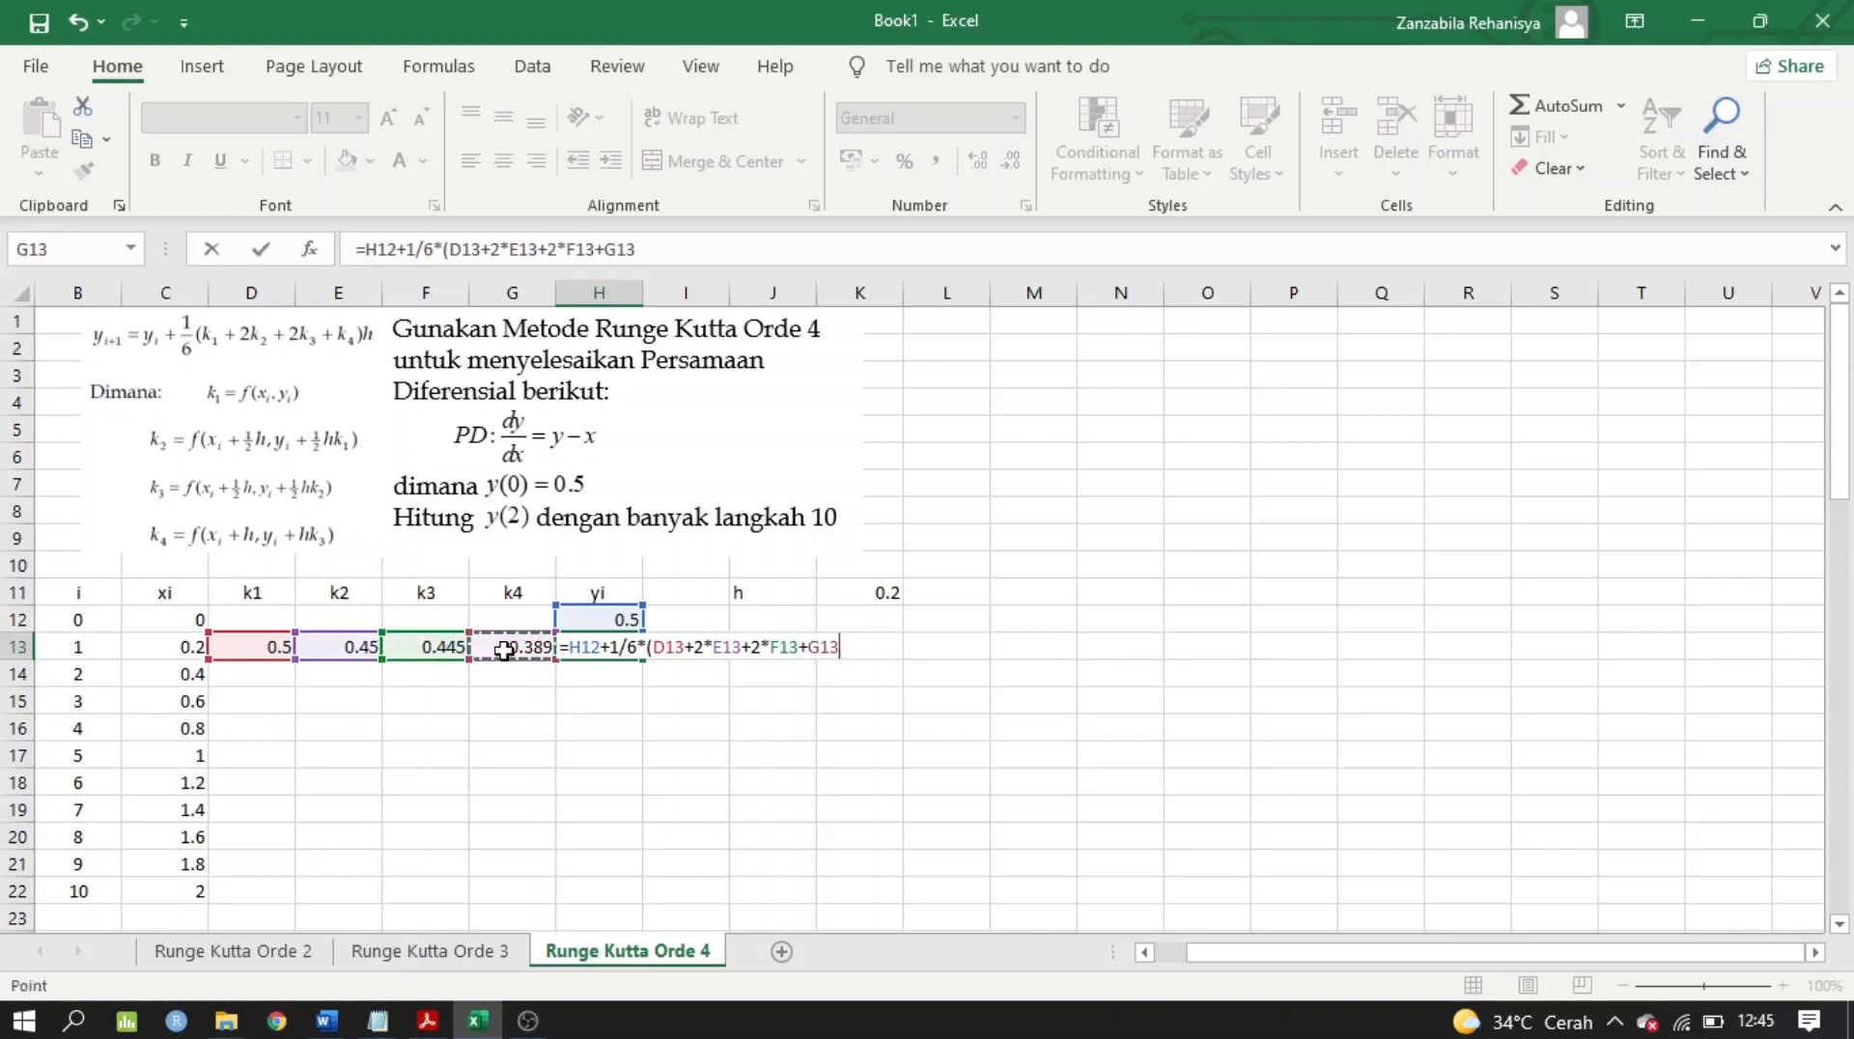
text(*)
click(879, 591)
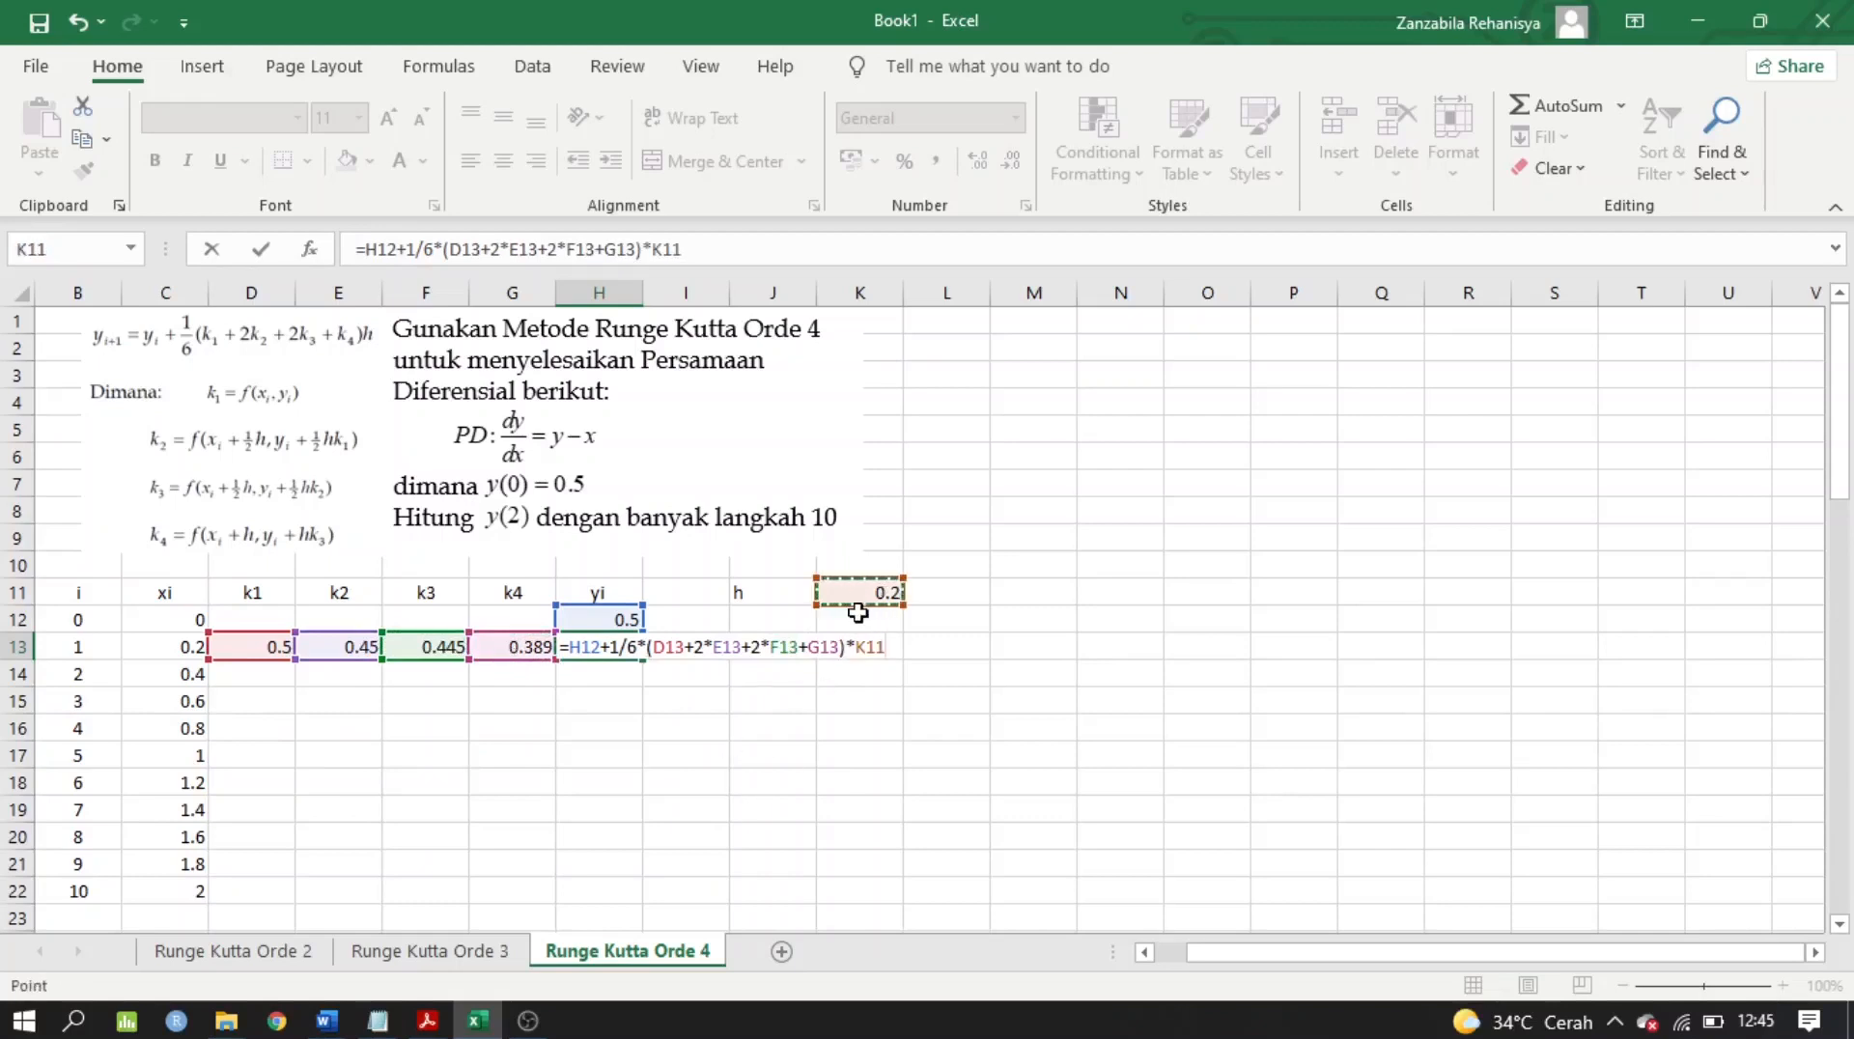
key(F4)
key(Return)
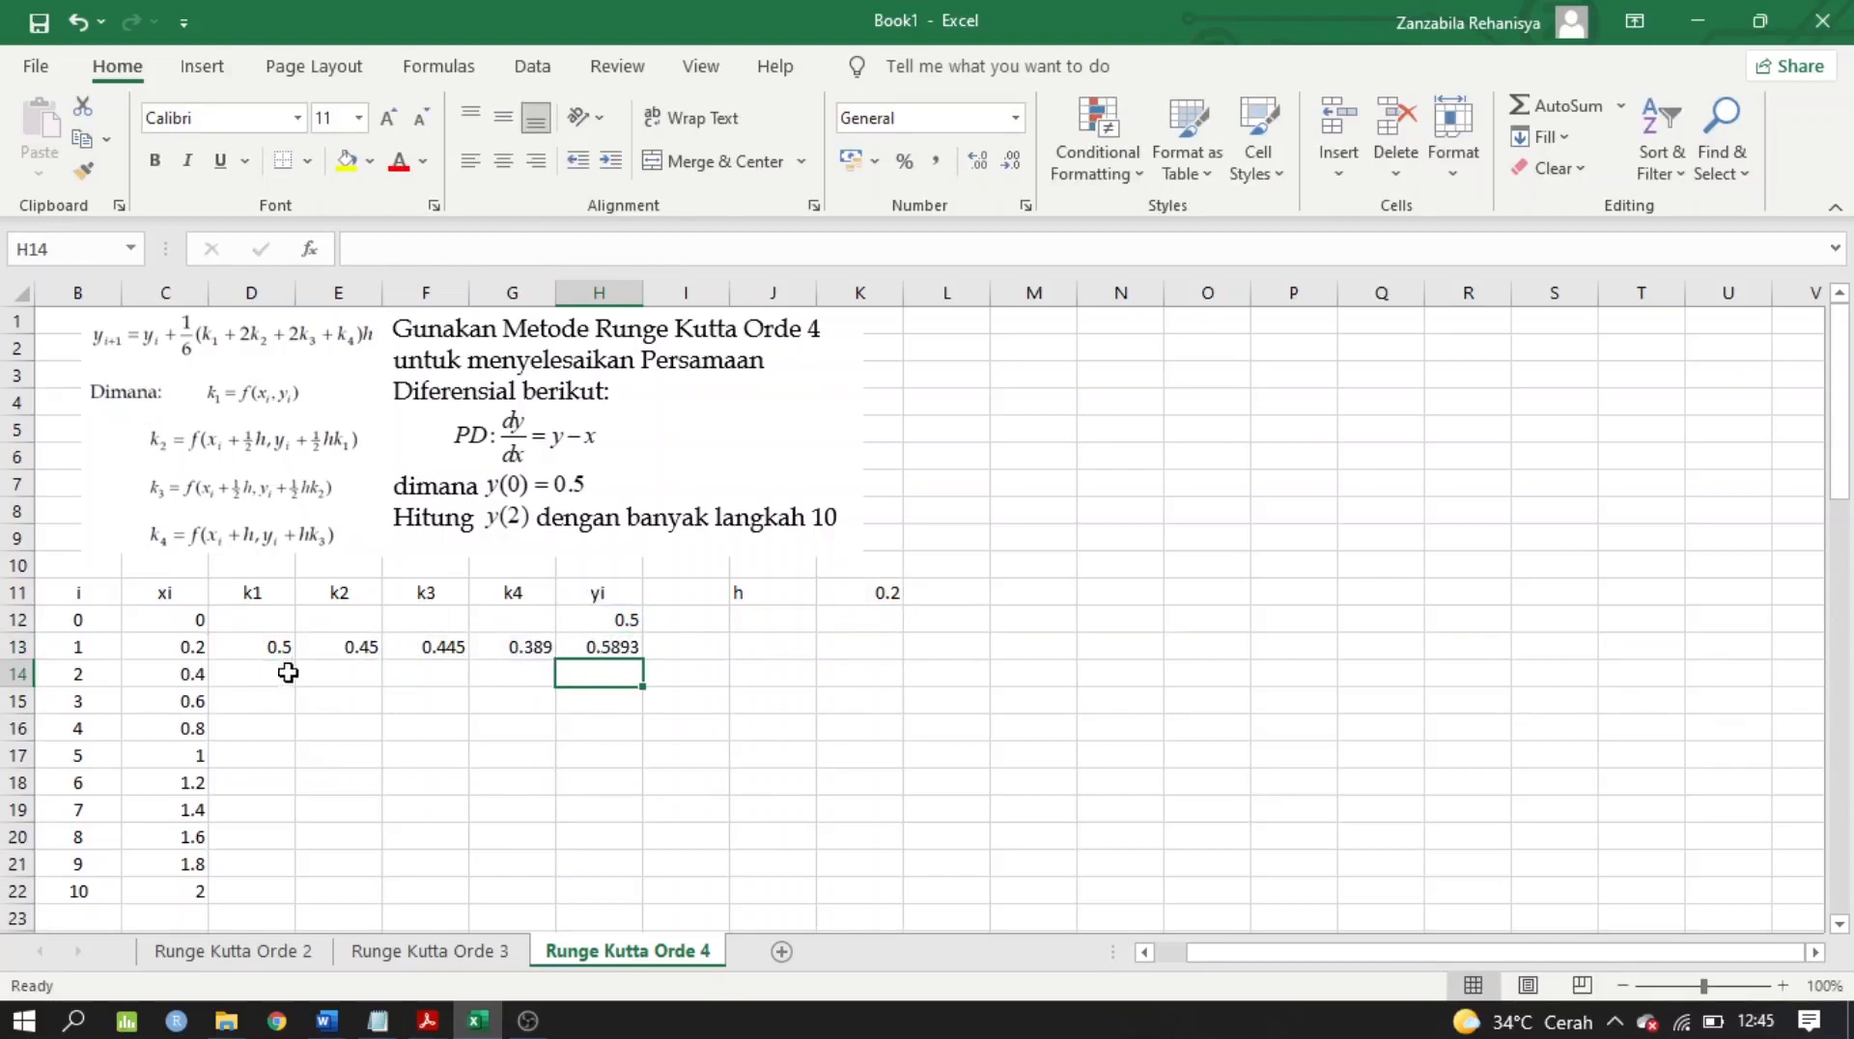
Fill the k1, k2, k3, k4 and yi formulas from D13:H13 down to row 22
click(262, 650)
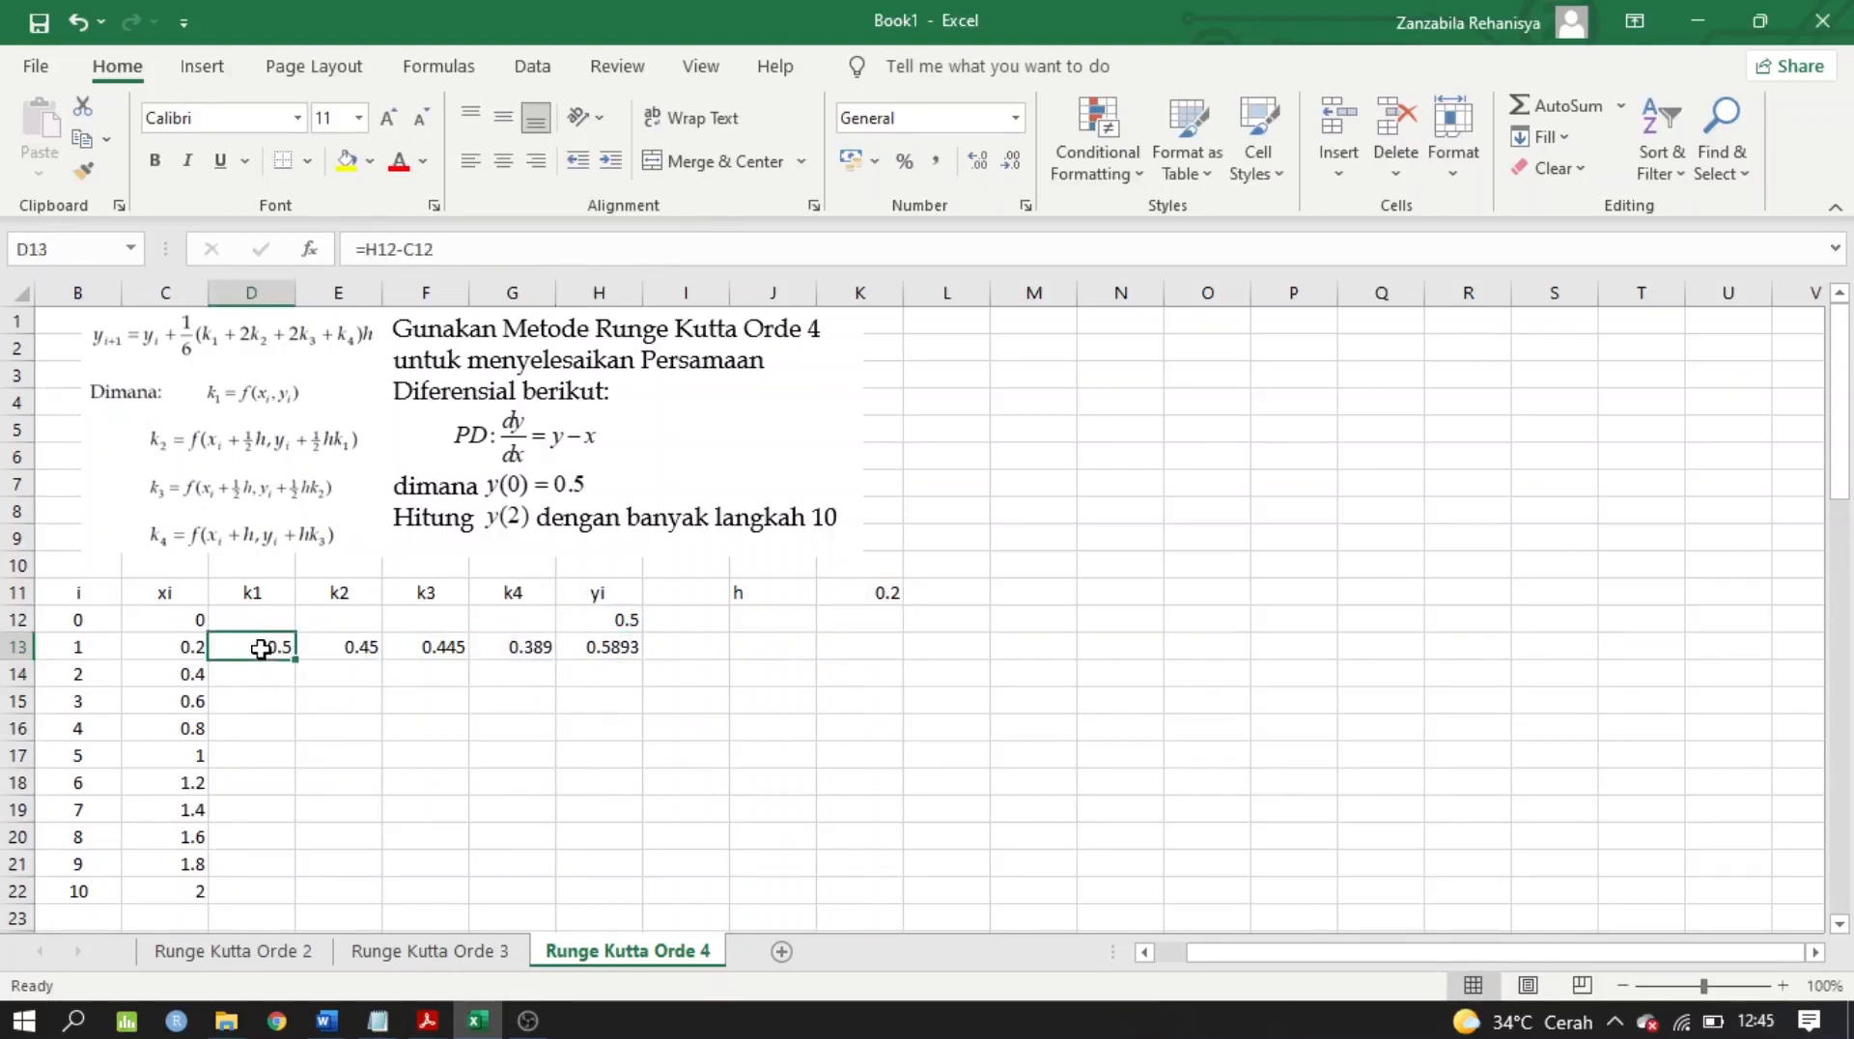
click(353, 647)
click(432, 652)
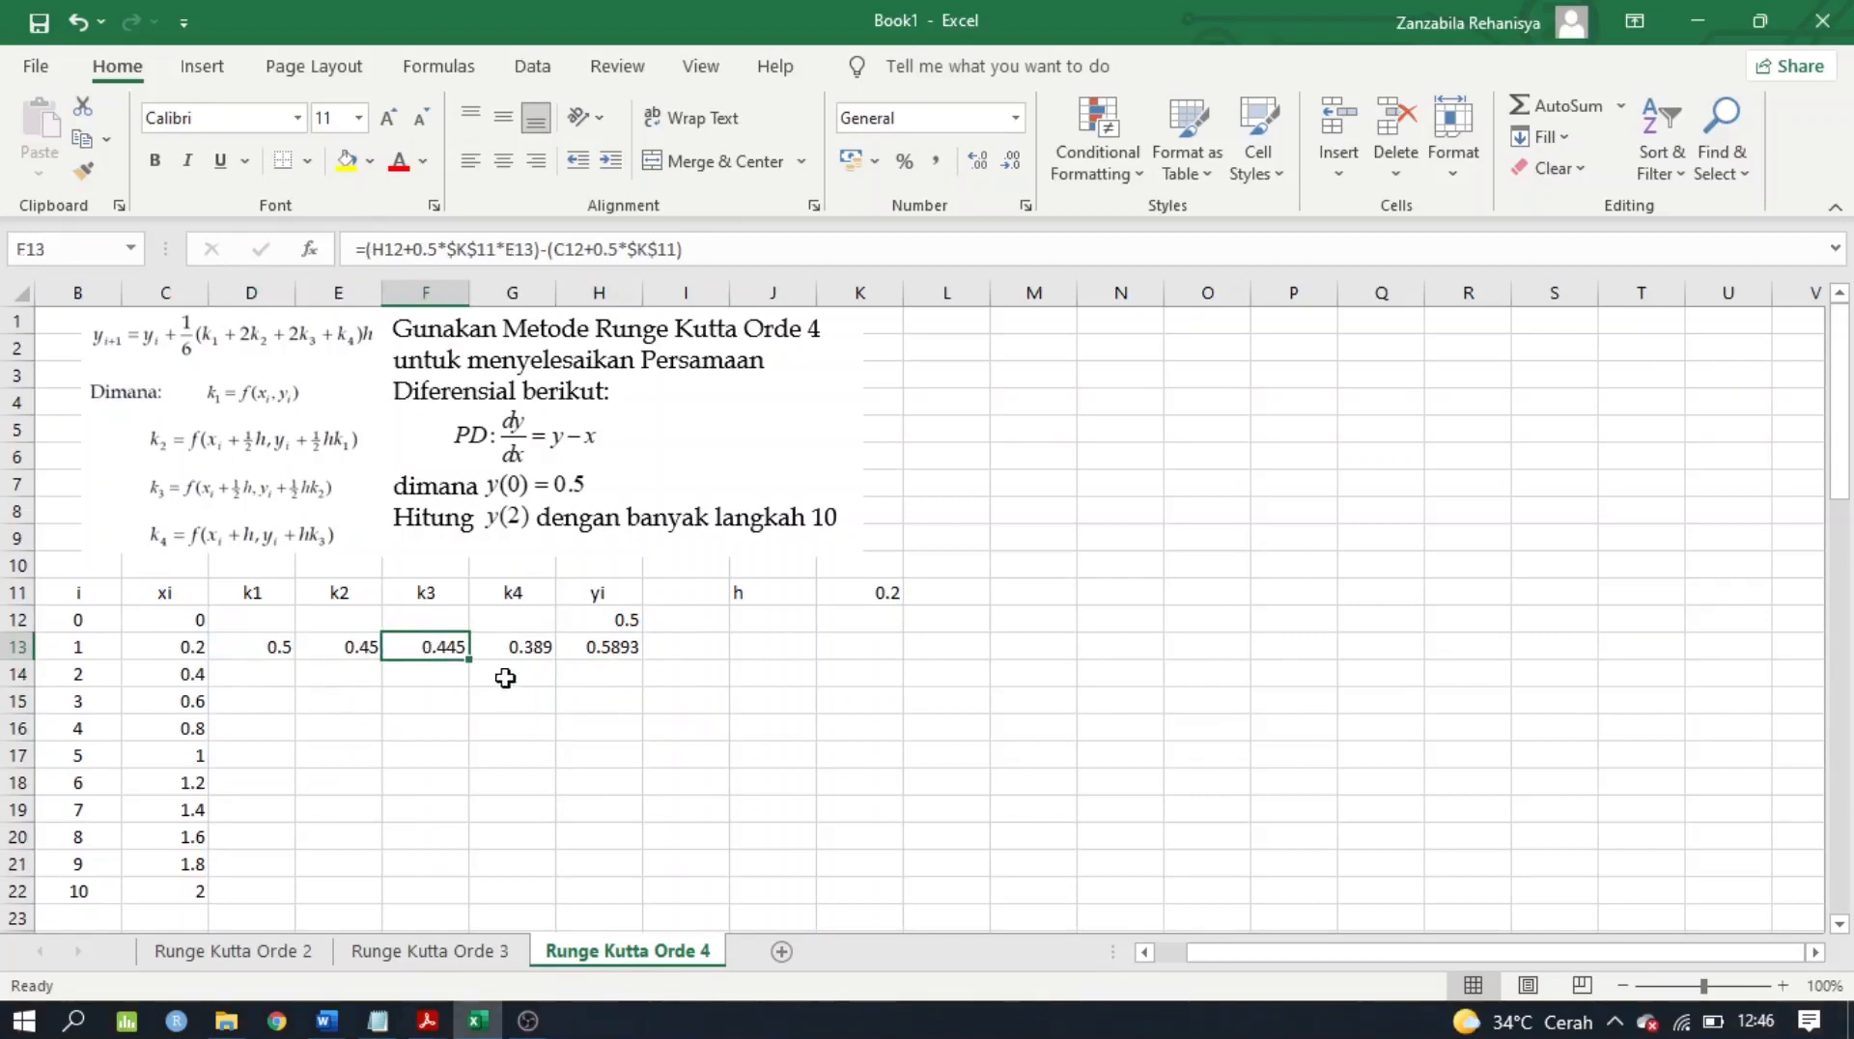
click(507, 647)
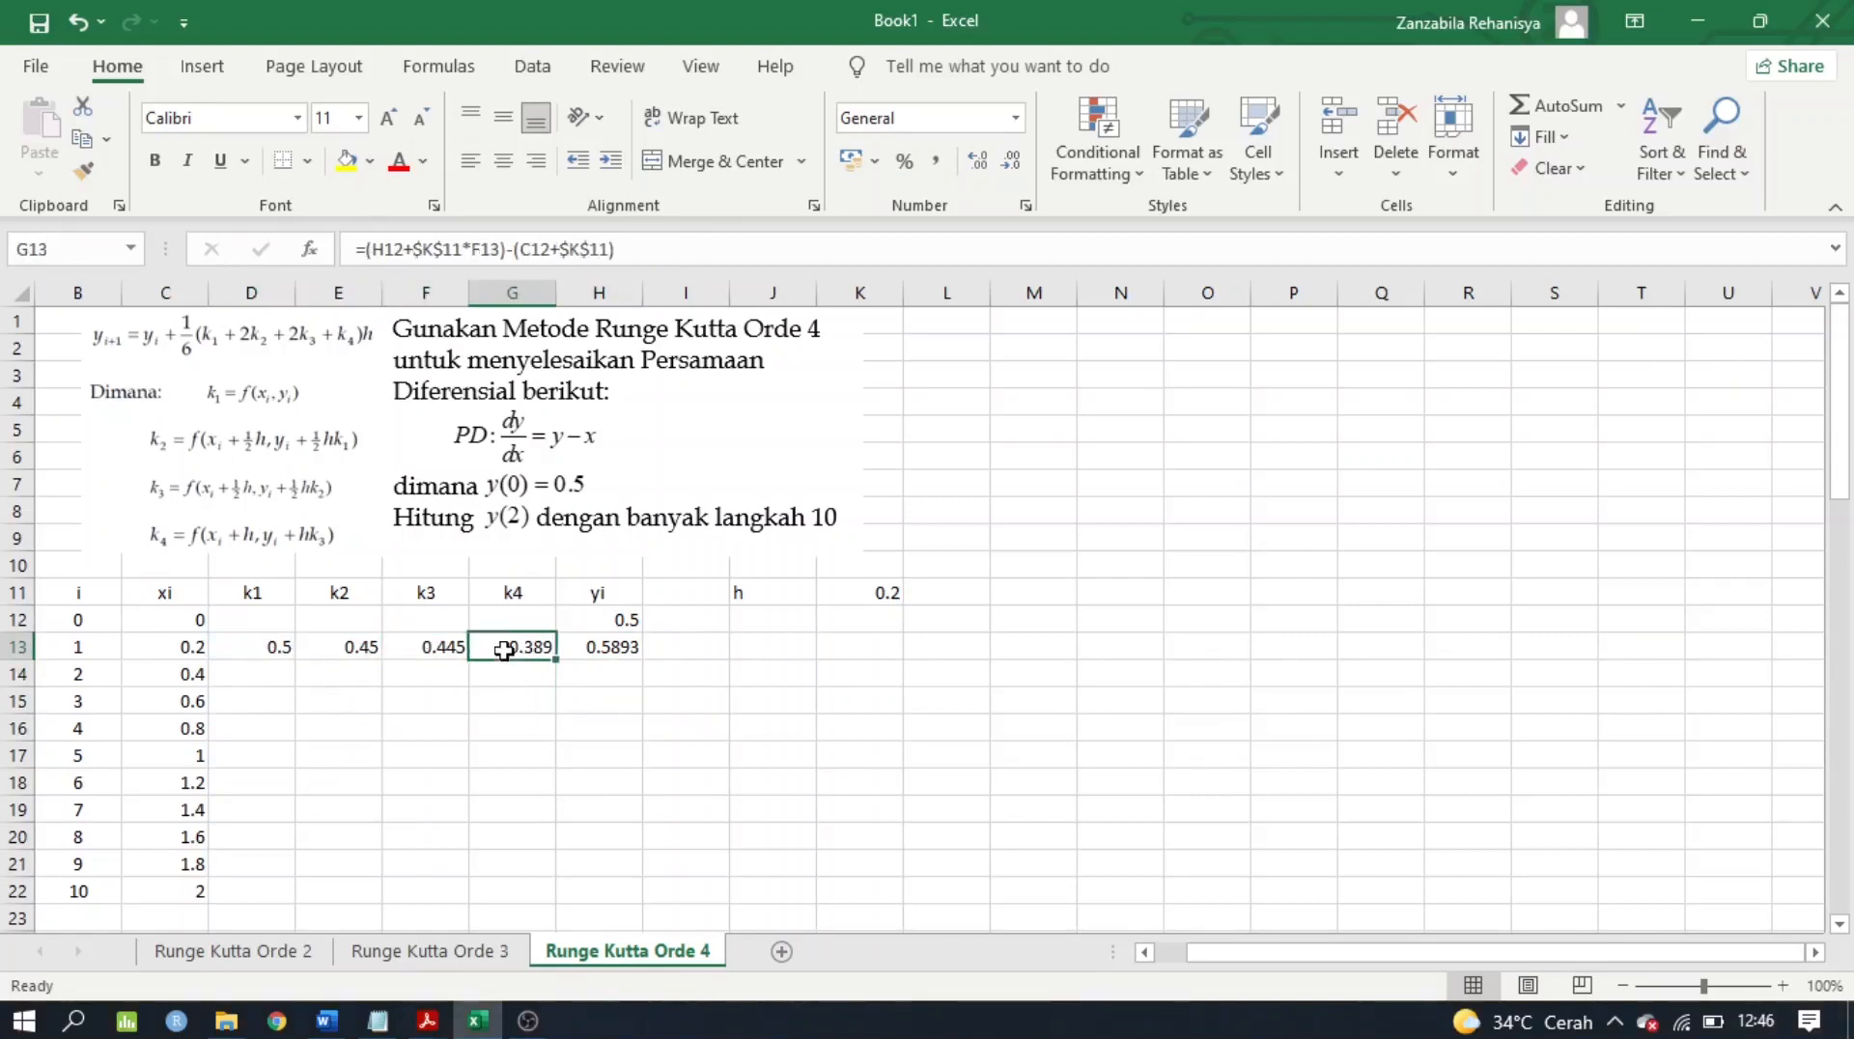
click(594, 649)
drag(261, 649, 639, 894)
click(768, 889)
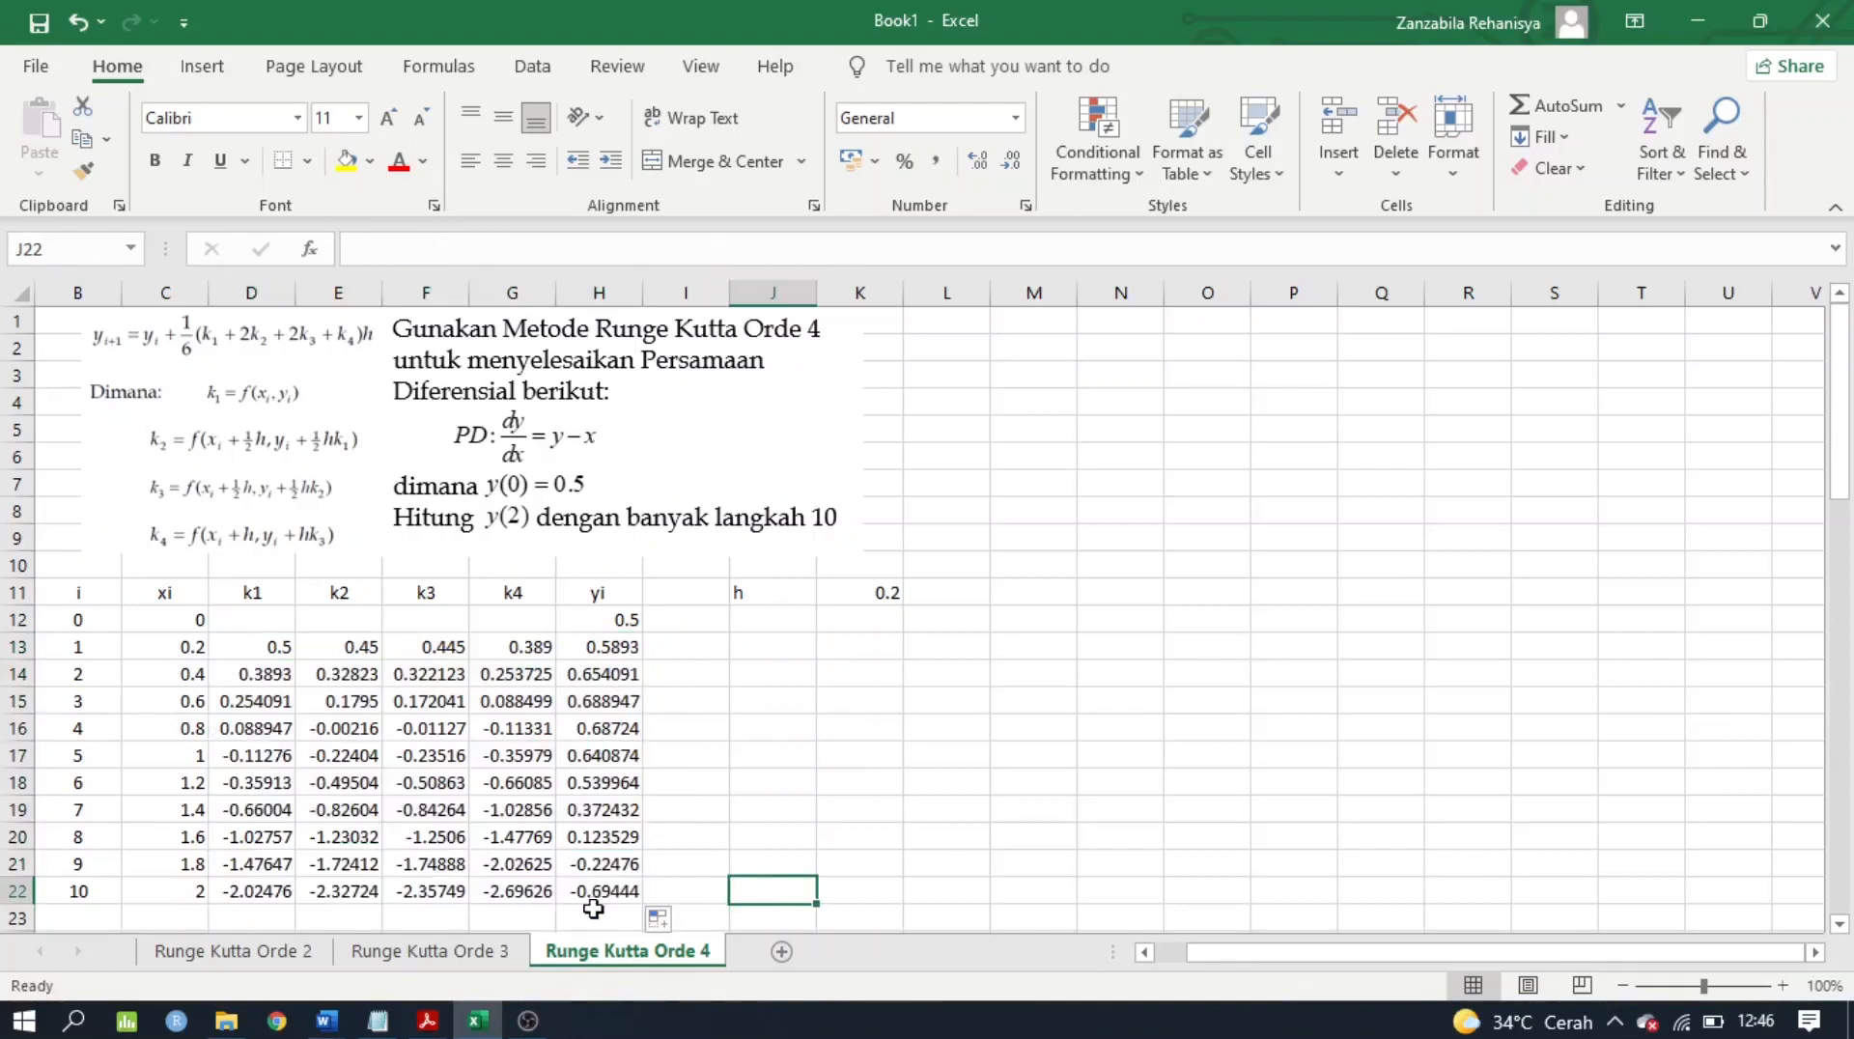
Make the final yi result for i = 10 in cell H22 bold
click(589, 890)
click(155, 161)
click(758, 833)
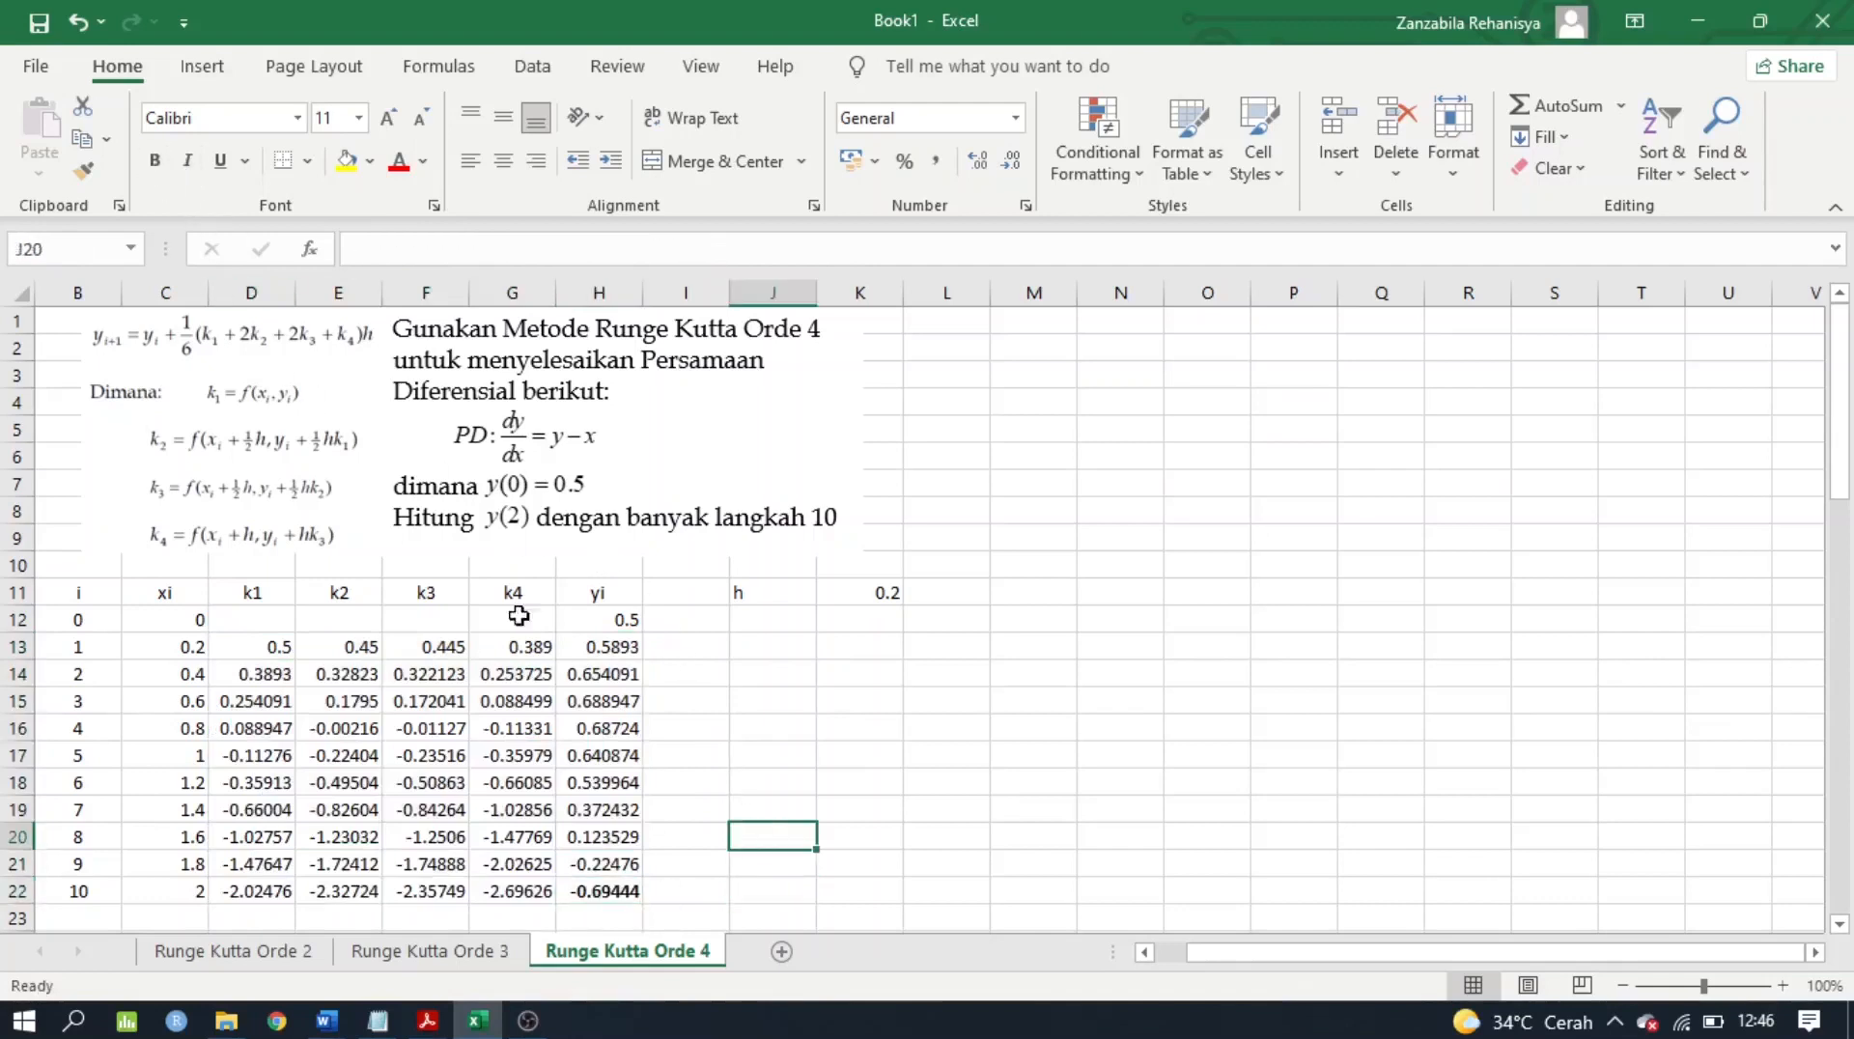